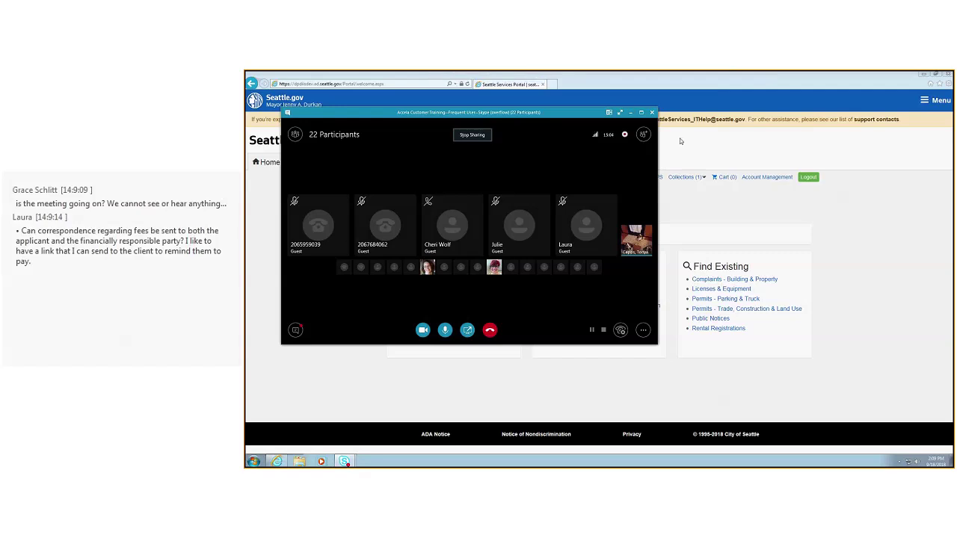
Bring the signed-in portal home page in front of the Skype meeting window
{"action": "left_click", "coordinate": [705, 146]}
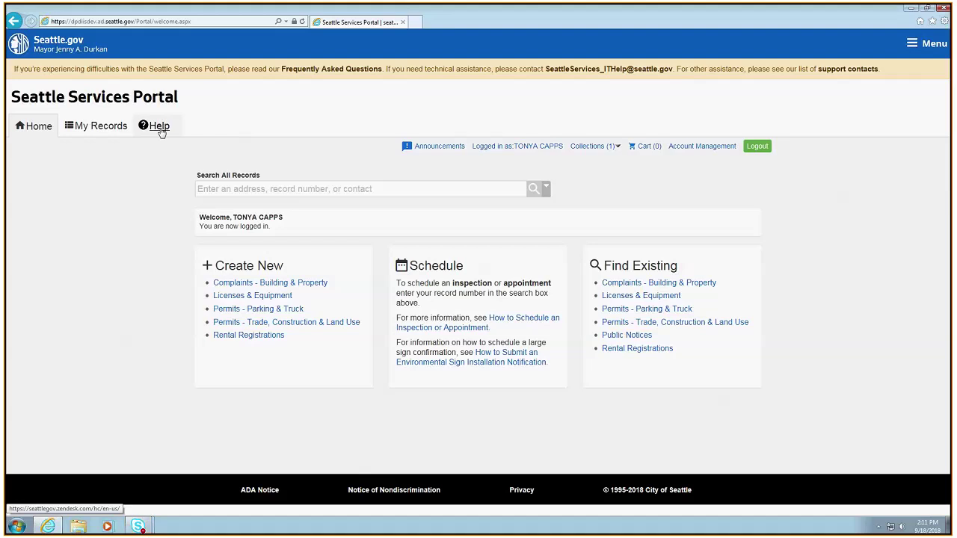
Read the Help Center article 'How to Add Additional Contacts to Your Account', then return to the portal
{"action": "left_click", "coordinate": [159, 128]}
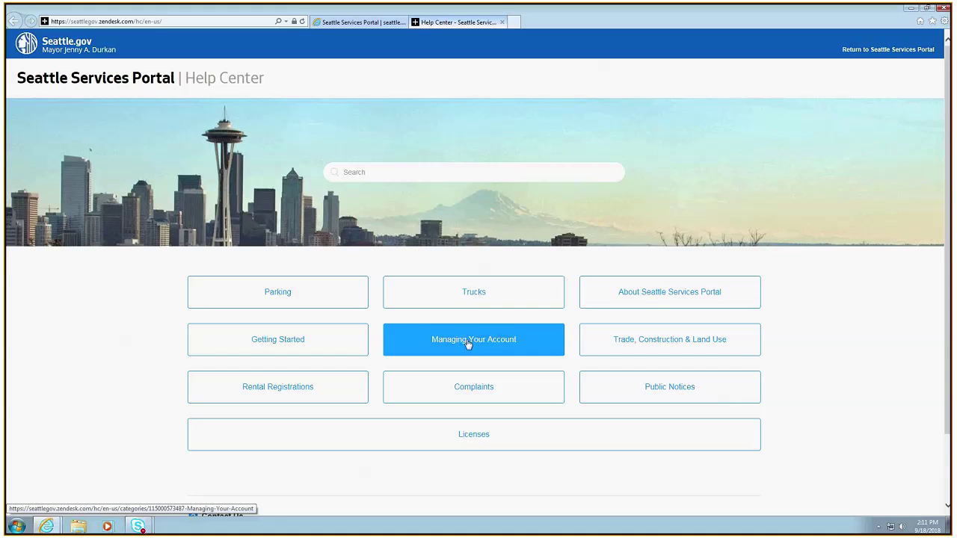
{"action": "left_click", "coordinate": [468, 343]}
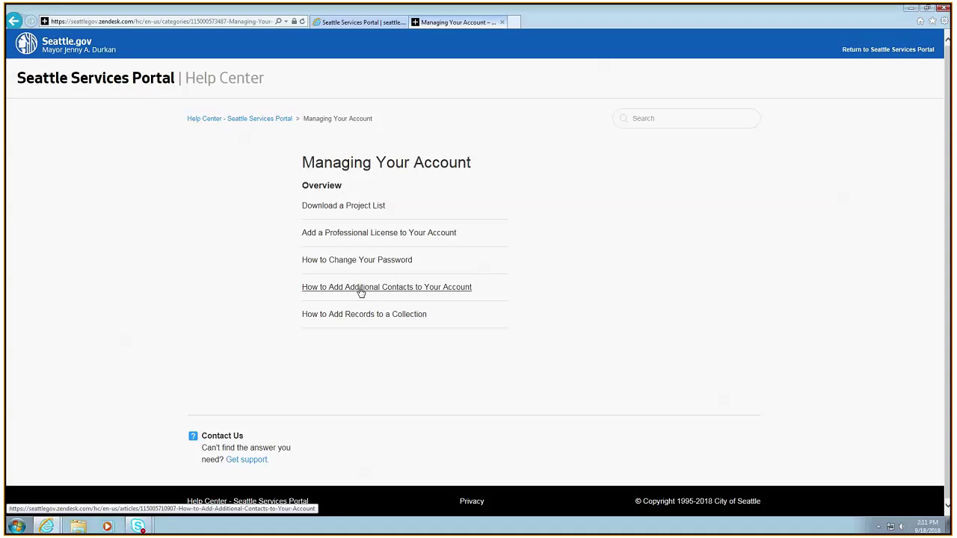
{"action": "left_click", "coordinate": [360, 290]}
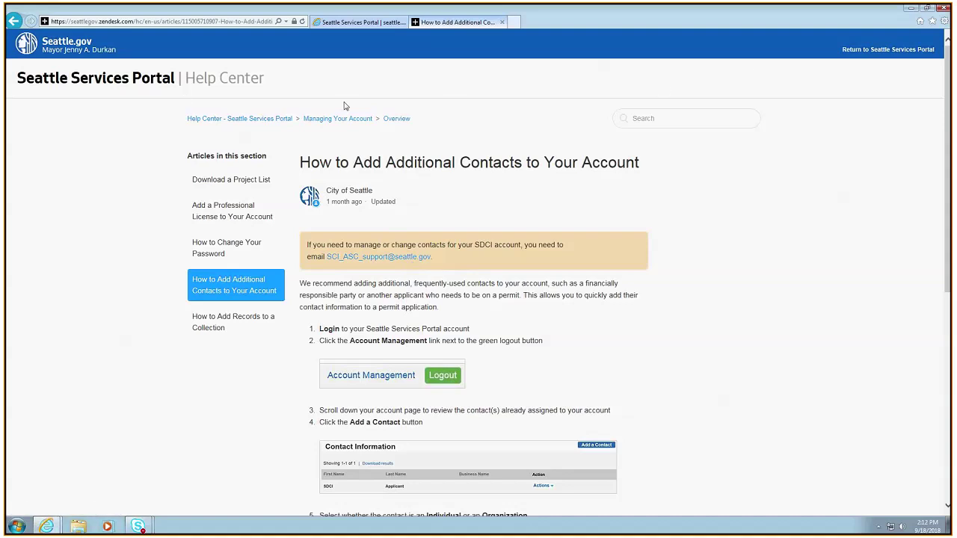
{"action": "left_click", "coordinate": [891, 51]}
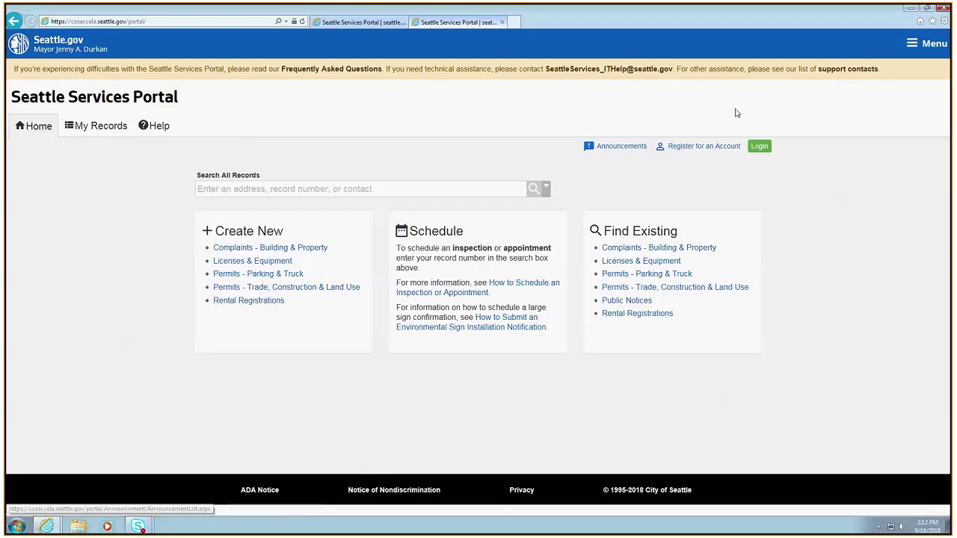
Reach the signed-in portal through the DevAccela Citizen Access bookmark, keeping a single portal tab
{"action": "left_click", "coordinate": [759, 147]}
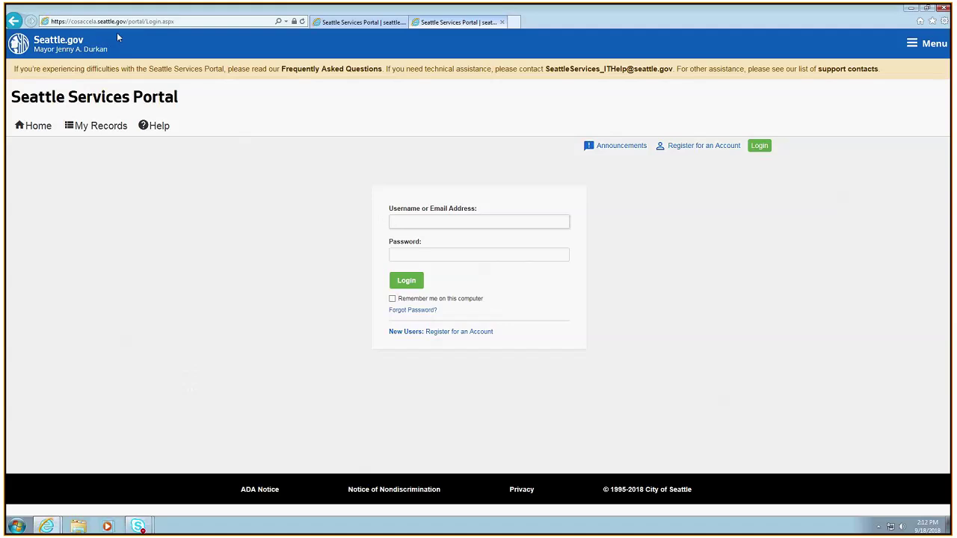
{"action": "left_click", "coordinate": [933, 22]}
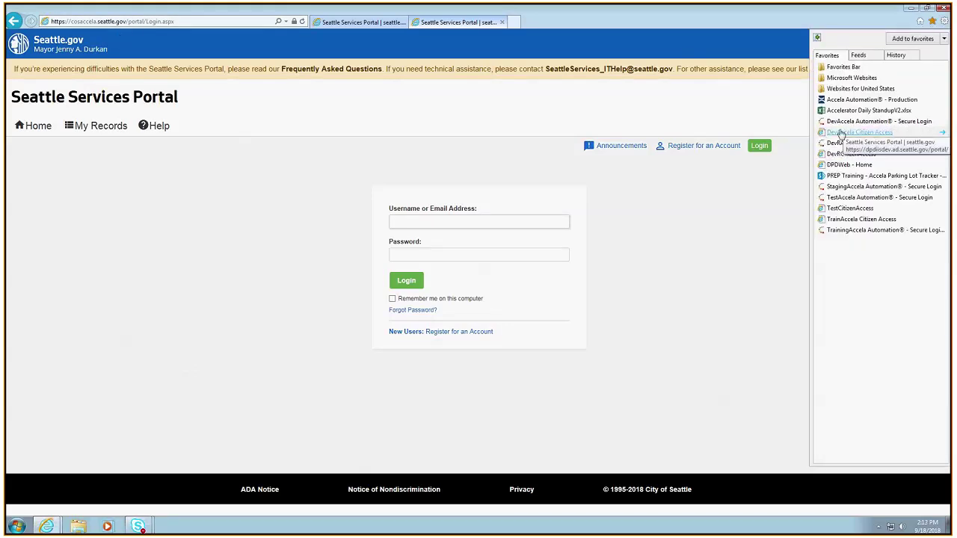
{"action": "left_click", "coordinate": [852, 132]}
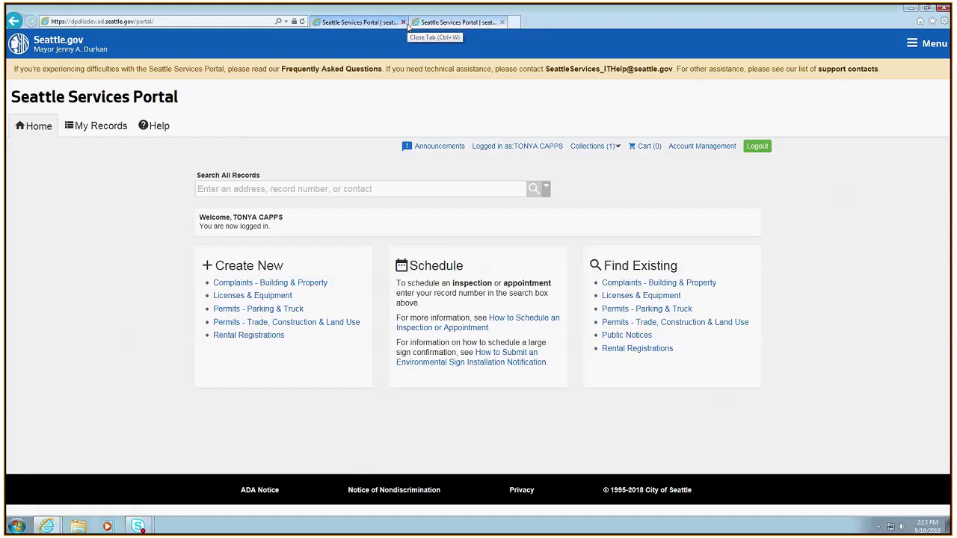
{"action": "left_click", "coordinate": [404, 22]}
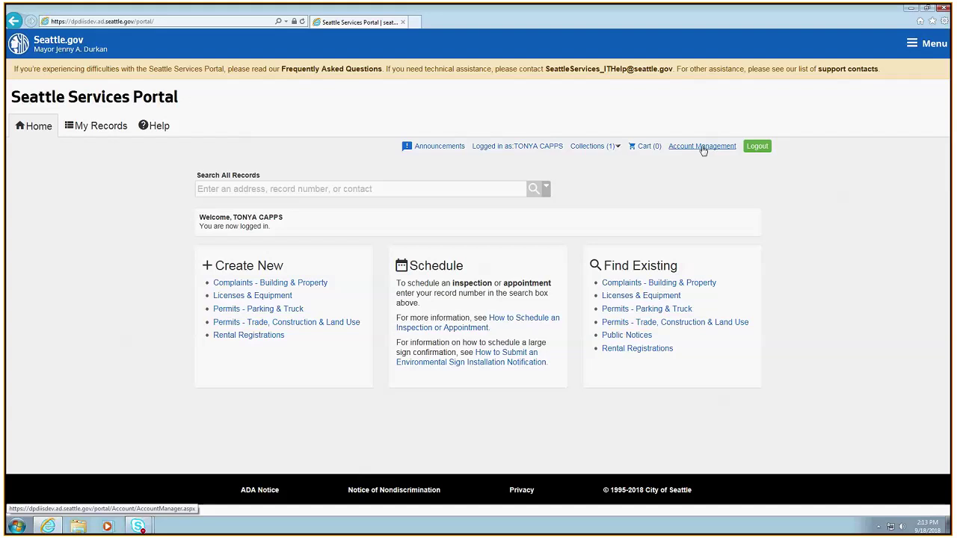
Open Account Management and check the Contact Information section, which lists one contact
{"action": "left_click", "coordinate": [701, 147]}
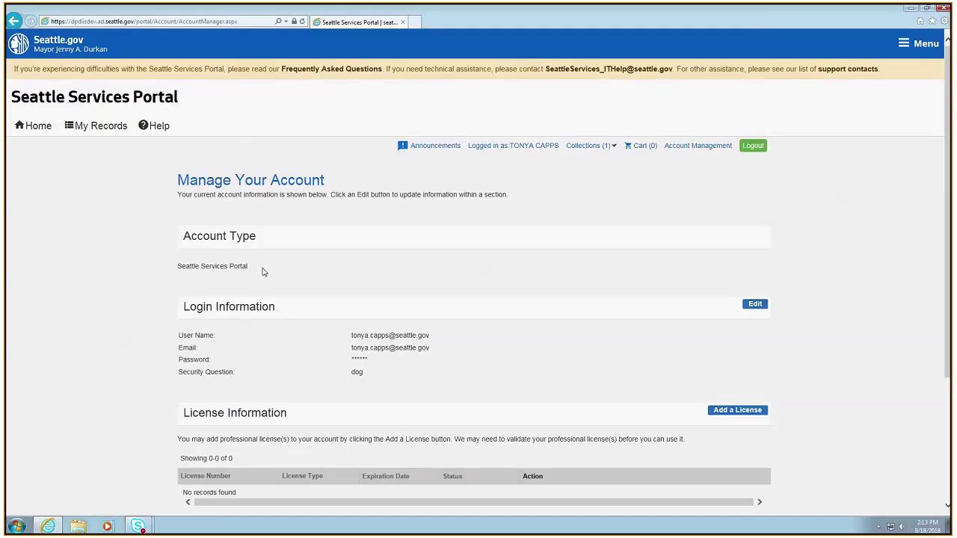
{"action": "scroll", "coordinate": [422, 421], "scroll_direction": "down", "scroll_amount": 2}
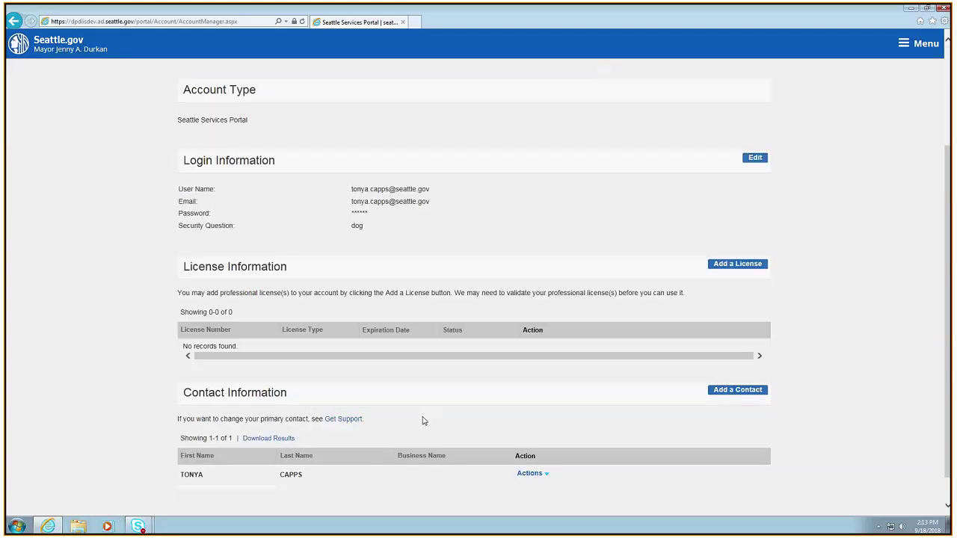
{"action": "scroll", "coordinate": [422, 420], "scroll_direction": "down", "scroll_amount": 1}
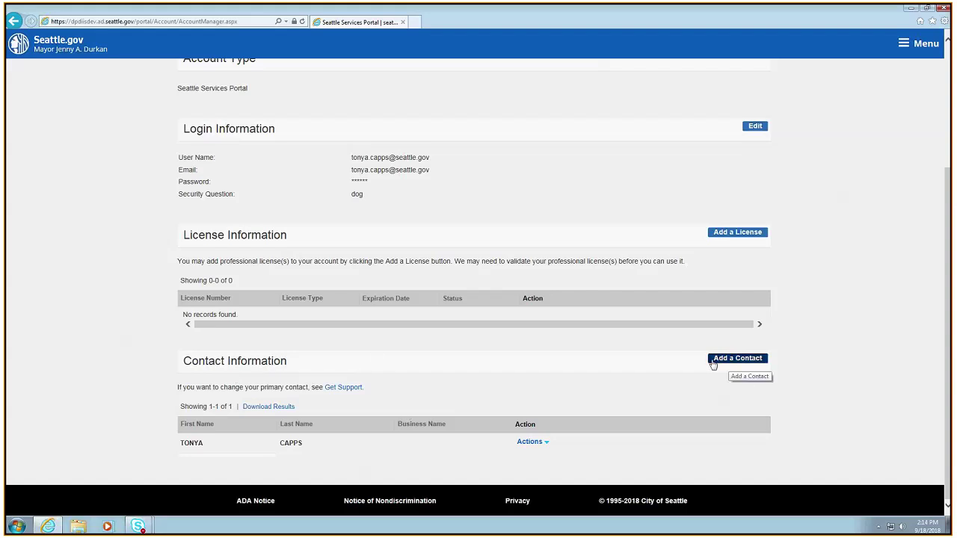
{"action": "scroll", "coordinate": [331, 371], "scroll_direction": "up", "scroll_amount": 3}
{"action": "scroll", "coordinate": [331, 372], "scroll_direction": "down", "scroll_amount": 3}
{"action": "scroll", "coordinate": [331, 372], "scroll_direction": "up", "scroll_amount": 4}
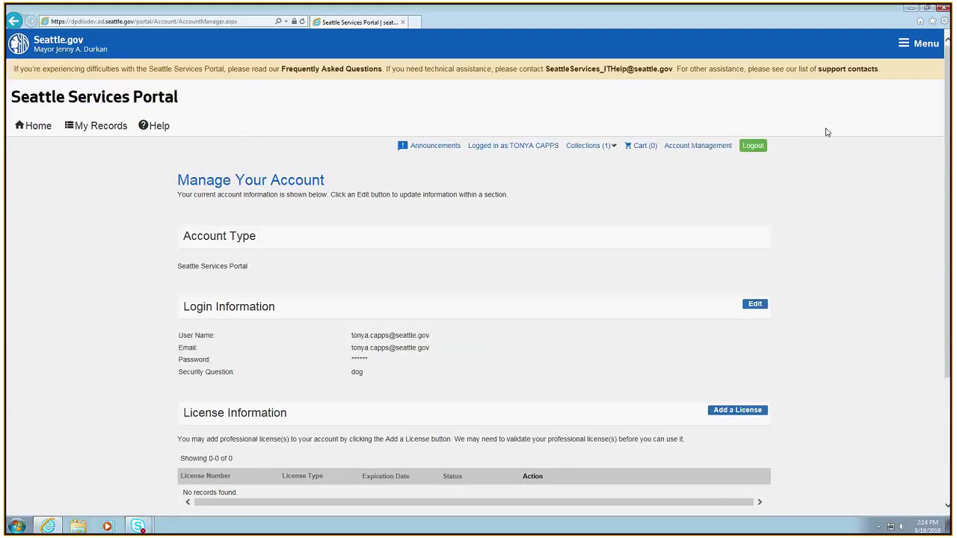
{"action": "scroll", "coordinate": [566, 381], "scroll_direction": "down", "scroll_amount": 3}
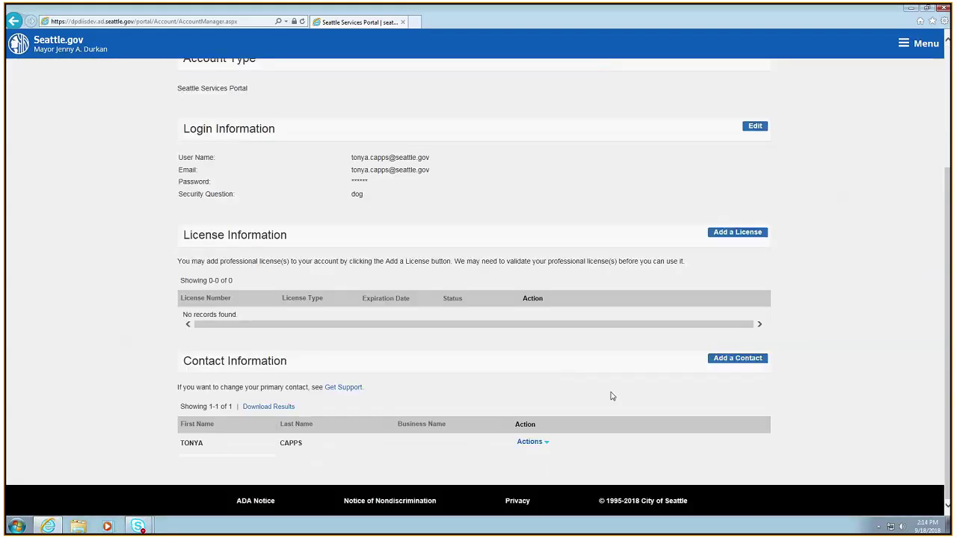
Add a contact of type Individual and begin filling in its first name
{"action": "left_click", "coordinate": [727, 361]}
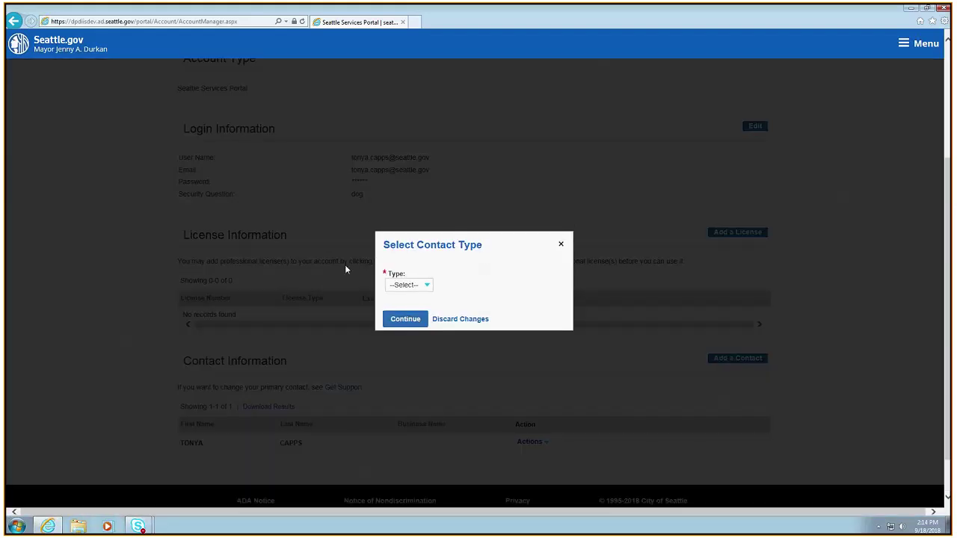
{"action": "left_click", "coordinate": [407, 288]}
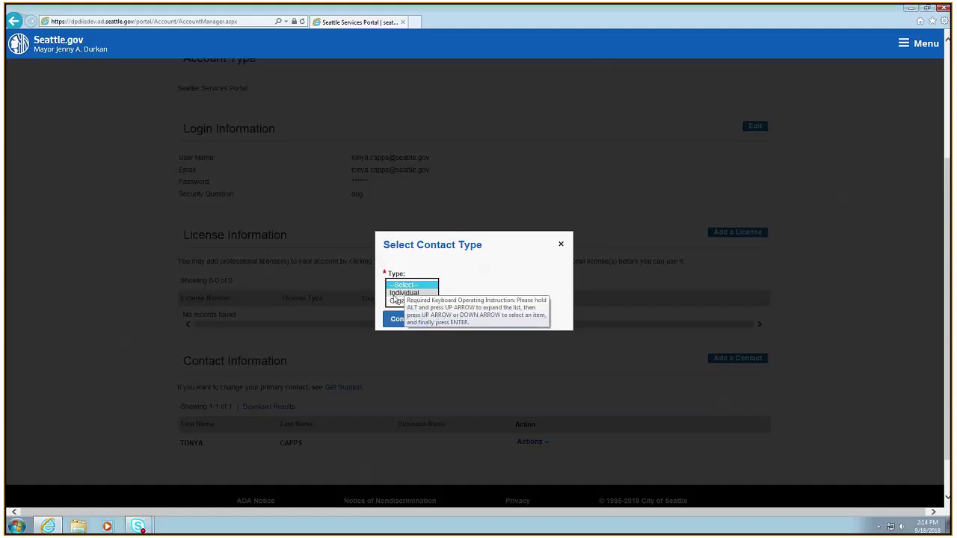
{"action": "left_click", "coordinate": [396, 294]}
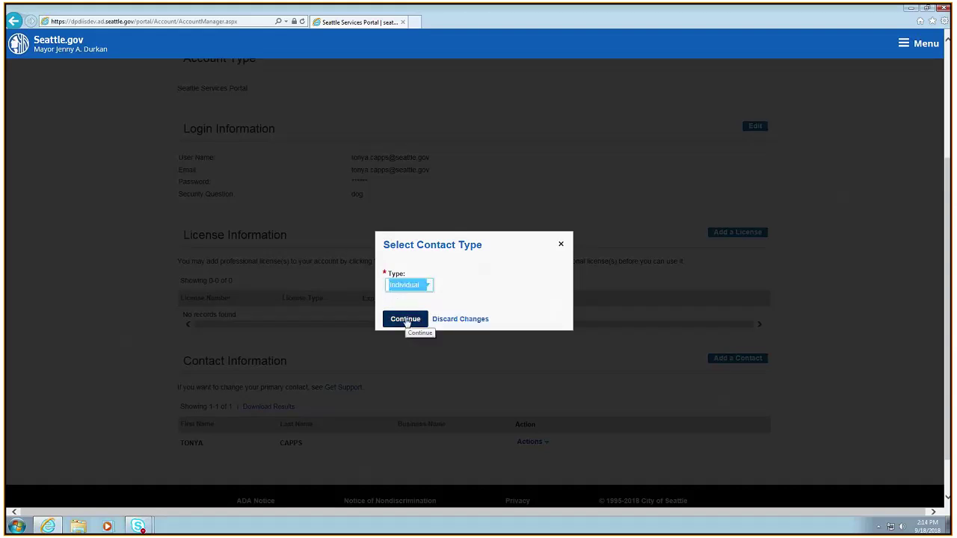
{"action": "left_click", "coordinate": [406, 319]}
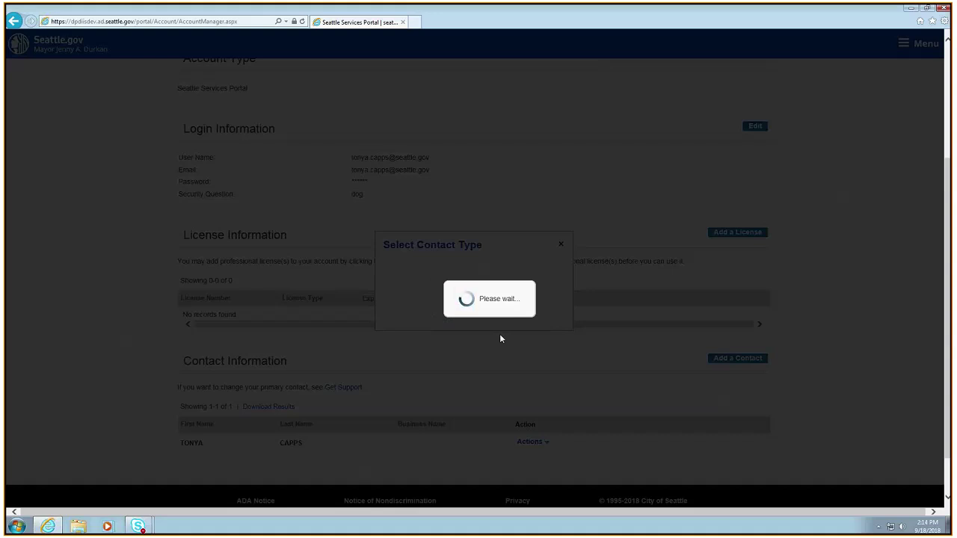
{"action": "left_click", "coordinate": [306, 198]}
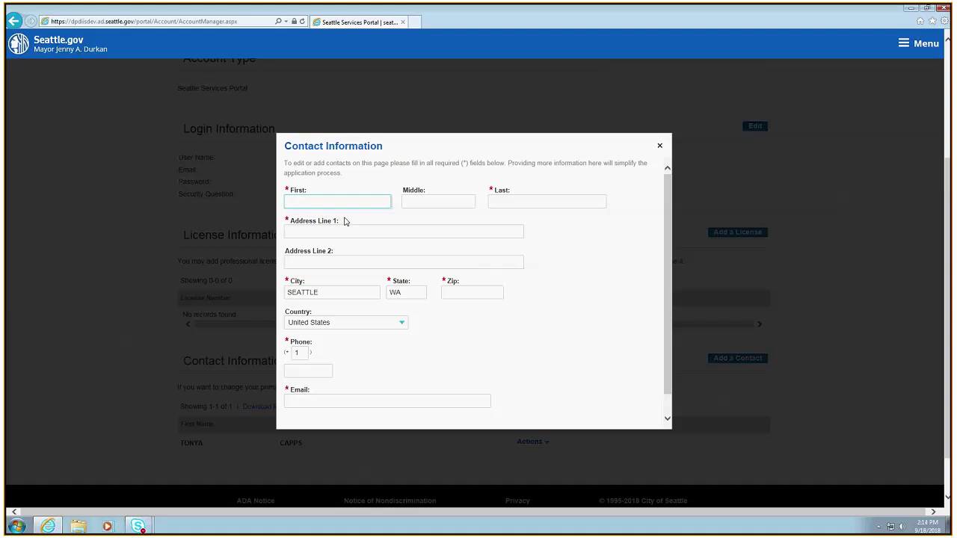
Enter the contact's first and last name, street address and ZIP code
{"action": "left_click", "coordinate": [493, 202]}
{"action": "left_click", "coordinate": [306, 231]}
{"action": "type", "text": "700 5th"}
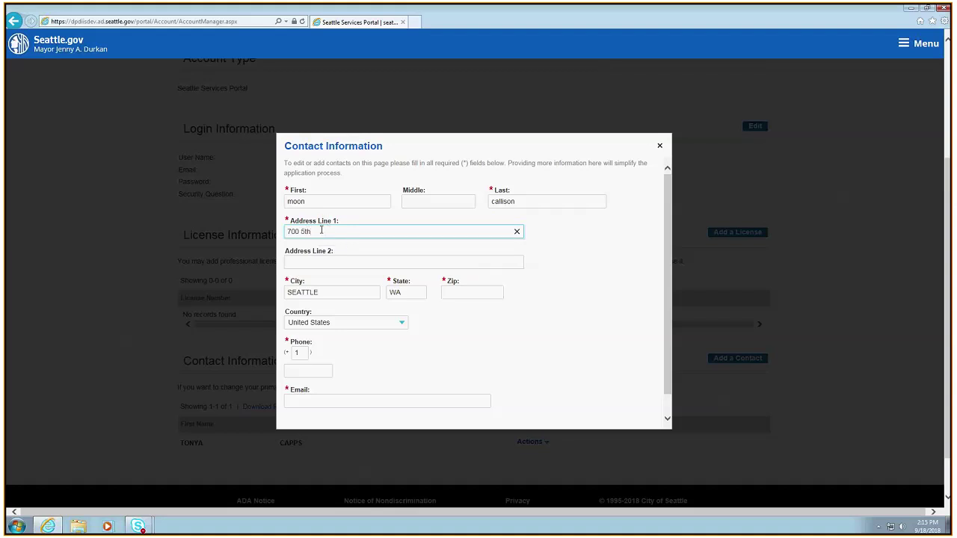
{"action": "left_click", "coordinate": [467, 291]}
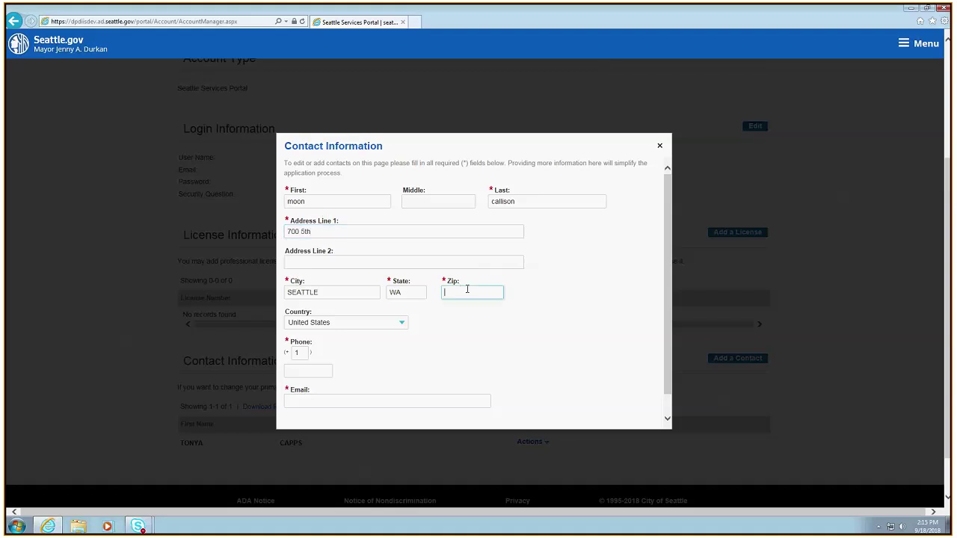
{"action": "type", "text": "98110"}
Fill in the contact's phone number and e-mail address, then submit the contact
{"action": "left_click", "coordinate": [292, 368]}
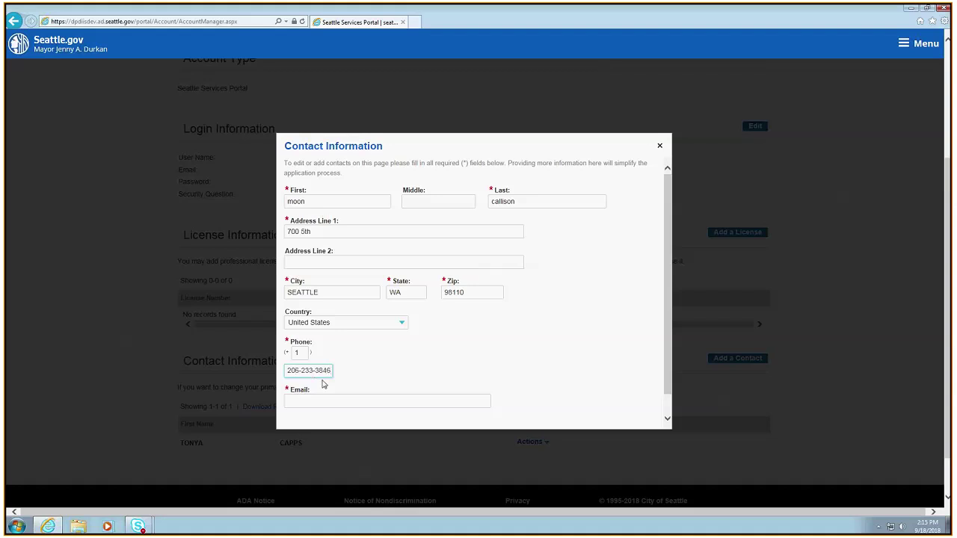
{"action": "left_click", "coordinate": [309, 400]}
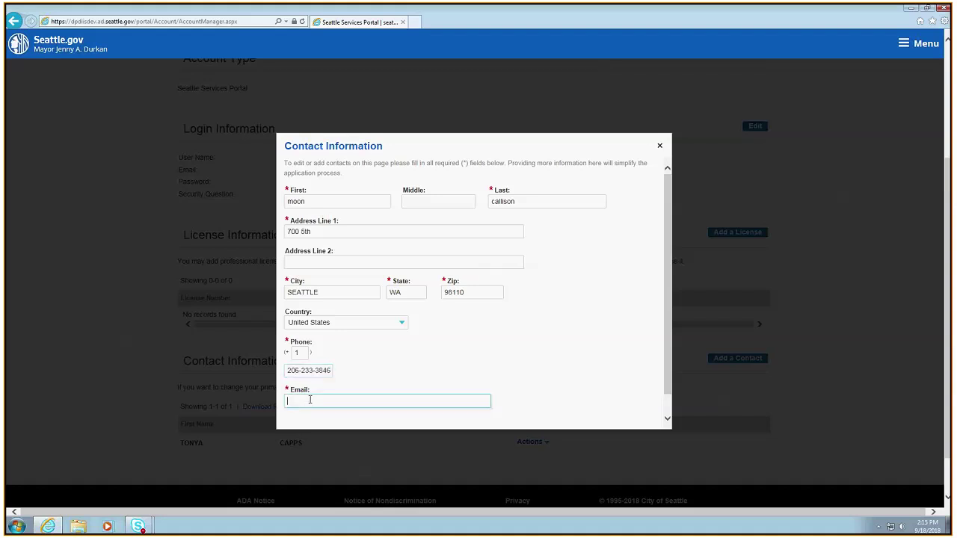
{"action": "scroll", "coordinate": [459, 309], "scroll_direction": "down", "scroll_amount": 1}
{"action": "scroll", "coordinate": [460, 309], "scroll_direction": "up", "scroll_amount": 1}
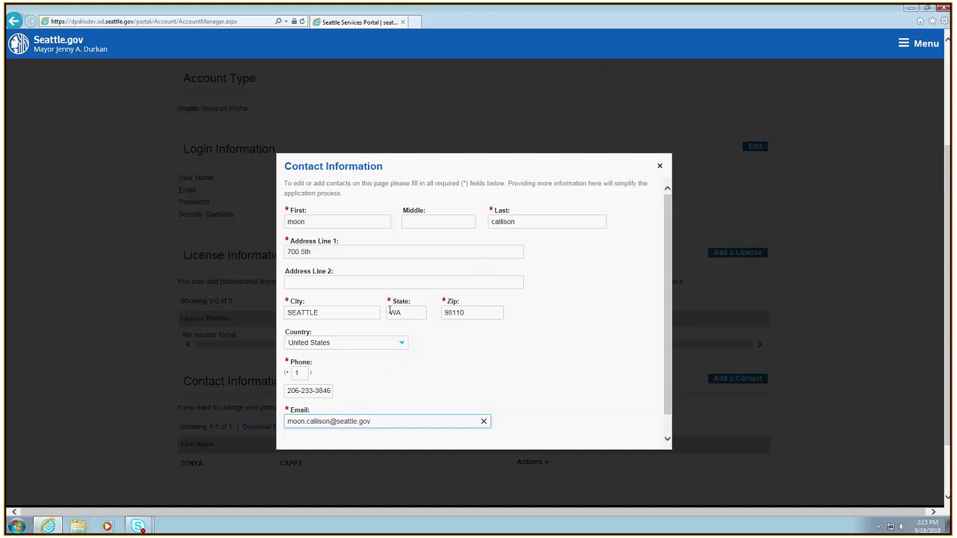
{"action": "scroll", "coordinate": [367, 409], "scroll_direction": "down", "scroll_amount": 1}
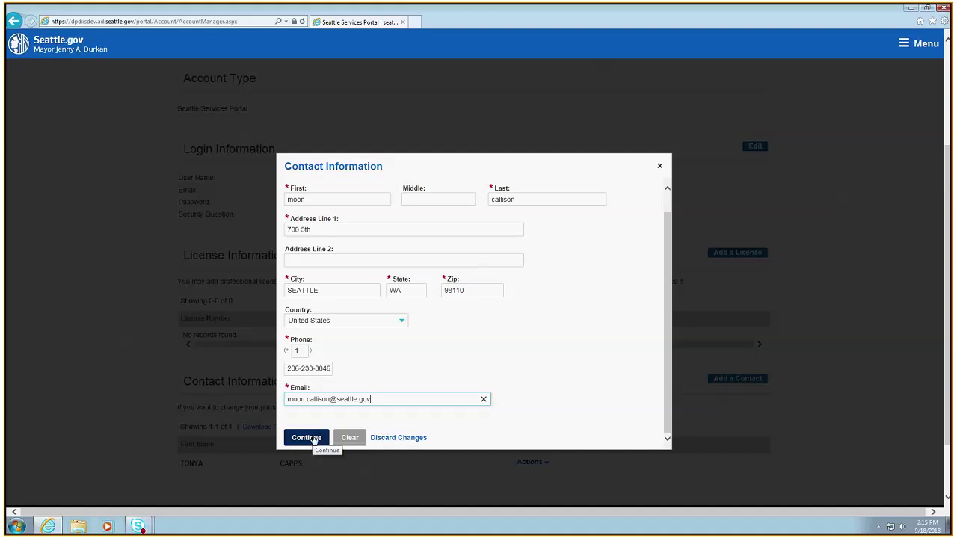
{"action": "left_click", "coordinate": [311, 439]}
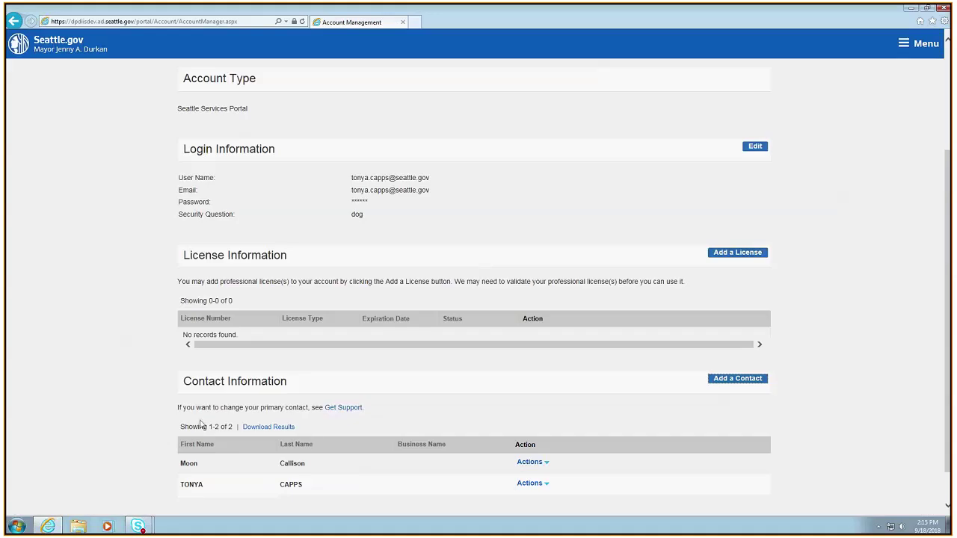
Scroll to the contact list and open the new contact's Actions menu
{"action": "scroll", "coordinate": [314, 423], "scroll_direction": "down", "scroll_amount": 1}
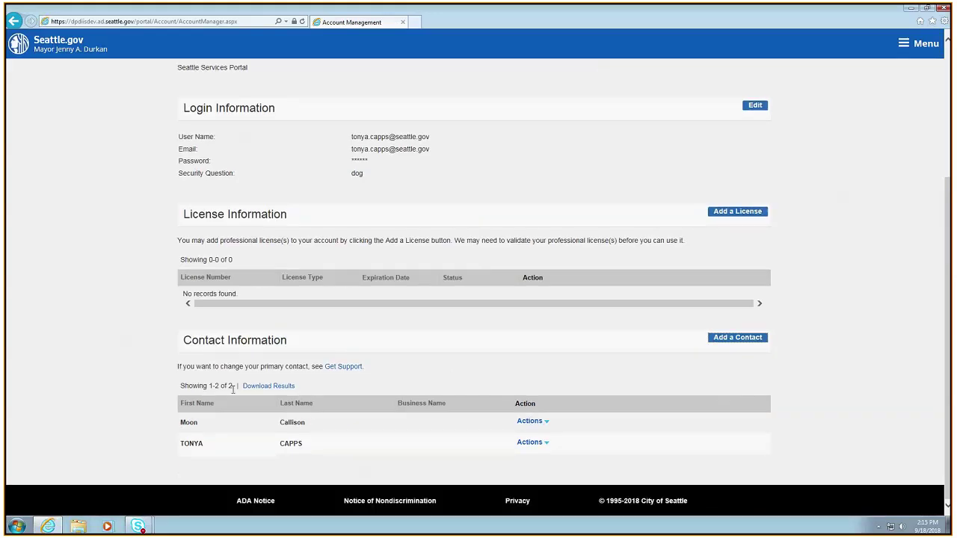
{"action": "left_click", "coordinate": [546, 423]}
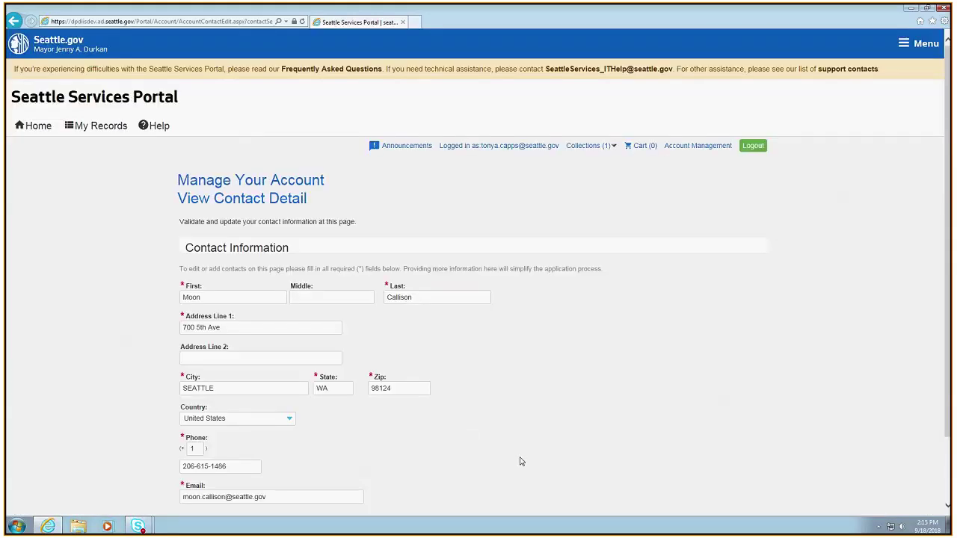
Check the phone number shown on the new contact's detail page
{"action": "scroll", "coordinate": [521, 456], "scroll_direction": "down", "scroll_amount": 2}
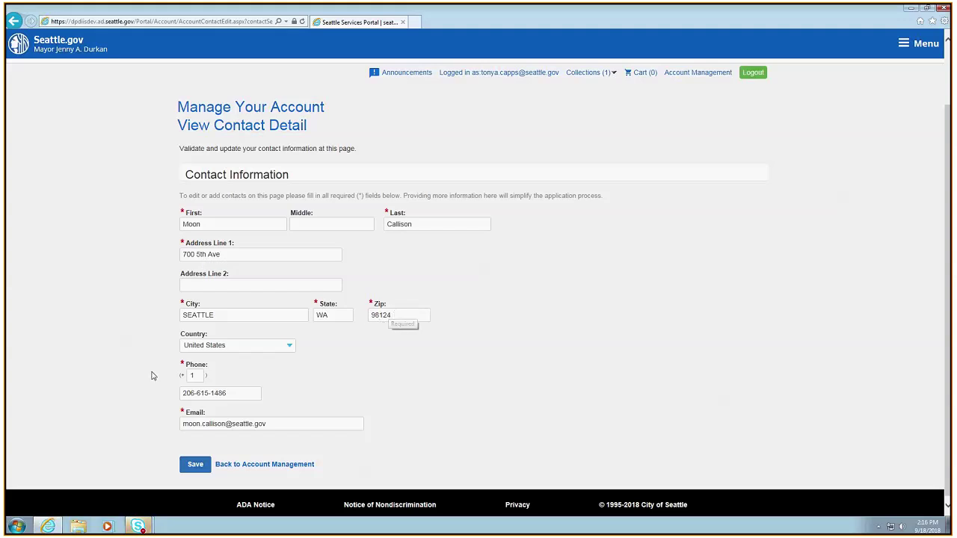
{"action": "left_click", "coordinate": [183, 393]}
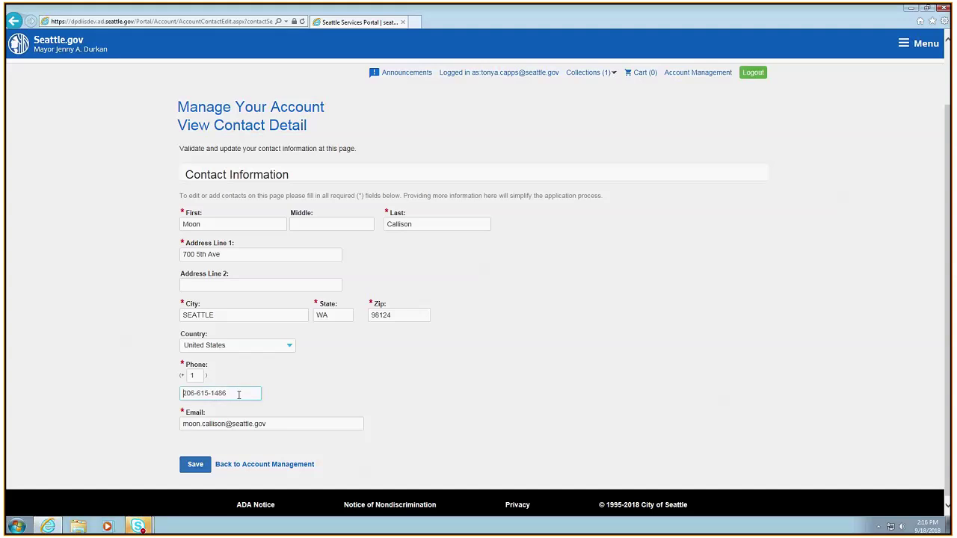
{"action": "left_click", "coordinate": [244, 395]}
Go back to Account Management, open and dismiss the new contact's Actions menu, and scroll to the top
{"action": "left_click", "coordinate": [266, 465]}
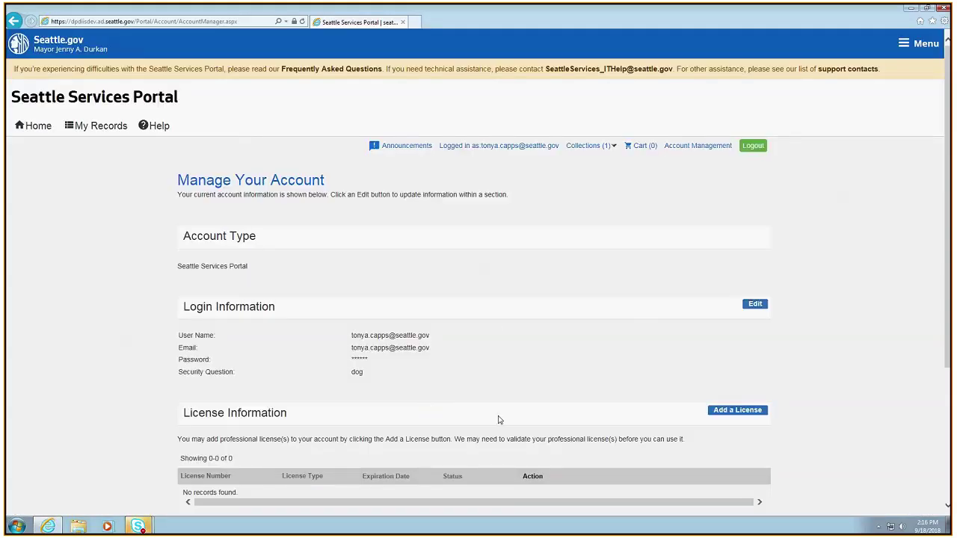
{"action": "scroll", "coordinate": [486, 397], "scroll_direction": "down", "scroll_amount": 1}
{"action": "scroll", "coordinate": [481, 380], "scroll_direction": "down", "scroll_amount": 2}
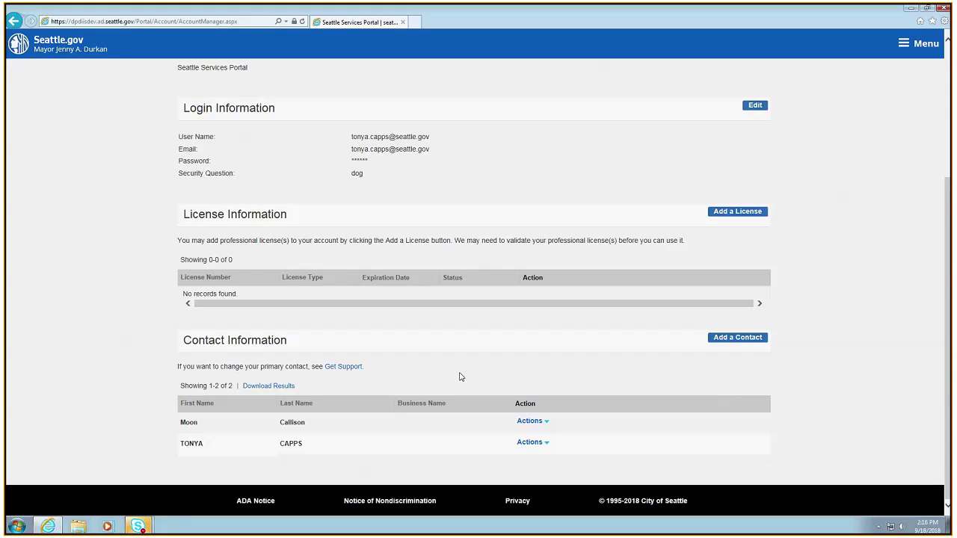
{"action": "left_click", "coordinate": [547, 423]}
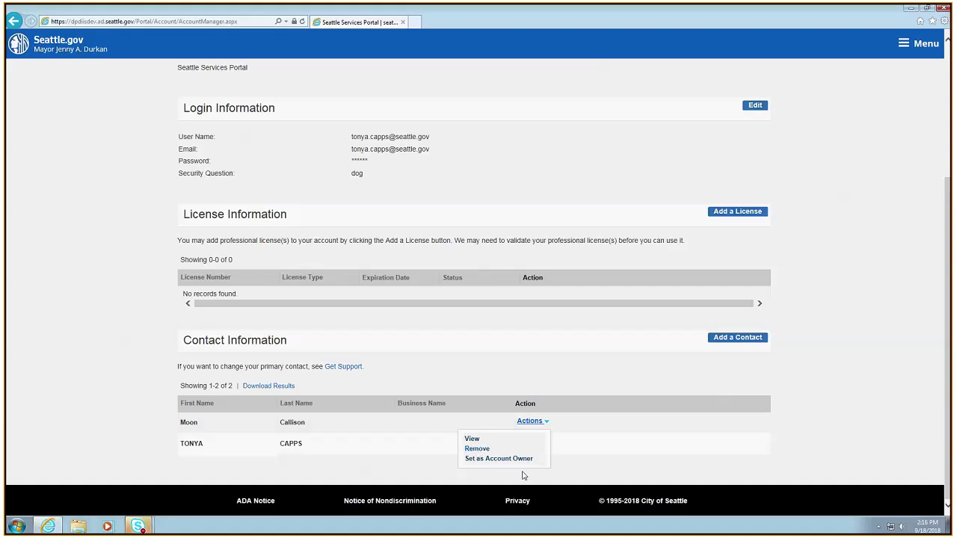
{"action": "left_click", "coordinate": [322, 358]}
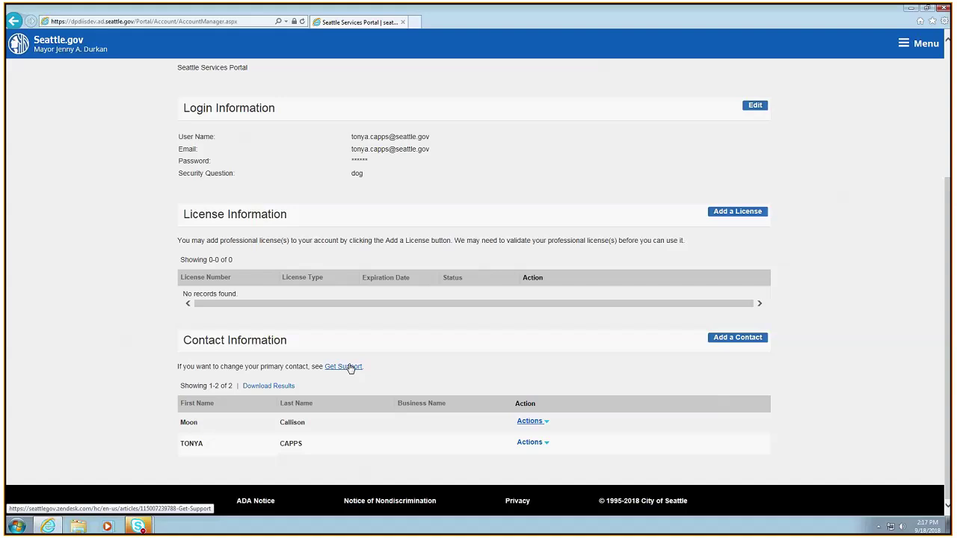
{"action": "scroll", "coordinate": [530, 316], "scroll_direction": "up", "scroll_amount": 5}
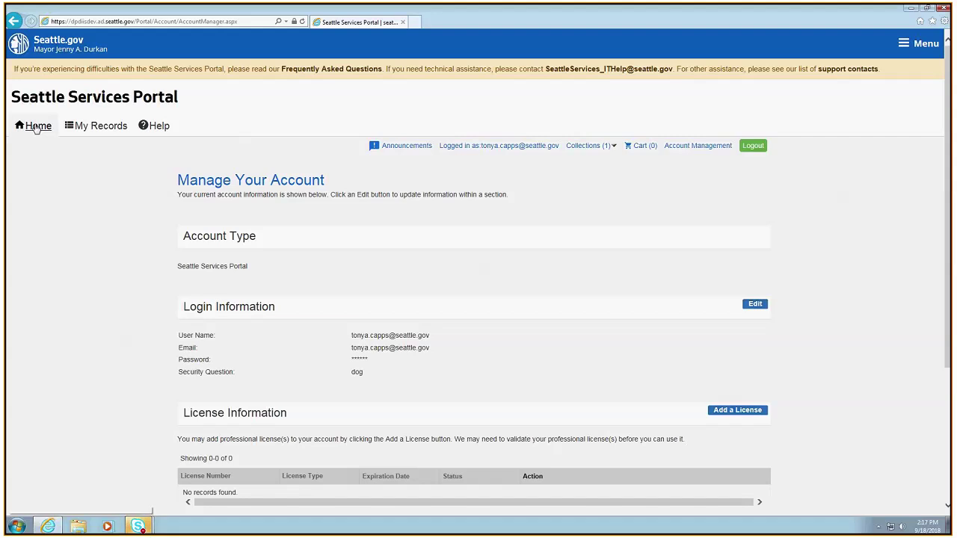
From Home, choose Create New > Permits - Trade, Construction & Land Use
{"action": "left_click", "coordinate": [36, 127]}
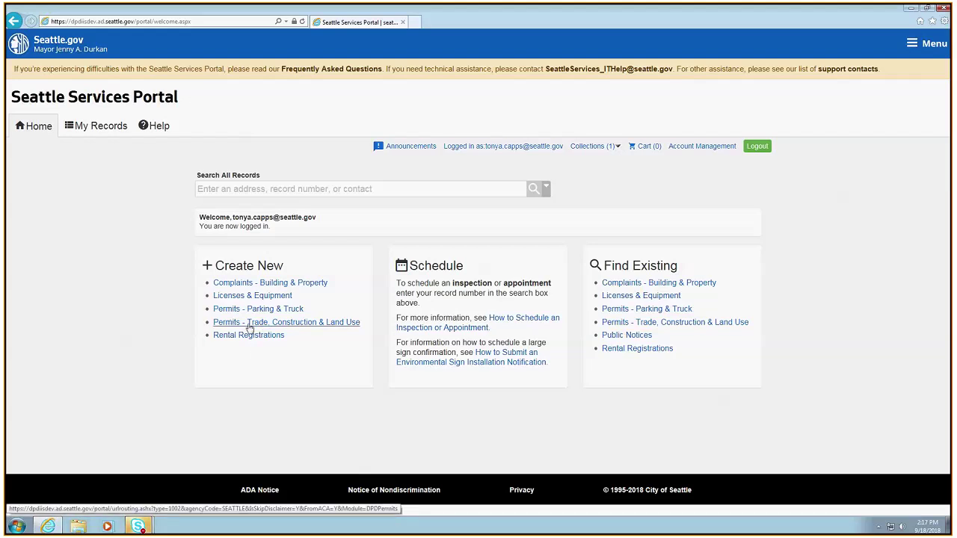
{"action": "left_click", "coordinate": [302, 326]}
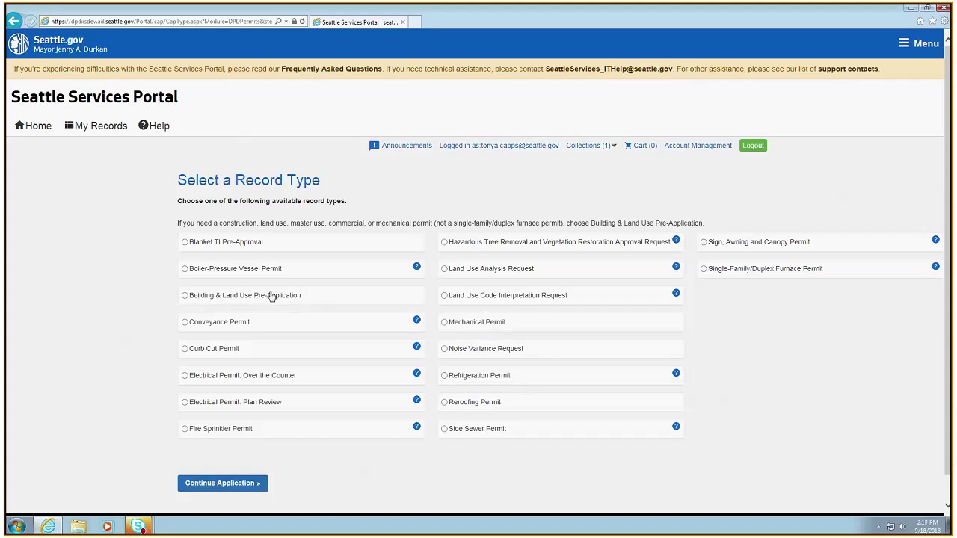
Highlight the record-type guidance, emphasizing the words 'mechanical permit'
{"action": "left_click_drag", "start_coordinate": [177, 223], "coordinate": [704, 224]}
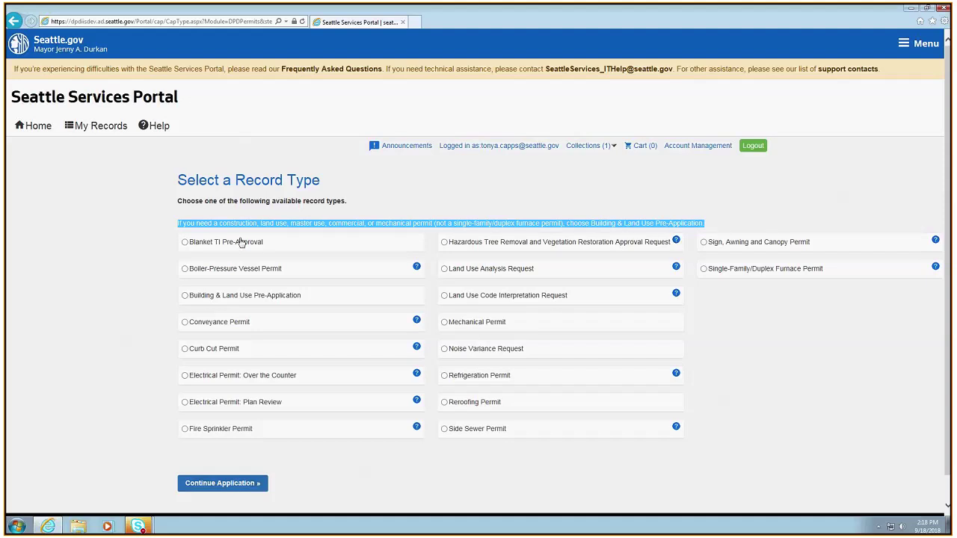
{"action": "left_click", "coordinate": [320, 243]}
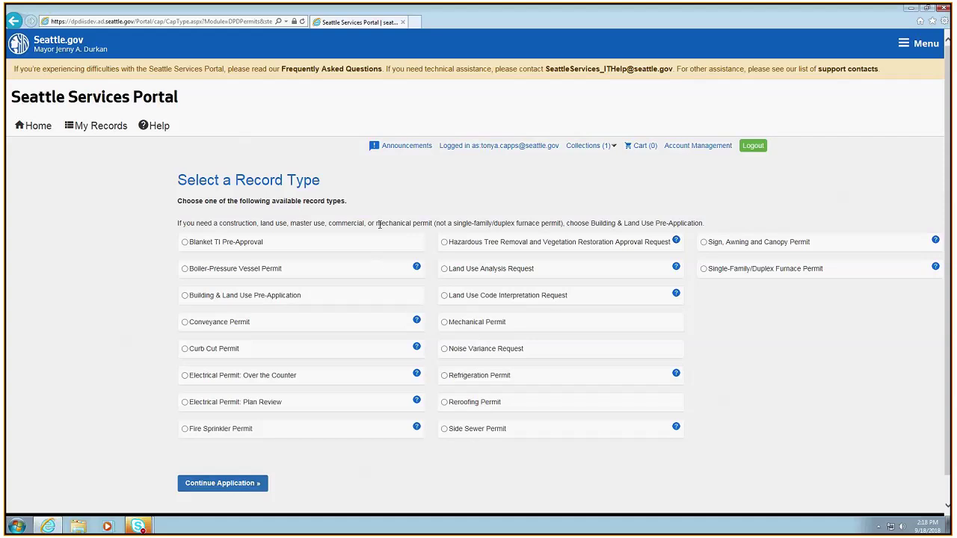
{"action": "left_click_drag", "start_coordinate": [379, 224], "coordinate": [434, 223]}
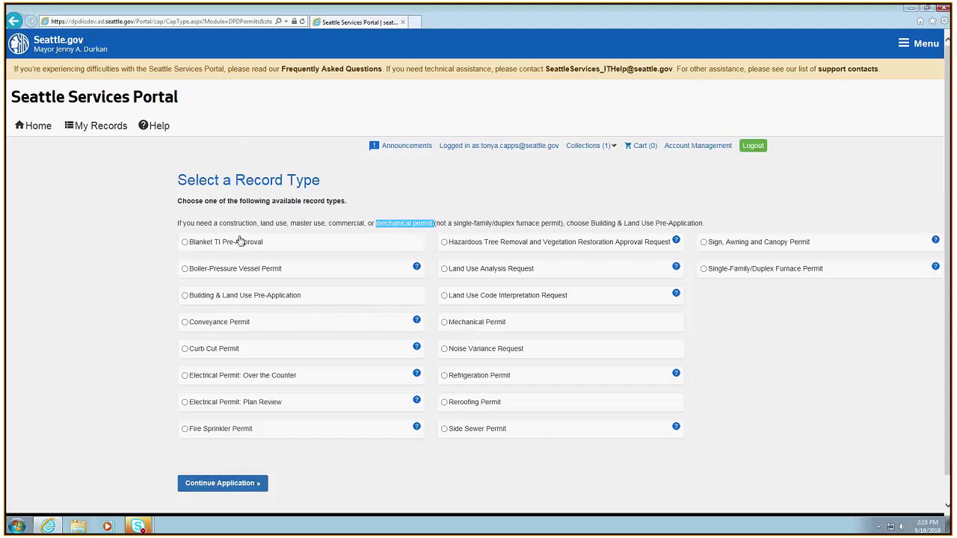
Start a Building & Land Use Pre-Application and reach the Property address form
{"action": "left_click", "coordinate": [185, 296]}
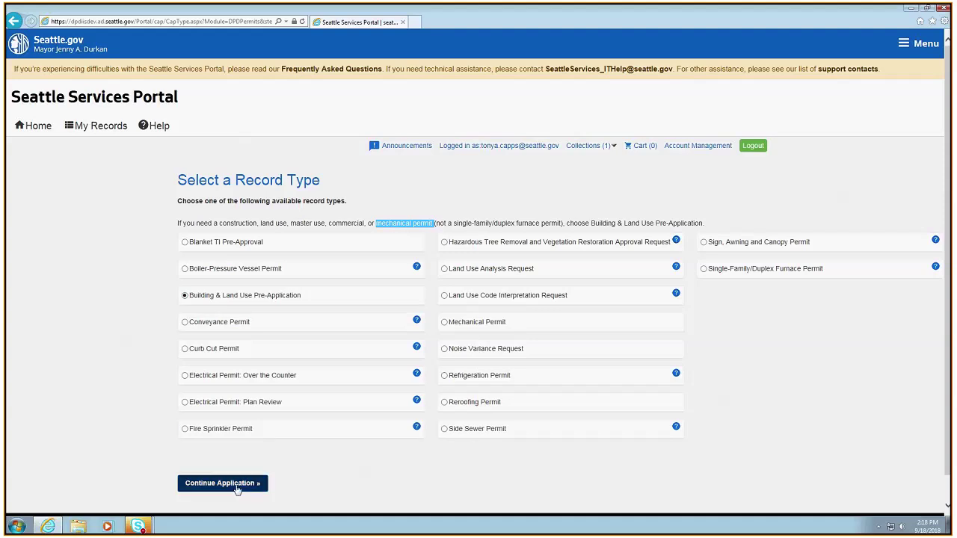
{"action": "left_click", "coordinate": [236, 486]}
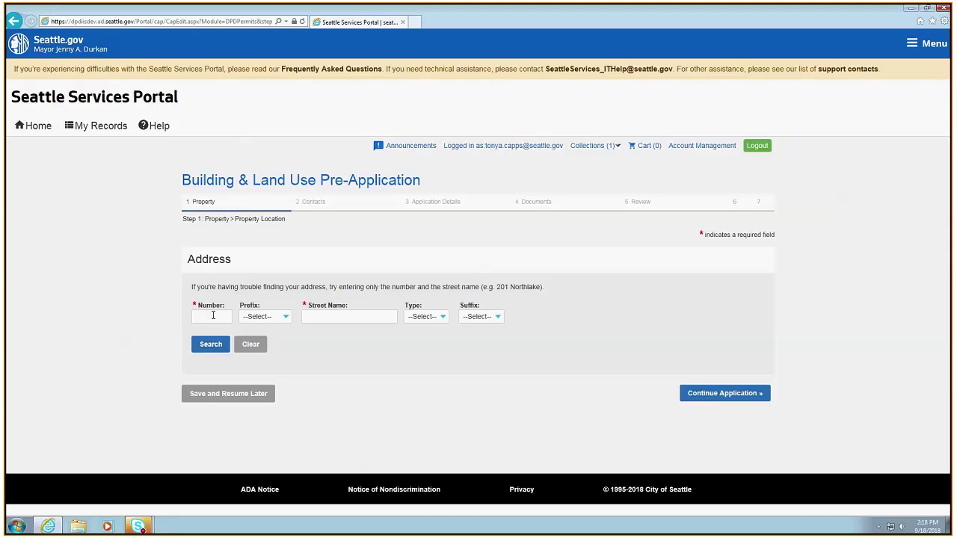
{"action": "left_click", "coordinate": [211, 317]}
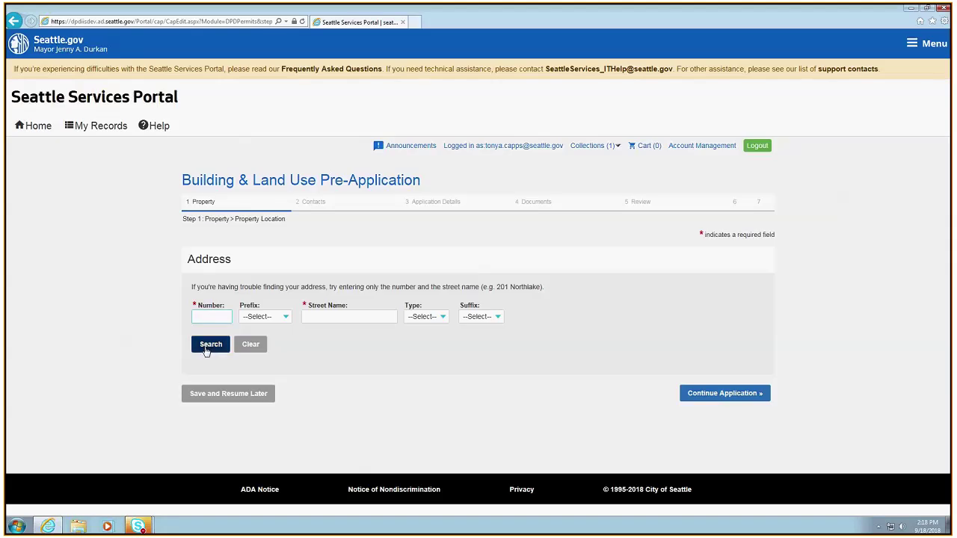
{"action": "left_click", "coordinate": [209, 346]}
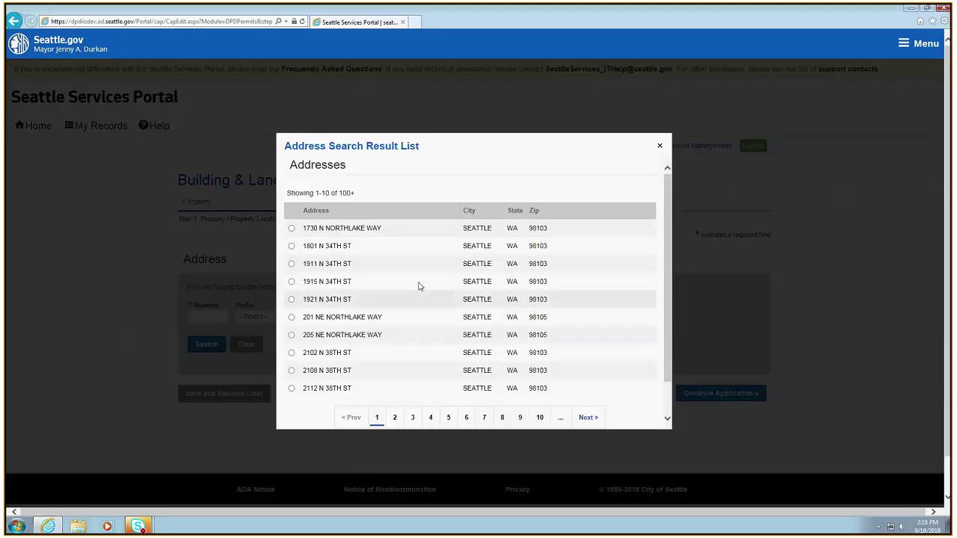
{"action": "left_click", "coordinate": [292, 317]}
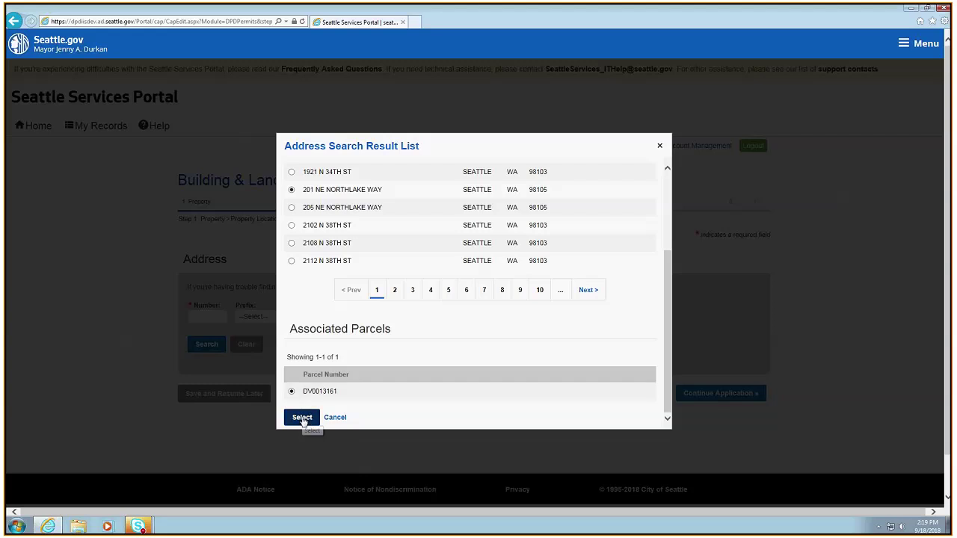
{"action": "left_click", "coordinate": [302, 419]}
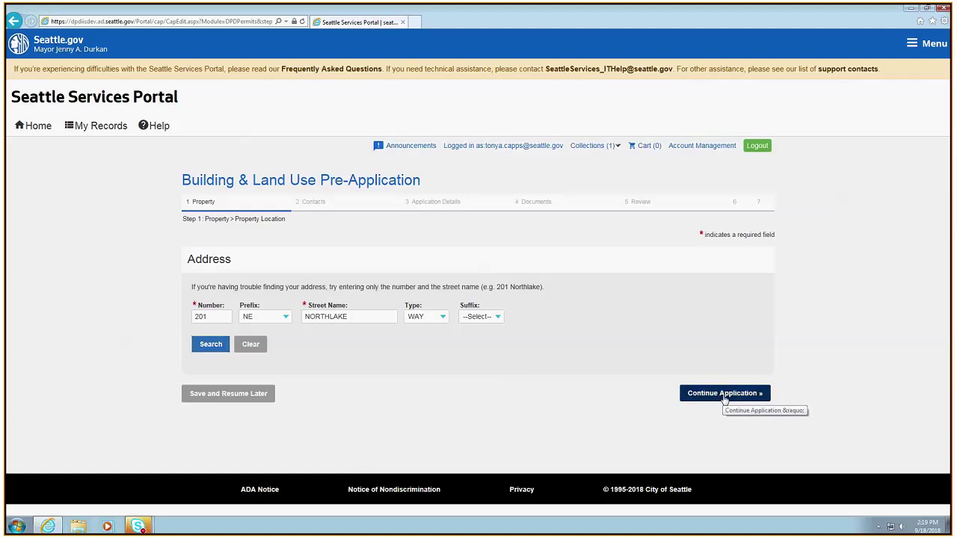
{"action": "left_click", "coordinate": [724, 394]}
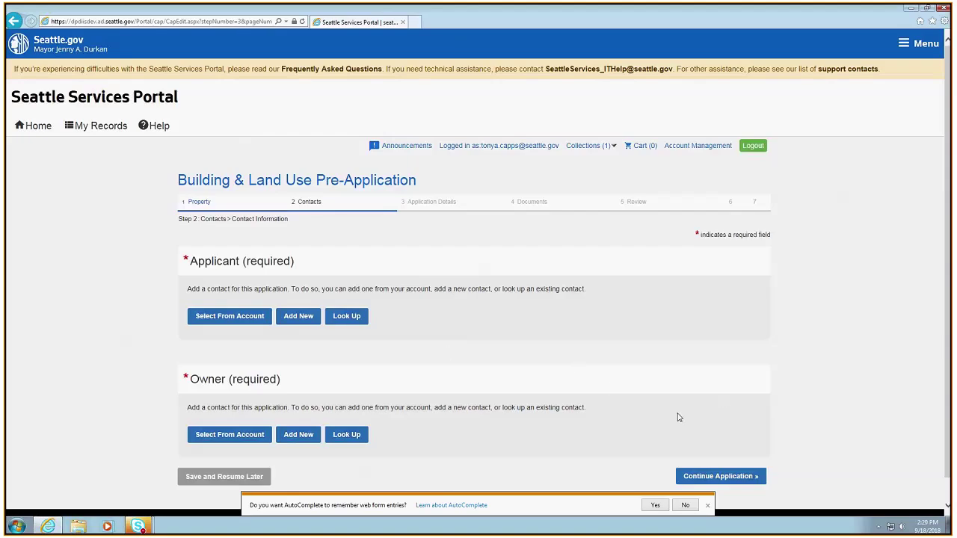
Decline the browser's save-form prompt, then look up the contact by first and last name as Applicant
{"action": "left_click", "coordinate": [685, 506]}
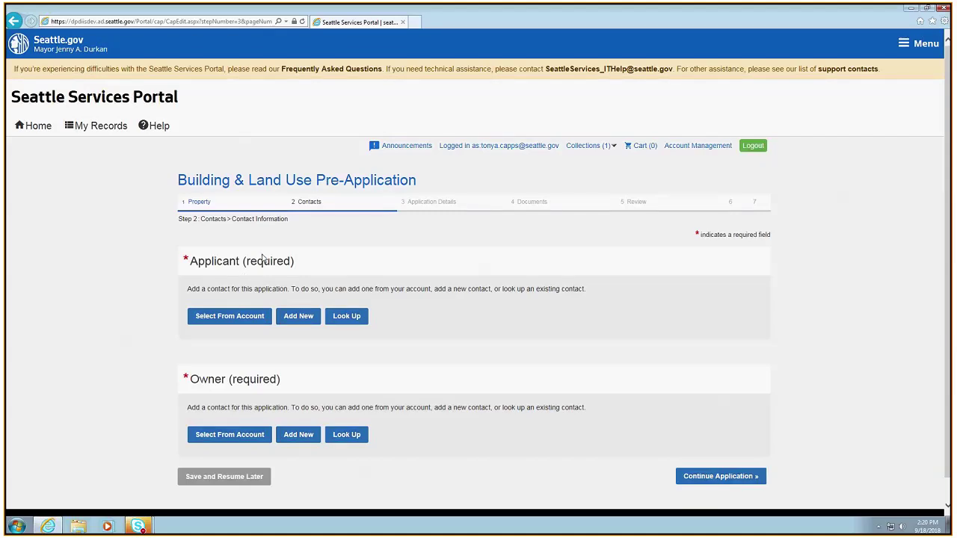
{"action": "scroll", "coordinate": [576, 350], "scroll_direction": "down", "scroll_amount": 1}
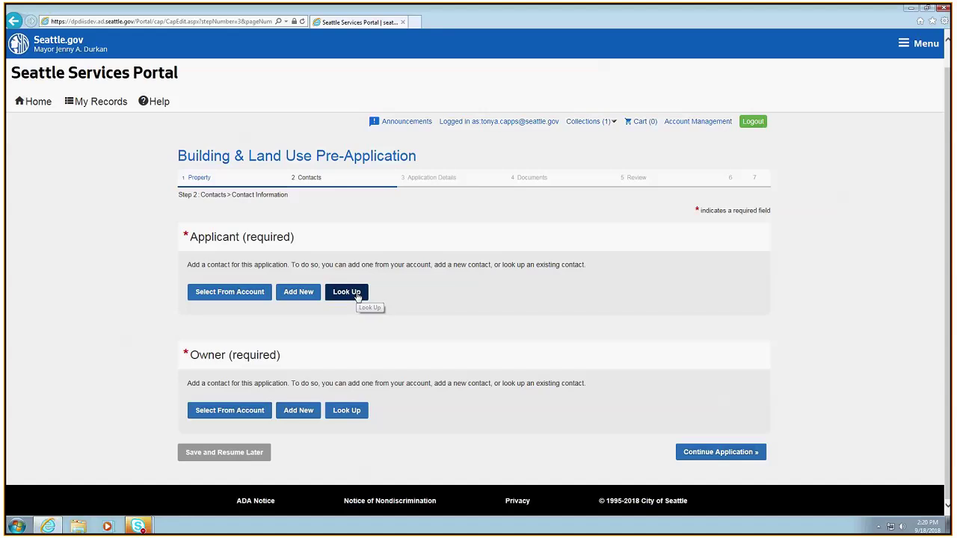
{"action": "left_click", "coordinate": [356, 293]}
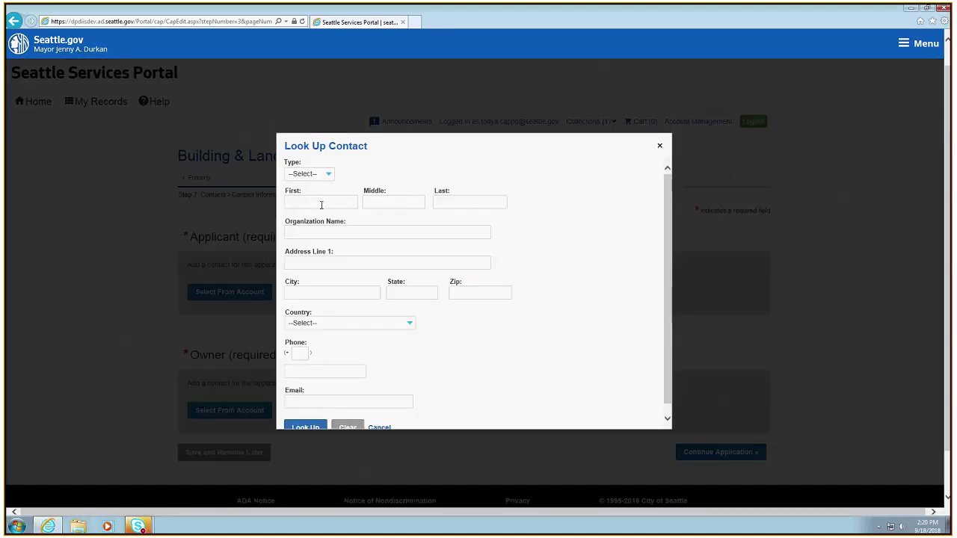
{"action": "left_click", "coordinate": [356, 205]}
{"action": "left_click", "coordinate": [472, 200]}
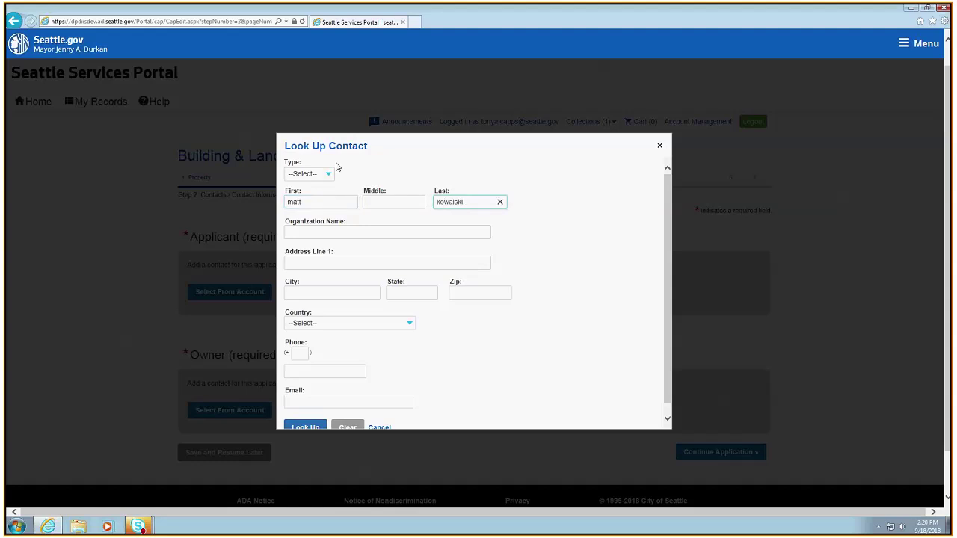
{"action": "left_click", "coordinate": [313, 430]}
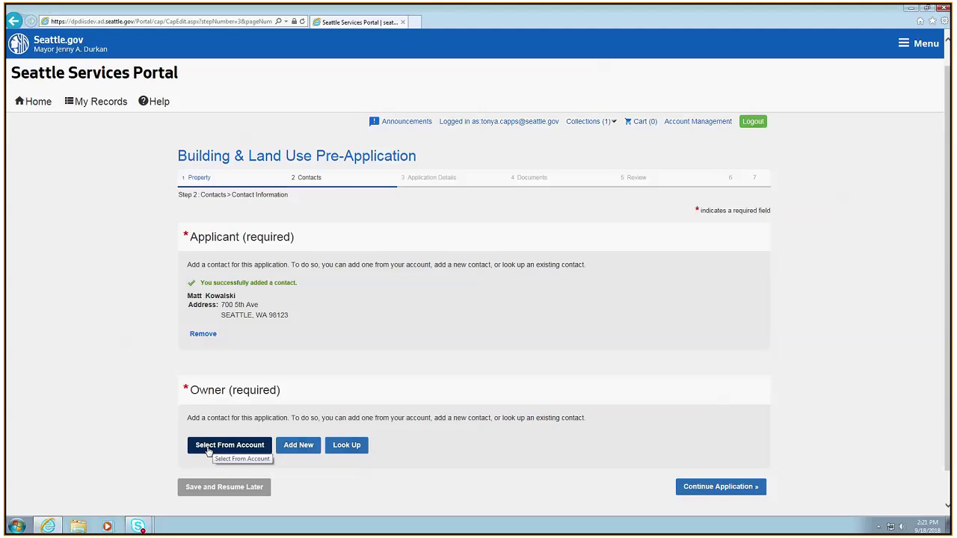
Add the account's second saved contact as Owner and continue to Application Details
{"action": "left_click", "coordinate": [212, 447]}
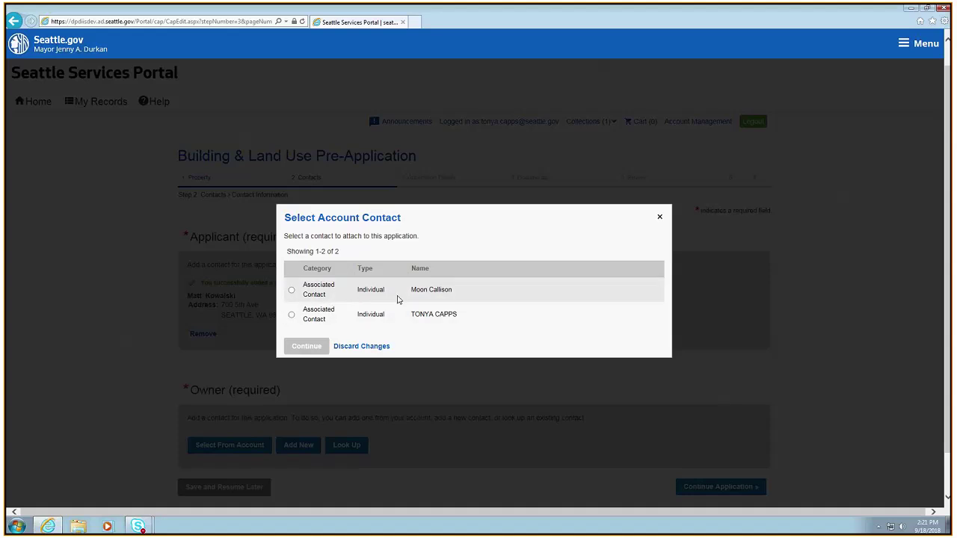
{"action": "left_click", "coordinate": [292, 314]}
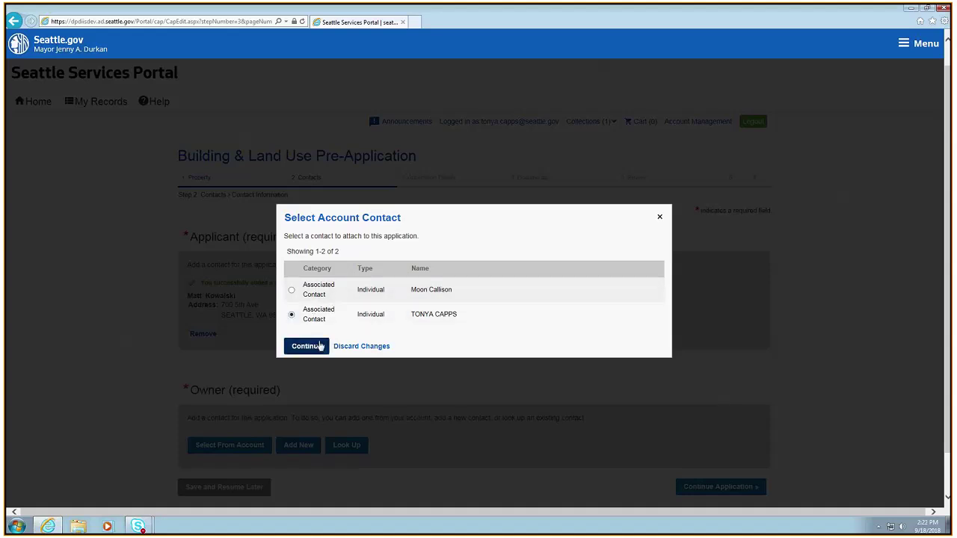
{"action": "left_click", "coordinate": [305, 346]}
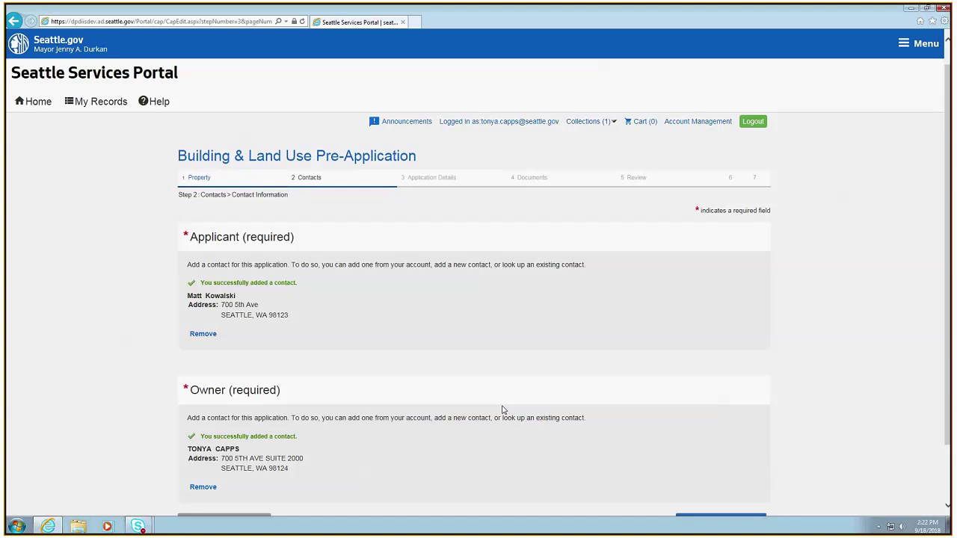
{"action": "scroll", "coordinate": [552, 404], "scroll_direction": "down", "scroll_amount": 2}
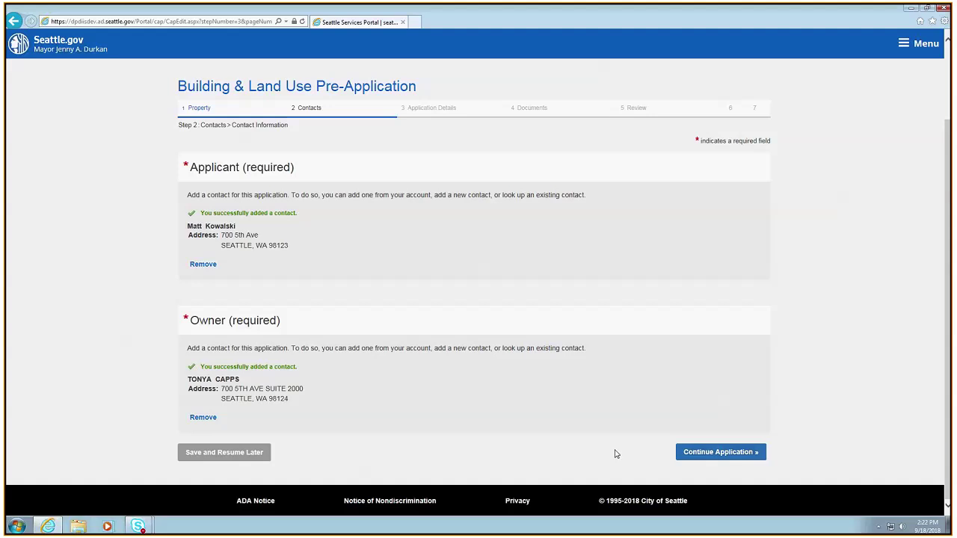
{"action": "left_click", "coordinate": [703, 455]}
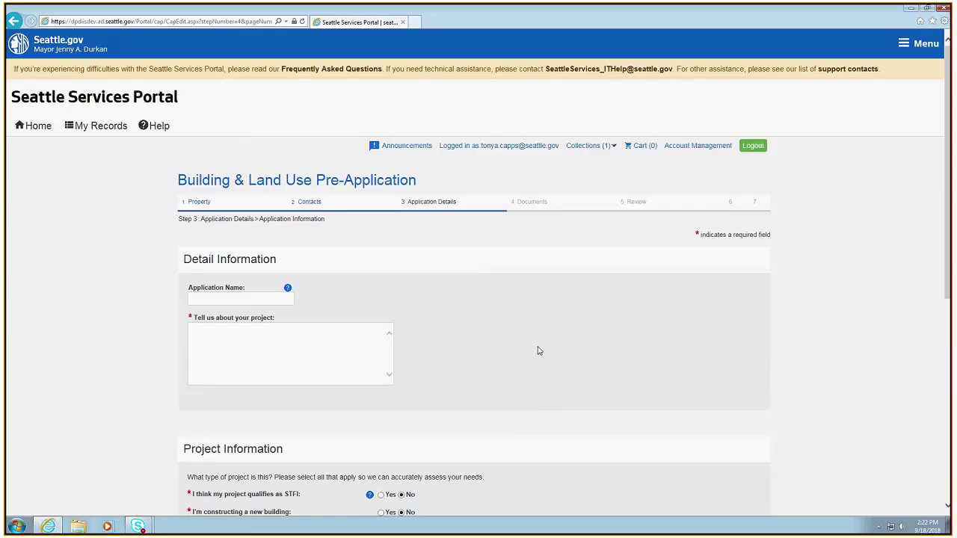
{"action": "scroll", "coordinate": [468, 313], "scroll_direction": "down", "scroll_amount": 2}
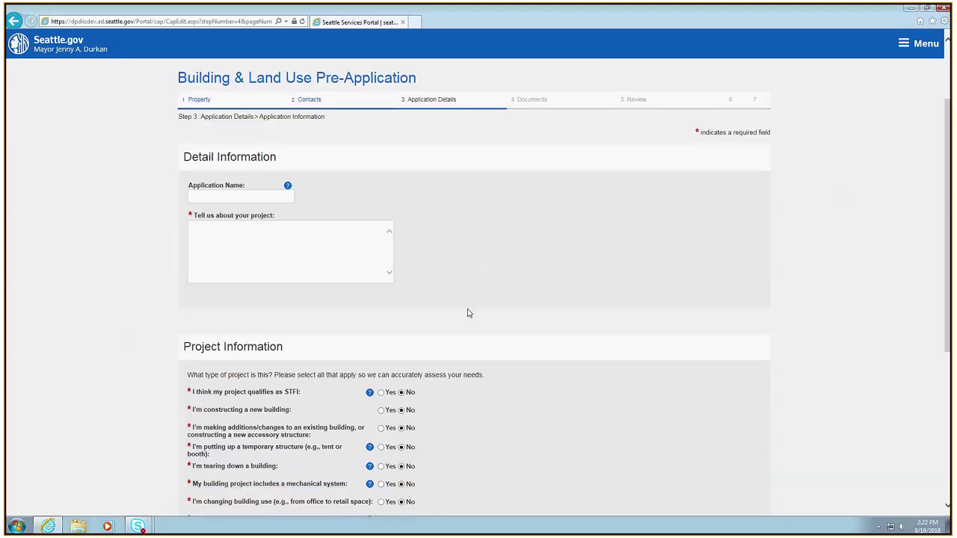
{"action": "scroll", "coordinate": [468, 314], "scroll_direction": "down", "scroll_amount": 2}
{"action": "scroll", "coordinate": [473, 305], "scroll_direction": "up", "scroll_amount": 3}
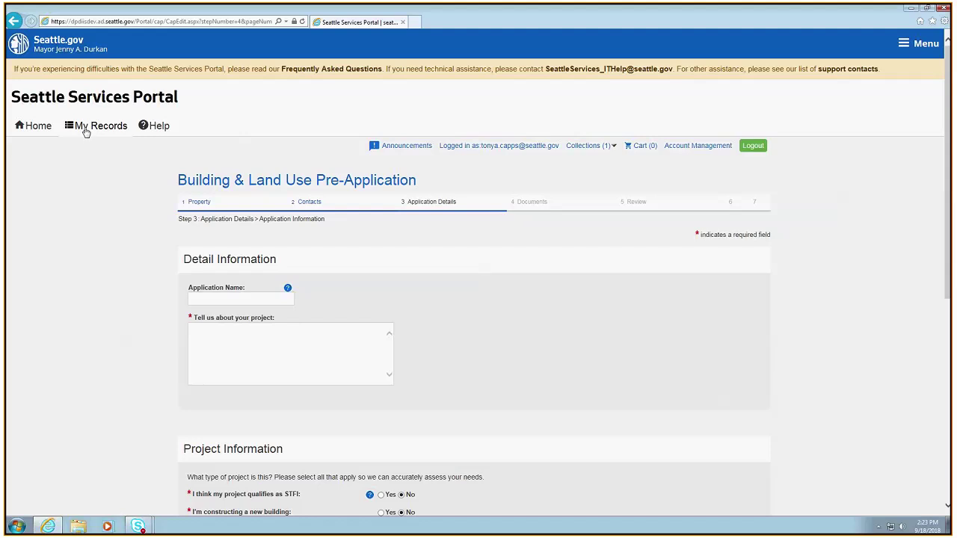
Go to My Records > All Records, confirming to leave the unsaved application
{"action": "left_click", "coordinate": [87, 131]}
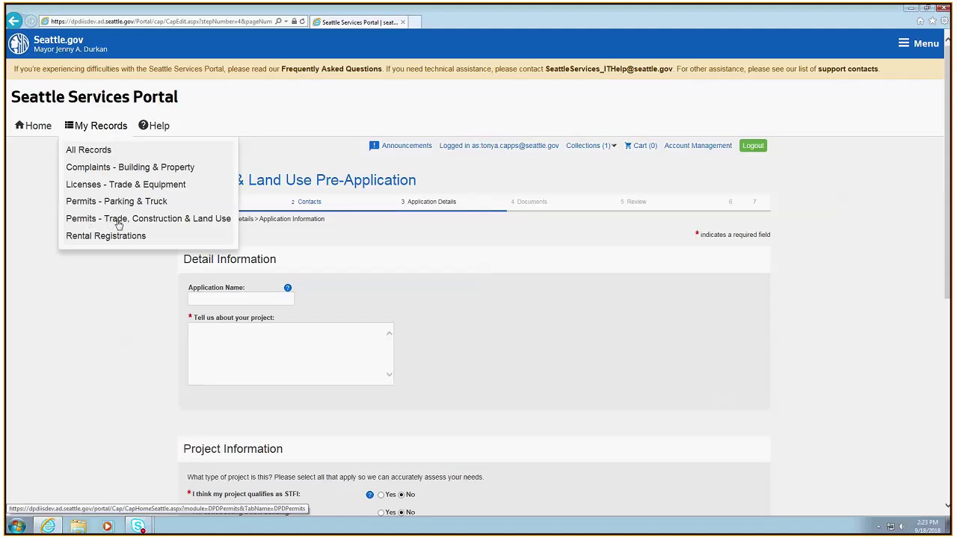
{"action": "left_click", "coordinate": [94, 152]}
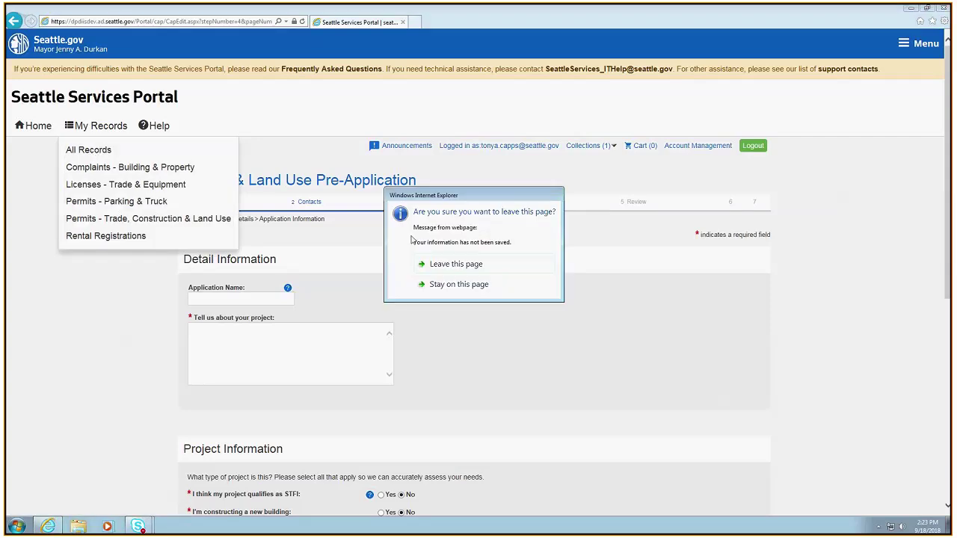
{"action": "left_click", "coordinate": [449, 265]}
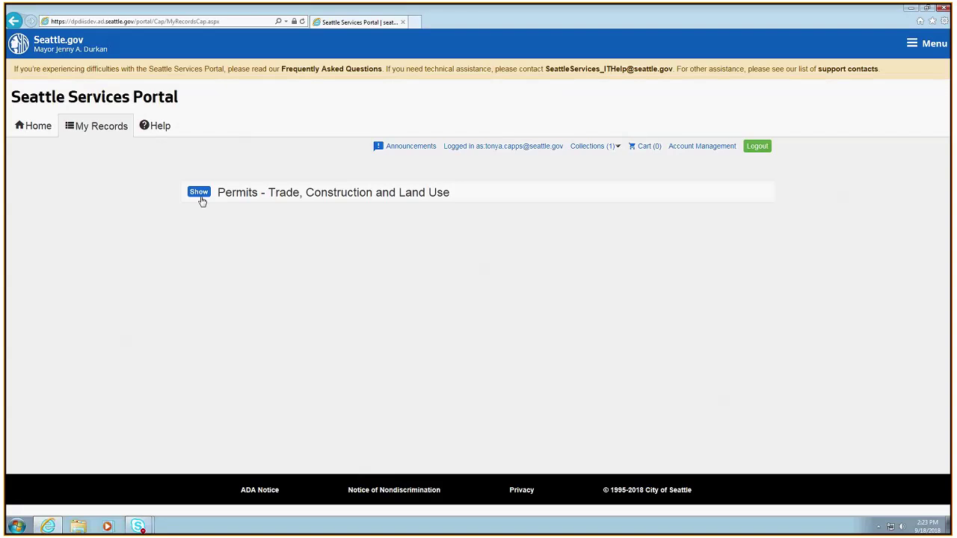
Expand Permits - Trade, Construction and Land Use and scroll through its 28 records
{"action": "left_click", "coordinate": [199, 192]}
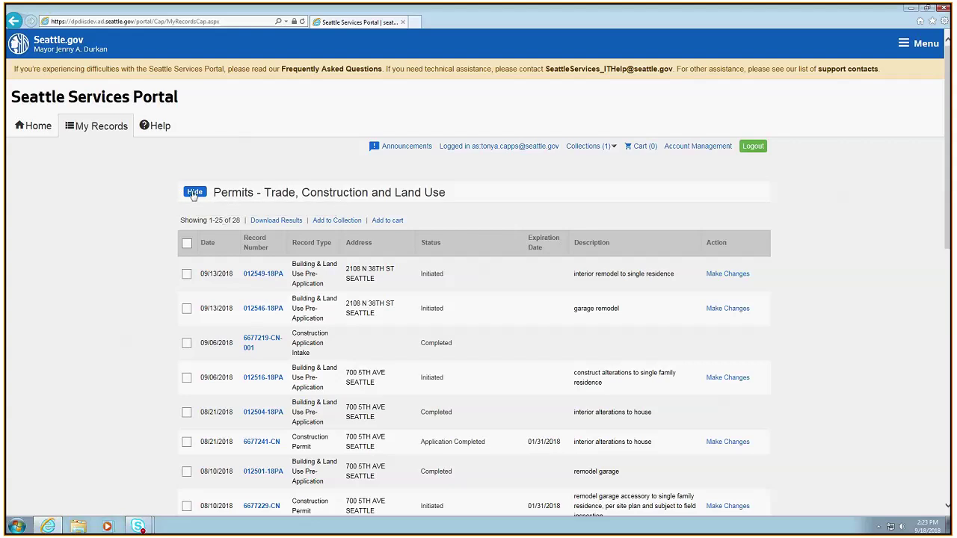
{"action": "scroll", "coordinate": [241, 209], "scroll_direction": "down", "scroll_amount": 2}
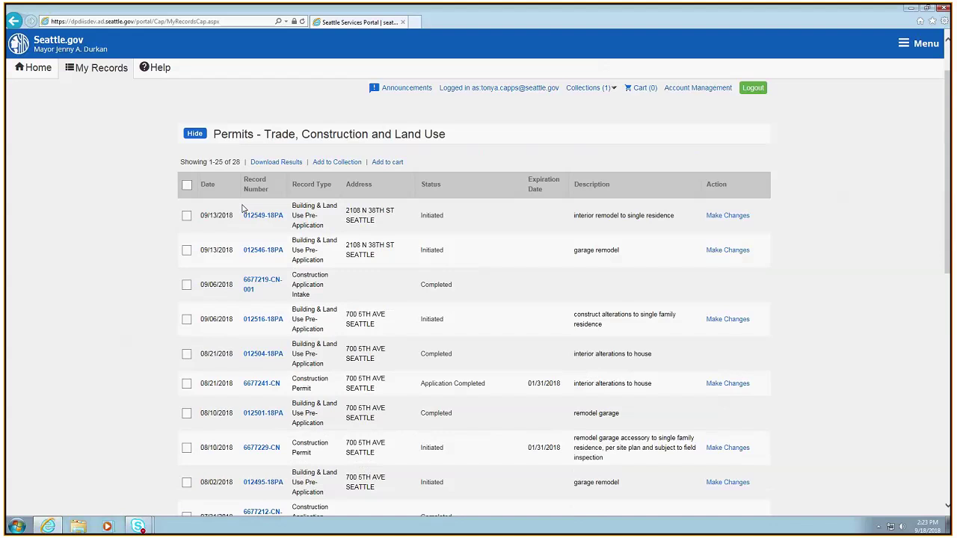
{"action": "scroll", "coordinate": [242, 209], "scroll_direction": "down", "scroll_amount": 1}
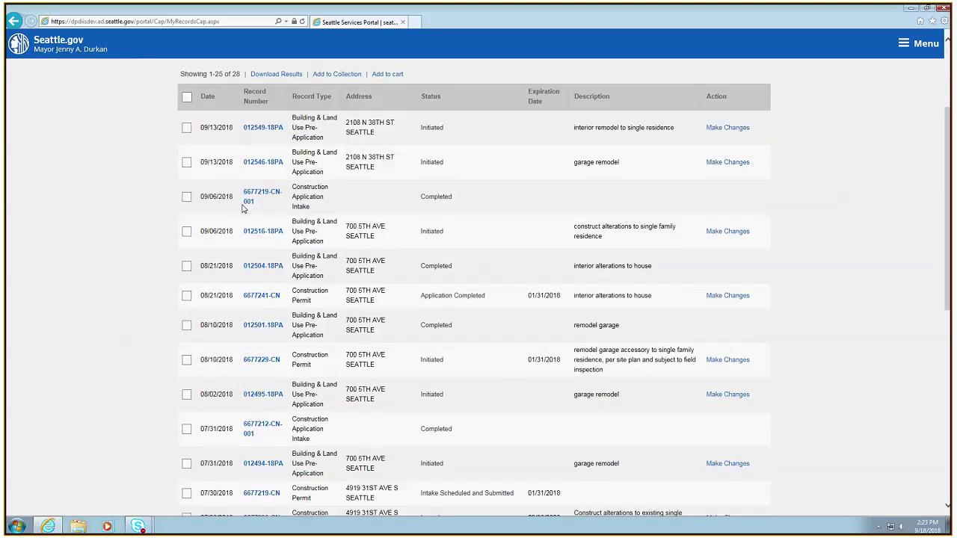
{"action": "scroll", "coordinate": [243, 209], "scroll_direction": "down", "scroll_amount": 1}
{"action": "scroll", "coordinate": [242, 209], "scroll_direction": "up", "scroll_amount": 3}
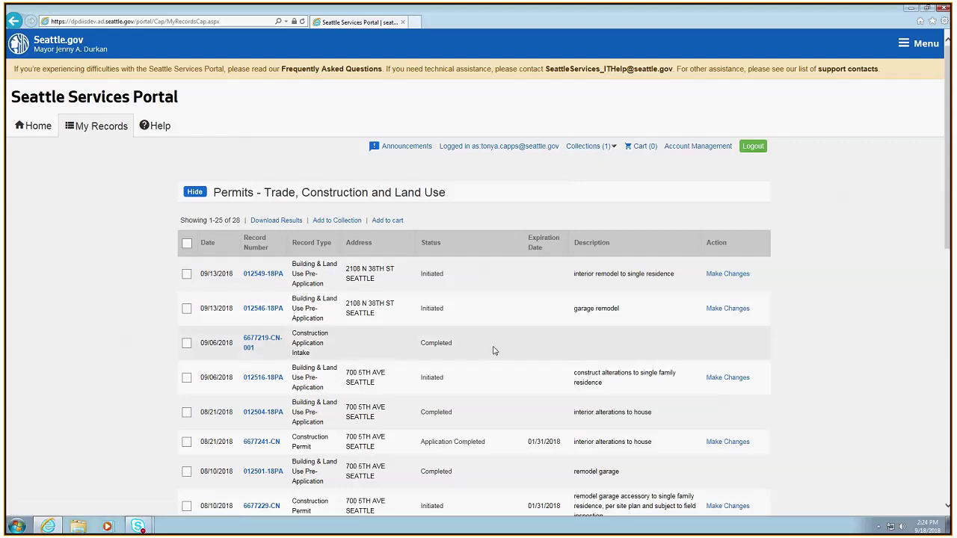
{"action": "scroll", "coordinate": [497, 349], "scroll_direction": "down", "scroll_amount": 1}
{"action": "scroll", "coordinate": [500, 349], "scroll_direction": "up", "scroll_amount": 1}
{"action": "scroll", "coordinate": [468, 339], "scroll_direction": "down", "scroll_amount": 2}
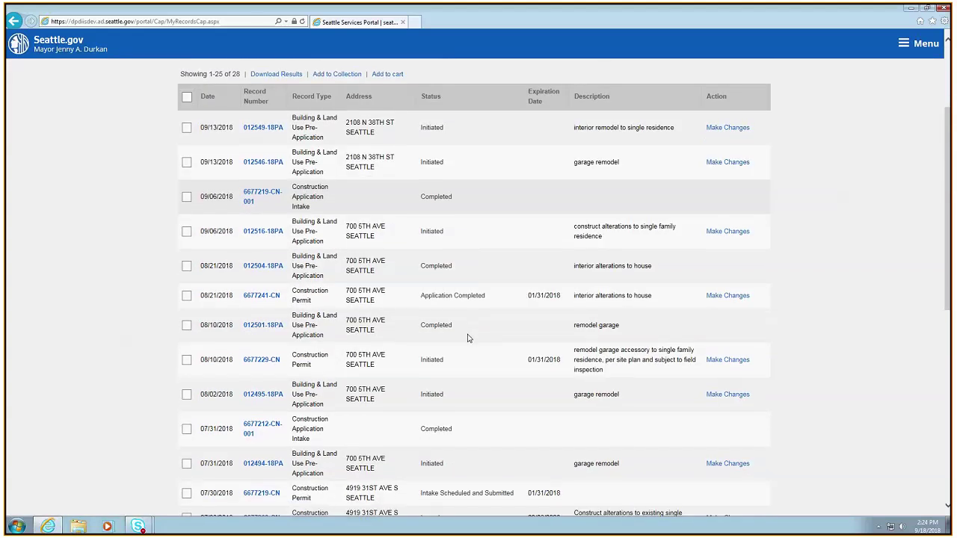
{"action": "scroll", "coordinate": [468, 339], "scroll_direction": "up", "scroll_amount": 2}
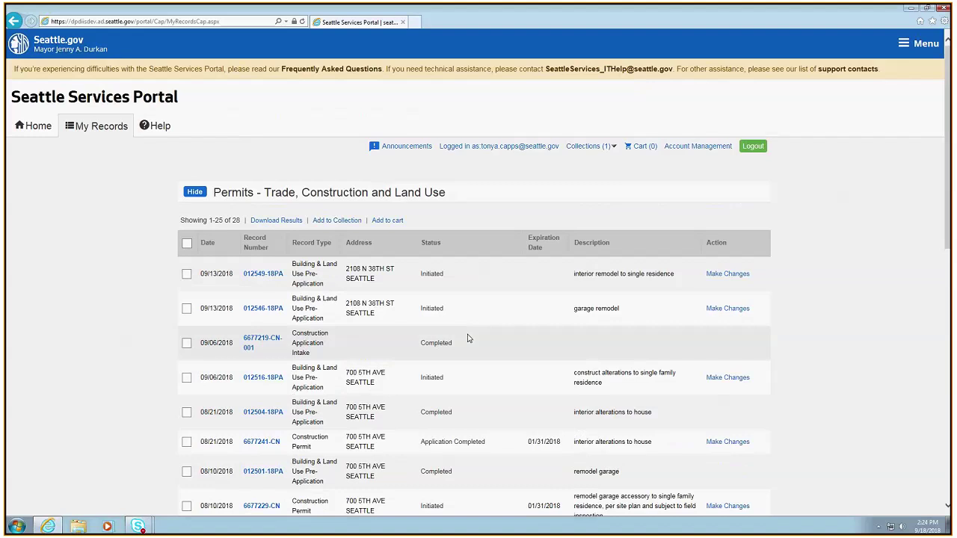
{"action": "scroll", "coordinate": [468, 339], "scroll_direction": "down", "scroll_amount": 1}
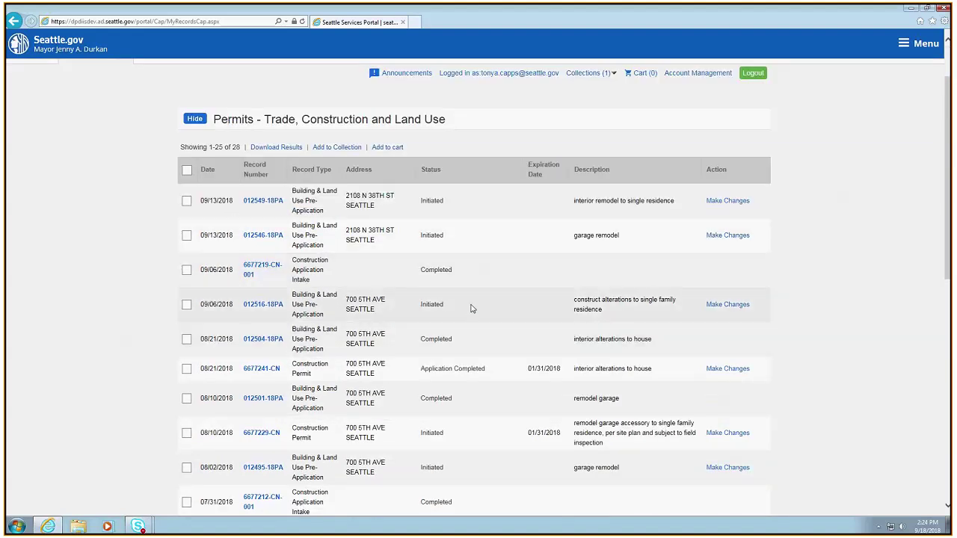
{"action": "scroll", "coordinate": [471, 308], "scroll_direction": "down", "scroll_amount": 1}
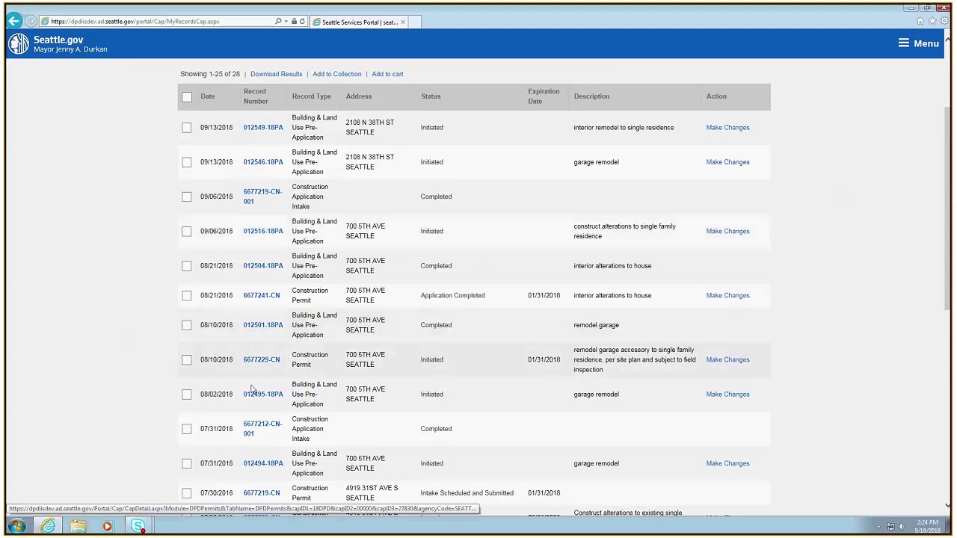
Tick the four 700 5th Ave records dated 07/31, 08/02 and 08/10/2018
{"action": "left_click", "coordinate": [187, 463]}
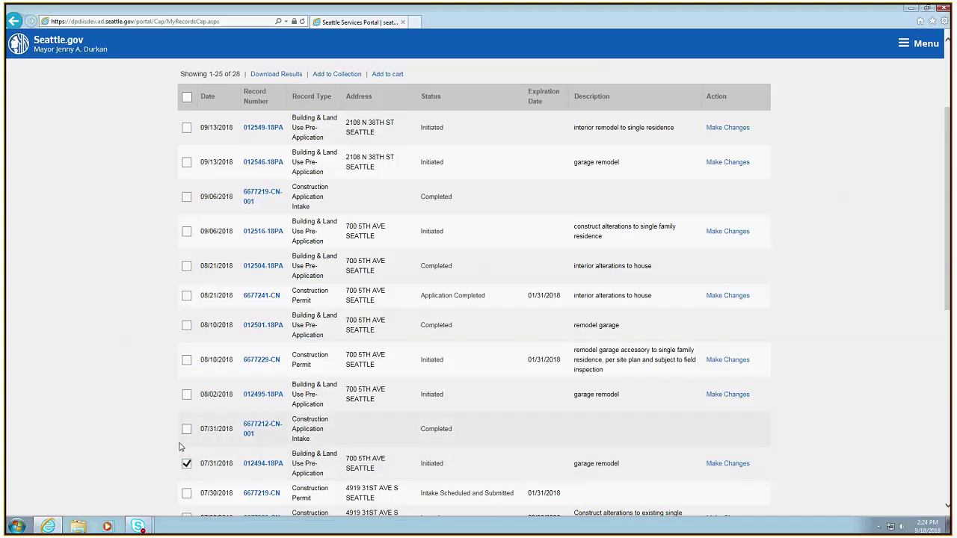
{"action": "left_click", "coordinate": [186, 394]}
{"action": "left_click", "coordinate": [186, 360]}
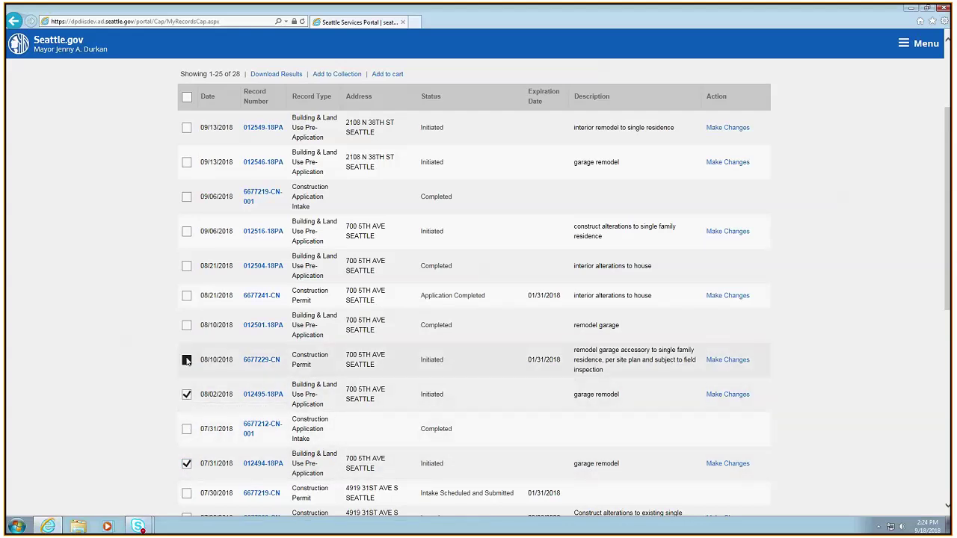
{"action": "left_click", "coordinate": [186, 325]}
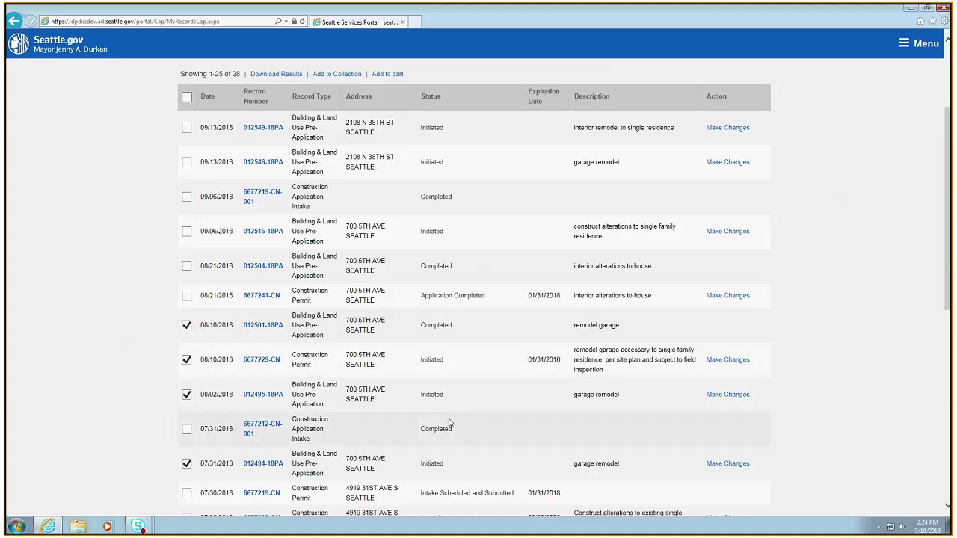
{"action": "scroll", "coordinate": [449, 421], "scroll_direction": "up", "scroll_amount": 1}
{"action": "scroll", "coordinate": [448, 422], "scroll_direction": "up", "scroll_amount": 2}
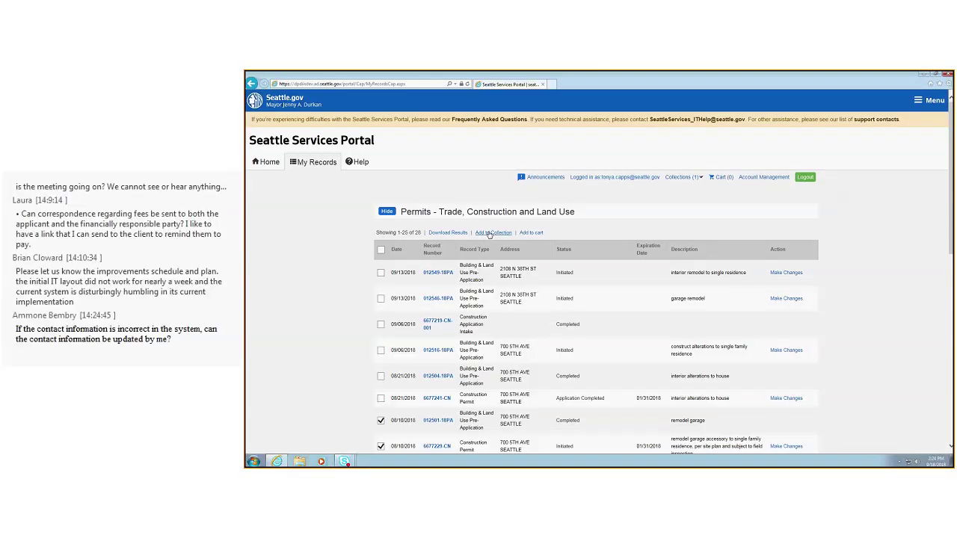
Add the ticked records to a new collection named '700 5th'
{"action": "left_click", "coordinate": [490, 232]}
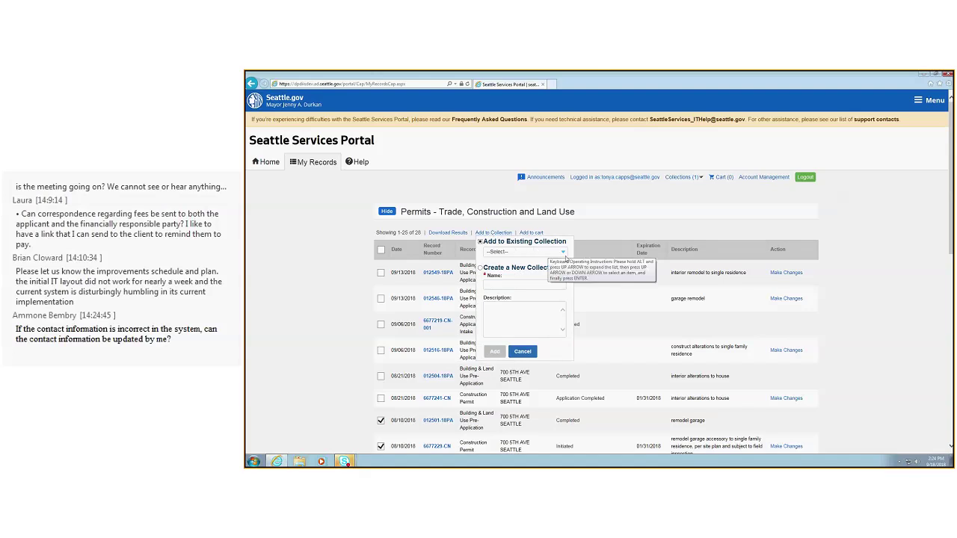
{"action": "left_click", "coordinate": [565, 256]}
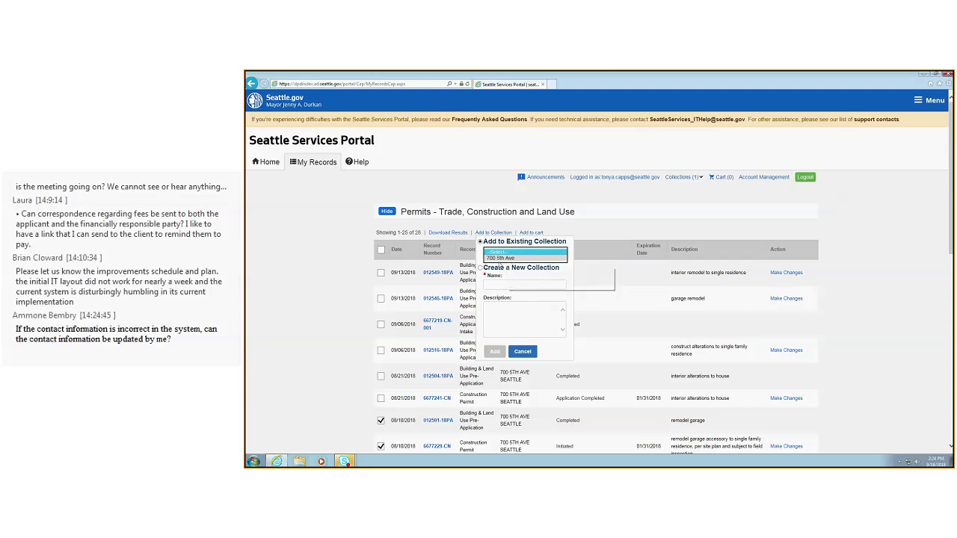
{"action": "left_click", "coordinate": [507, 297]}
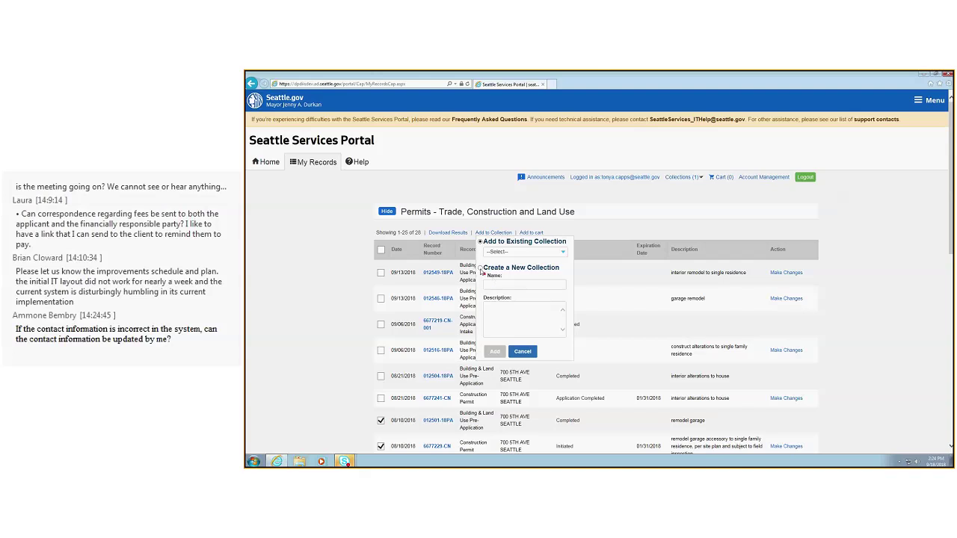
{"action": "left_click", "coordinate": [481, 268]}
{"action": "left_click", "coordinate": [548, 285]}
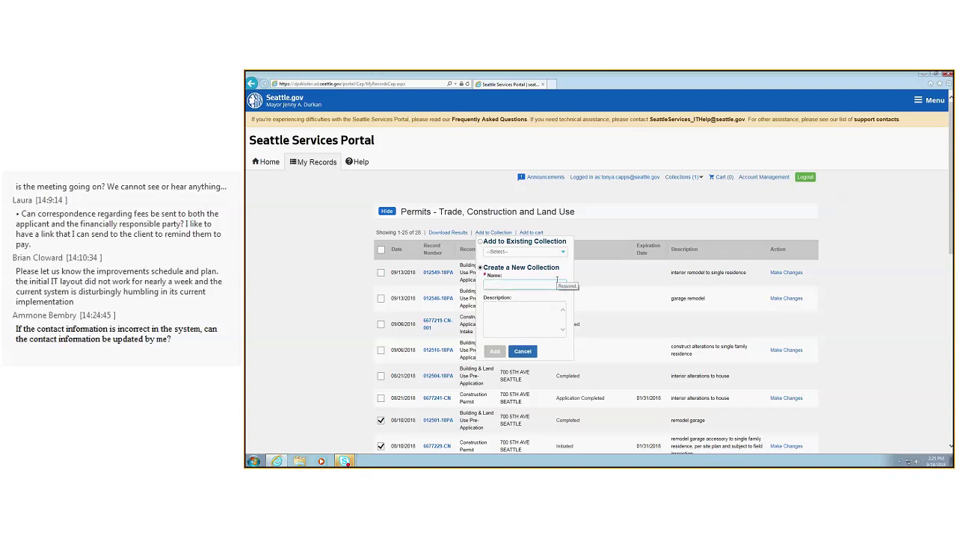
{"action": "type", "text": "700"}
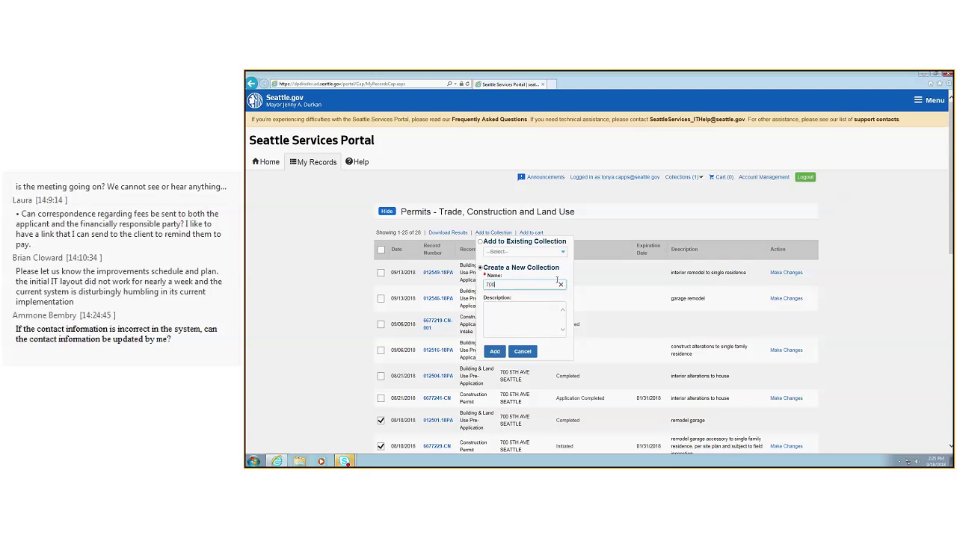
{"action": "type", "text": " 5th"}
{"action": "left_click", "coordinate": [521, 315]}
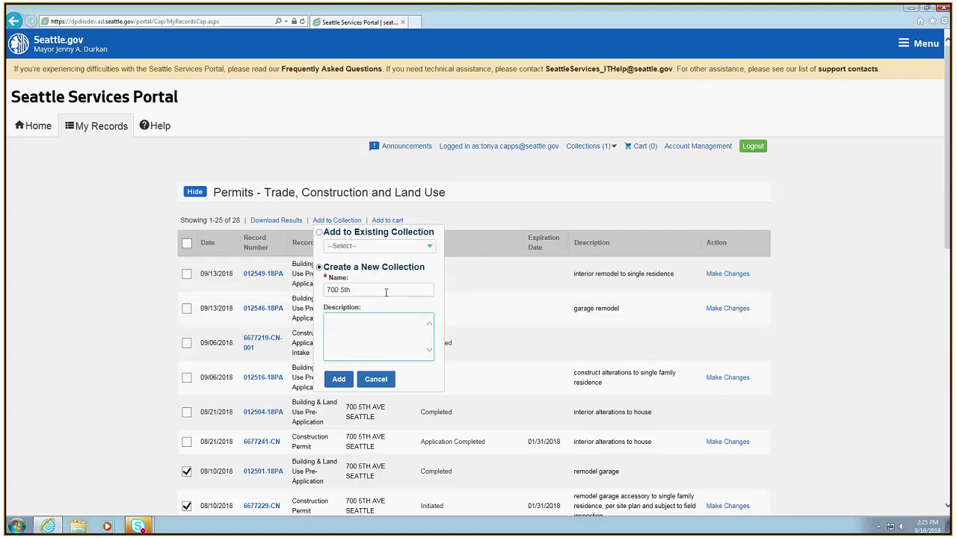
{"action": "left_click", "coordinate": [359, 290]}
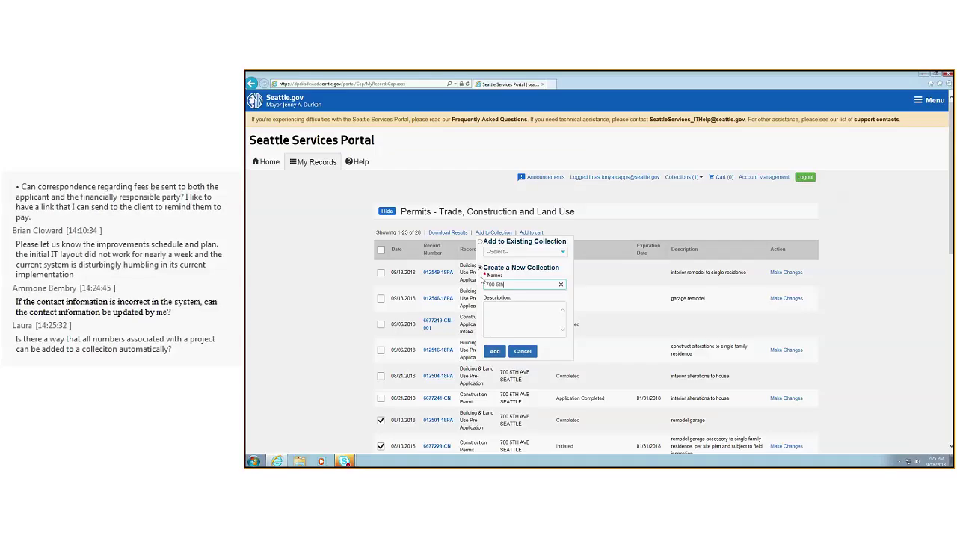
{"action": "left_click", "coordinate": [494, 352]}
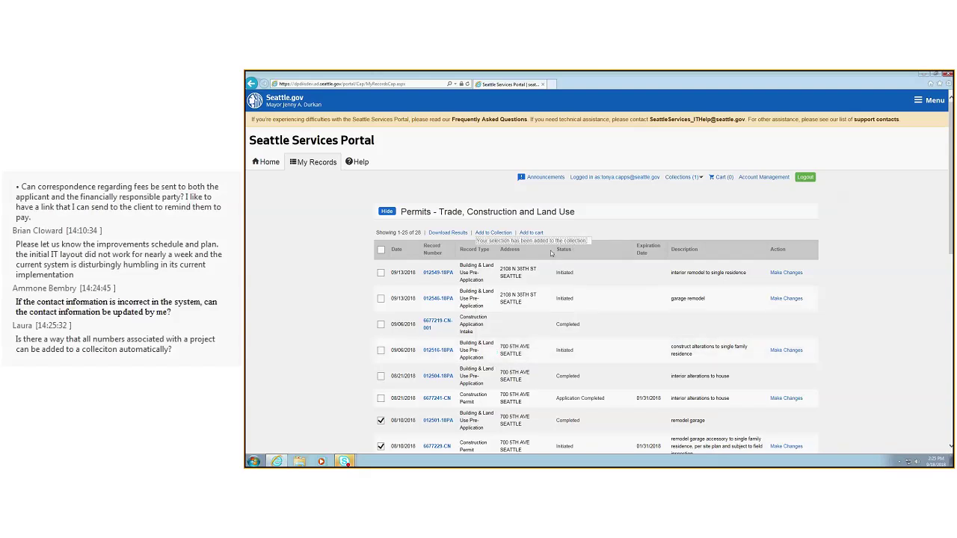
Open Collections, listing '700 5th' with 4 records and '700 5th Ave' with 3
{"action": "left_click", "coordinate": [683, 178]}
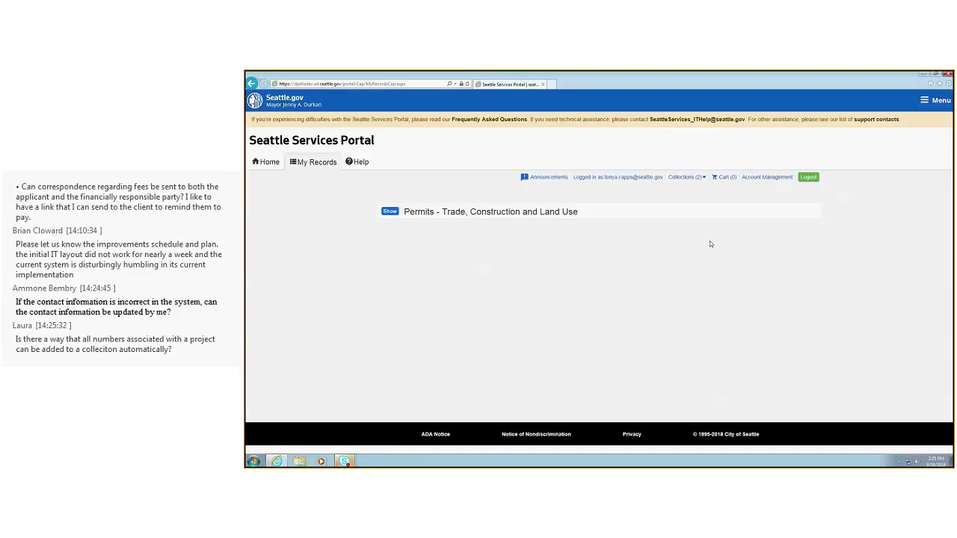
{"action": "left_click", "coordinate": [389, 212]}
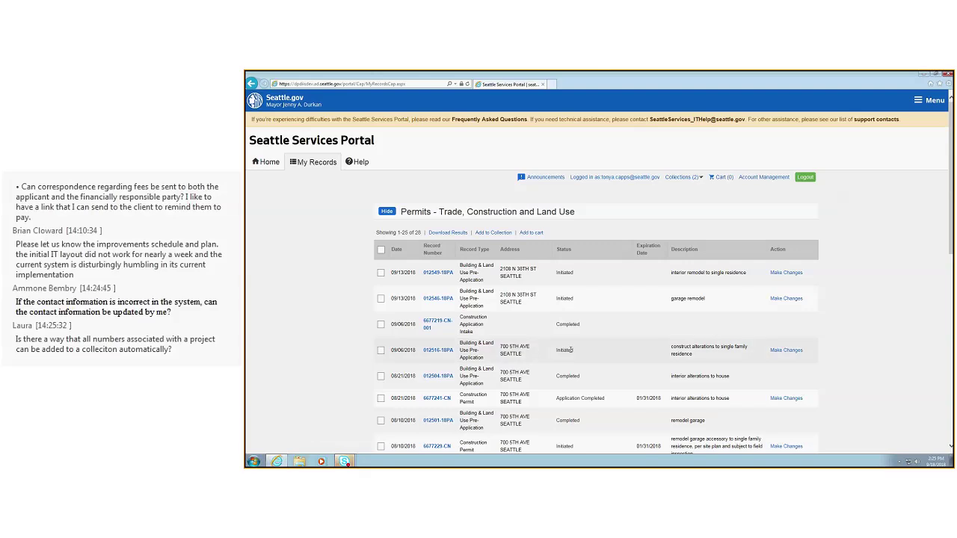
{"action": "scroll", "coordinate": [577, 352], "scroll_direction": "down", "scroll_amount": 3}
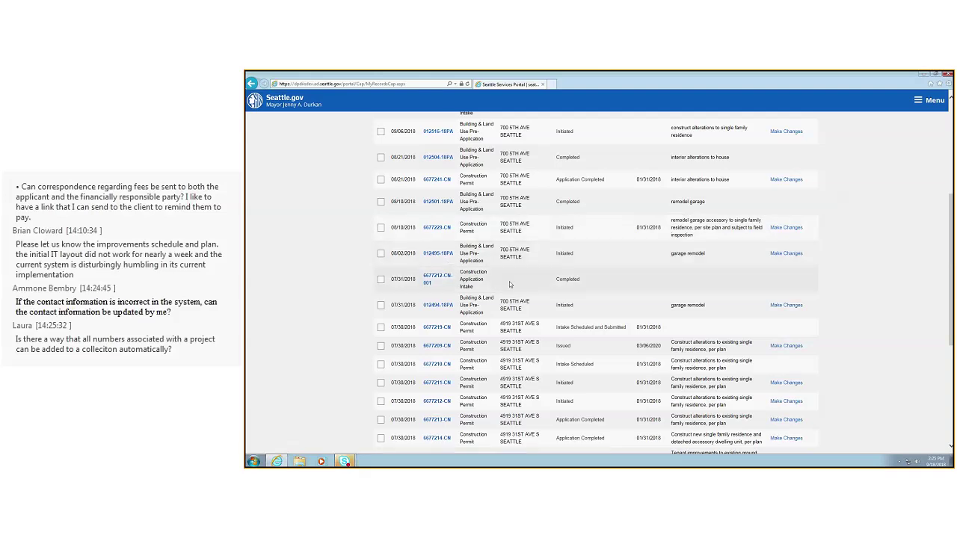
{"action": "scroll", "coordinate": [509, 282], "scroll_direction": "up", "scroll_amount": 3}
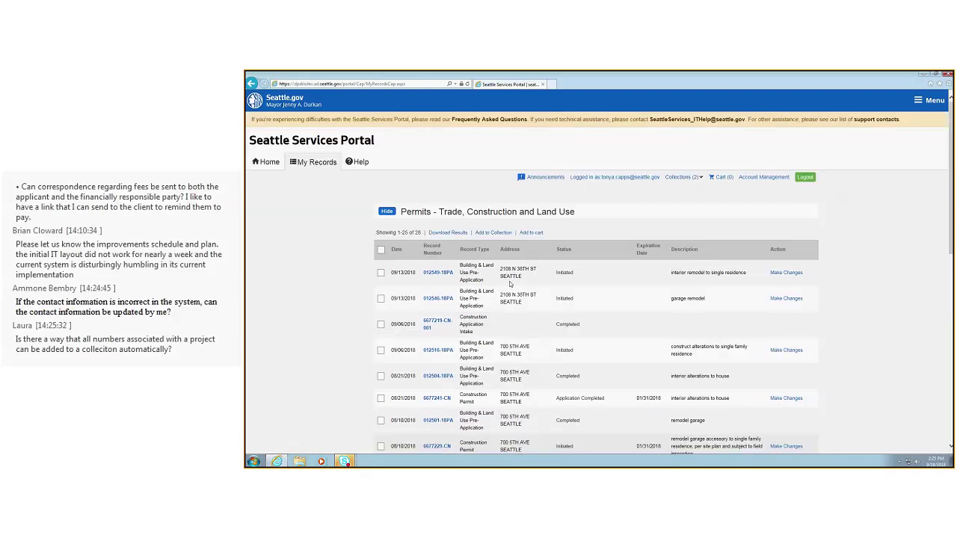
{"action": "left_click", "coordinate": [689, 178]}
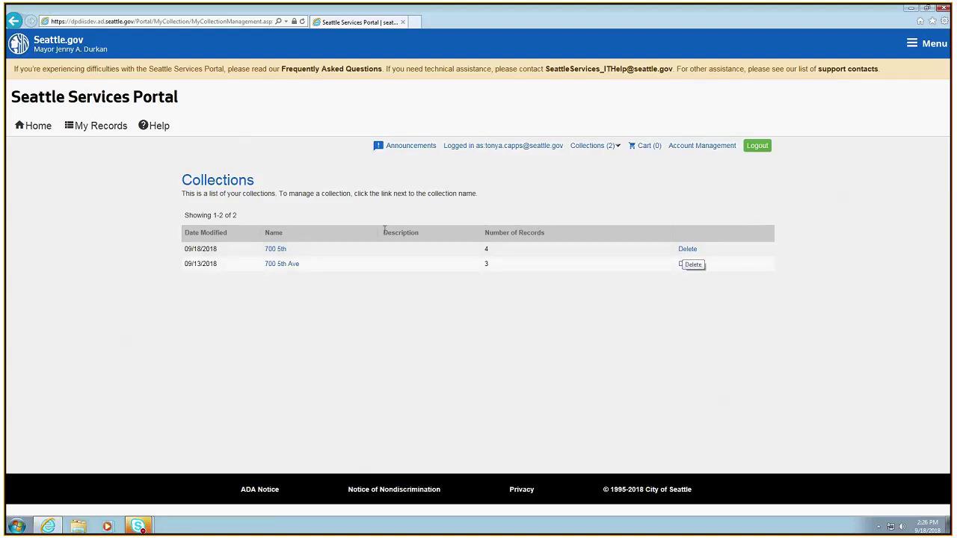
Remove record 012501-18PA from the '700 5th' collection and confirm with OK
{"action": "left_click", "coordinate": [275, 251]}
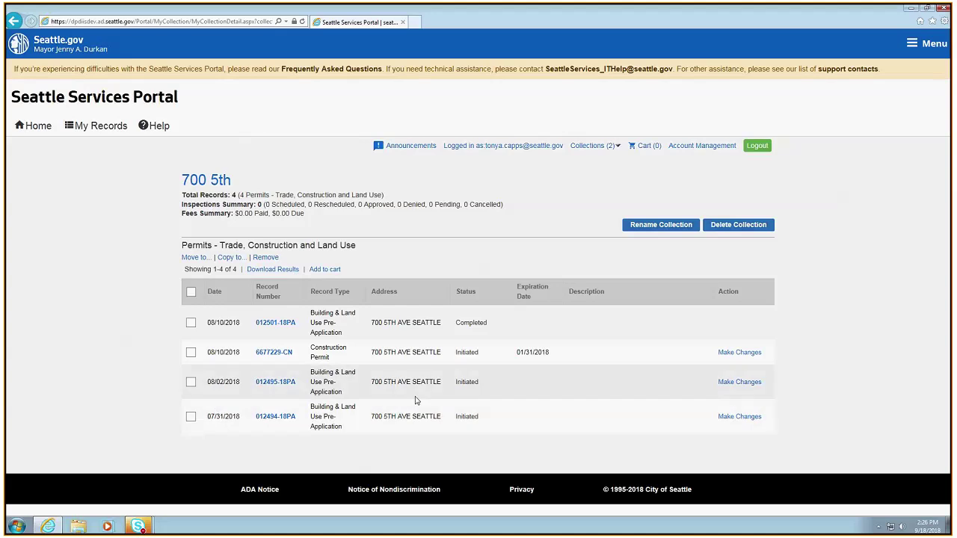
{"action": "left_click", "coordinate": [191, 323]}
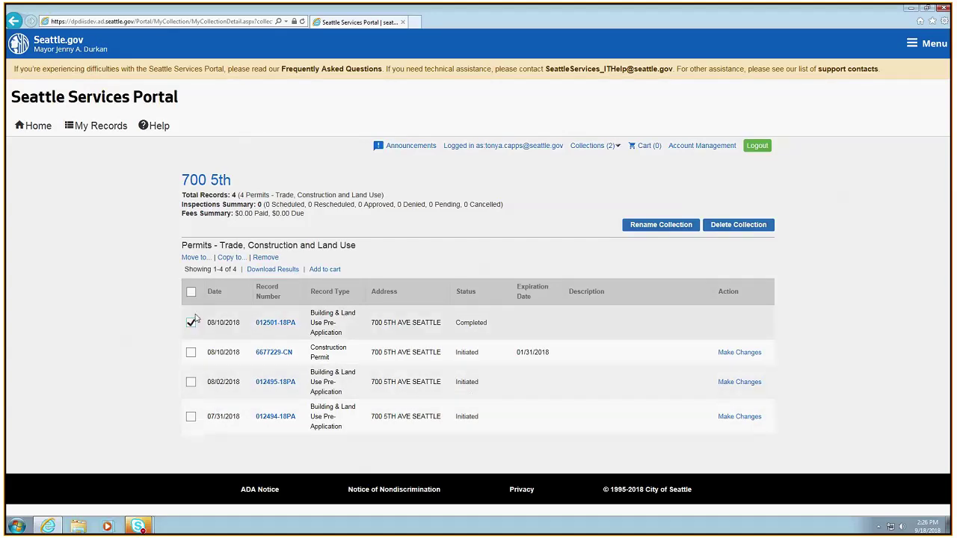
{"action": "left_click", "coordinate": [265, 258]}
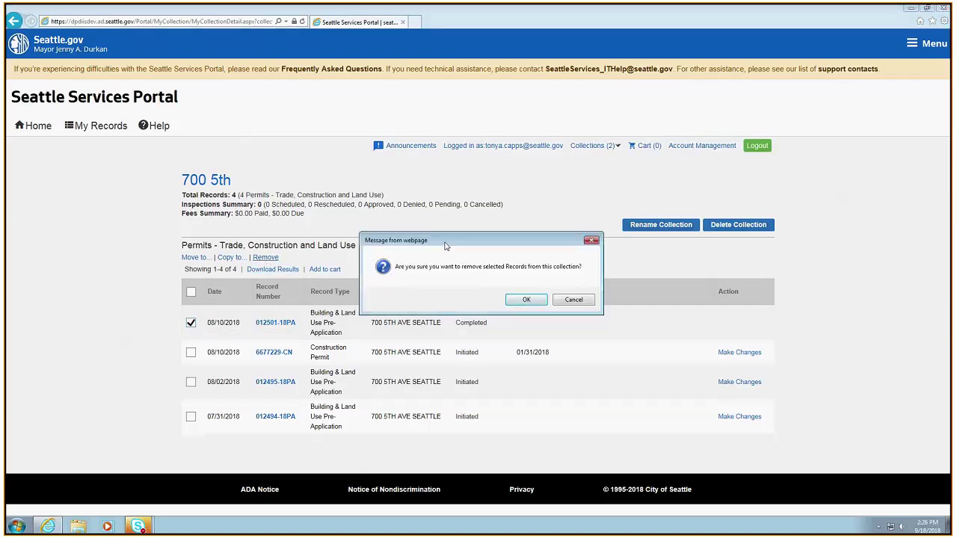
{"action": "left_click", "coordinate": [526, 299]}
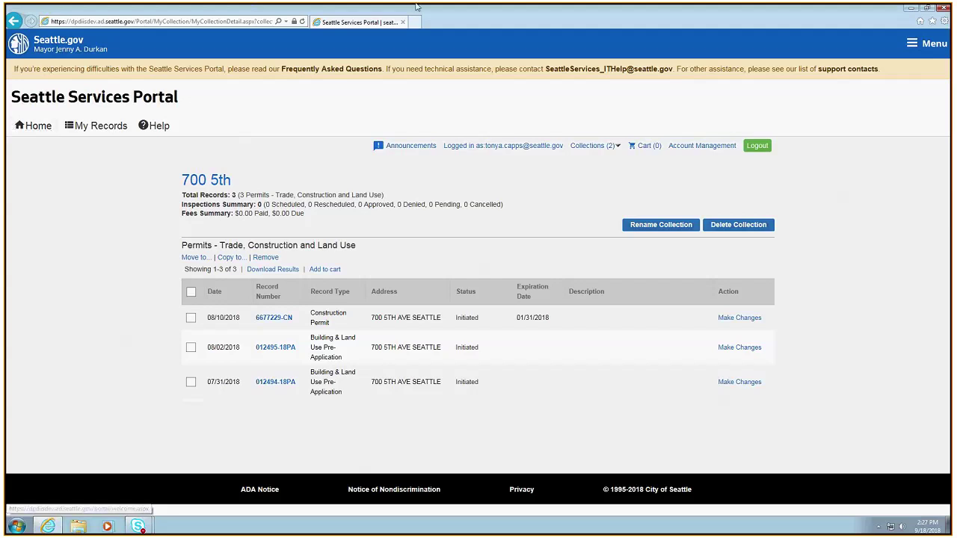
View the account holder's contact details under Account Management, then return to Home
{"action": "left_click", "coordinate": [707, 151]}
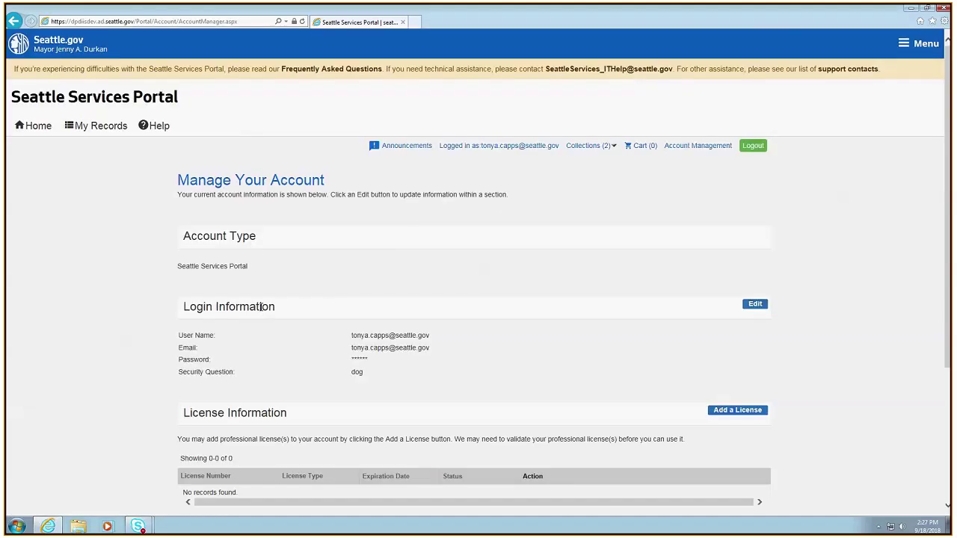
{"action": "scroll", "coordinate": [386, 404], "scroll_direction": "down", "scroll_amount": 3}
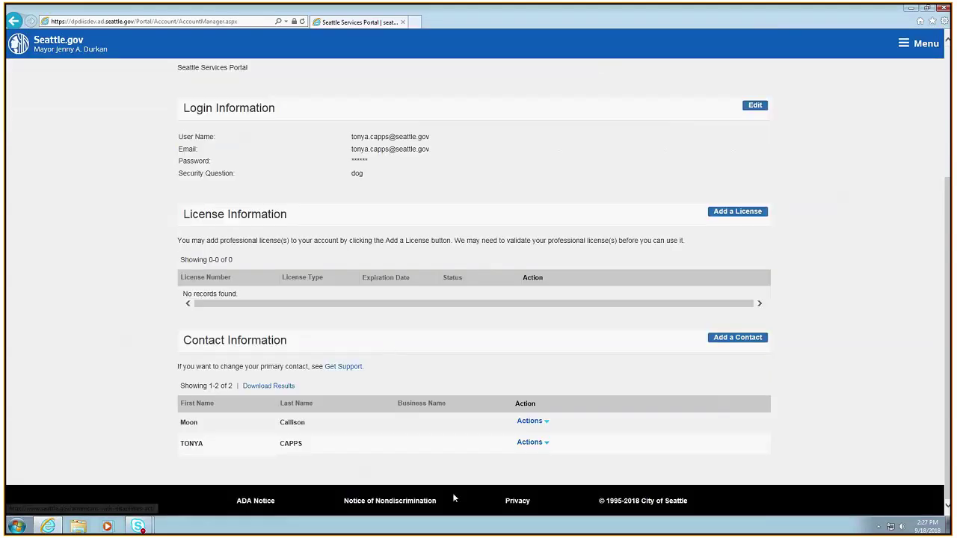
{"action": "left_click", "coordinate": [532, 442]}
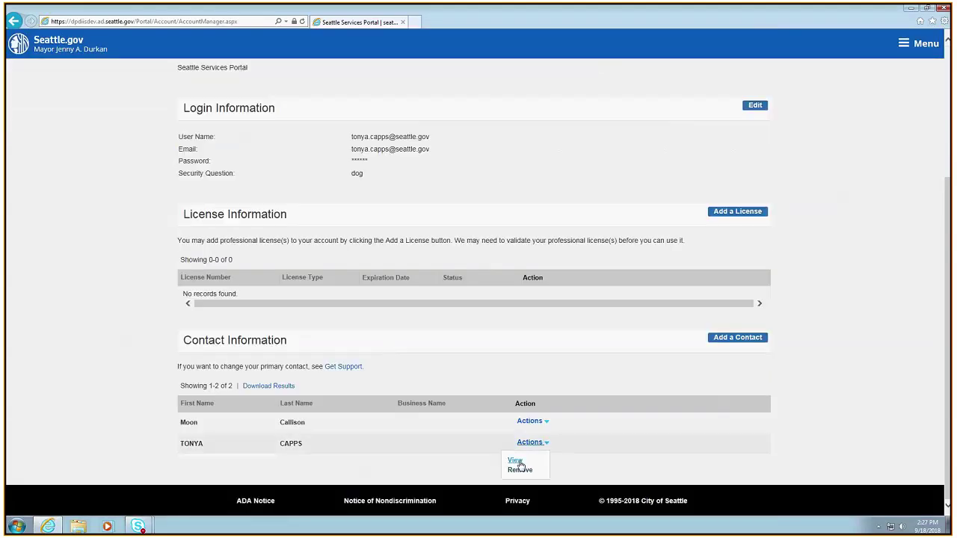
{"action": "left_click", "coordinate": [515, 460]}
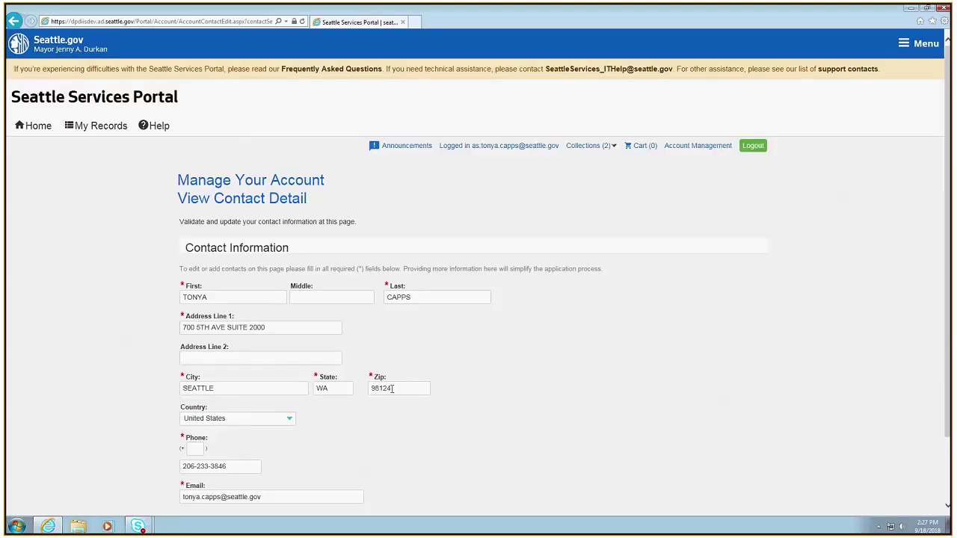
{"action": "scroll", "coordinate": [392, 389], "scroll_direction": "down", "scroll_amount": 2}
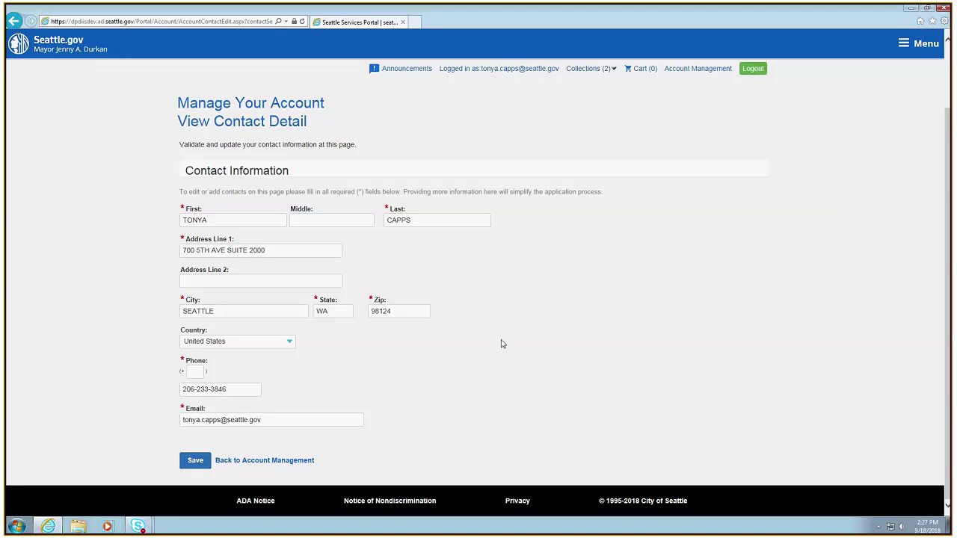
{"action": "scroll", "coordinate": [501, 344], "scroll_direction": "up", "scroll_amount": 2}
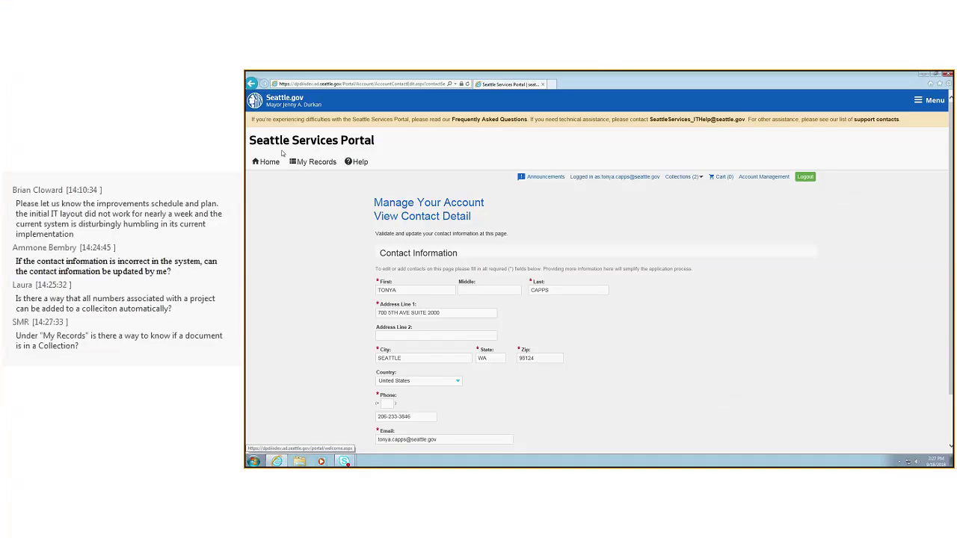
{"action": "left_click", "coordinate": [270, 162]}
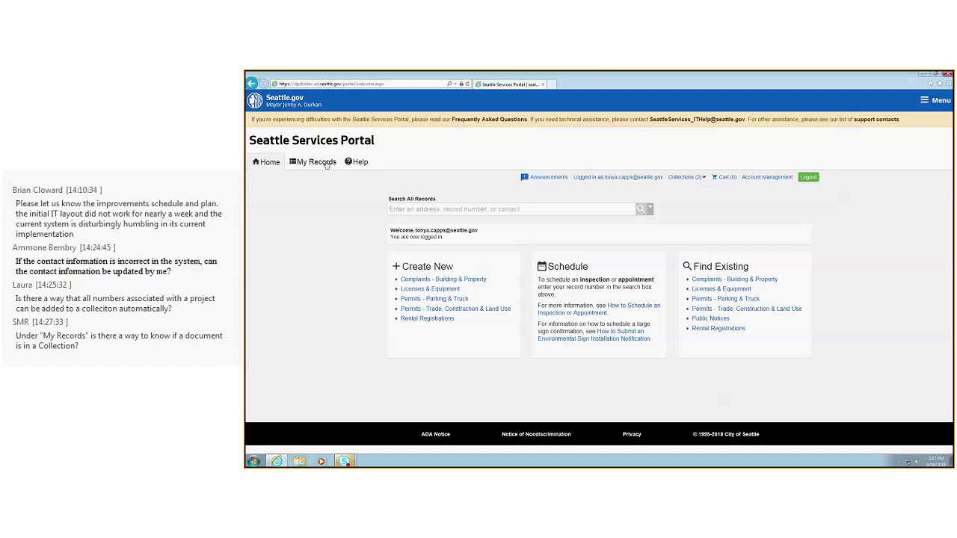
Start a search across all records, then bring up the My Records category list
{"action": "left_click", "coordinate": [434, 211]}
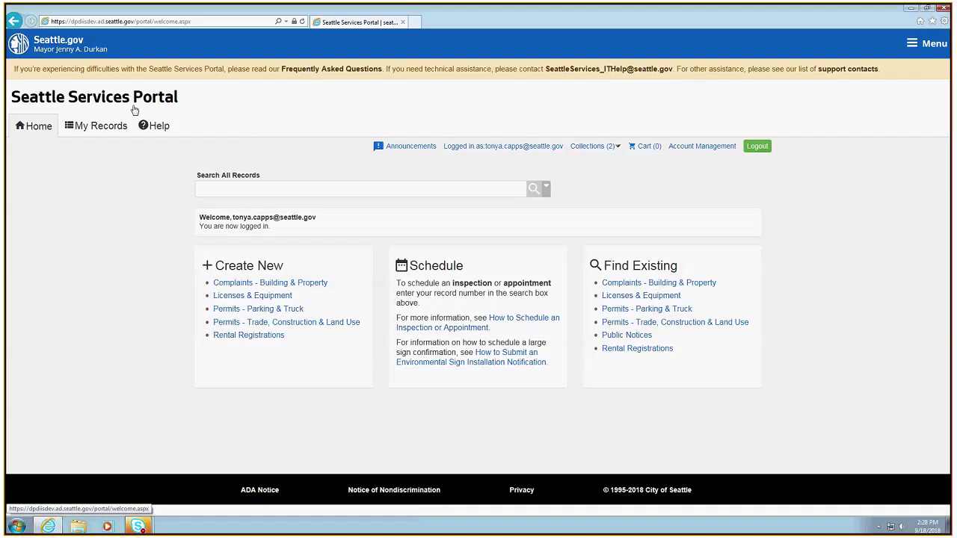
{"action": "left_click", "coordinate": [96, 131]}
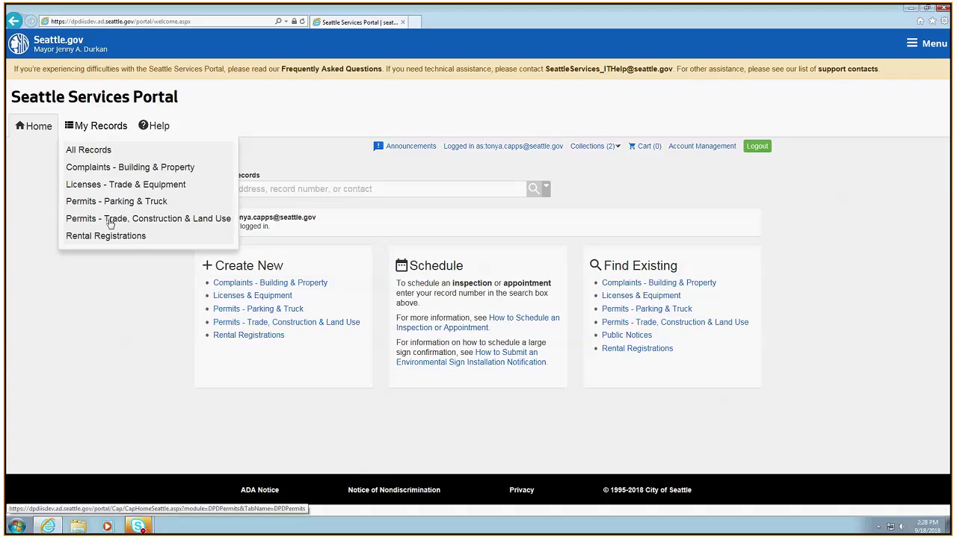
View the Trade, Construction & Land Use permit records, then open Collections showing 700 5th and 700 5th Ave
{"action": "left_click", "coordinate": [170, 224]}
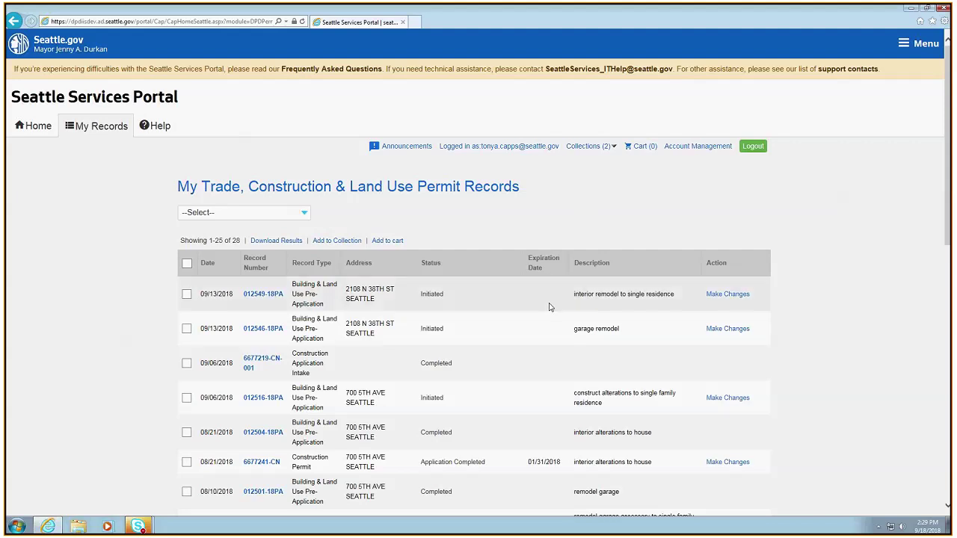
{"action": "scroll", "coordinate": [488, 247], "scroll_direction": "down", "scroll_amount": 2}
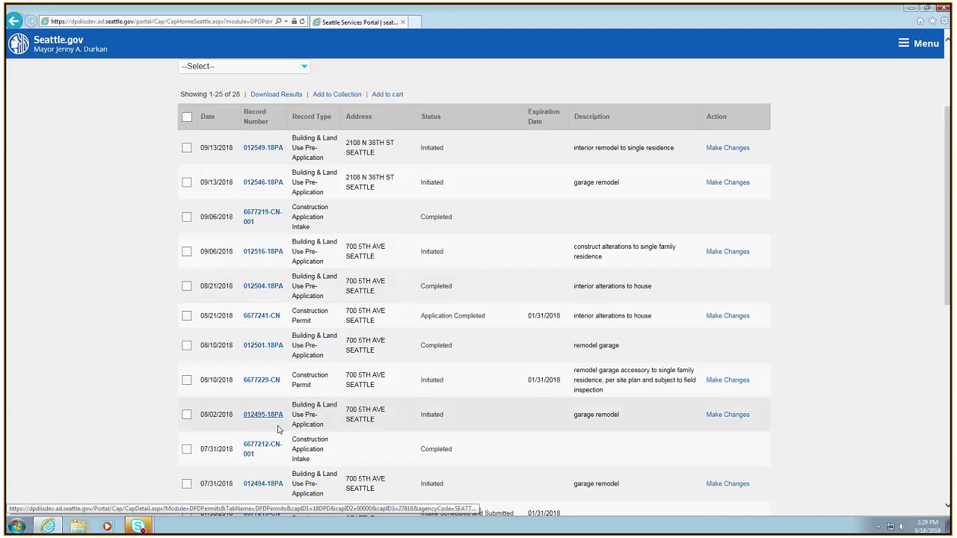
{"action": "scroll", "coordinate": [534, 507], "scroll_direction": "up", "scroll_amount": 2}
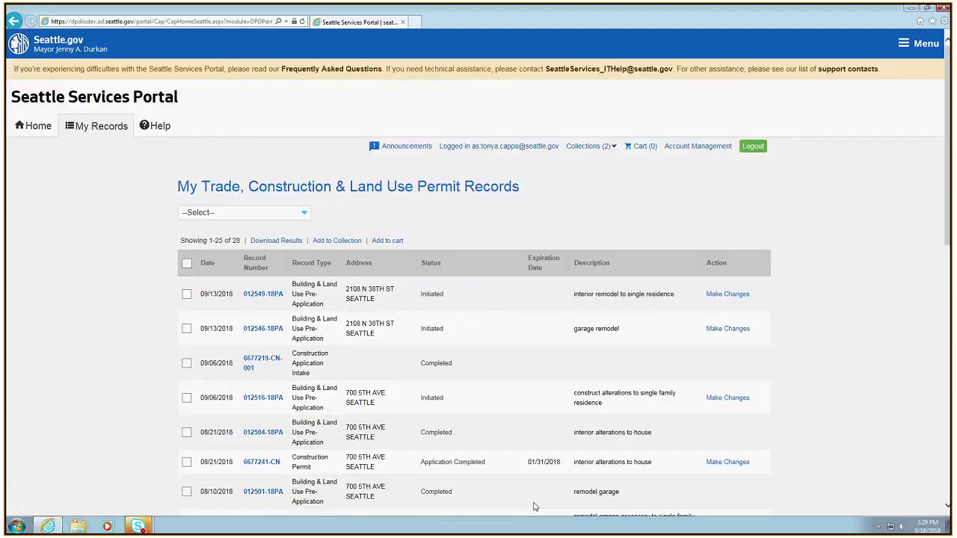
{"action": "left_click", "coordinate": [591, 146]}
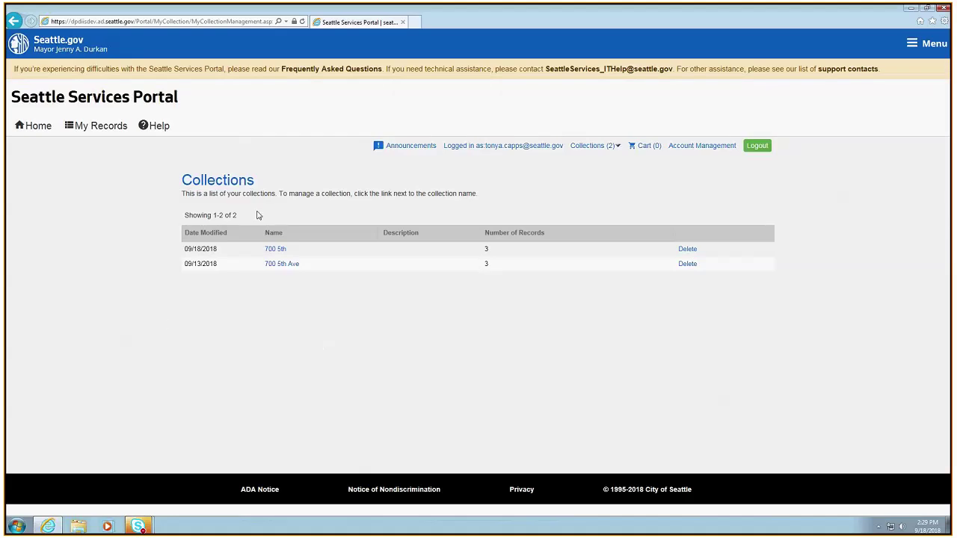
{"action": "left_click", "coordinate": [98, 127]}
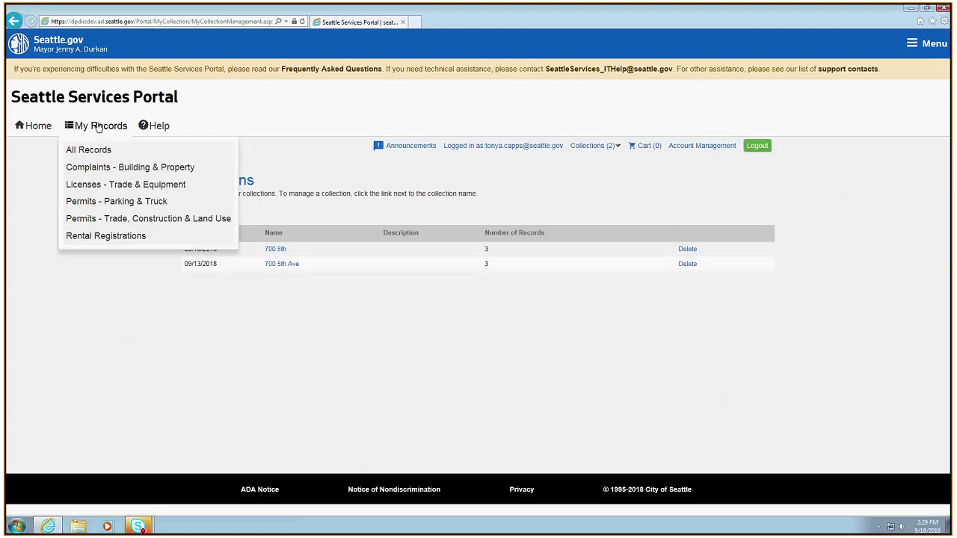
Show the Permits - Trade, Construction & Land Use records, then return to the Home page
{"action": "left_click", "coordinate": [81, 219]}
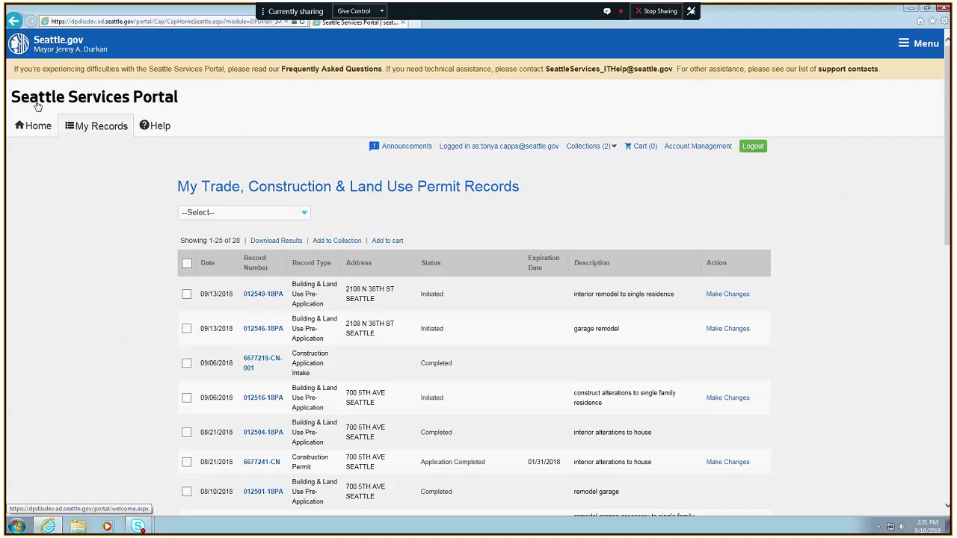
{"action": "left_click", "coordinate": [21, 126]}
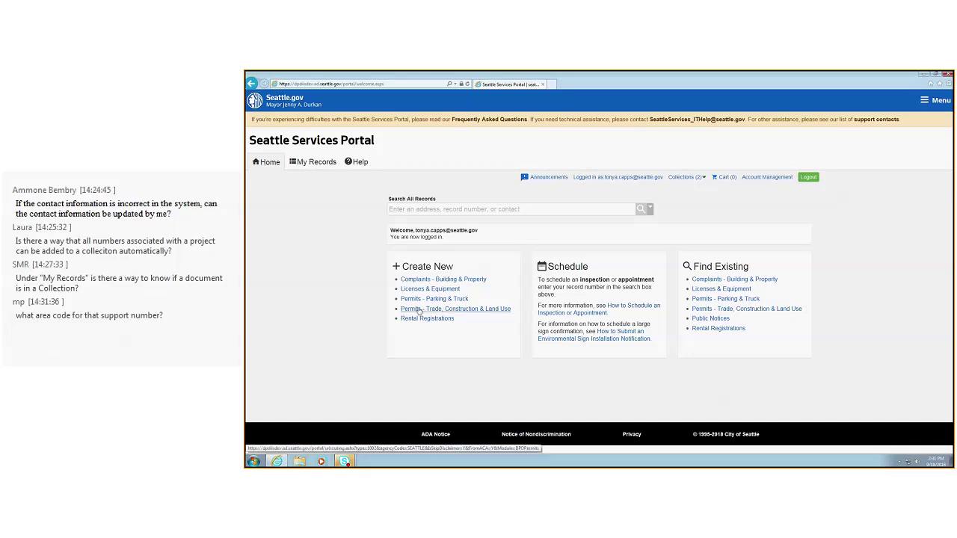
Start a new Building & Land Use Pre-Application under Trade, Construction & Land Use permits
{"action": "left_click", "coordinate": [419, 309]}
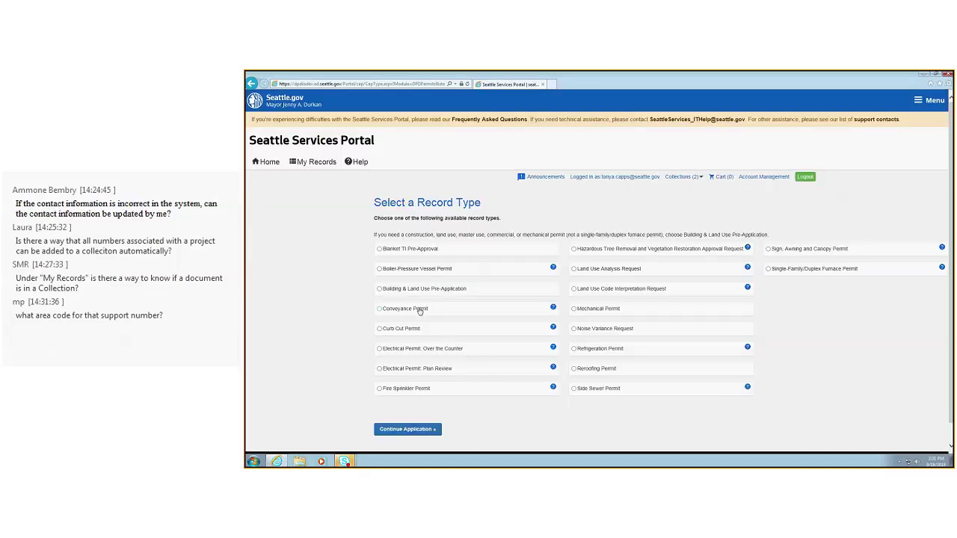
{"action": "left_click", "coordinate": [380, 288]}
{"action": "left_click", "coordinate": [419, 429]}
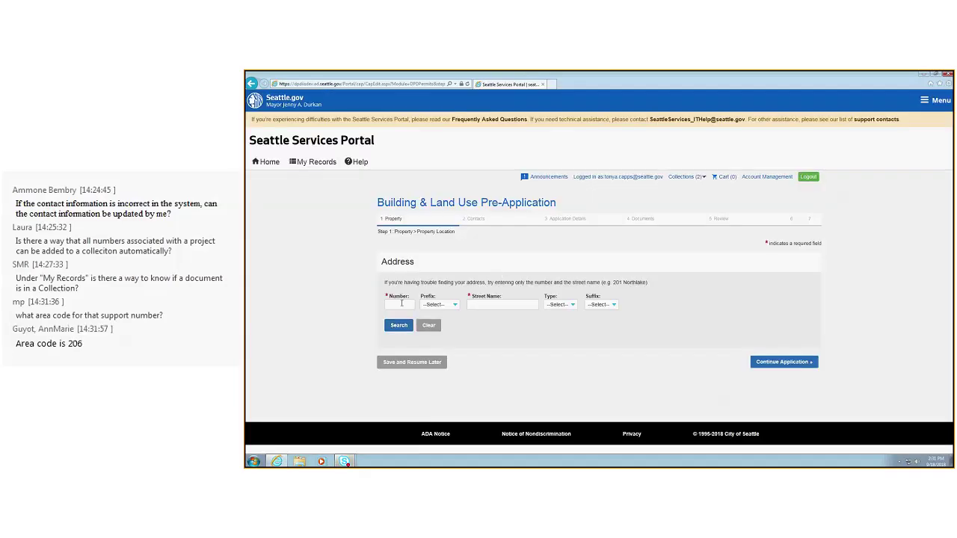
{"action": "left_click", "coordinate": [401, 303]}
{"action": "type", "text": "700"}
{"action": "key", "text": "Tab"}
{"action": "key", "text": "Tab"}
{"action": "key", "text": "Tab"}
{"action": "left_click", "coordinate": [510, 305]}
{"action": "type", "text": "5th"}
{"action": "key", "text": "Tab"}
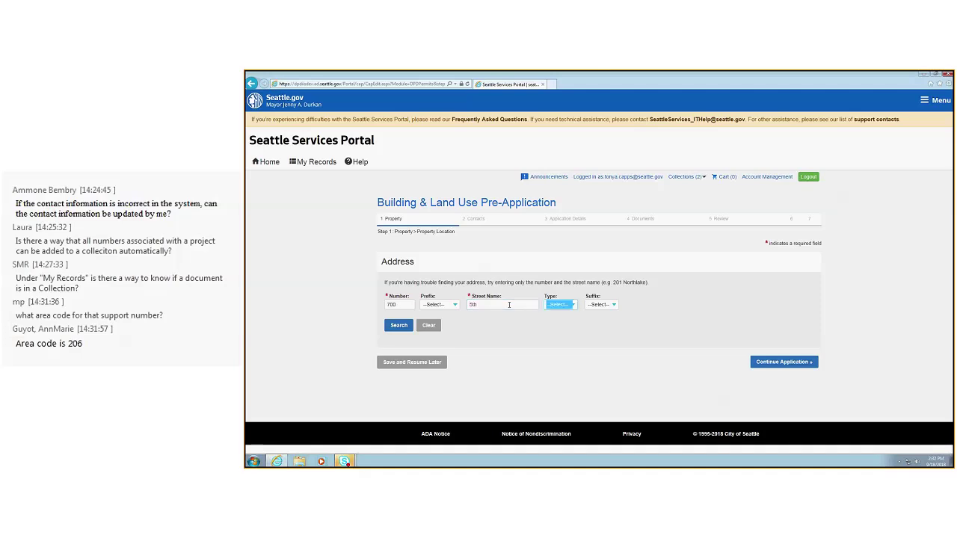
{"action": "left_click", "coordinate": [399, 325]}
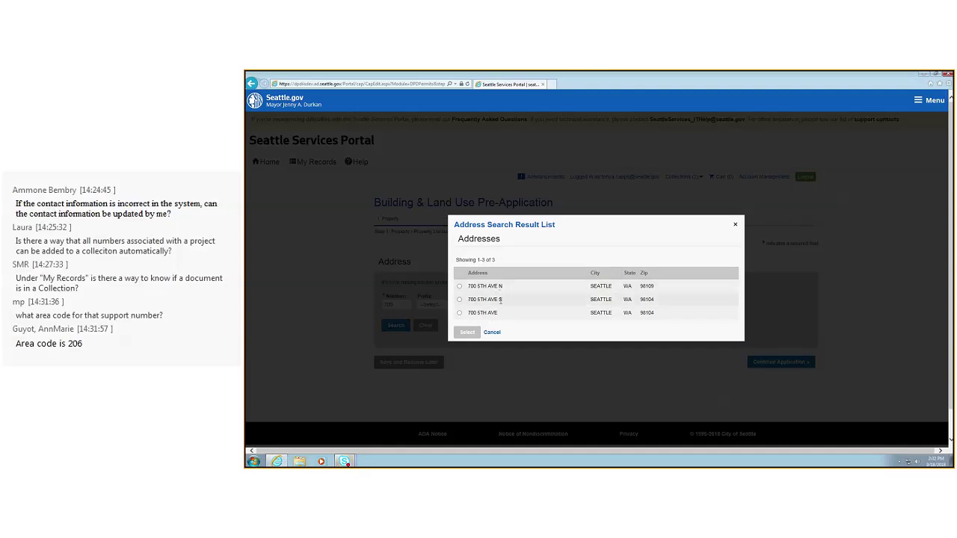
{"action": "left_click", "coordinate": [470, 315]}
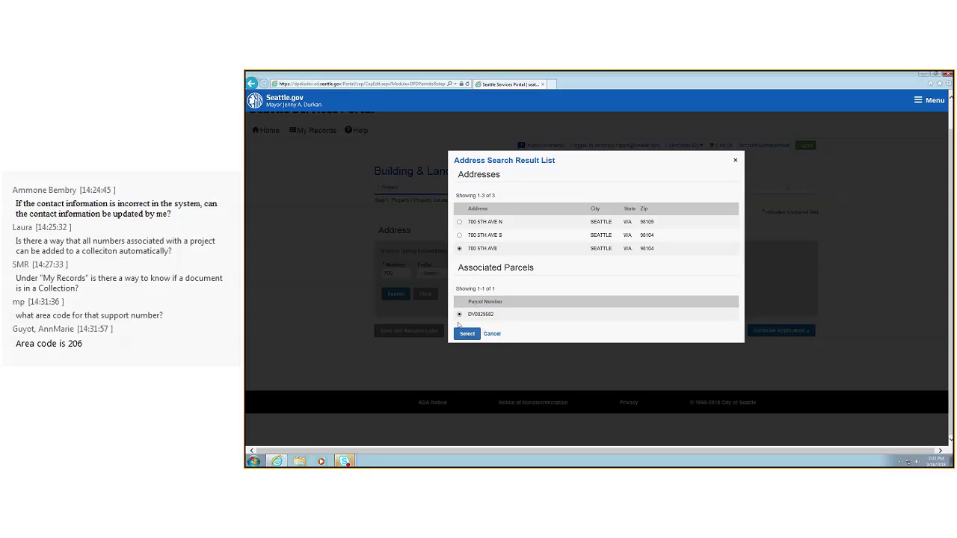
{"action": "left_click", "coordinate": [467, 334]}
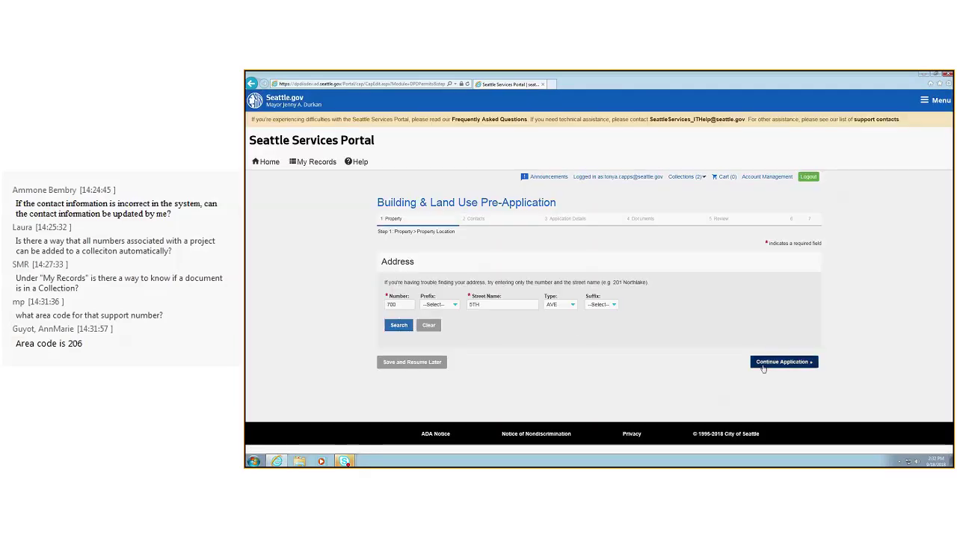
Attach the first account contact as the Applicant
{"action": "left_click", "coordinate": [785, 362]}
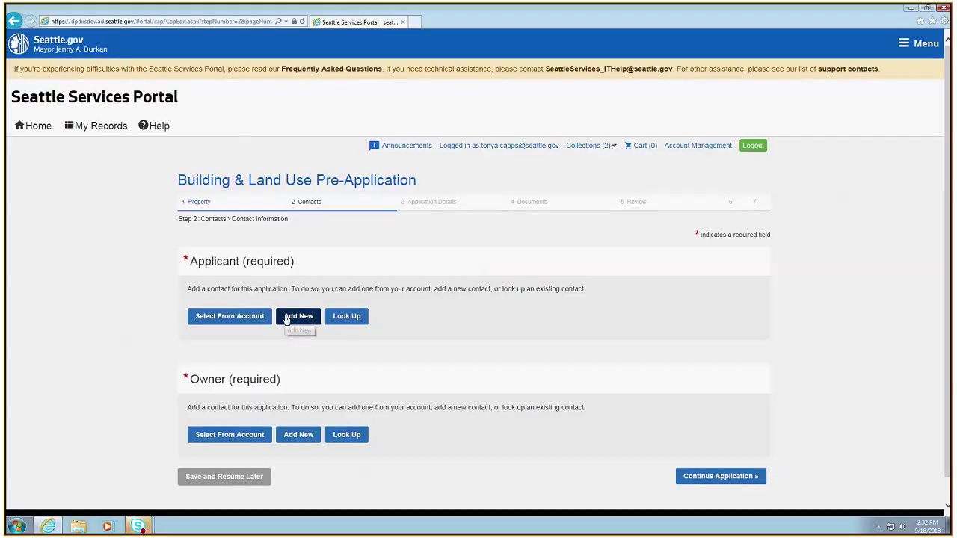
{"action": "left_click", "coordinate": [241, 317]}
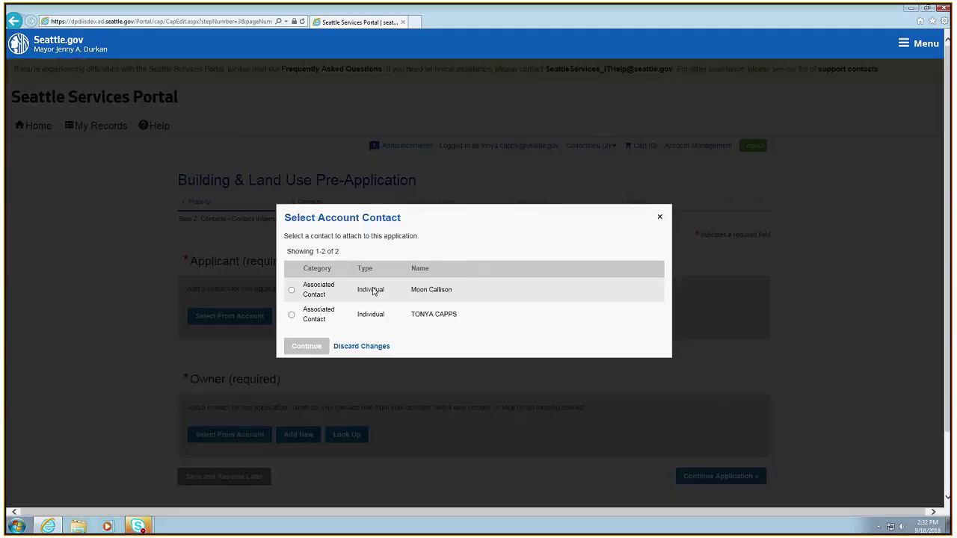
{"action": "left_click", "coordinate": [292, 290]}
{"action": "left_click", "coordinate": [307, 348]}
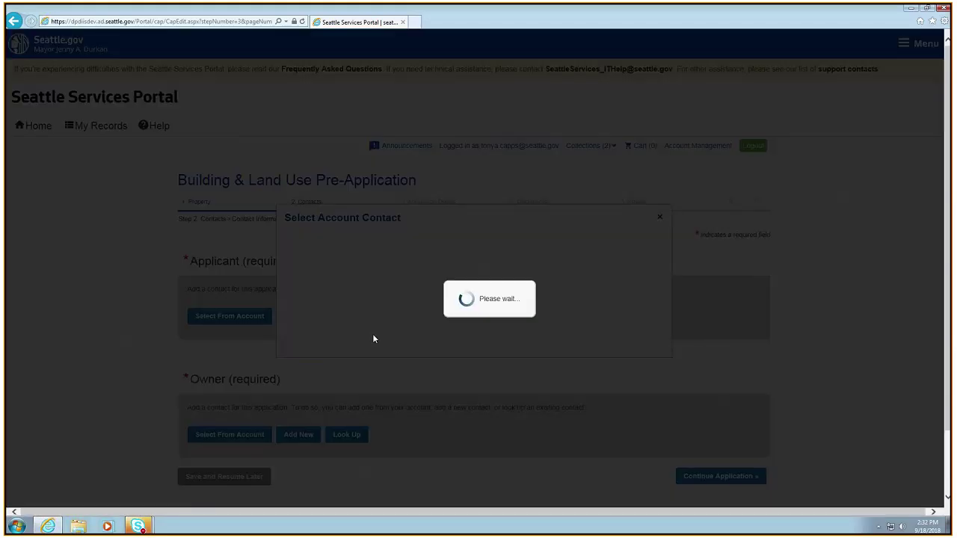
Attach the second account contact as the Owner and continue to Application Details
{"action": "left_click", "coordinate": [230, 469]}
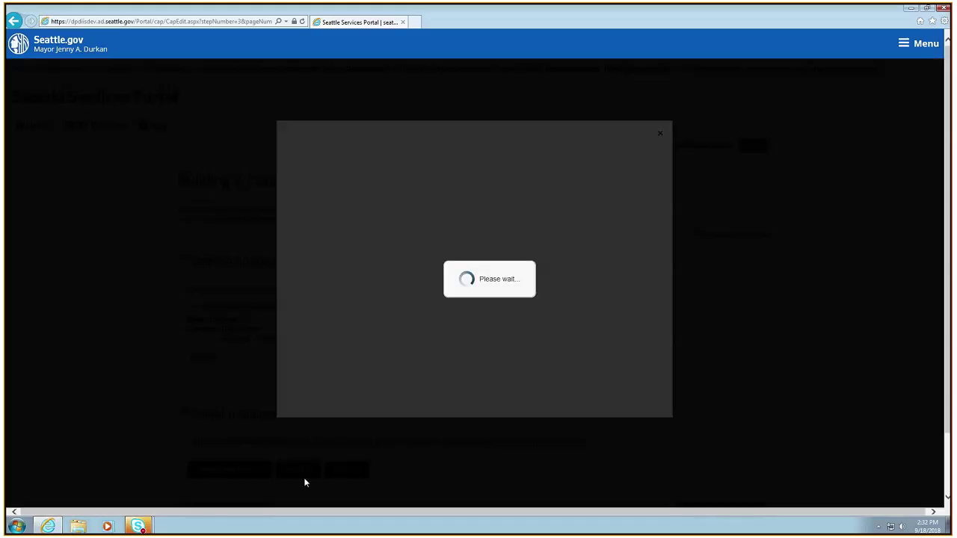
{"action": "left_click", "coordinate": [291, 315]}
{"action": "left_click", "coordinate": [308, 346]}
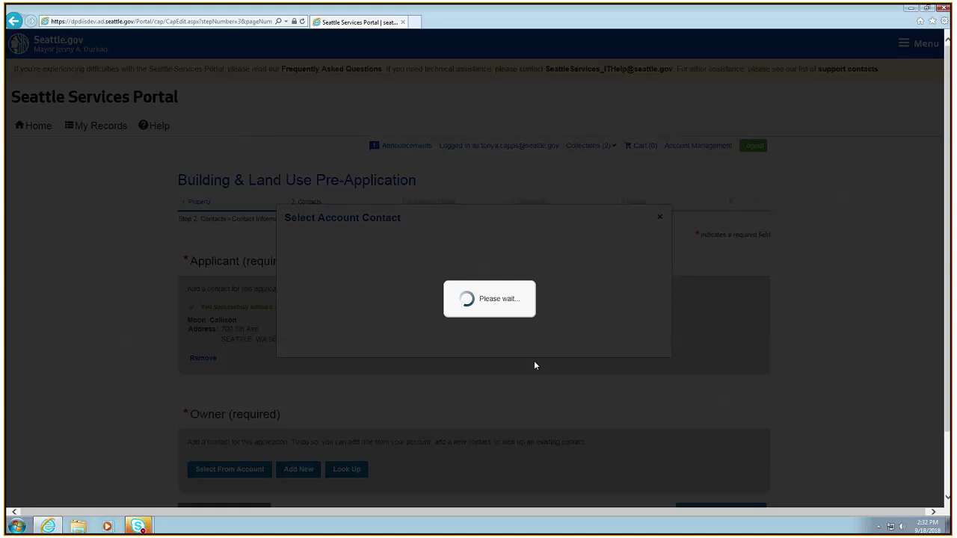
{"action": "scroll", "coordinate": [551, 380], "scroll_direction": "down", "scroll_amount": 1}
{"action": "scroll", "coordinate": [551, 379], "scroll_direction": "down", "scroll_amount": 1}
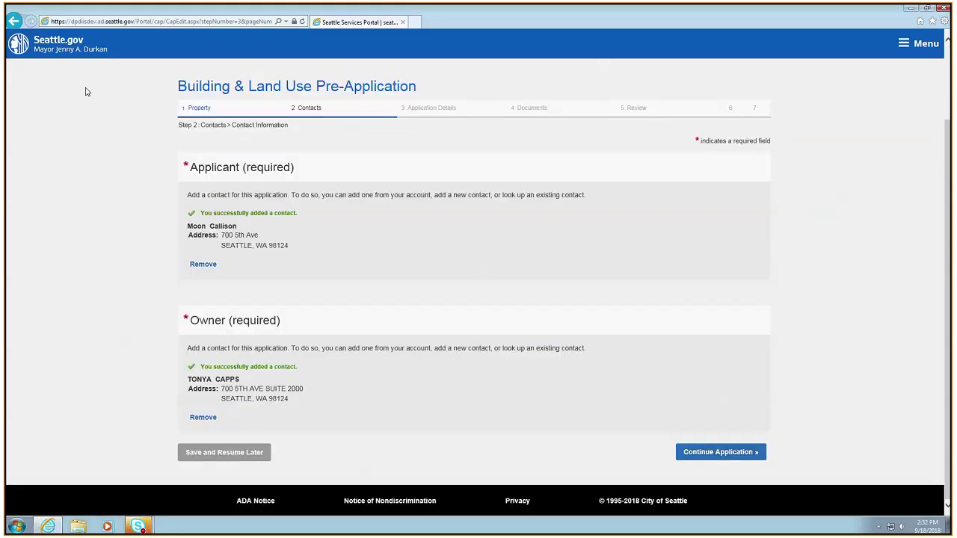
{"action": "left_click", "coordinate": [719, 452]}
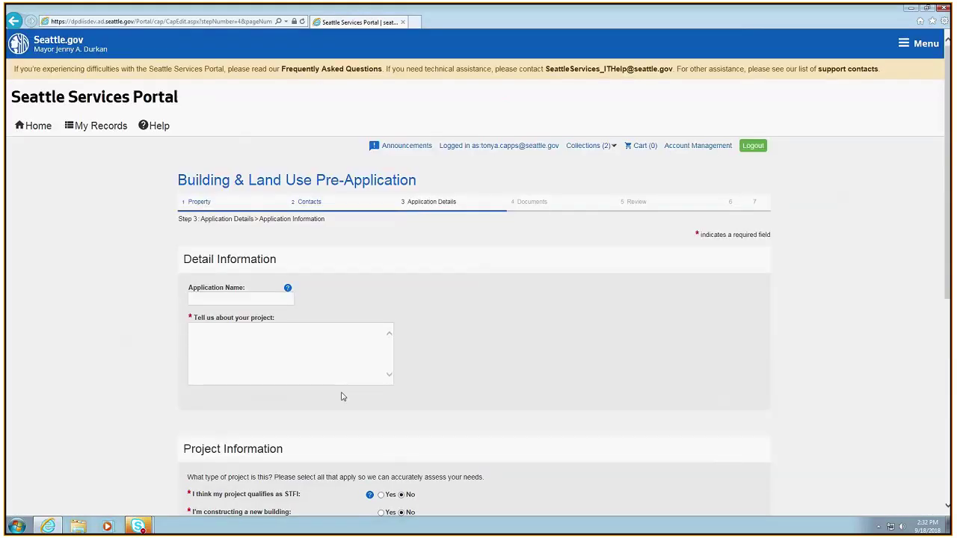
Enter the description 'construct interior alterations to existing single family residence, per plan'
{"action": "left_click", "coordinate": [355, 342]}
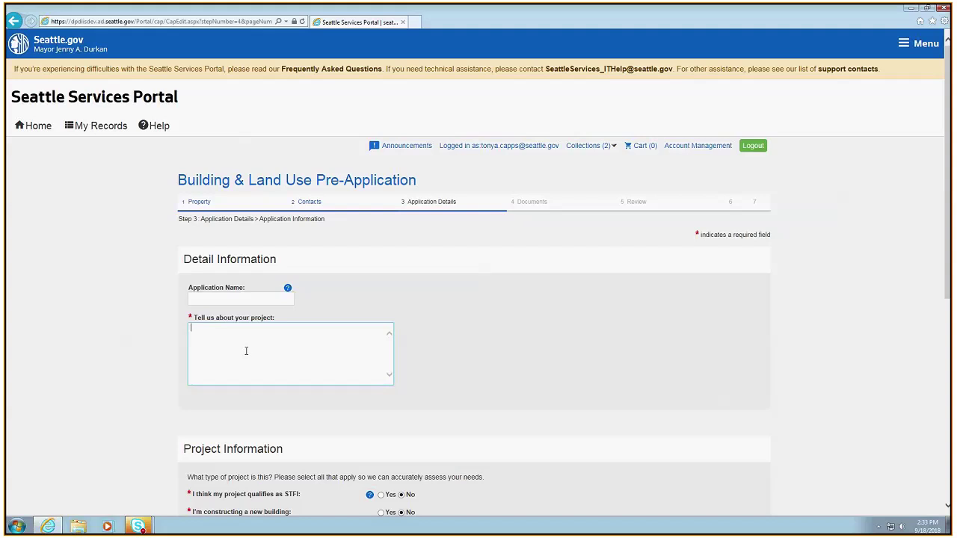
{"action": "type", "text": "construct"}
{"action": "key", "text": "BackSpace"}
{"action": "key", "text": "BackSpace"}
{"action": "key", "text": "BackSpace"}
{"action": "key", "text": "BackSpace"}
{"action": "key", "text": "BackSpace"}
{"action": "type", "text": "ruct interior alterations to exi"}
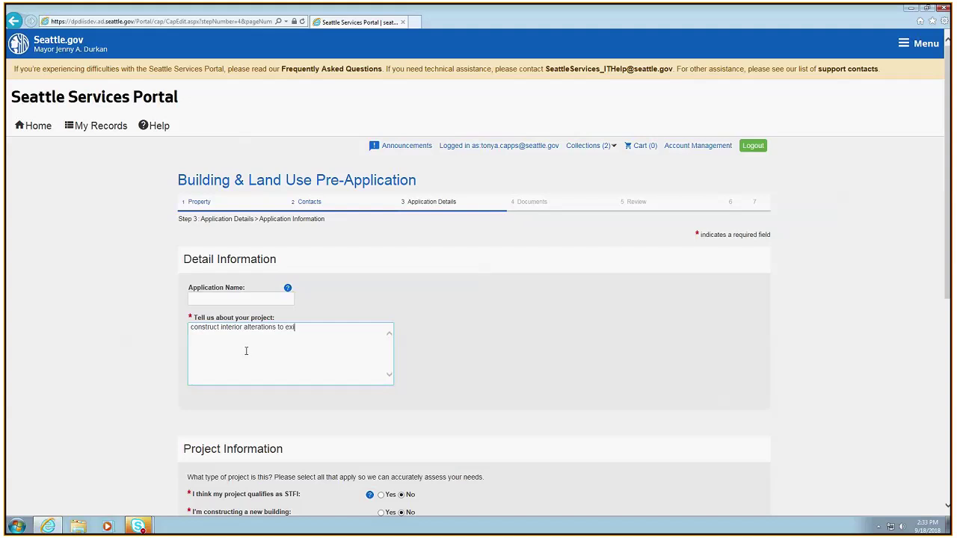
{"action": "type", "text": "sting singel"}
{"action": "key", "text": "BackSpace"}
{"action": "type", "text": "le family residence, perp ("}
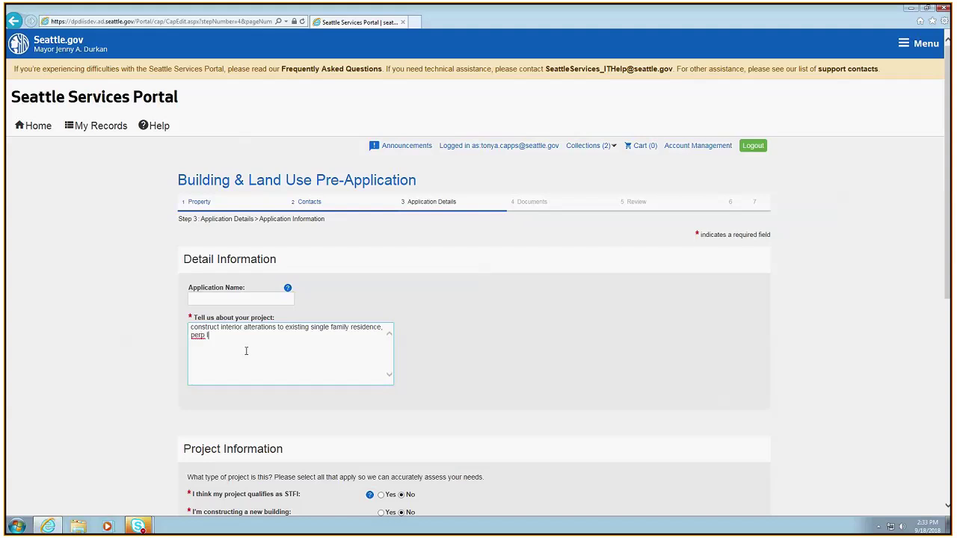
{"action": "key", "text": "BackSpace"}
{"action": "key", "text": "BackSpace"}
{"action": "key", "text": "BackSpace"}
{"action": "type", "text": "plan"}
Scroll through the Project Information questions, all answered No
{"action": "scroll", "coordinate": [338, 370], "scroll_direction": "down", "scroll_amount": 3}
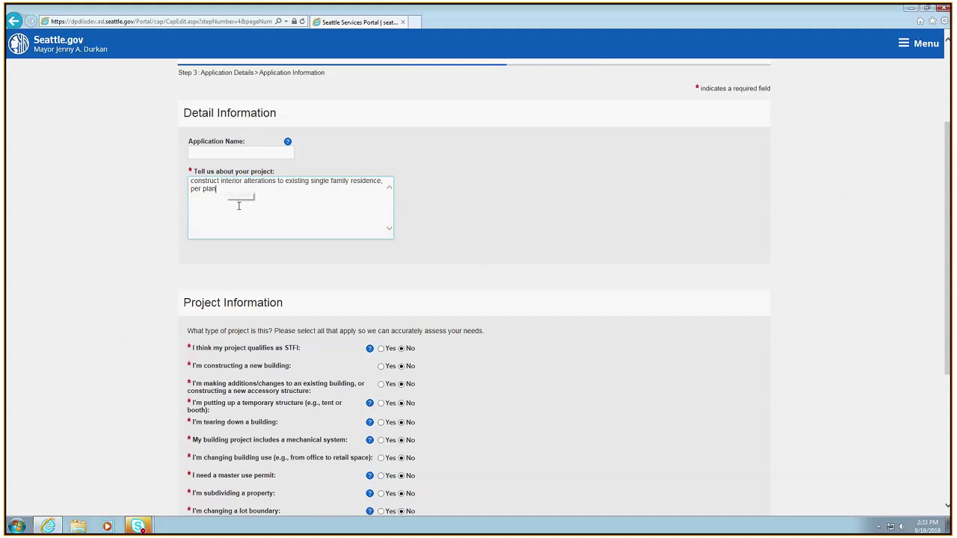
{"action": "scroll", "coordinate": [450, 341], "scroll_direction": "down", "scroll_amount": 2}
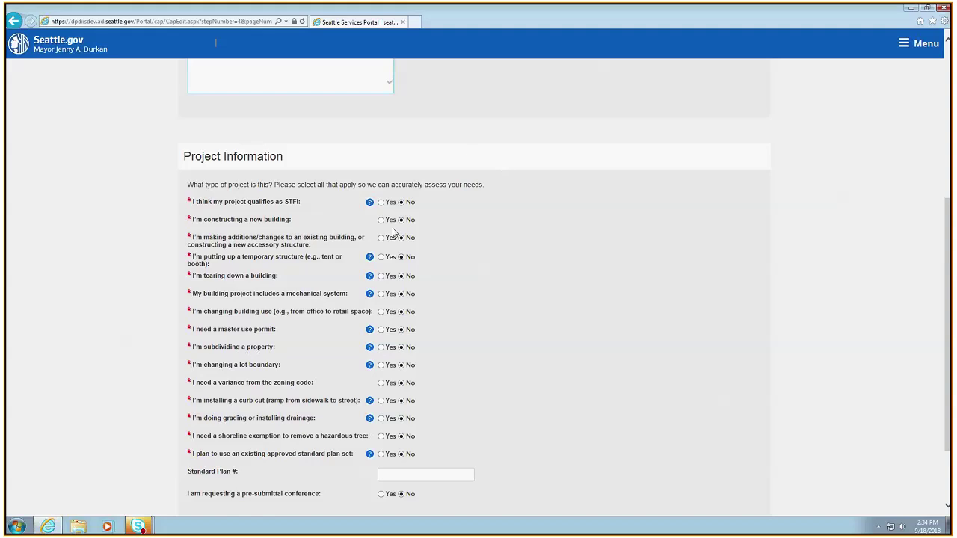
{"action": "scroll", "coordinate": [554, 299], "scroll_direction": "down", "scroll_amount": 2}
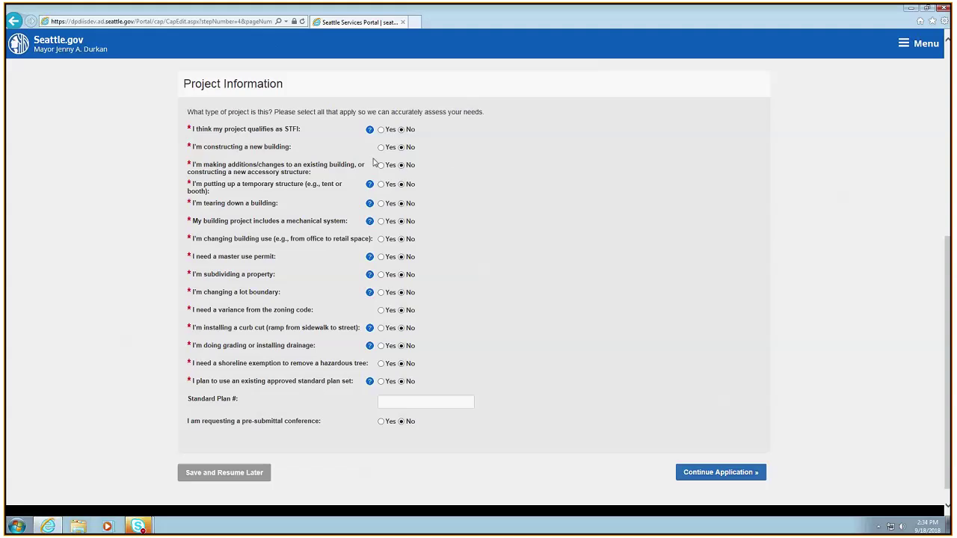
Answer Yes to qualifying as STFI and to changing an existing building, then continue
{"action": "scroll", "coordinate": [506, 187], "scroll_direction": "up", "scroll_amount": 1}
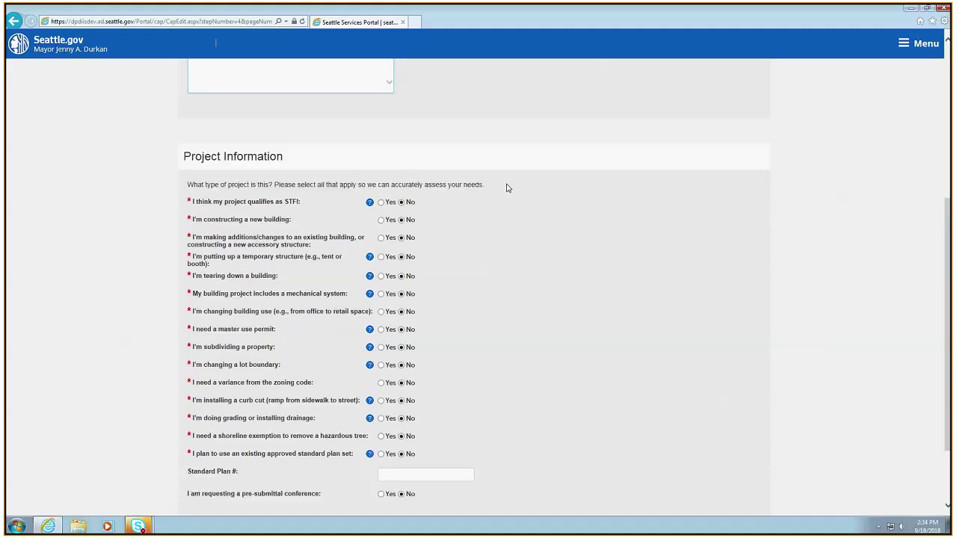
{"action": "scroll", "coordinate": [486, 243], "scroll_direction": "down", "scroll_amount": 1}
{"action": "scroll", "coordinate": [479, 232], "scroll_direction": "up", "scroll_amount": 1}
{"action": "left_click", "coordinate": [381, 203]}
{"action": "left_click", "coordinate": [381, 239]}
{"action": "scroll", "coordinate": [589, 345], "scroll_direction": "down", "scroll_amount": 2}
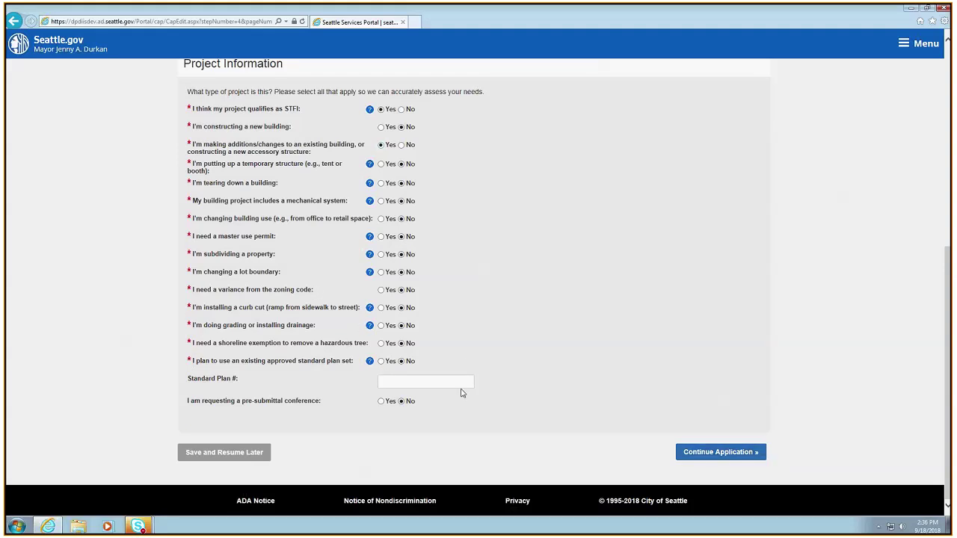
{"action": "left_click", "coordinate": [704, 454]}
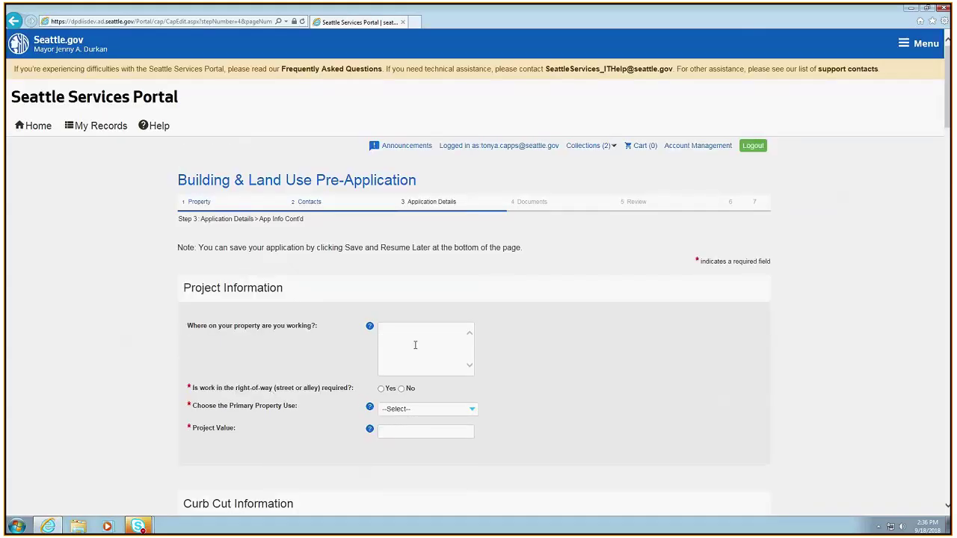
Answer No to right-of-way work and set primary property use to Single Family/Duplex
{"action": "scroll", "coordinate": [737, 433], "scroll_direction": "down", "scroll_amount": 1}
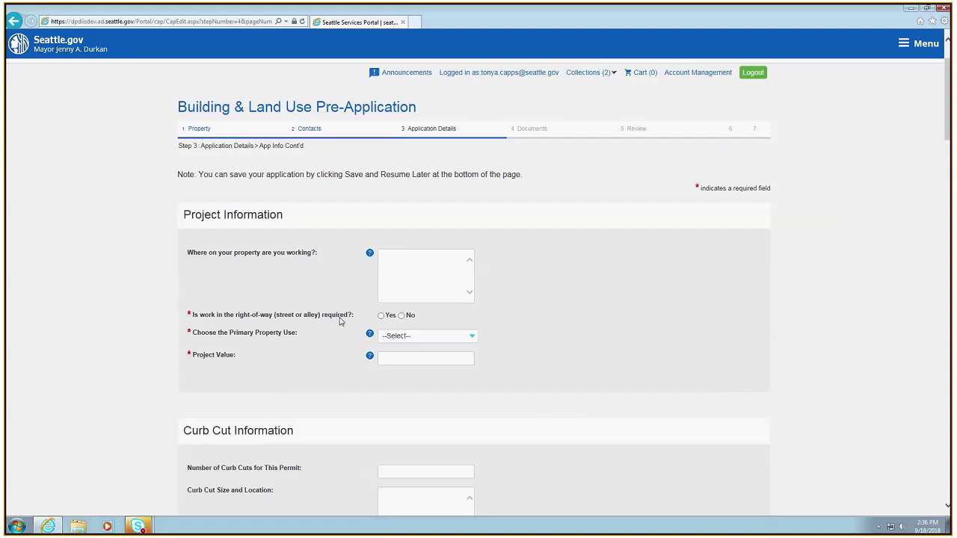
{"action": "left_click", "coordinate": [401, 316]}
{"action": "left_click", "coordinate": [370, 335]}
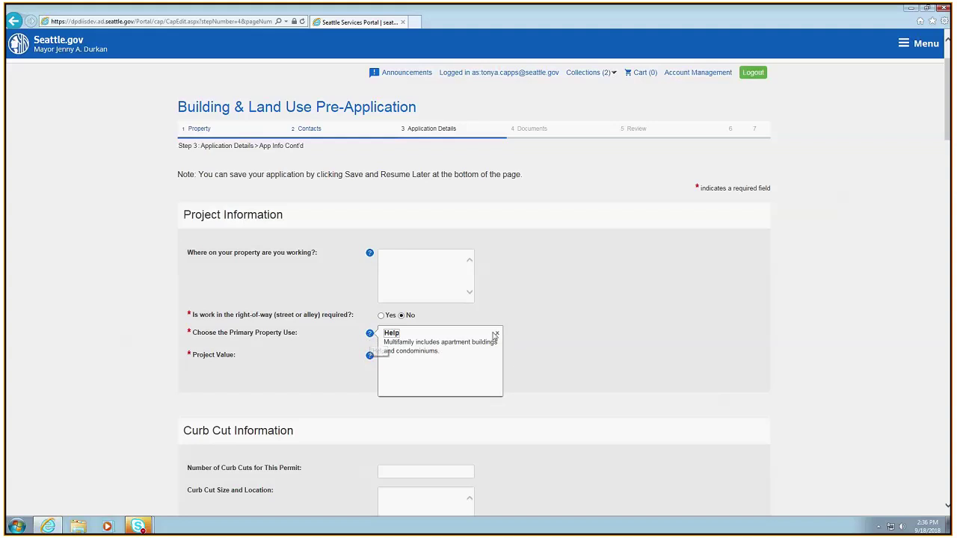
{"action": "left_click", "coordinate": [495, 335]}
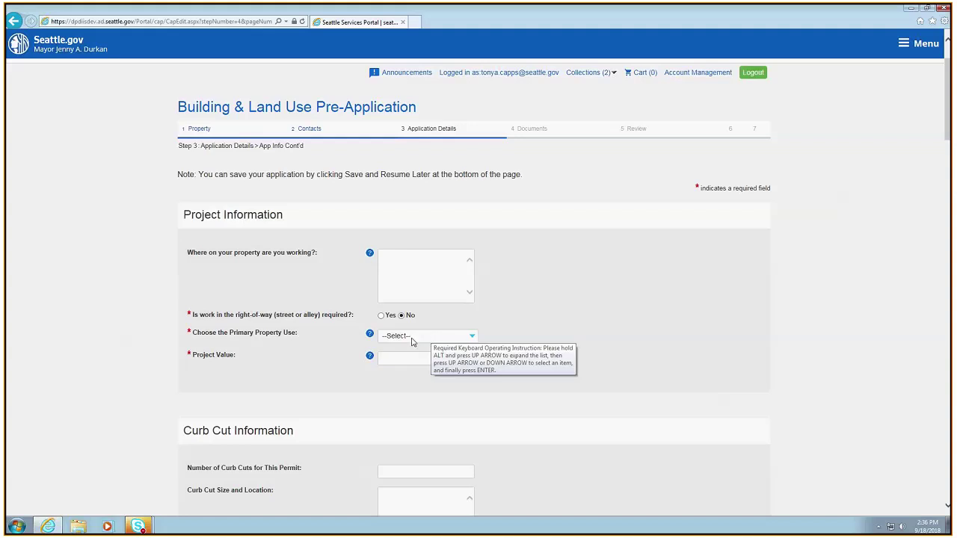
{"action": "left_click", "coordinate": [412, 341]}
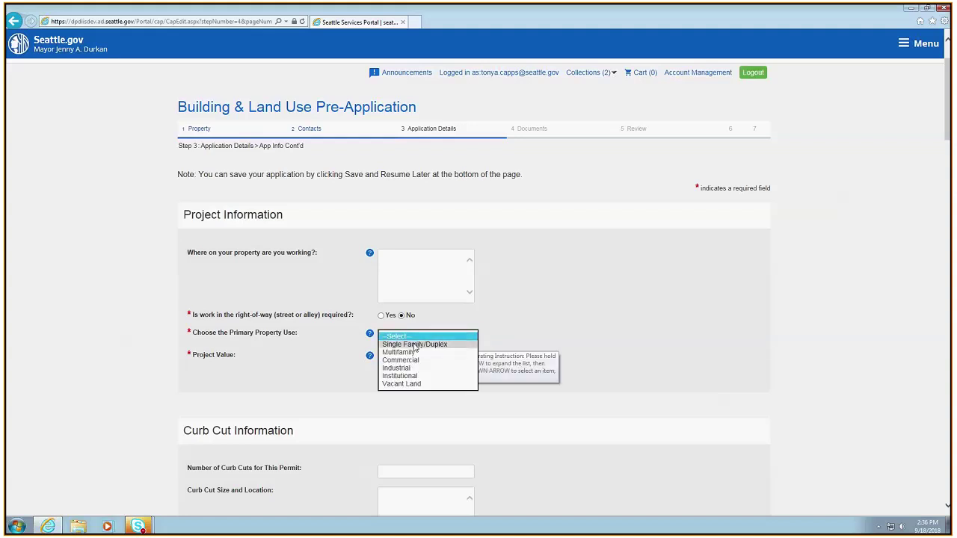
{"action": "left_click", "coordinate": [415, 344]}
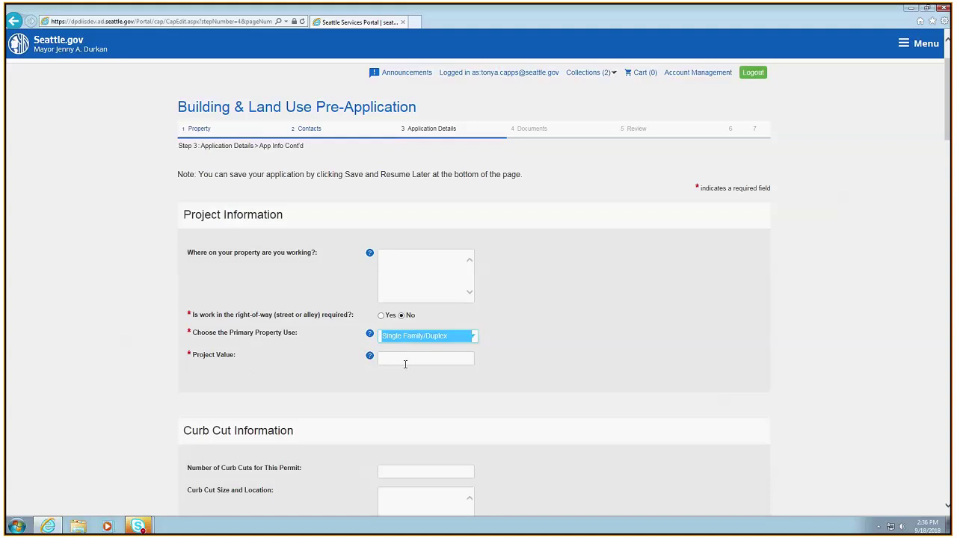
Enter 50000 as the project value
{"action": "left_click", "coordinate": [406, 362]}
{"action": "left_click", "coordinate": [369, 357]}
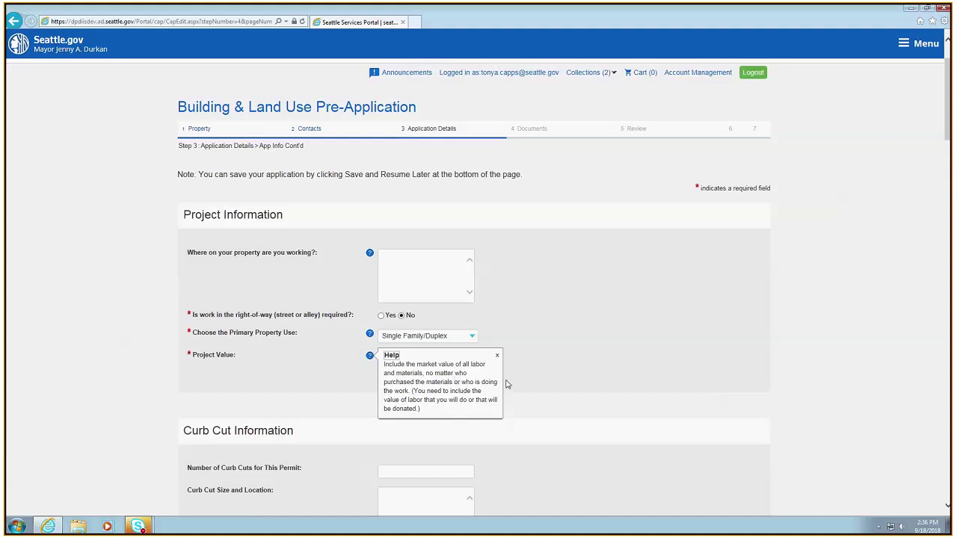
{"action": "left_click", "coordinate": [525, 378]}
{"action": "left_click", "coordinate": [445, 362]}
{"action": "type", "text": "50000"}
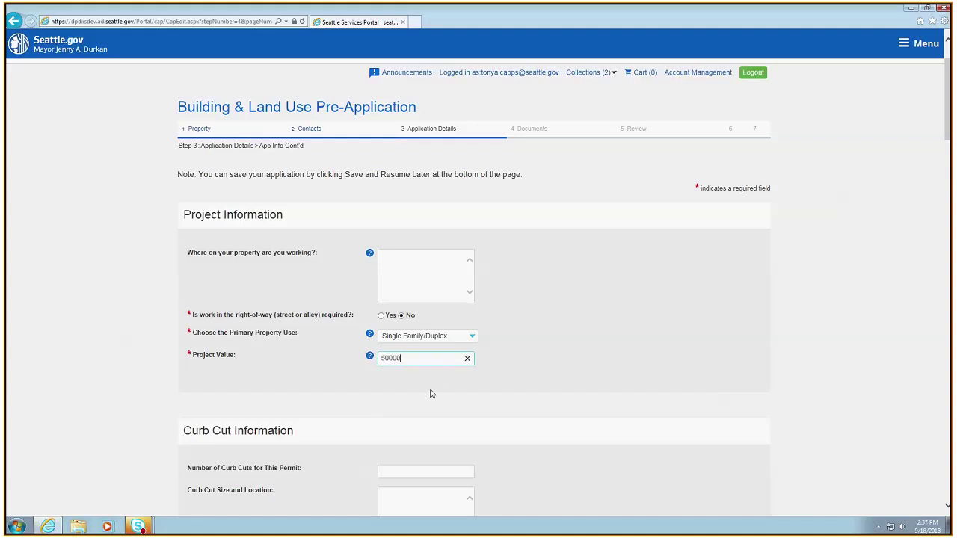
{"action": "left_click", "coordinate": [482, 403]}
{"action": "scroll", "coordinate": [498, 418], "scroll_direction": "down", "scroll_amount": 2}
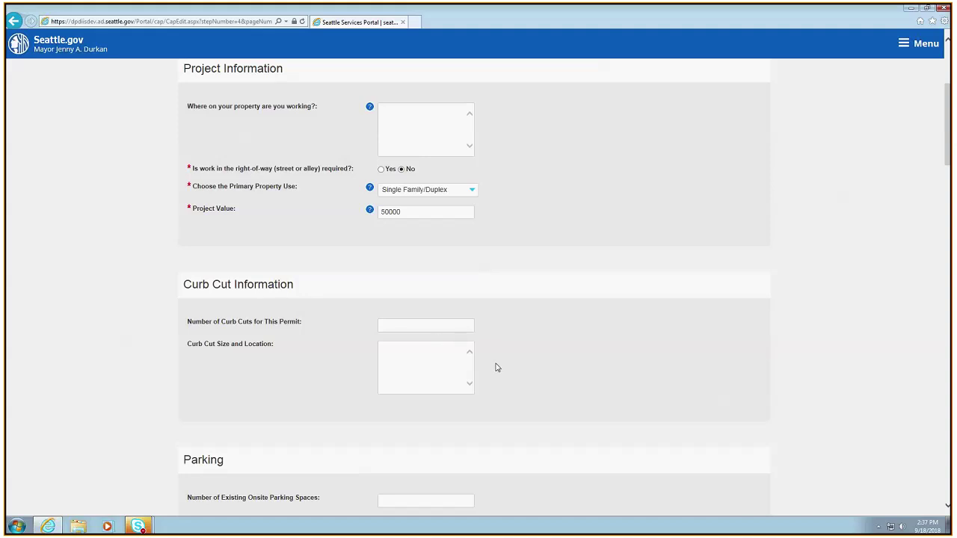
Set Unit Occupancy to Unit(s) Occupied by Property Owner
{"action": "scroll", "coordinate": [498, 367], "scroll_direction": "down", "scroll_amount": 4}
{"action": "scroll", "coordinate": [497, 367], "scroll_direction": "down", "scroll_amount": 1}
{"action": "scroll", "coordinate": [498, 367], "scroll_direction": "up", "scroll_amount": 1}
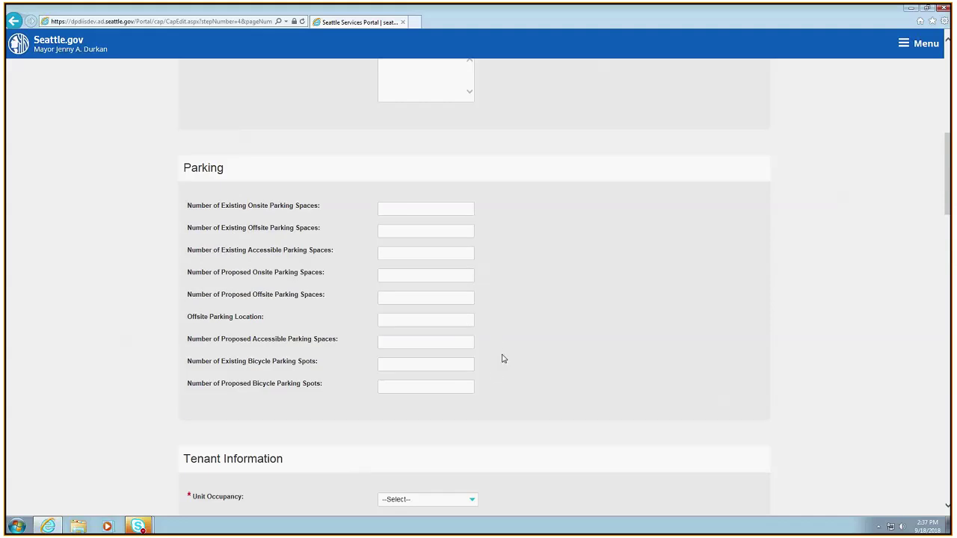
{"action": "scroll", "coordinate": [433, 338], "scroll_direction": "up", "scroll_amount": 2}
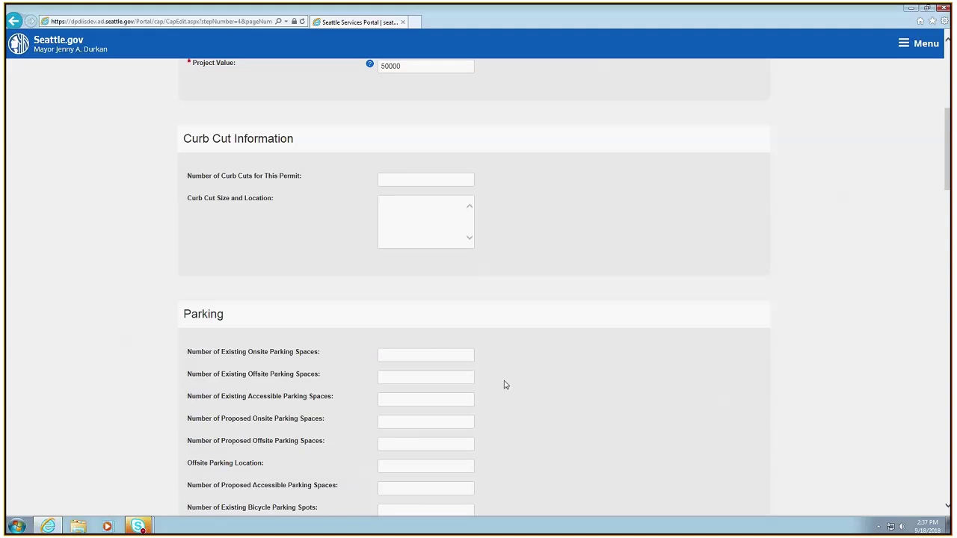
{"action": "scroll", "coordinate": [542, 341], "scroll_direction": "down", "scroll_amount": 1}
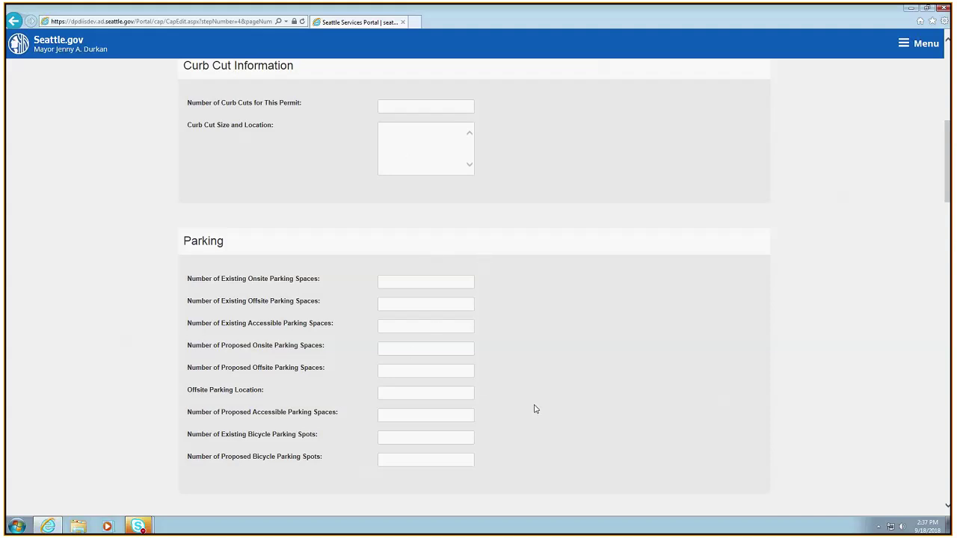
{"action": "scroll", "coordinate": [551, 405], "scroll_direction": "down", "scroll_amount": 3}
{"action": "scroll", "coordinate": [552, 405], "scroll_direction": "down", "scroll_amount": 2}
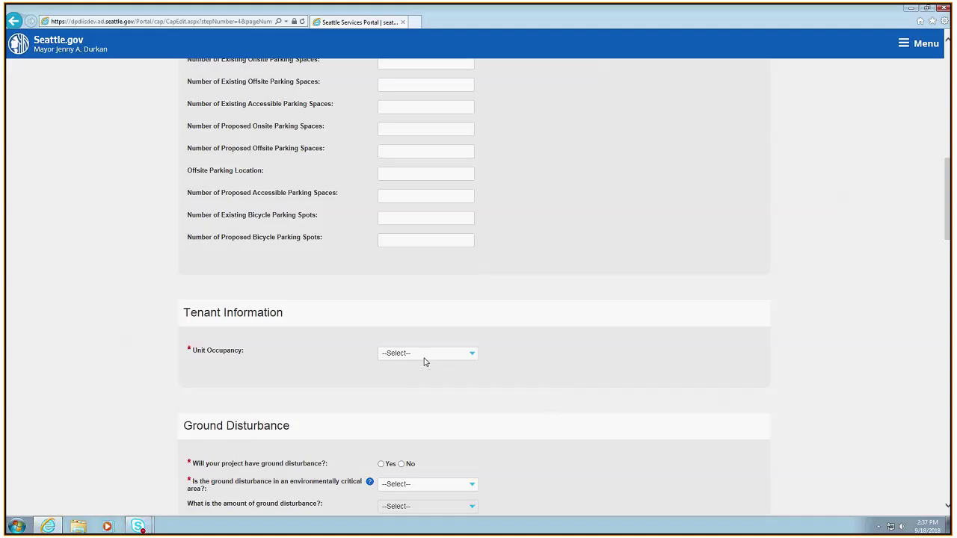
{"action": "left_click", "coordinate": [422, 358]}
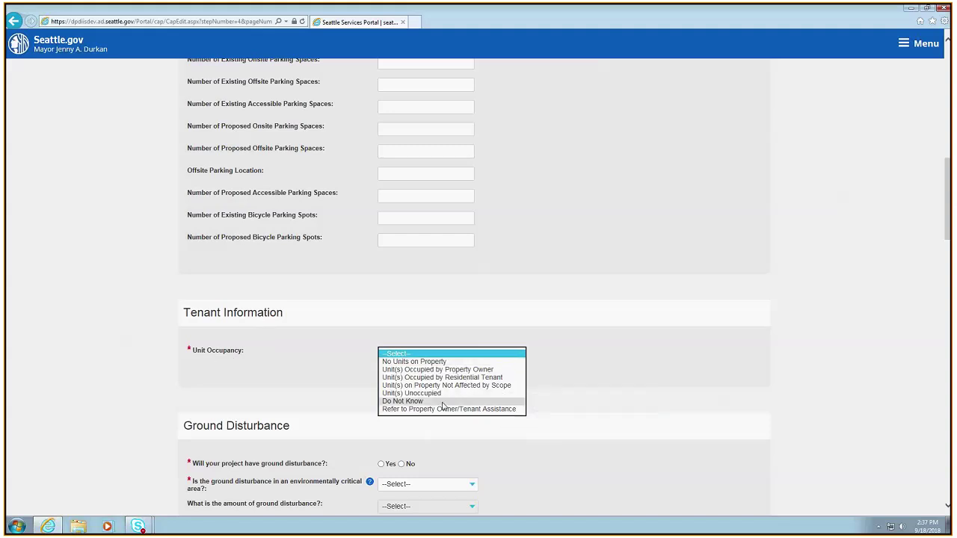
{"action": "left_click", "coordinate": [402, 371]}
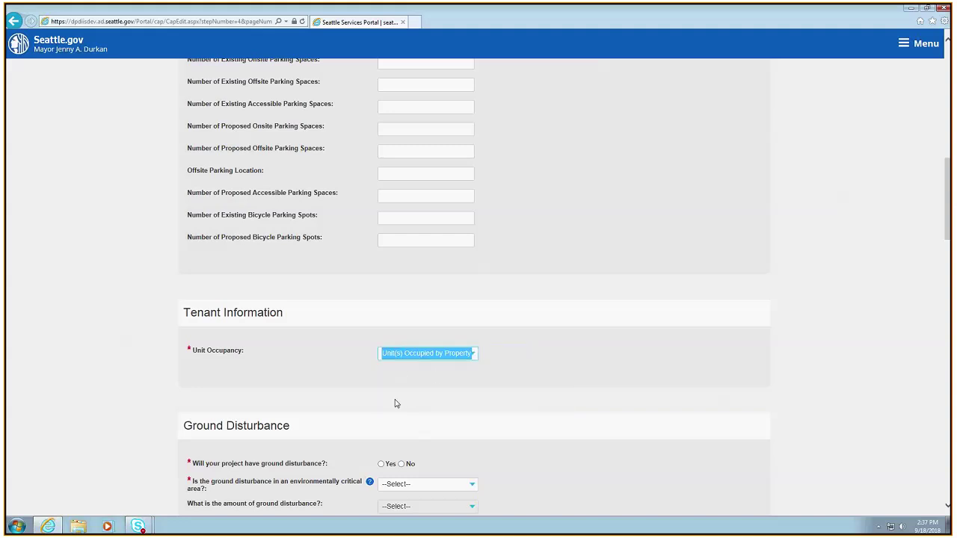
Answer No to both ground disturbance and environmentally critical area
{"action": "scroll", "coordinate": [387, 403], "scroll_direction": "down", "scroll_amount": 2}
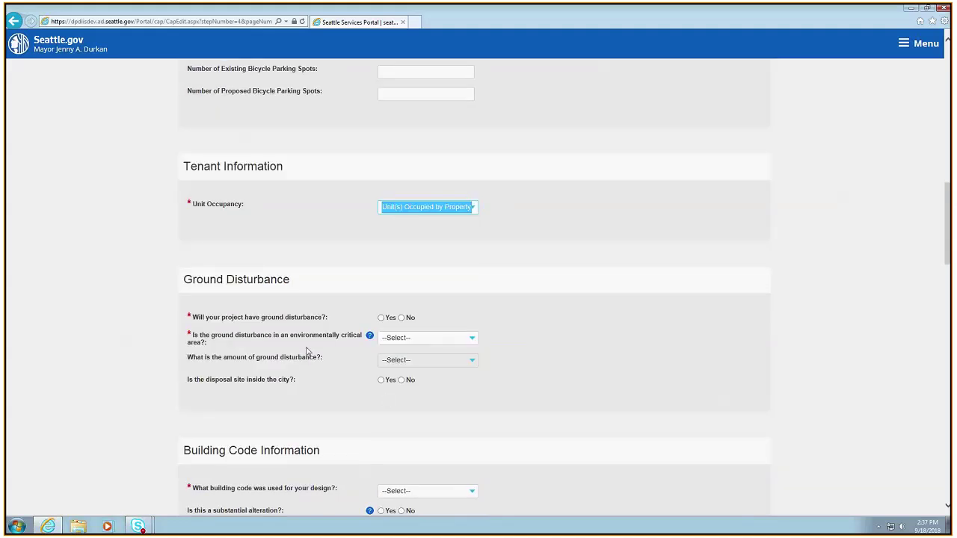
{"action": "left_click", "coordinate": [401, 319]}
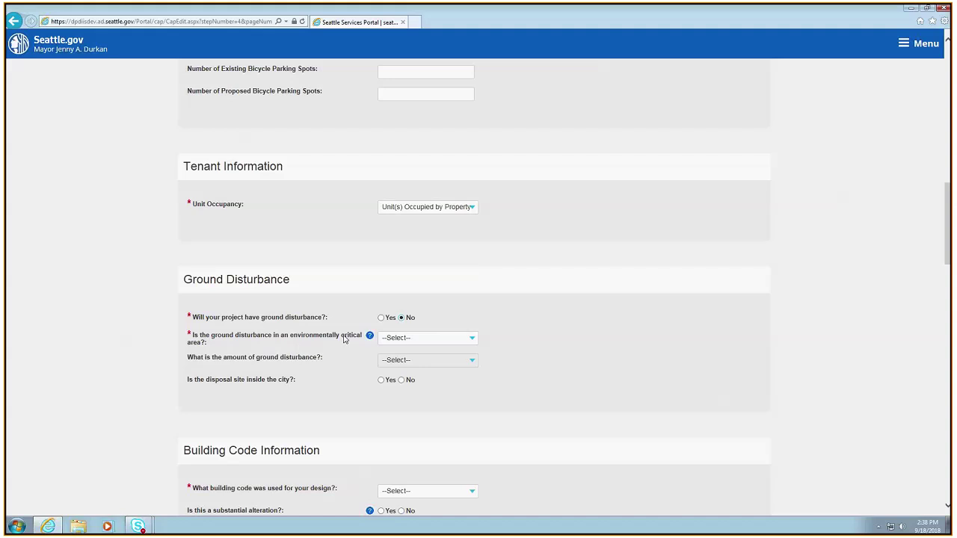
{"action": "left_click", "coordinate": [410, 341]}
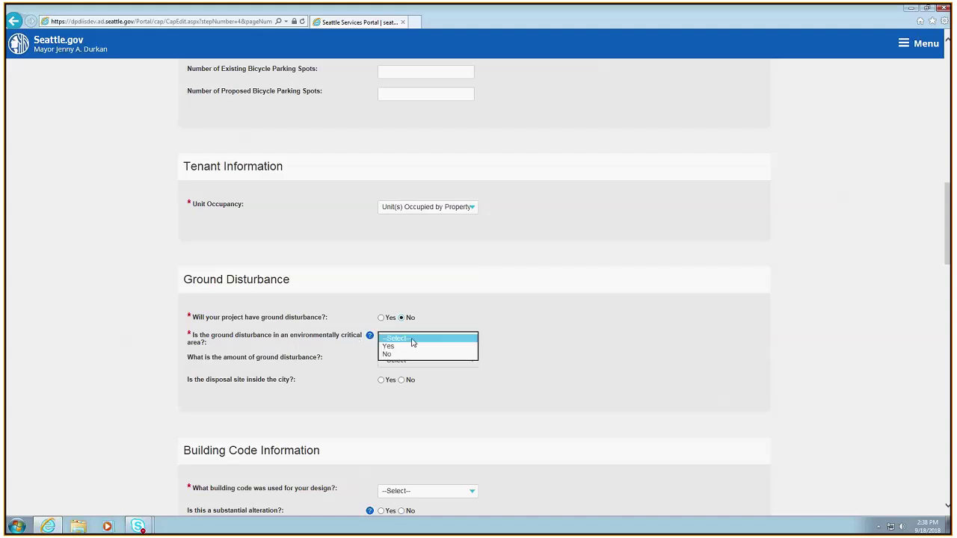
{"action": "left_click", "coordinate": [388, 354]}
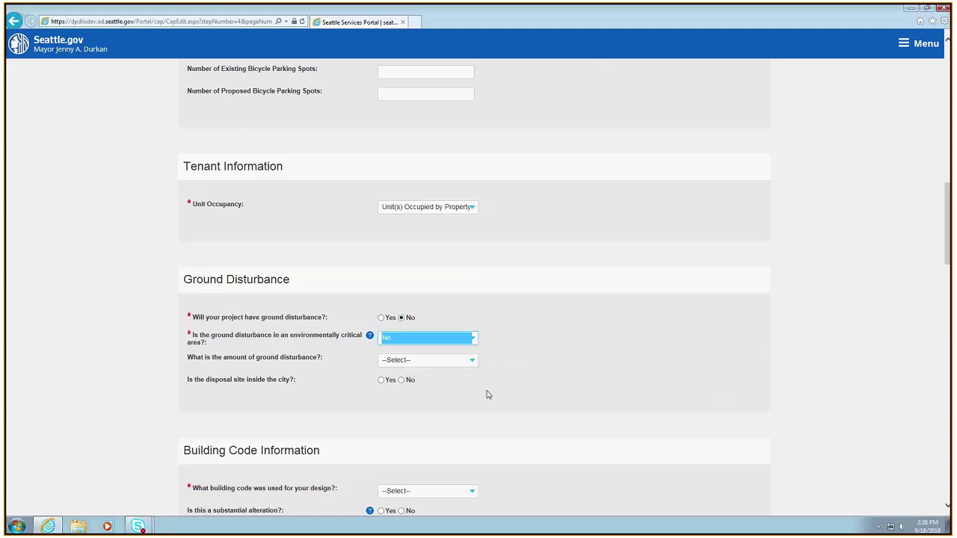
{"action": "scroll", "coordinate": [535, 385], "scroll_direction": "down", "scroll_amount": 1}
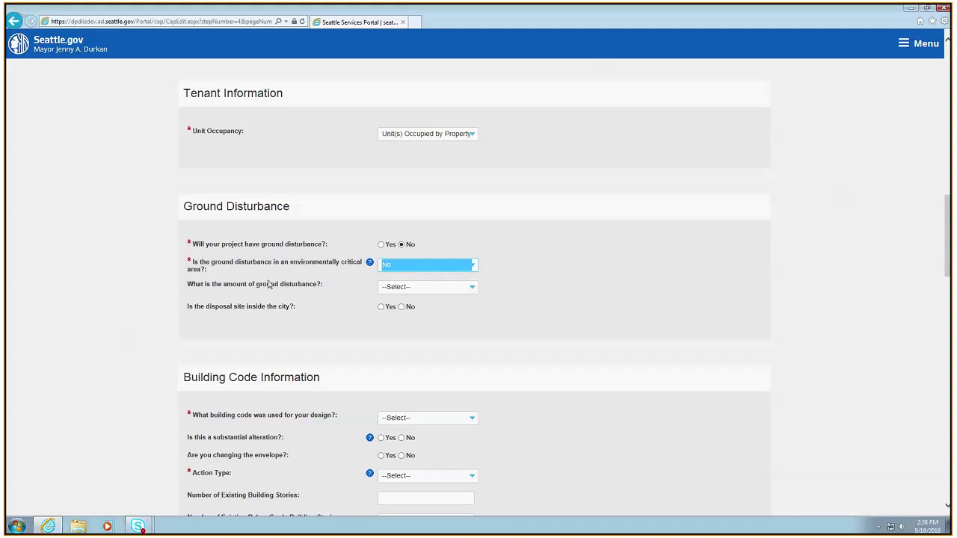
Set the design building code to 2015 SRC and the Action Type to Add/Alt
{"action": "scroll", "coordinate": [542, 437], "scroll_direction": "down", "scroll_amount": 1}
{"action": "scroll", "coordinate": [543, 437], "scroll_direction": "down", "scroll_amount": 2}
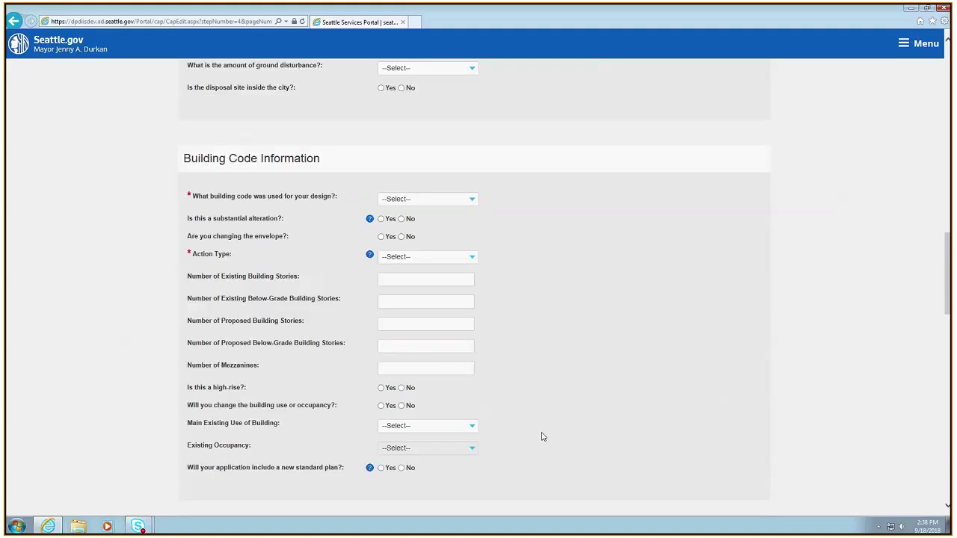
{"action": "left_click", "coordinate": [473, 202]}
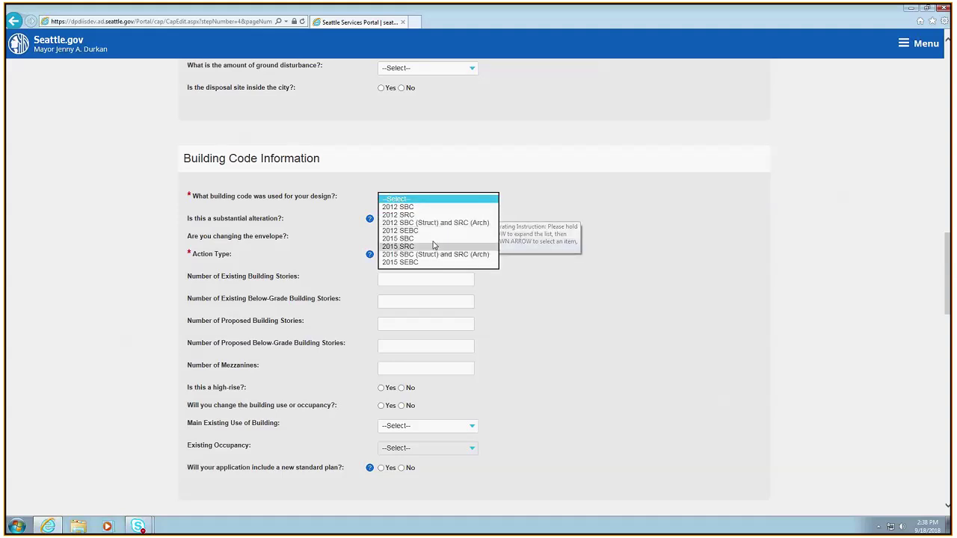
{"action": "left_click", "coordinate": [407, 246]}
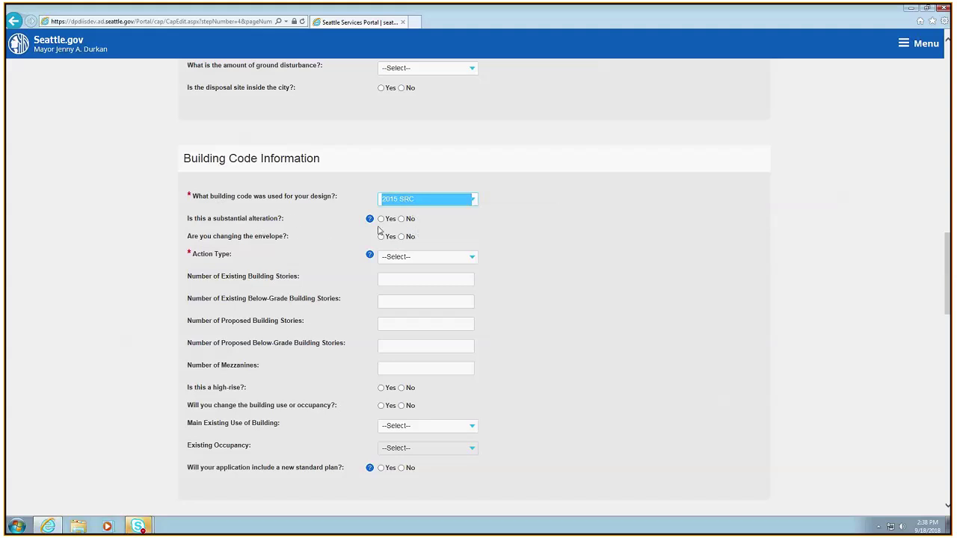
{"action": "left_click", "coordinate": [402, 258]}
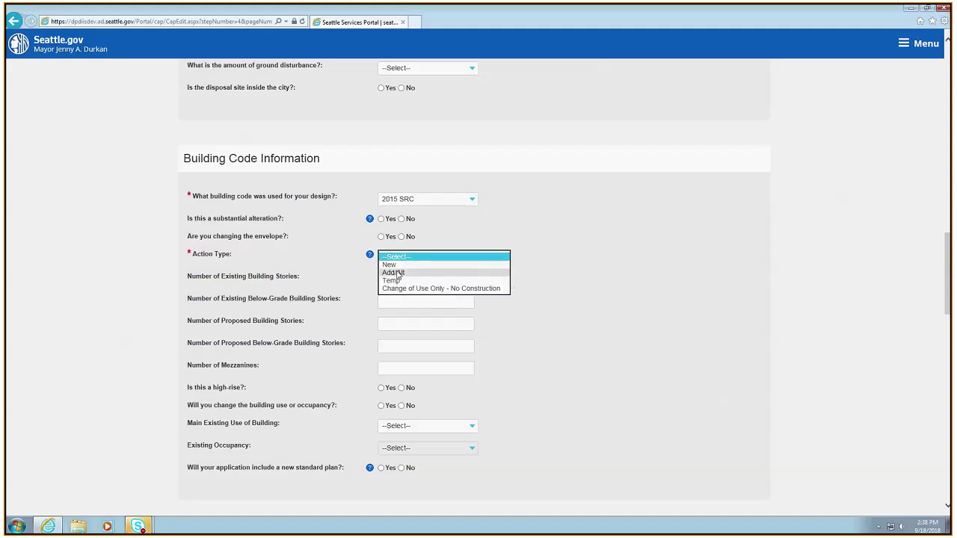
{"action": "left_click", "coordinate": [394, 273]}
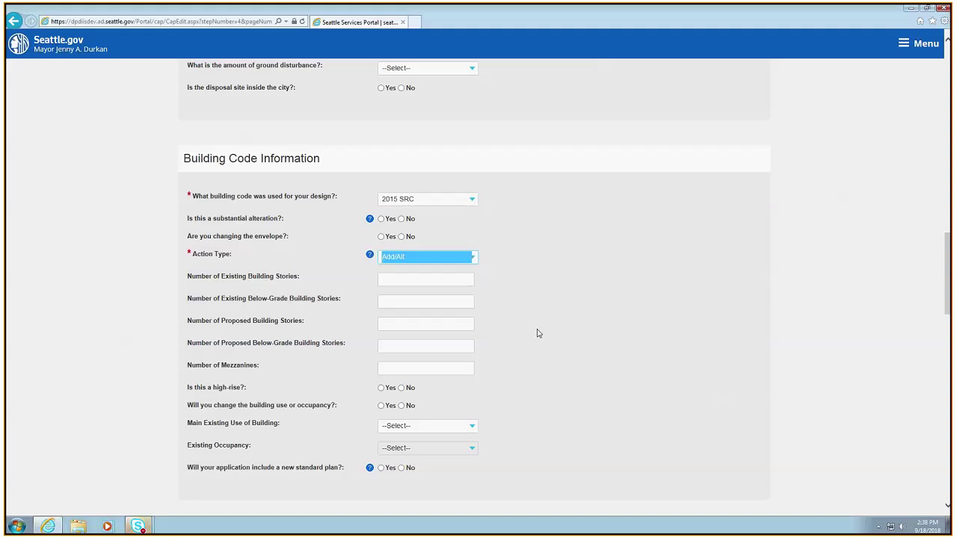
Continue the application from the bottom of the page to the Documents step
{"action": "scroll", "coordinate": [479, 344], "scroll_direction": "down", "scroll_amount": 1}
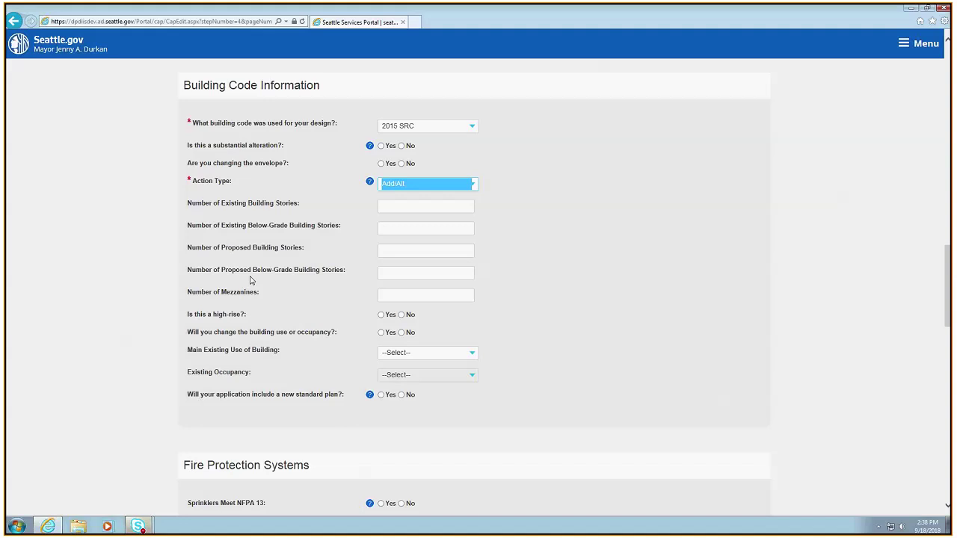
{"action": "scroll", "coordinate": [299, 385], "scroll_direction": "down", "scroll_amount": 4}
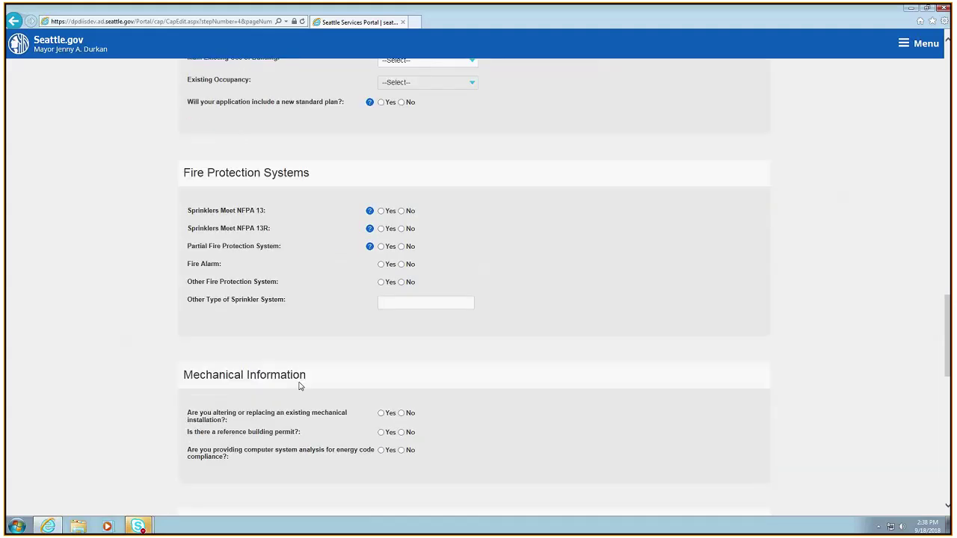
{"action": "scroll", "coordinate": [299, 386], "scroll_direction": "down", "scroll_amount": 4}
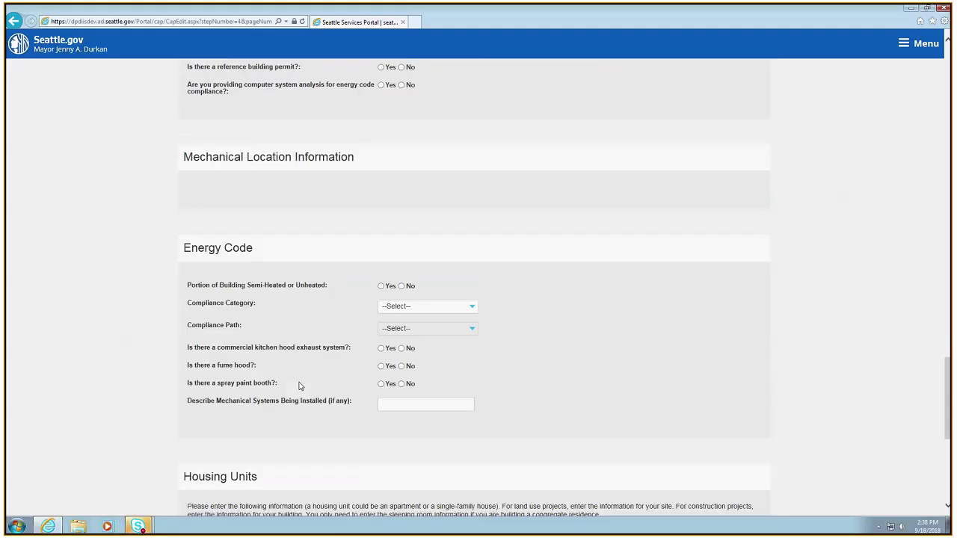
{"action": "scroll", "coordinate": [299, 386], "scroll_direction": "down", "scroll_amount": 1}
{"action": "scroll", "coordinate": [299, 386], "scroll_direction": "down", "scroll_amount": 4}
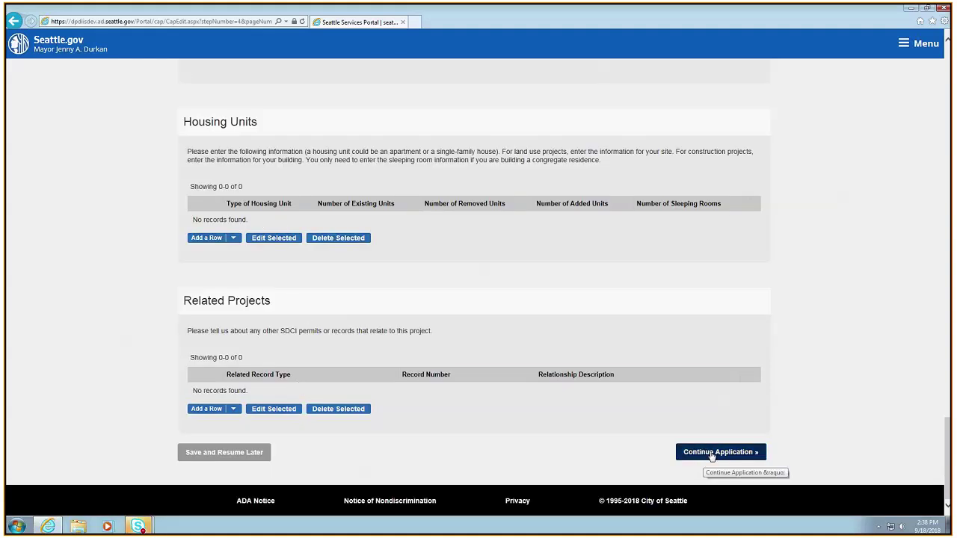
{"action": "left_click", "coordinate": [712, 453]}
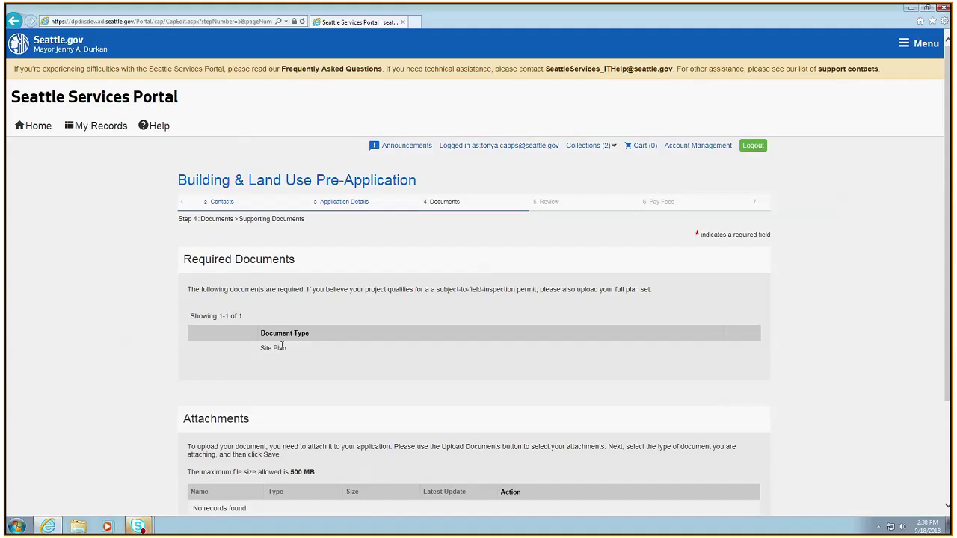
{"action": "scroll", "coordinate": [374, 359], "scroll_direction": "down", "scroll_amount": 1}
{"action": "scroll", "coordinate": [373, 359], "scroll_direction": "down", "scroll_amount": 1}
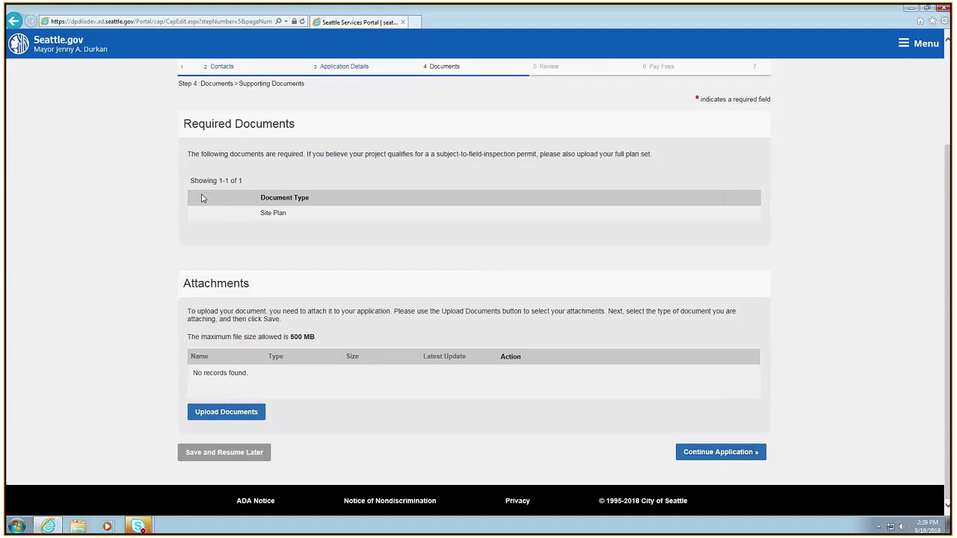
{"action": "scroll", "coordinate": [205, 208], "scroll_direction": "up", "scroll_amount": 3}
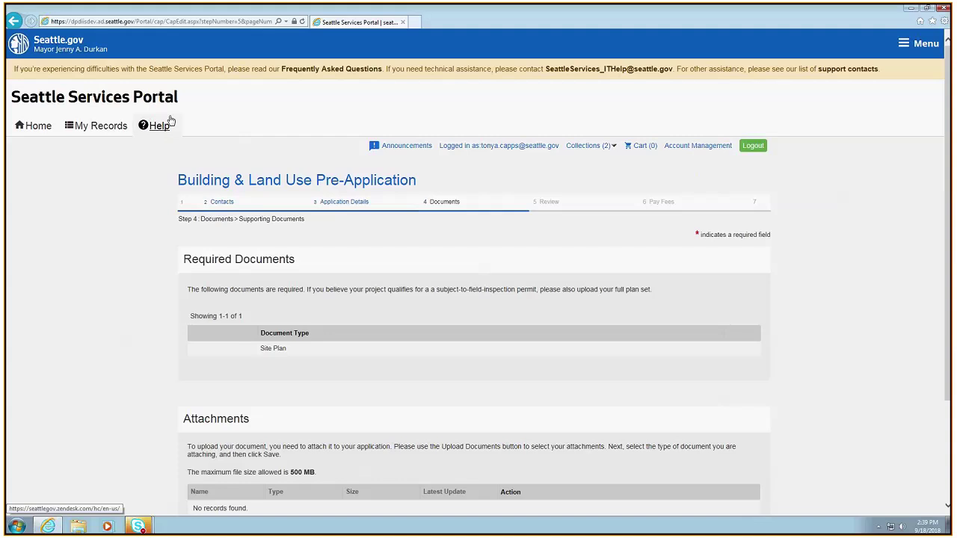
{"action": "scroll", "coordinate": [374, 289], "scroll_direction": "down", "scroll_amount": 3}
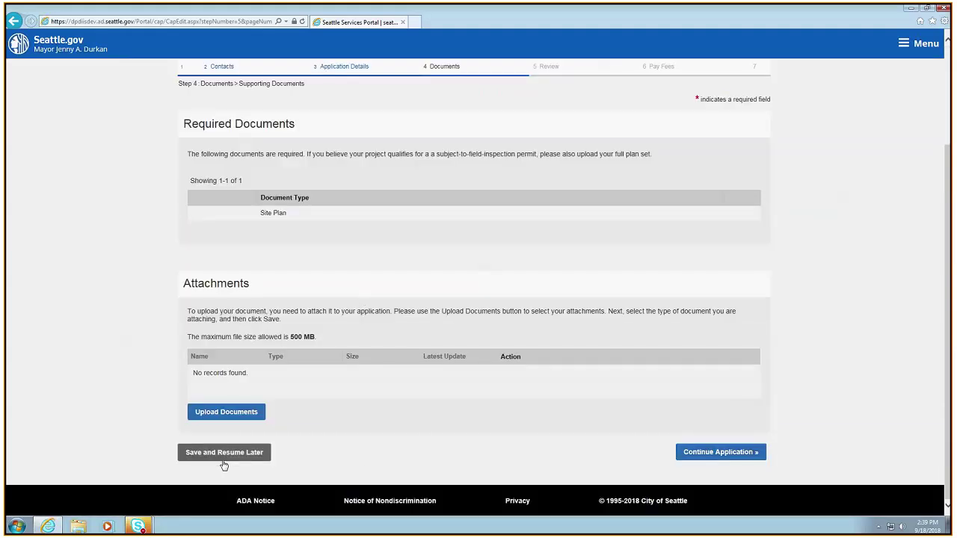
{"action": "scroll", "coordinate": [262, 423], "scroll_direction": "up", "scroll_amount": 3}
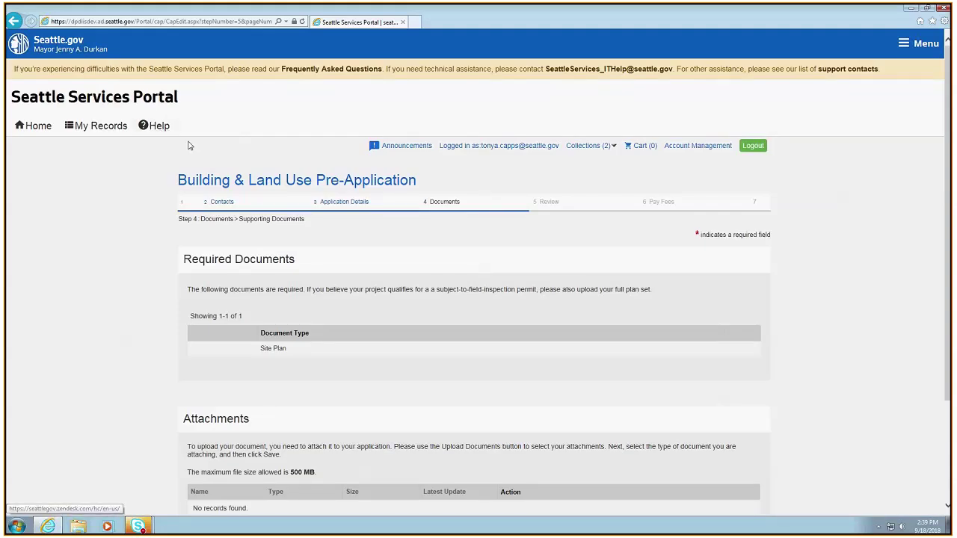
{"action": "scroll", "coordinate": [406, 306], "scroll_direction": "down", "scroll_amount": 1}
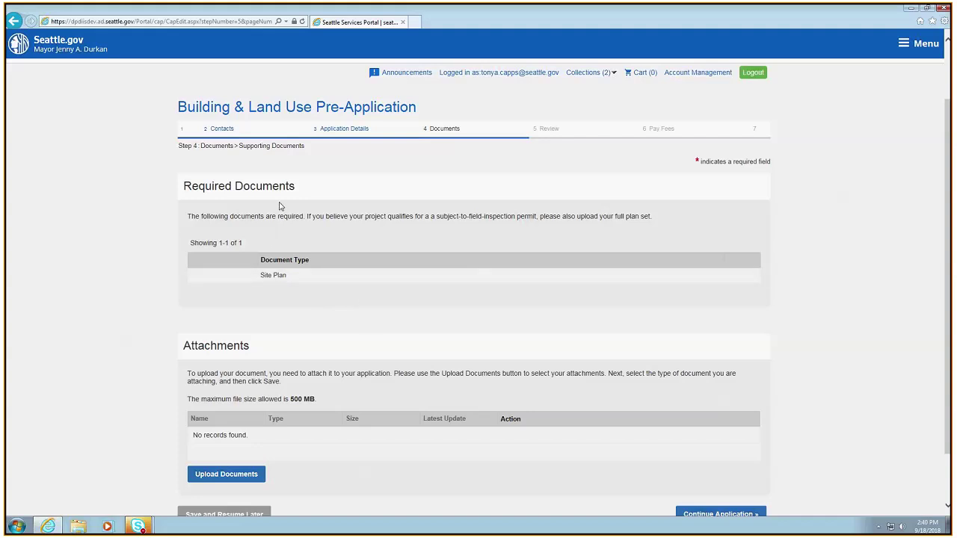
{"action": "scroll", "coordinate": [336, 291], "scroll_direction": "down", "scroll_amount": 1}
{"action": "scroll", "coordinate": [337, 291], "scroll_direction": "down", "scroll_amount": 1}
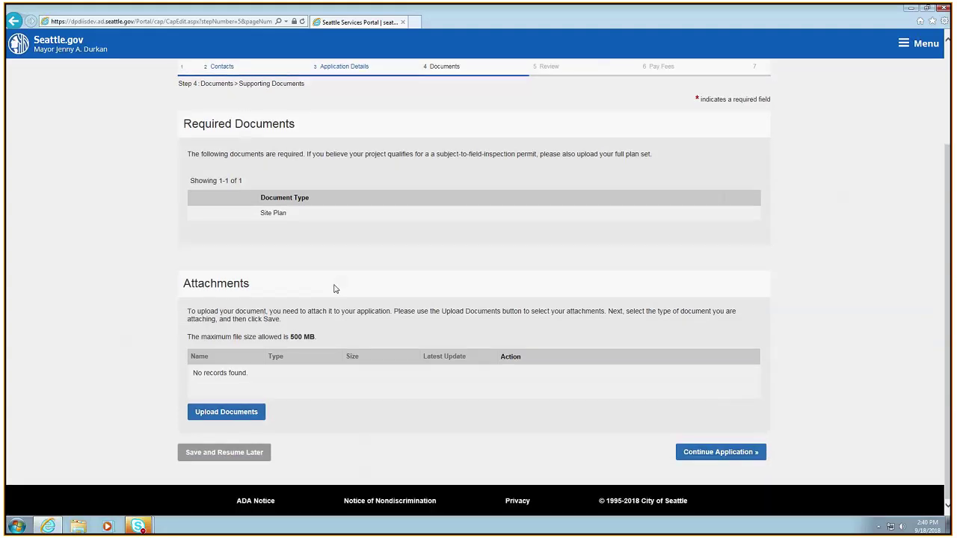
Upload Hydrangeas.jpg from Pictures > Sample Pictures as an application document
{"action": "left_click", "coordinate": [225, 412]}
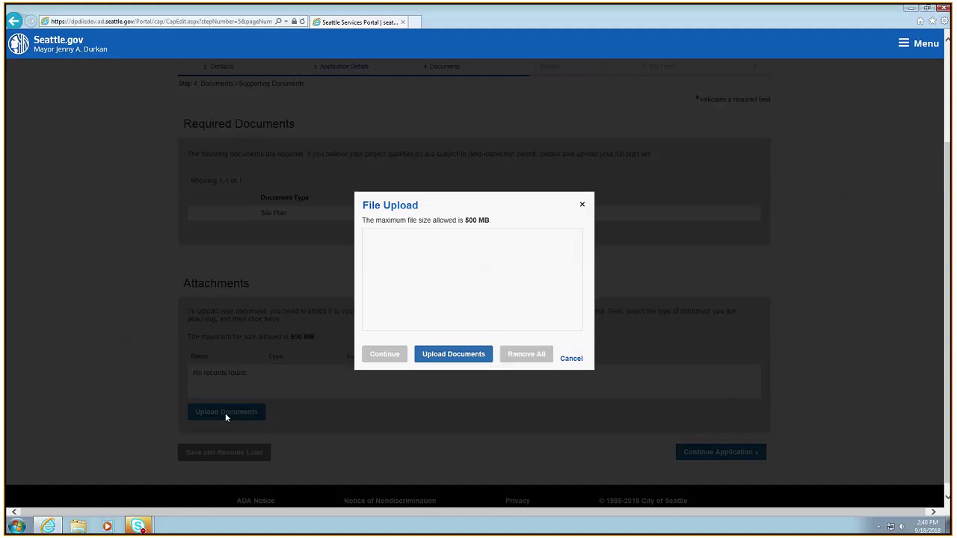
{"action": "left_click", "coordinate": [464, 356]}
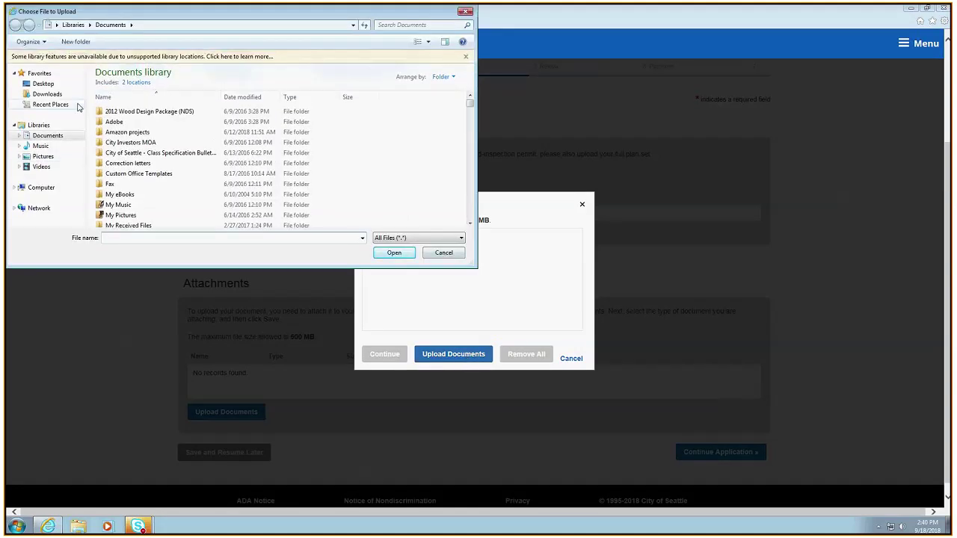
{"action": "left_click", "coordinate": [43, 158]}
{"action": "double_click", "coordinate": [116, 111]}
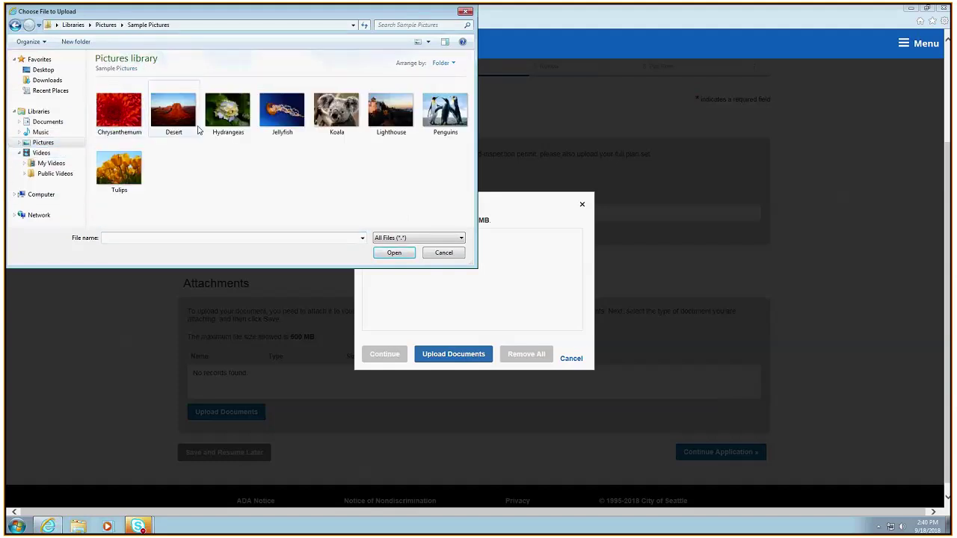
{"action": "double_click", "coordinate": [228, 112]}
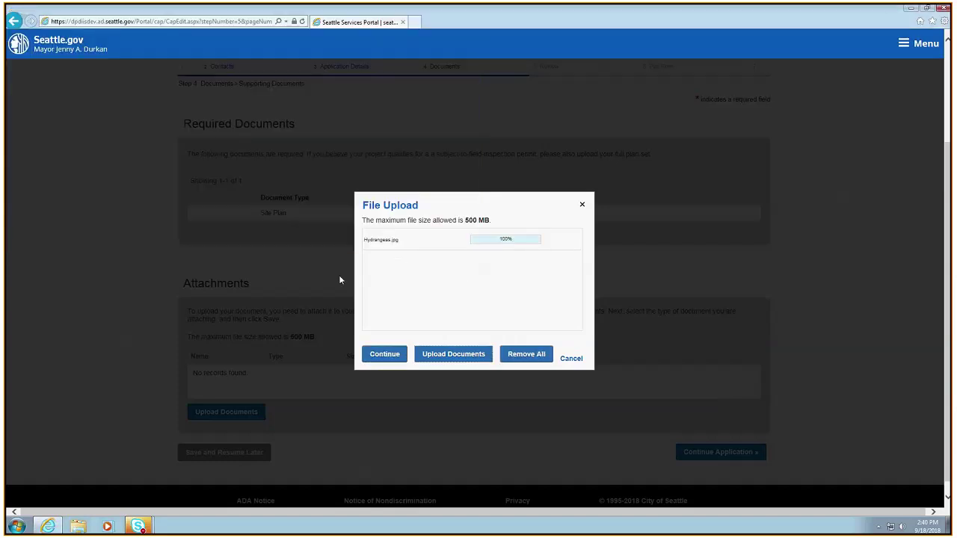
{"action": "left_click", "coordinate": [389, 358]}
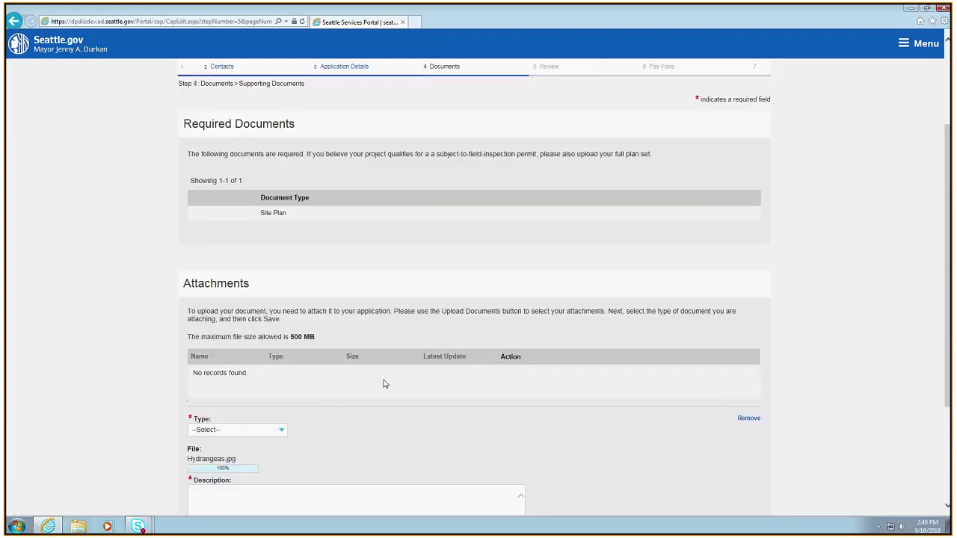
Give the Hydrangeas.jpg attachment type Site Plan and description 'site plan', then attempt to continue
{"action": "scroll", "coordinate": [384, 384], "scroll_direction": "down", "scroll_amount": 3}
{"action": "left_click", "coordinate": [279, 284]}
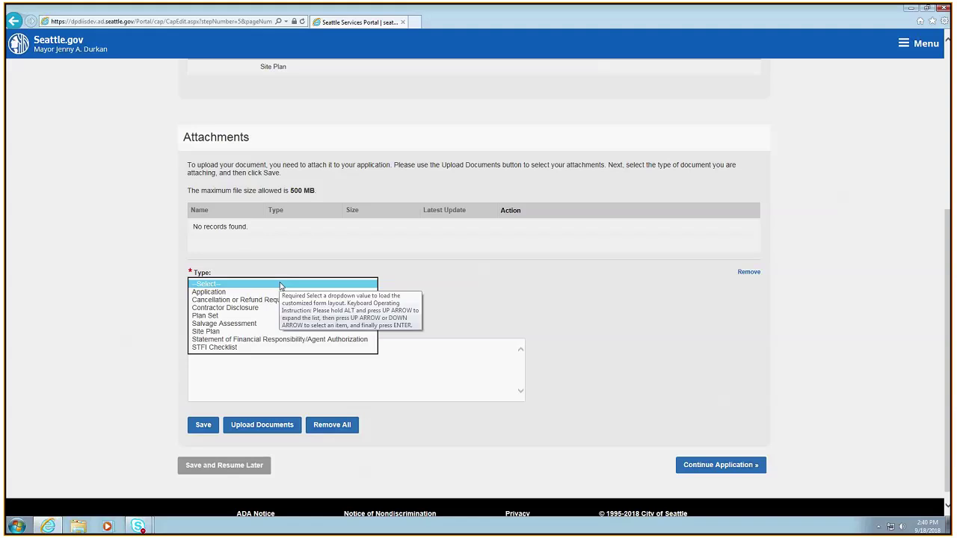
{"action": "left_click", "coordinate": [206, 332]}
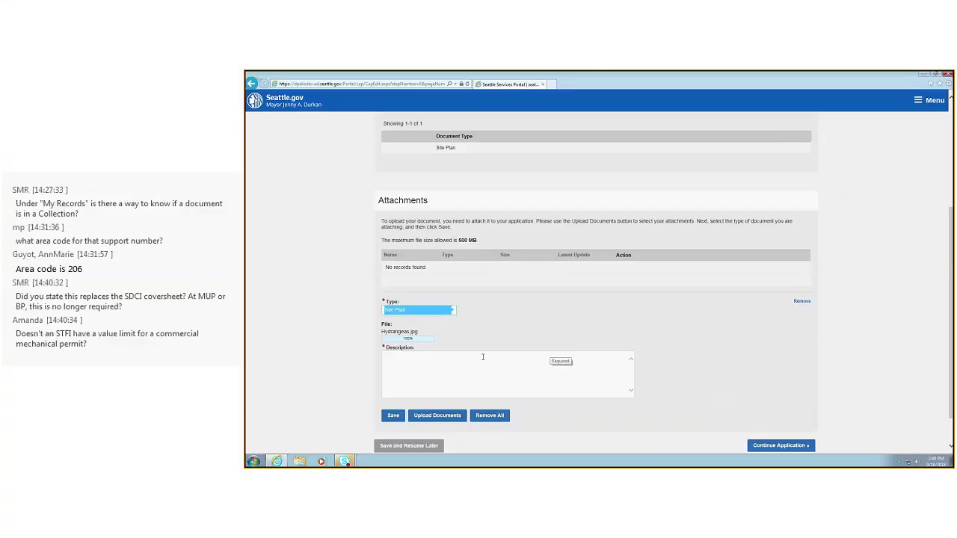
{"action": "left_click", "coordinate": [431, 368]}
{"action": "type", "text": "site plan"}
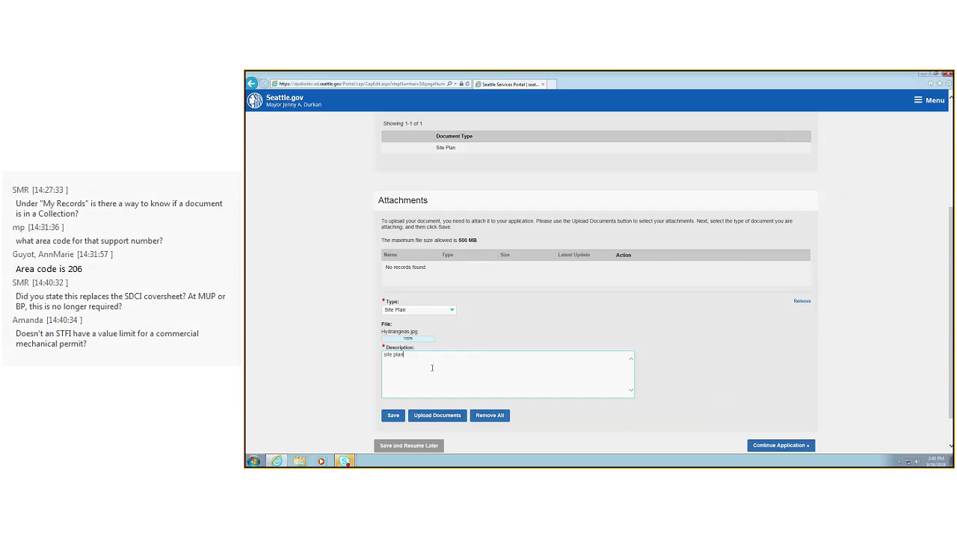
{"action": "left_click", "coordinate": [418, 309]}
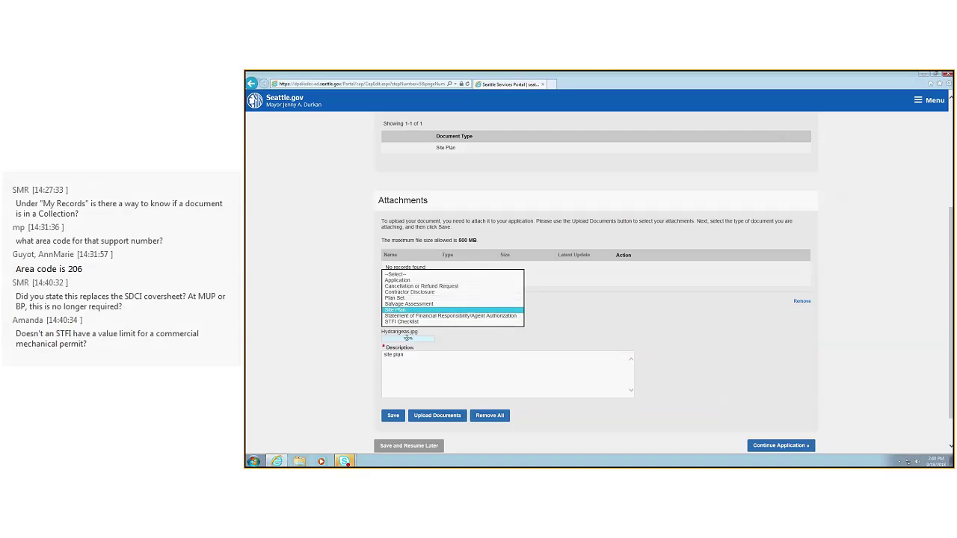
{"action": "left_click", "coordinate": [418, 360]}
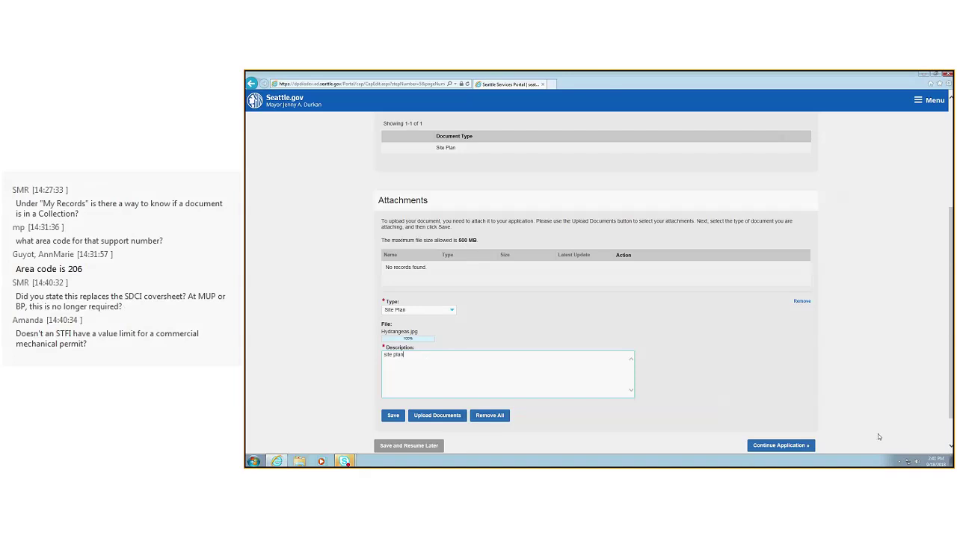
{"action": "left_click", "coordinate": [778, 446]}
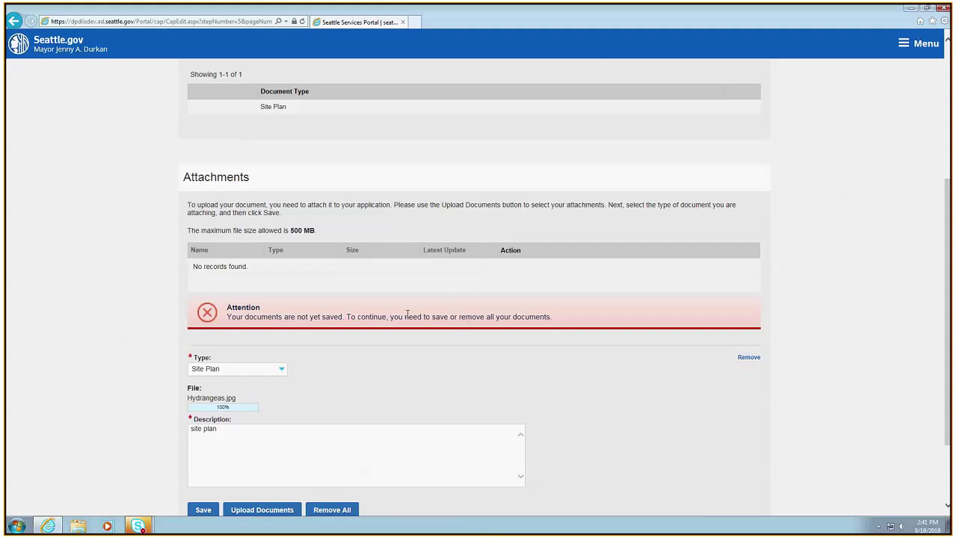
{"action": "scroll", "coordinate": [418, 312], "scroll_direction": "down", "scroll_amount": 3}
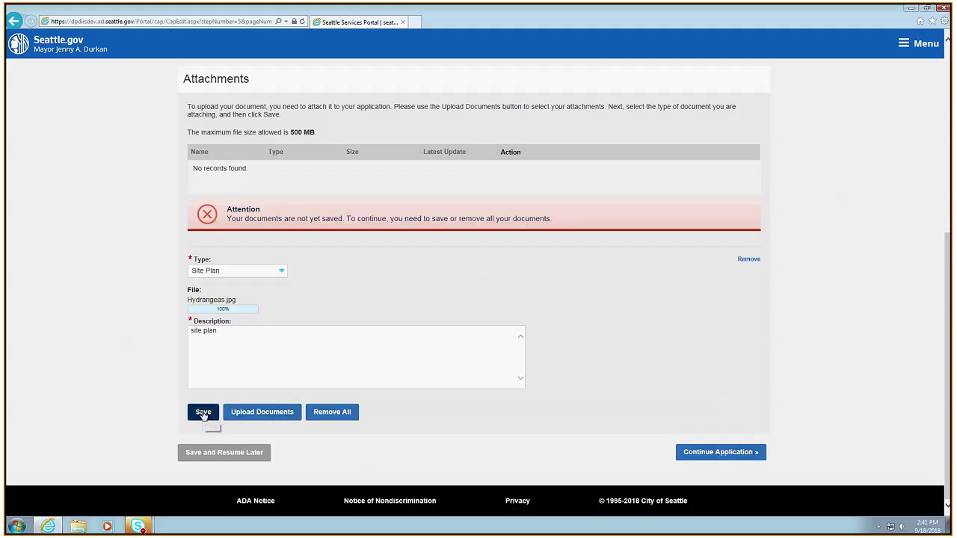
Save the Site Plan attachment and advance to Step 5 Review
{"action": "left_click", "coordinate": [202, 413]}
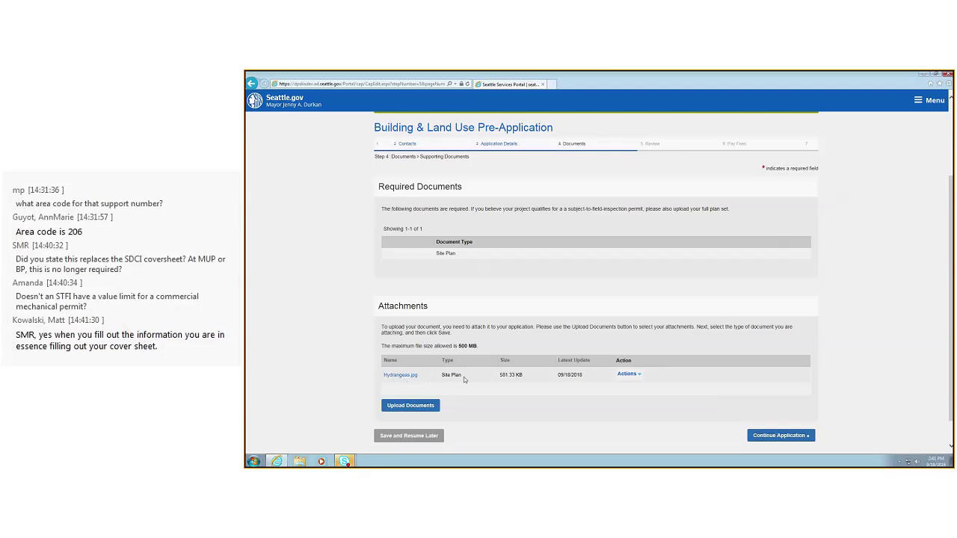
{"action": "left_click", "coordinate": [791, 441]}
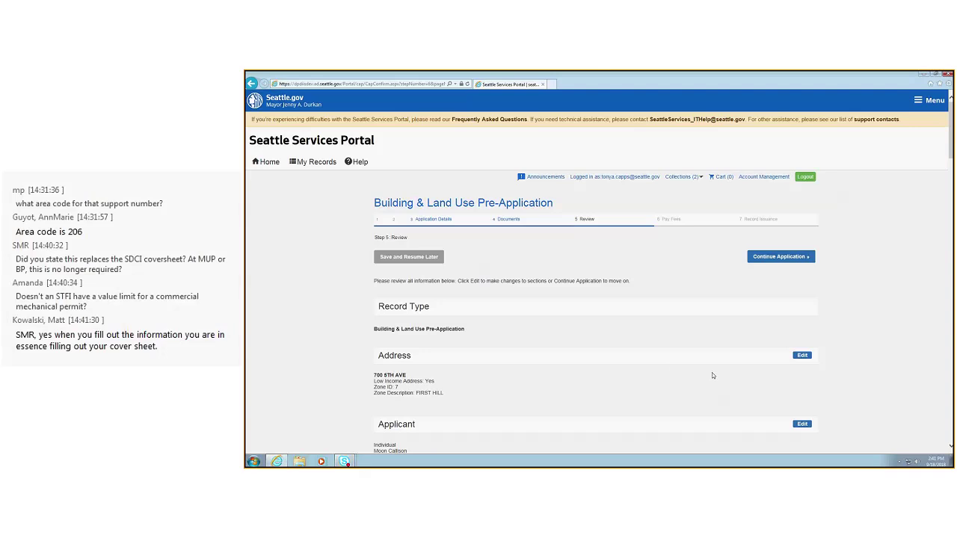
{"action": "scroll", "coordinate": [713, 376], "scroll_direction": "down", "scroll_amount": 3}
{"action": "scroll", "coordinate": [712, 376], "scroll_direction": "down", "scroll_amount": 4}
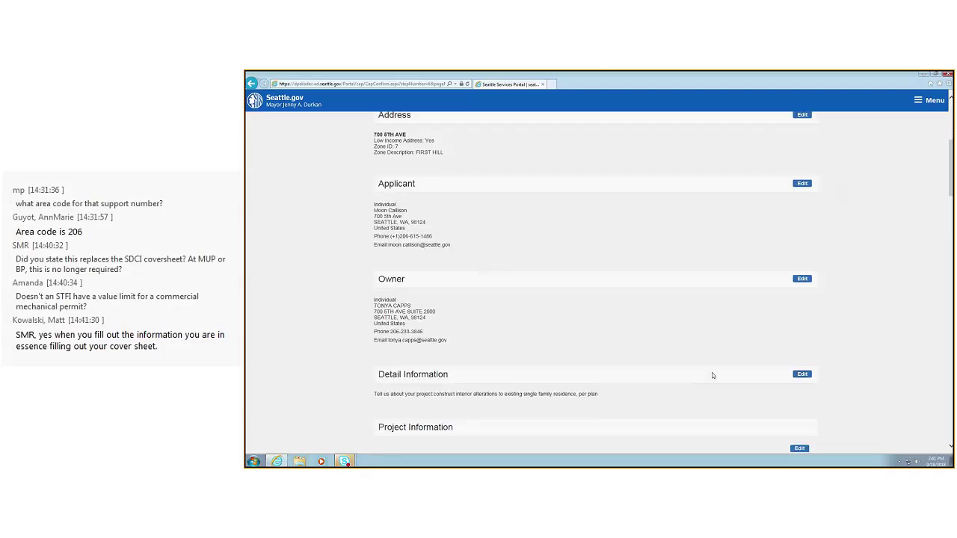
{"action": "scroll", "coordinate": [712, 376], "scroll_direction": "down", "scroll_amount": 2}
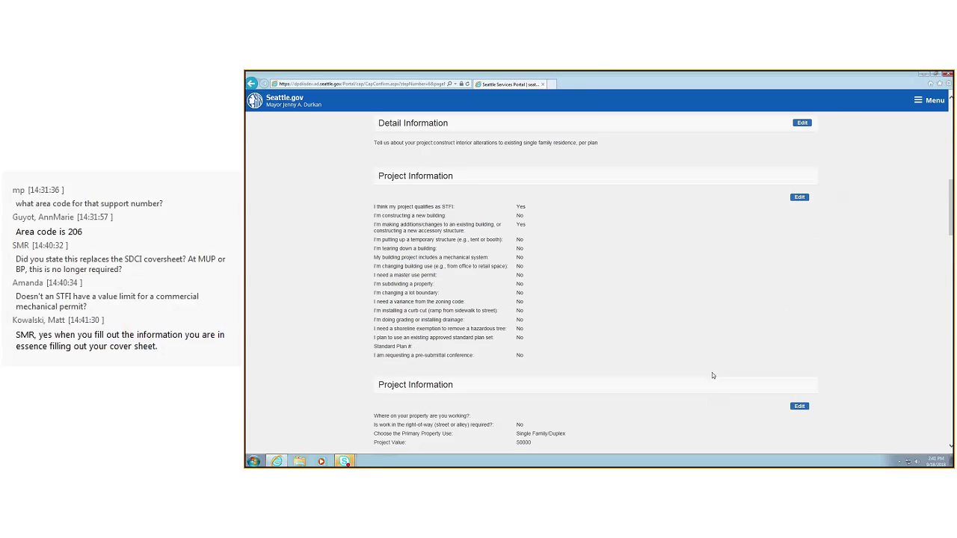
{"action": "scroll", "coordinate": [712, 375], "scroll_direction": "down", "scroll_amount": 4}
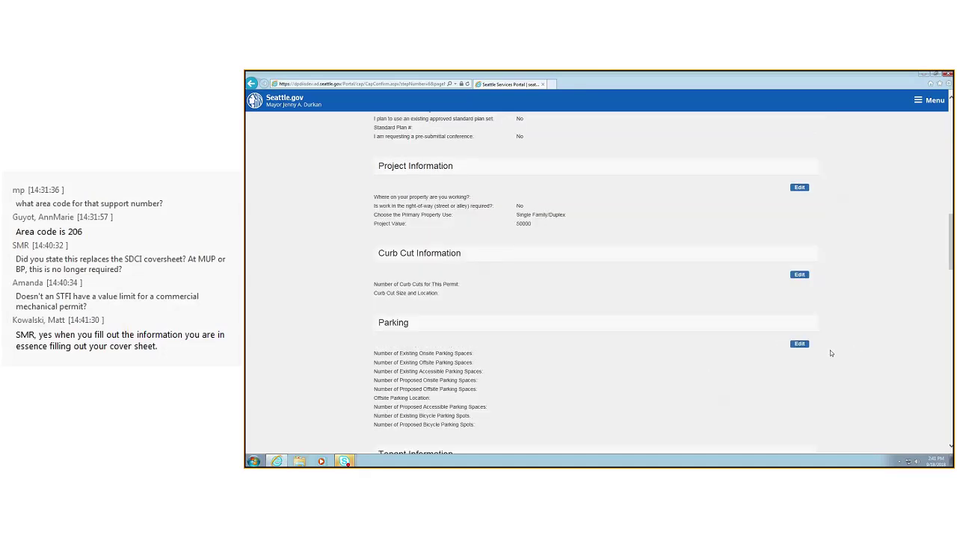
{"action": "scroll", "coordinate": [695, 379], "scroll_direction": "down", "scroll_amount": 1}
{"action": "scroll", "coordinate": [695, 380], "scroll_direction": "down", "scroll_amount": 5}
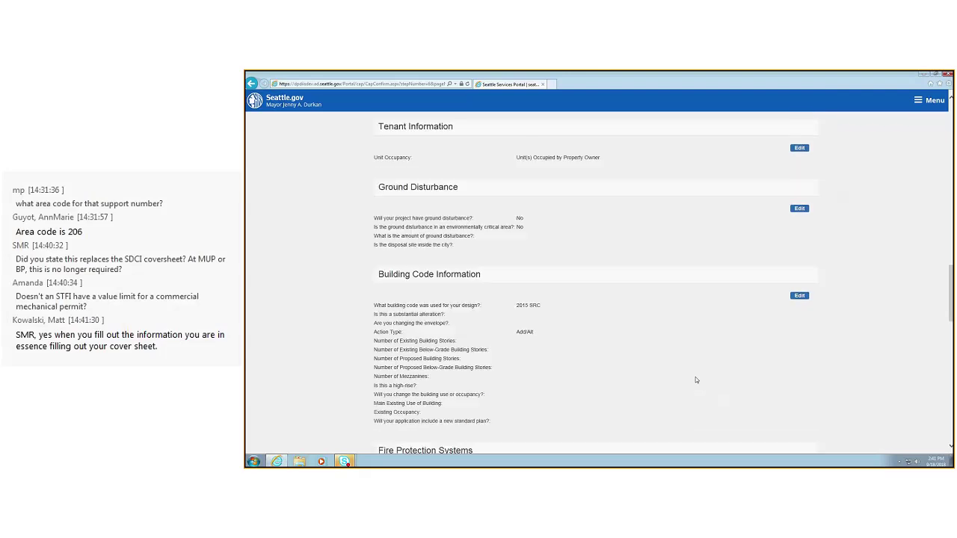
{"action": "scroll", "coordinate": [696, 380], "scroll_direction": "down", "scroll_amount": 1}
{"action": "scroll", "coordinate": [695, 380], "scroll_direction": "down", "scroll_amount": 7}
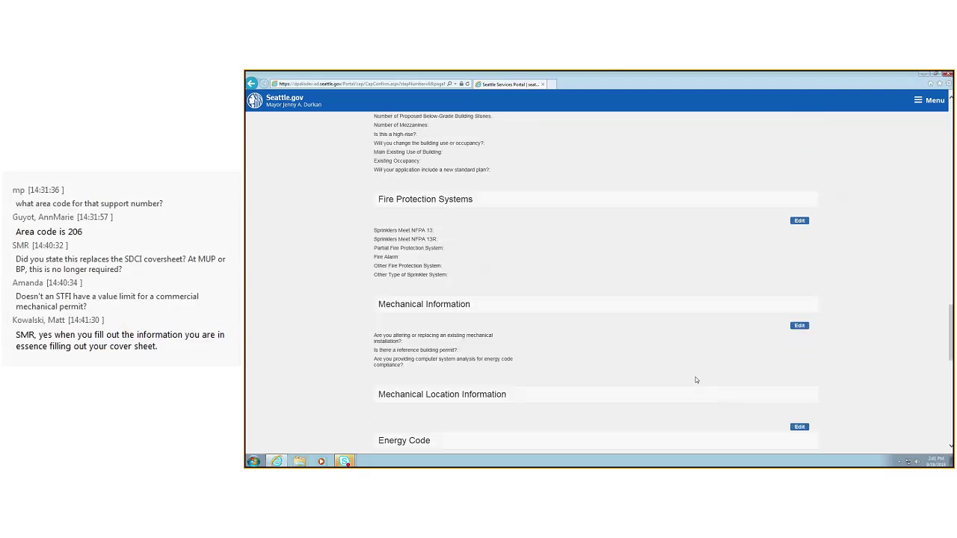
{"action": "scroll", "coordinate": [695, 380], "scroll_direction": "up", "scroll_amount": 1}
{"action": "scroll", "coordinate": [695, 380], "scroll_direction": "down", "scroll_amount": 4}
{"action": "scroll", "coordinate": [695, 380], "scroll_direction": "down", "scroll_amount": 2}
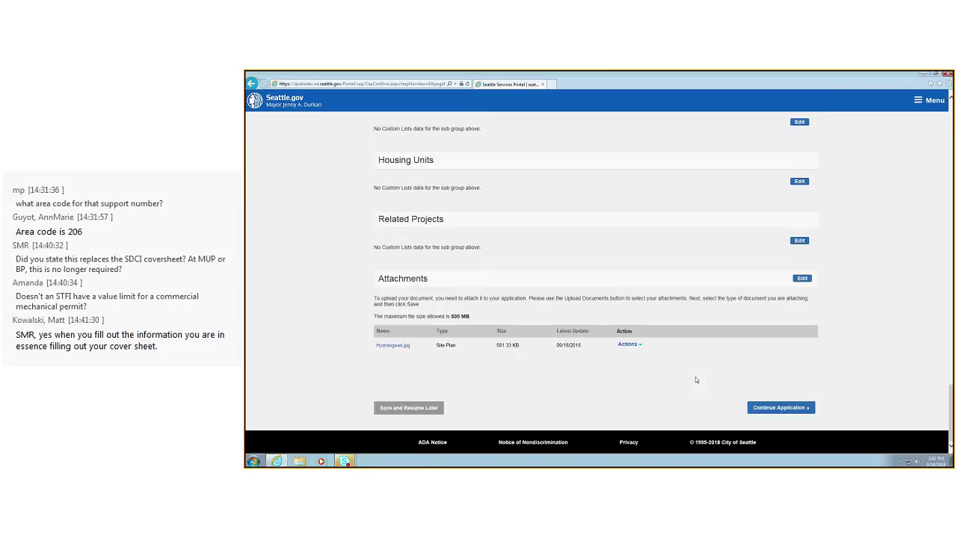
{"action": "scroll", "coordinate": [695, 380], "scroll_direction": "up", "scroll_amount": 15}
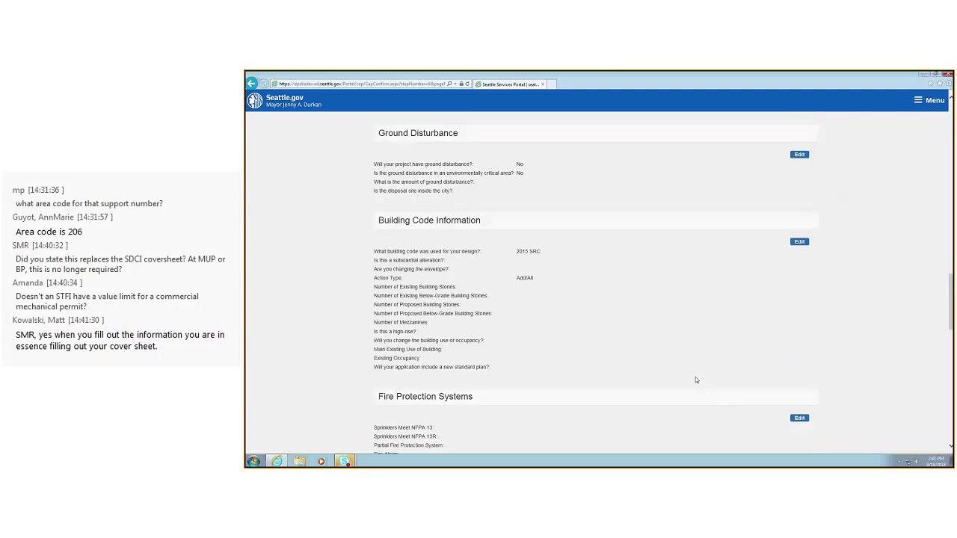
{"action": "scroll", "coordinate": [695, 376], "scroll_direction": "up", "scroll_amount": 4}
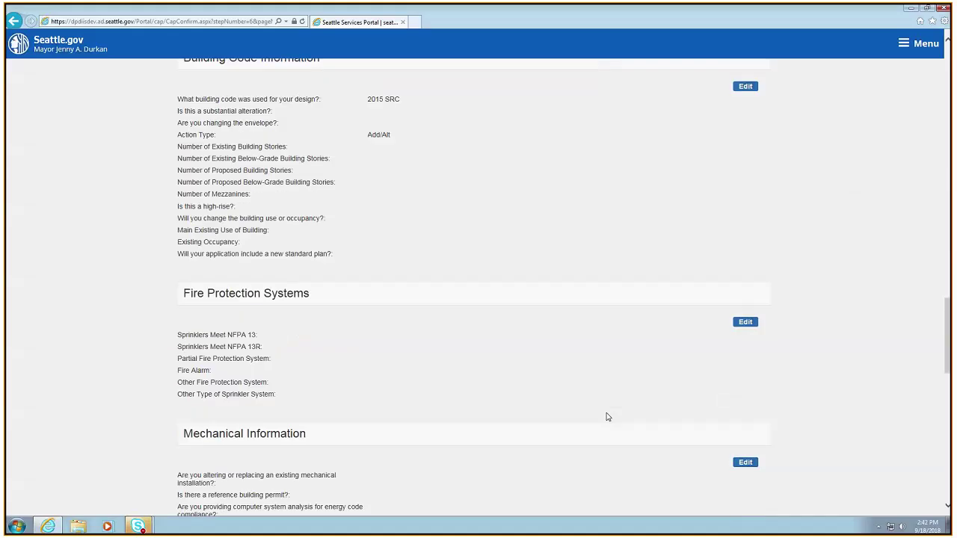
{"action": "scroll", "coordinate": [695, 378], "scroll_direction": "down", "scroll_amount": 12}
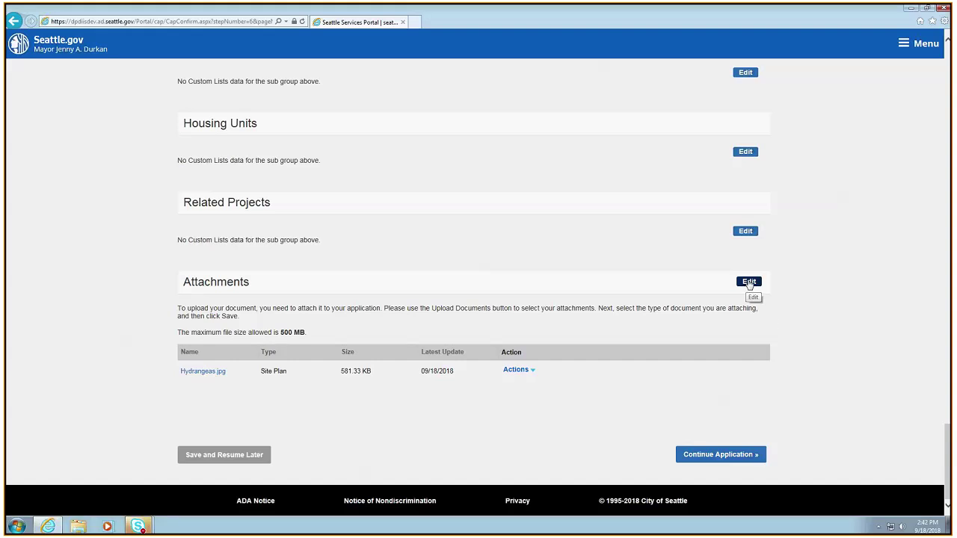
{"action": "scroll", "coordinate": [503, 303], "scroll_direction": "up", "scroll_amount": 3}
{"action": "scroll", "coordinate": [503, 302], "scroll_direction": "up", "scroll_amount": 20}
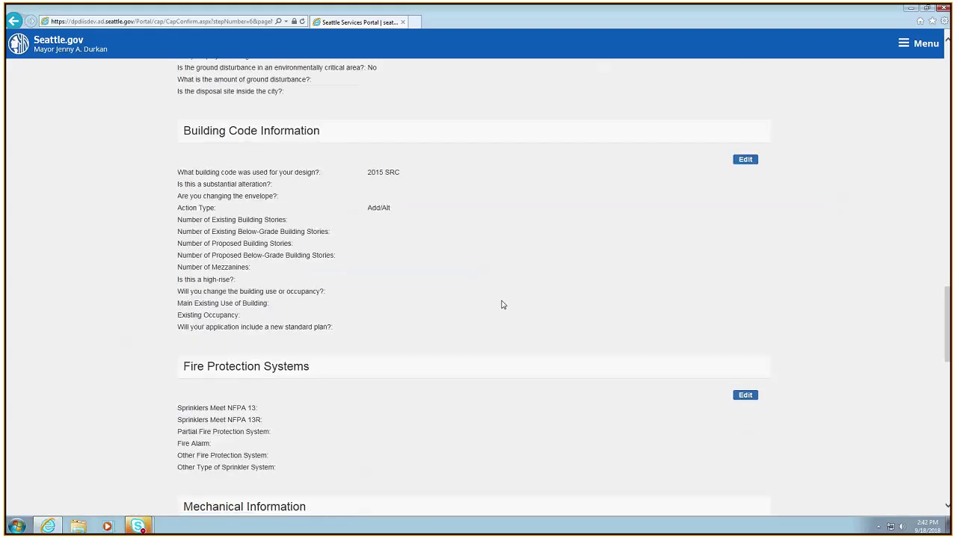
{"action": "scroll", "coordinate": [503, 304], "scroll_direction": "up", "scroll_amount": 15}
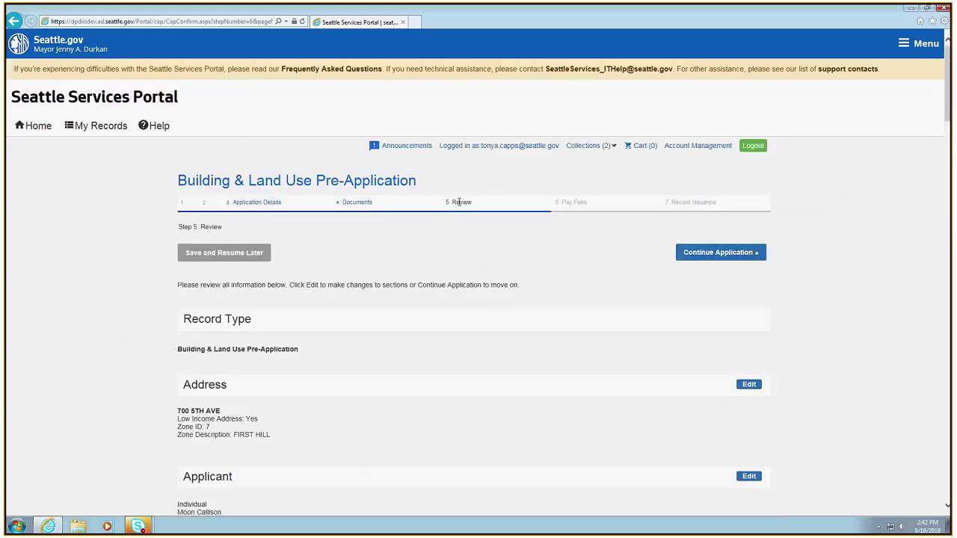
{"action": "left_click", "coordinate": [361, 204]}
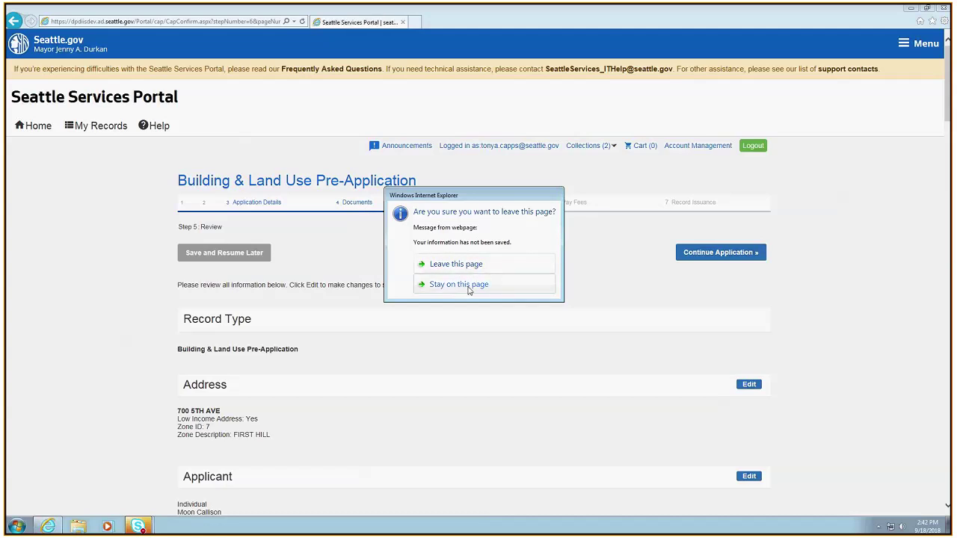
{"action": "left_click", "coordinate": [471, 289]}
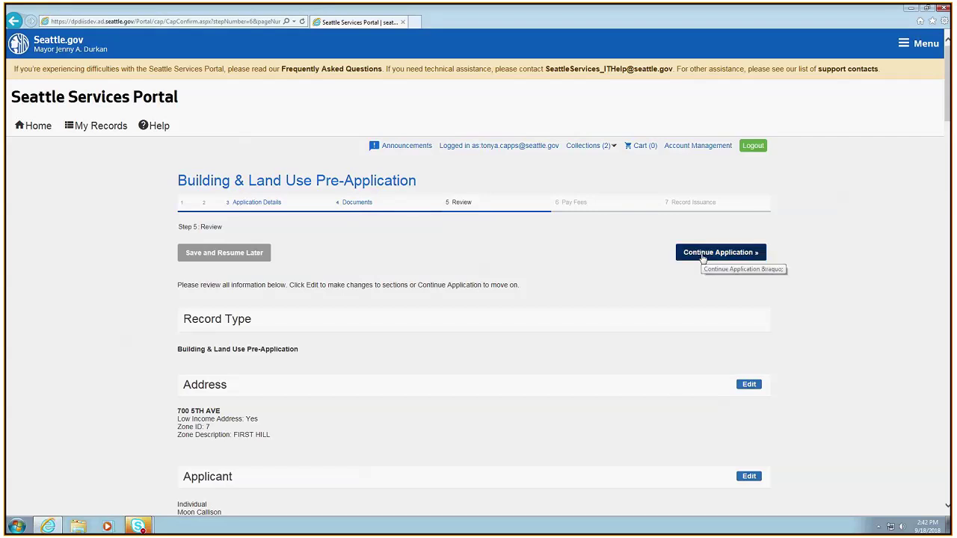
Submit the reviewed Building & Land Use Pre-Application from the Review page
{"action": "left_click", "coordinate": [702, 256]}
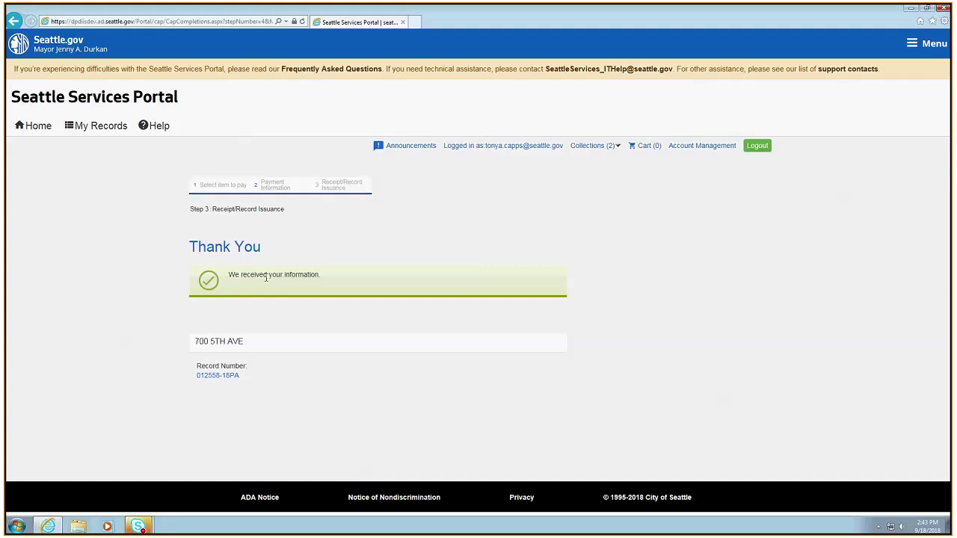
{"action": "left_click", "coordinate": [213, 378]}
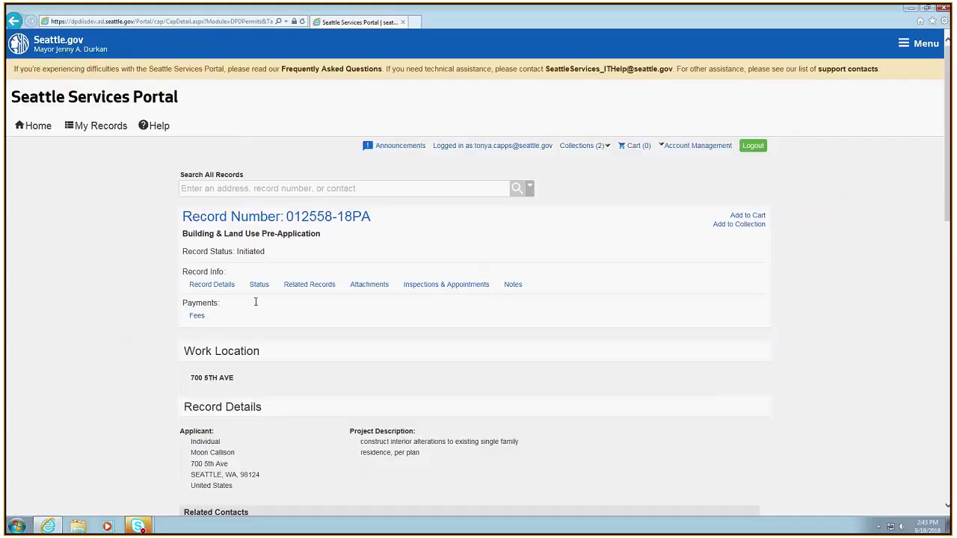
{"action": "scroll", "coordinate": [329, 424], "scroll_direction": "down", "scroll_amount": 3}
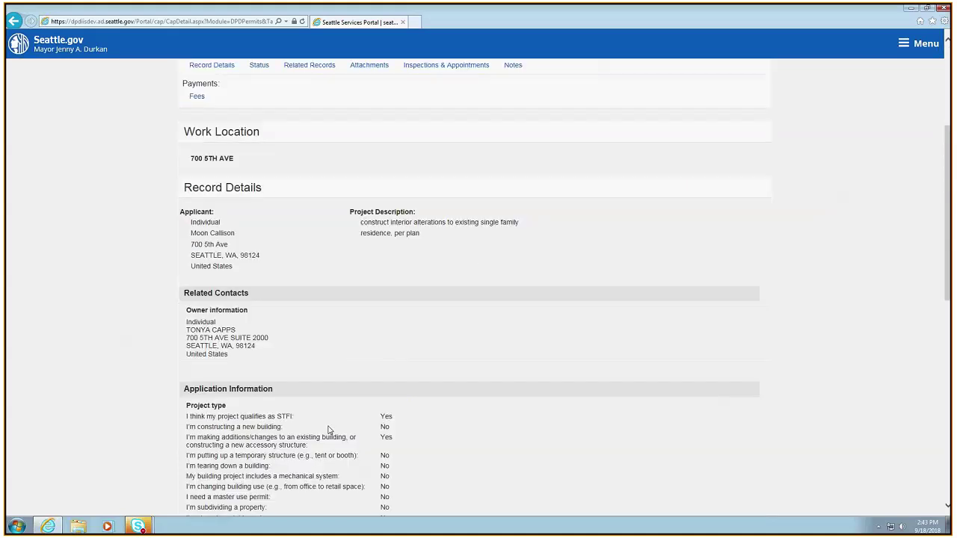
{"action": "scroll", "coordinate": [329, 430], "scroll_direction": "down", "scroll_amount": 3}
{"action": "scroll", "coordinate": [326, 434], "scroll_direction": "up", "scroll_amount": 6}
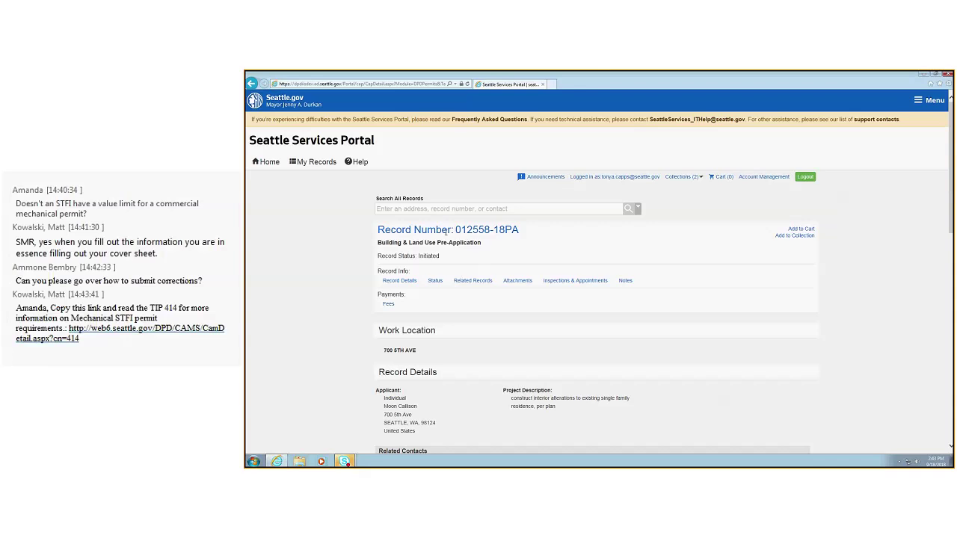
{"action": "left_click_drag", "start_coordinate": [456, 229], "coordinate": [508, 229]}
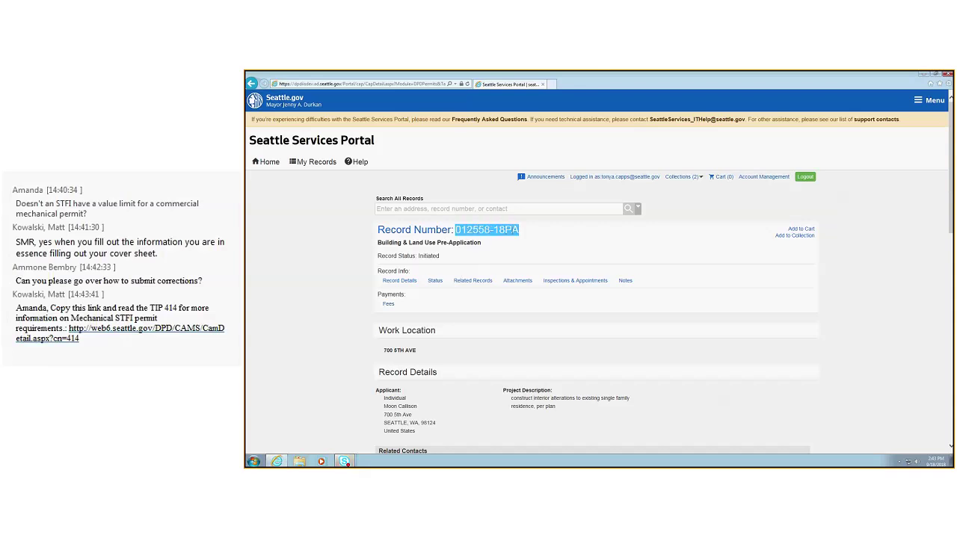
{"action": "left_click", "coordinate": [463, 233]}
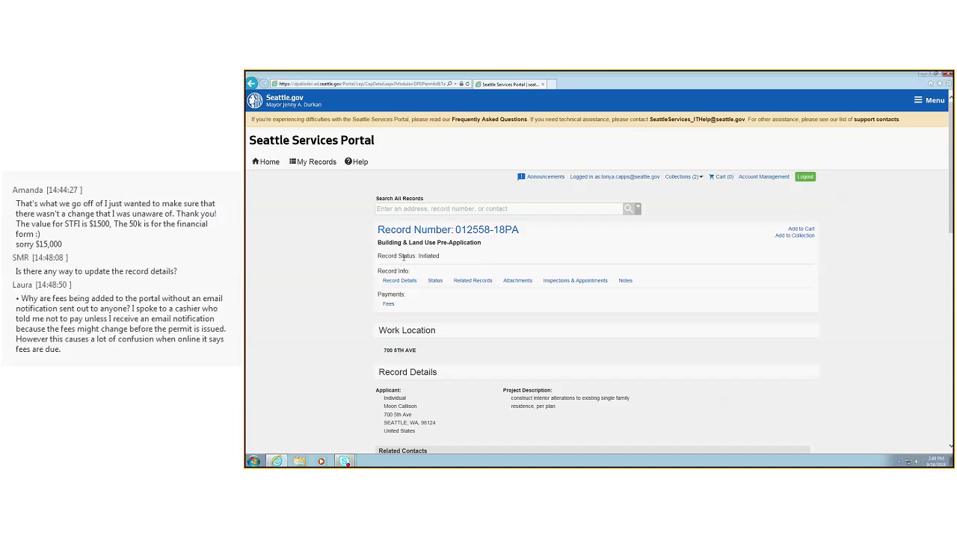
Log out of the portal account using the Logout button
{"action": "left_click", "coordinate": [805, 177]}
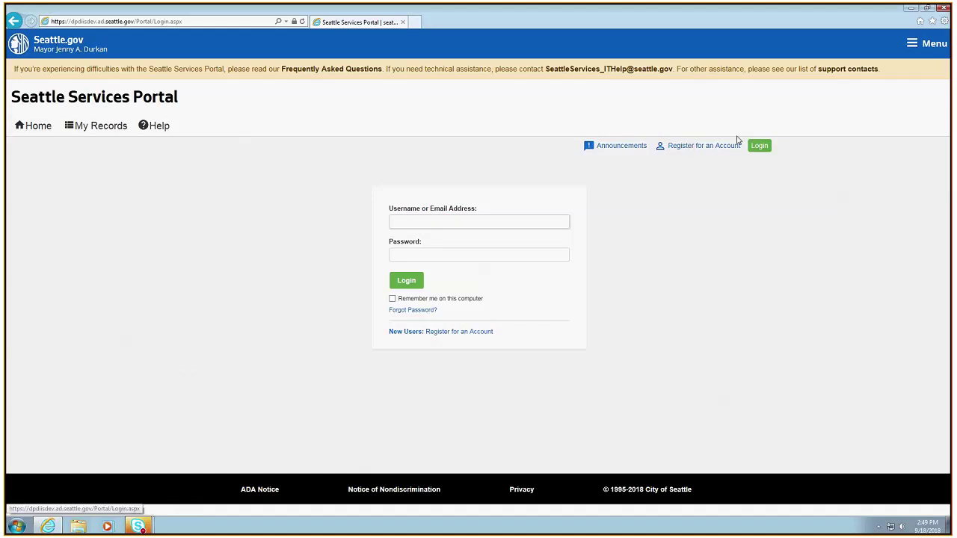
From the Home page, search all records for record number 6666529
{"action": "left_click", "coordinate": [33, 126]}
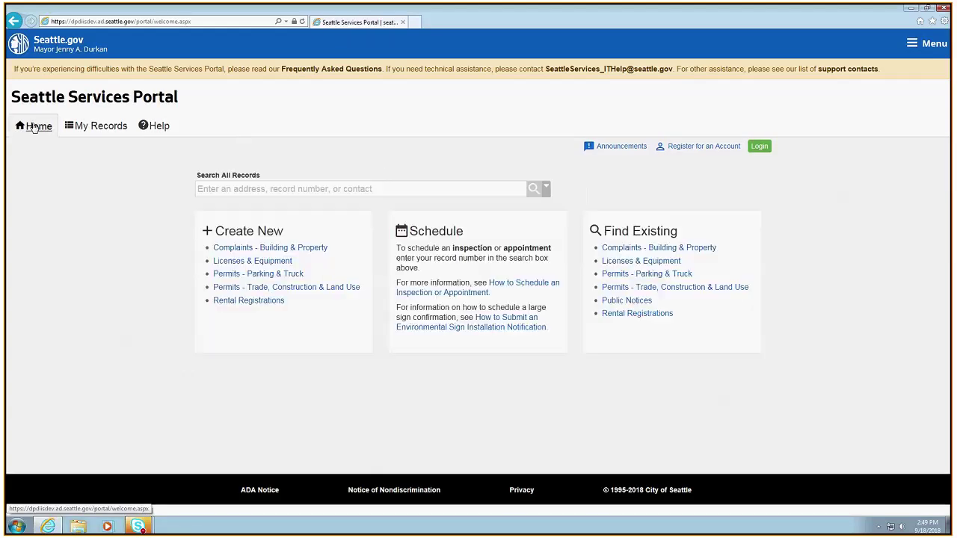
{"action": "left_click", "coordinate": [239, 192]}
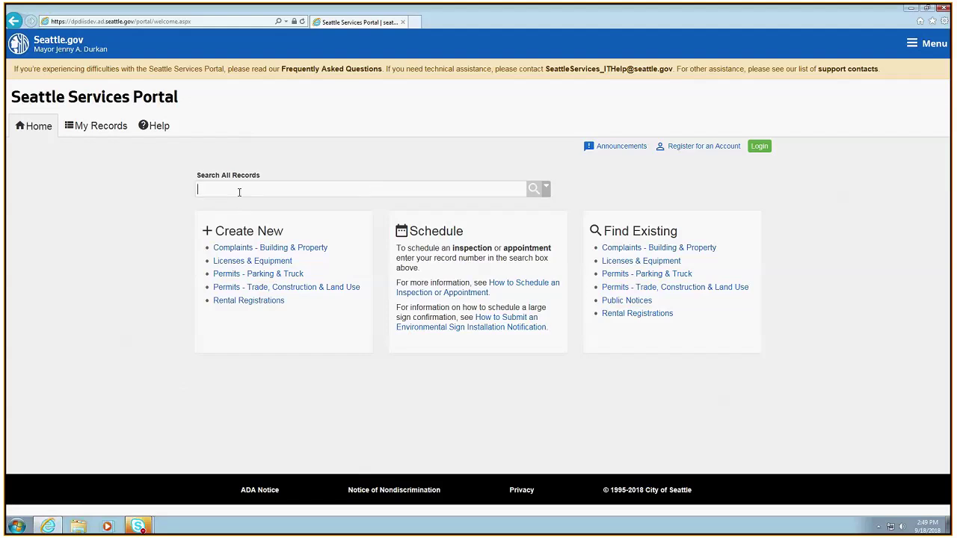
{"action": "type", "text": "6666529"}
{"action": "key", "text": "Return"}
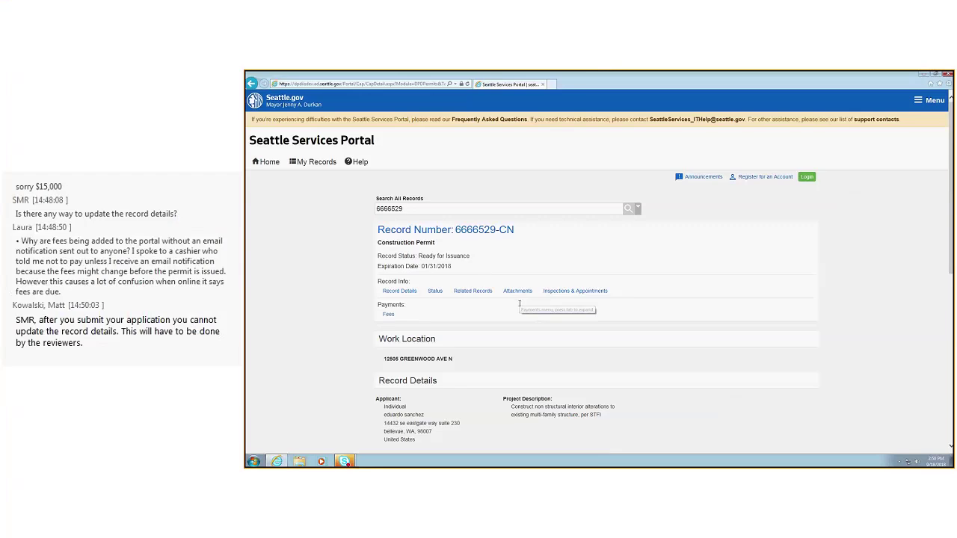
Open the Fees list for record 6666529-CN, pay the invoice, and check out the $29,418.50
{"action": "scroll", "coordinate": [374, 321], "scroll_direction": "down", "scroll_amount": 1}
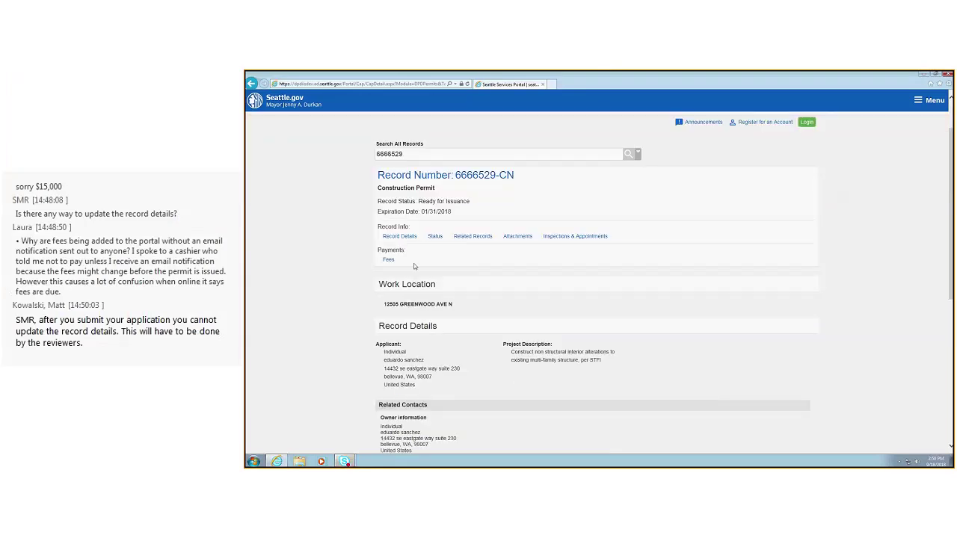
{"action": "left_click", "coordinate": [388, 261]}
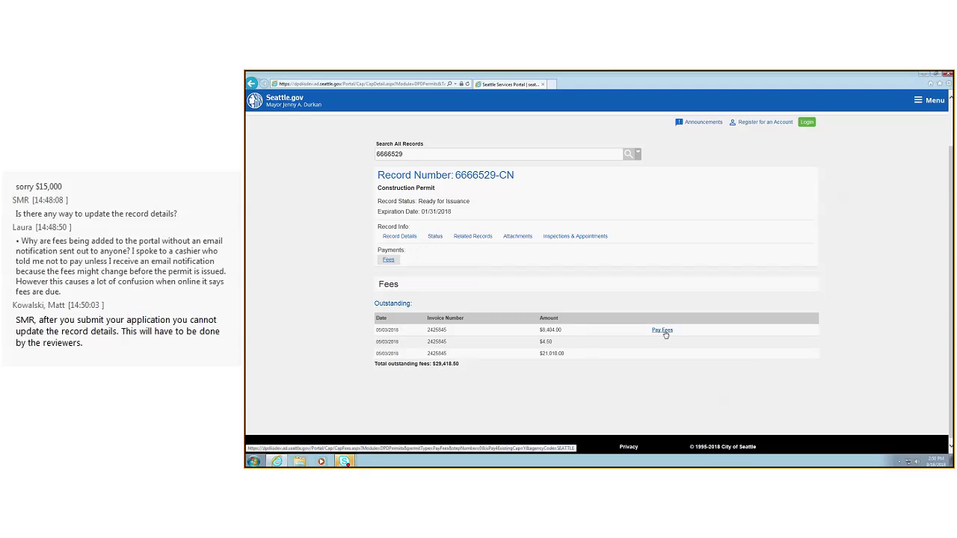
{"action": "left_click", "coordinate": [664, 331]}
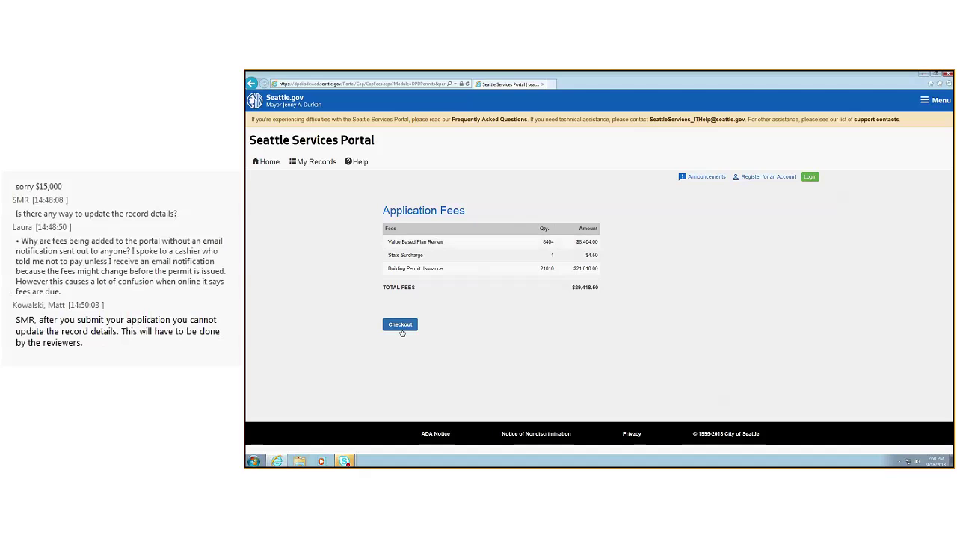
{"action": "left_click", "coordinate": [401, 328]}
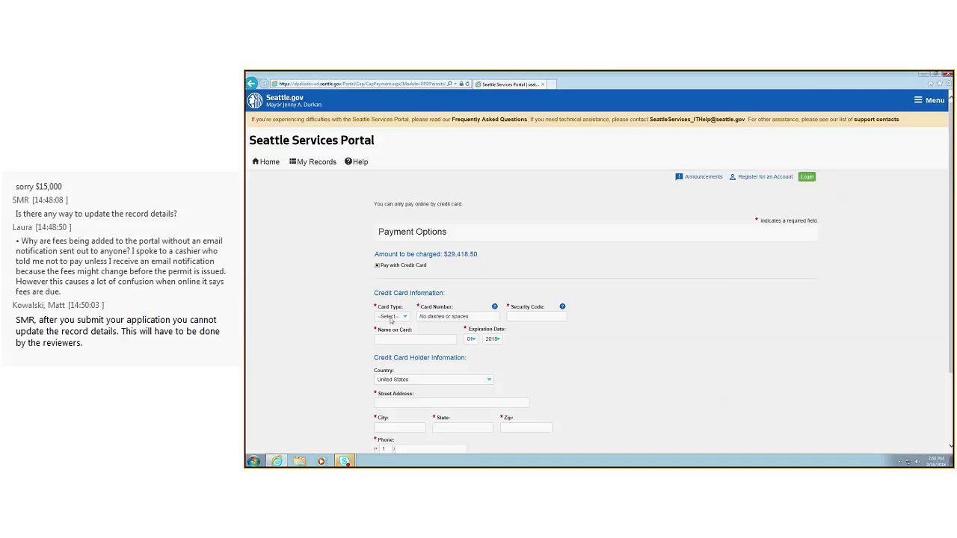
Choose Visa and enter the card number, security code, name on card and expiration year 2021
{"action": "left_click", "coordinate": [391, 320]}
{"action": "left_click", "coordinate": [396, 326]}
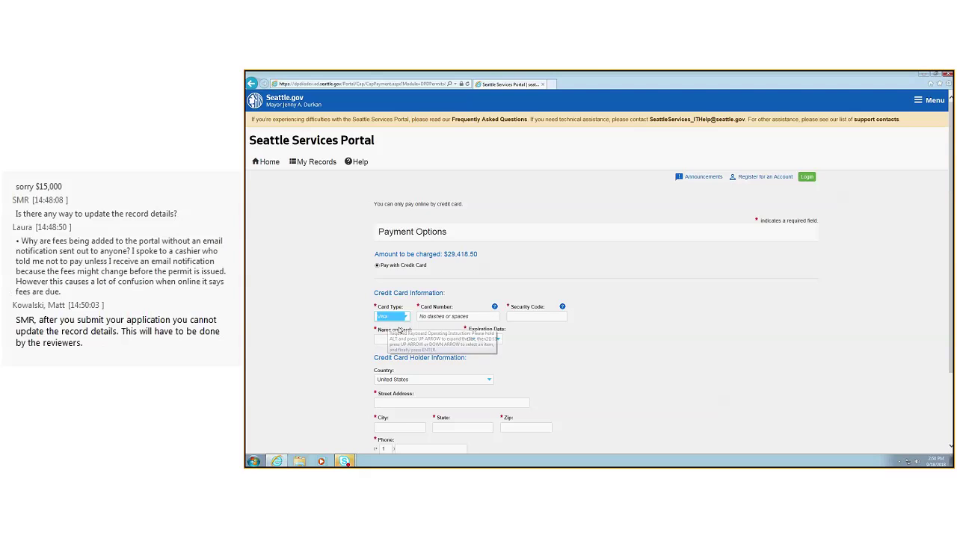
{"action": "left_click", "coordinate": [434, 317]}
{"action": "type", "text": "41111"}
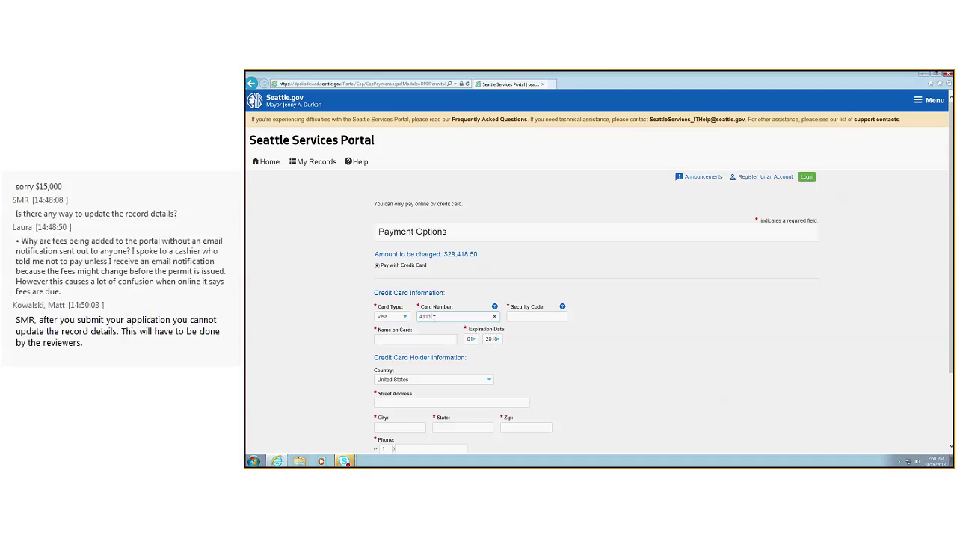
{"action": "type", "text": "1111"}
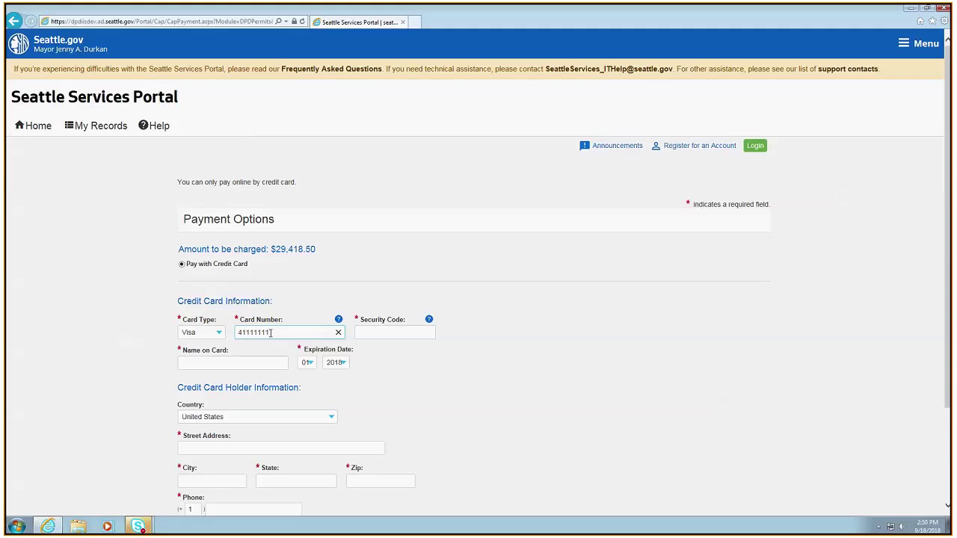
{"action": "type", "text": "1111111"}
{"action": "left_click", "coordinate": [384, 333]}
{"action": "type", "text": "123"}
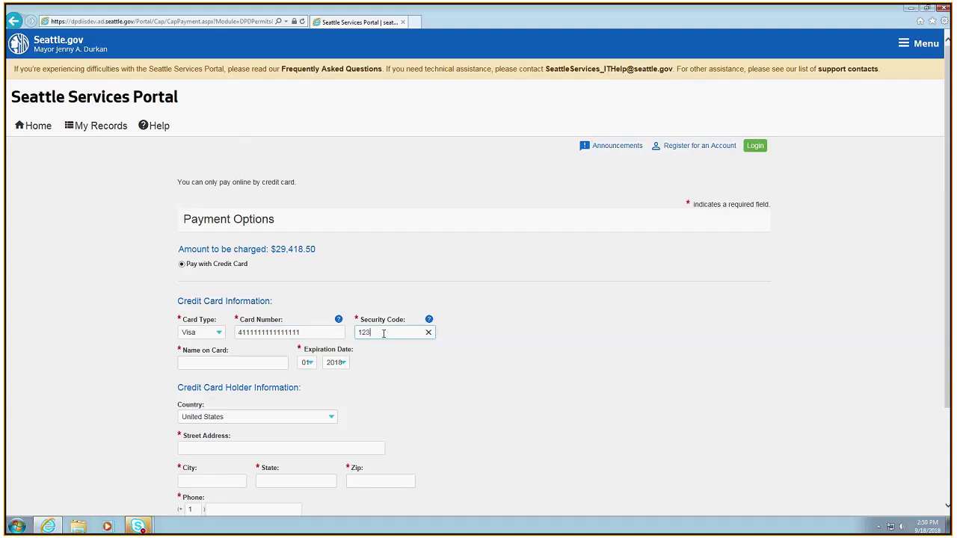
{"action": "left_click", "coordinate": [229, 365]}
{"action": "type", "text": "me"}
{"action": "left_click", "coordinate": [336, 363]}
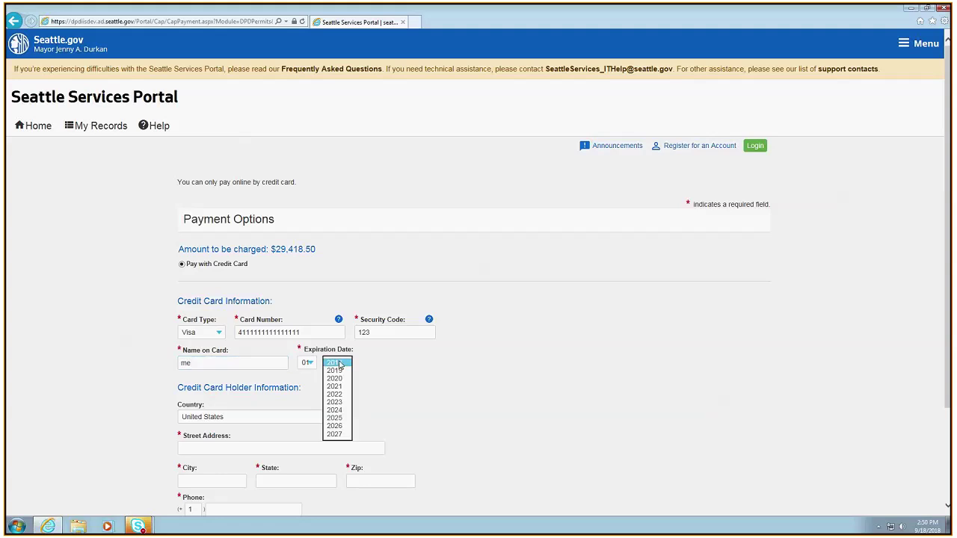
{"action": "left_click", "coordinate": [335, 386]}
Enter the cardholder's street address, city, state, zip and phone number, then submit the payment
{"action": "left_click", "coordinate": [212, 447]}
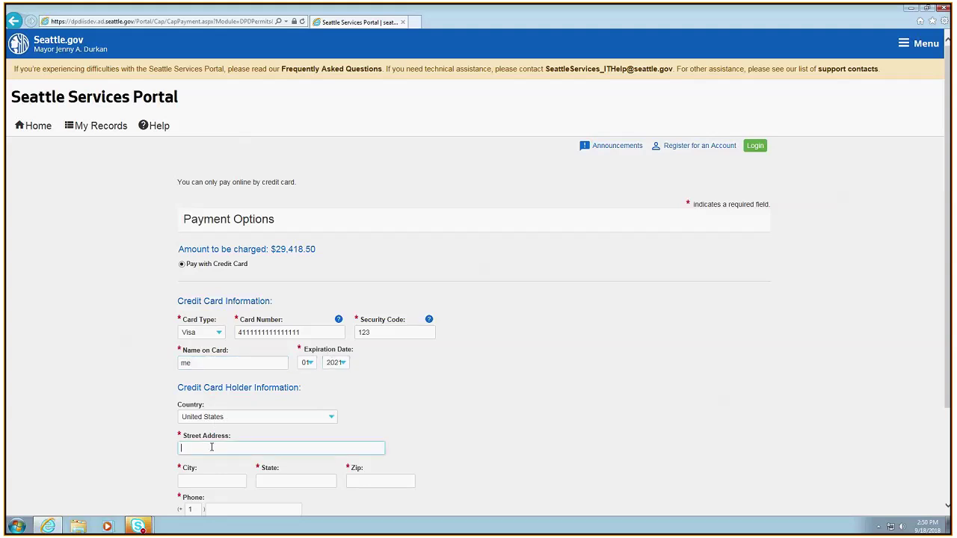
{"action": "type", "text": "700 5th ave"}
{"action": "left_click", "coordinate": [197, 480]}
{"action": "type", "text": "seattle"}
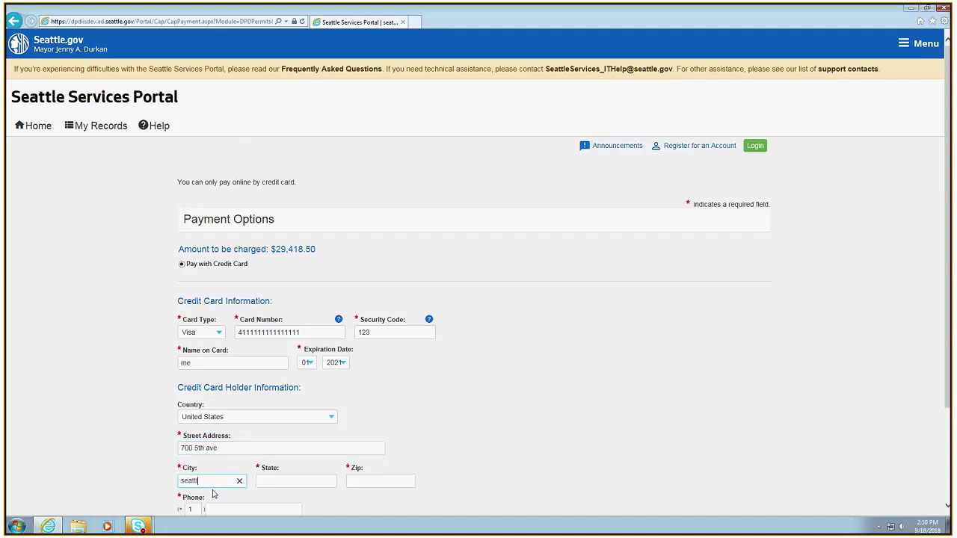
{"action": "left_click", "coordinate": [286, 481]}
{"action": "type", "text": "wa"}
{"action": "left_click", "coordinate": [373, 480]}
{"action": "type", "text": "98373"}
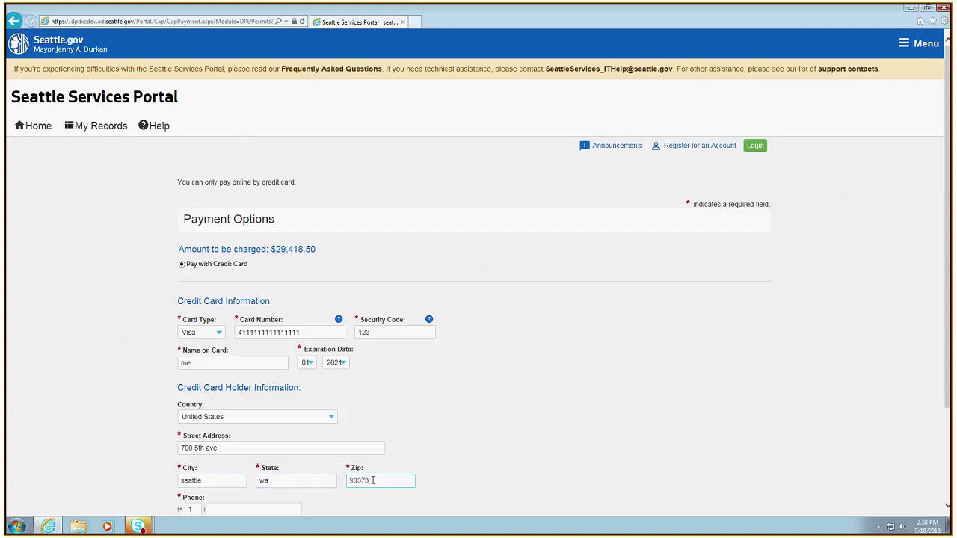
{"action": "scroll", "coordinate": [322, 418], "scroll_direction": "down", "scroll_amount": 2}
{"action": "left_click", "coordinate": [234, 388]}
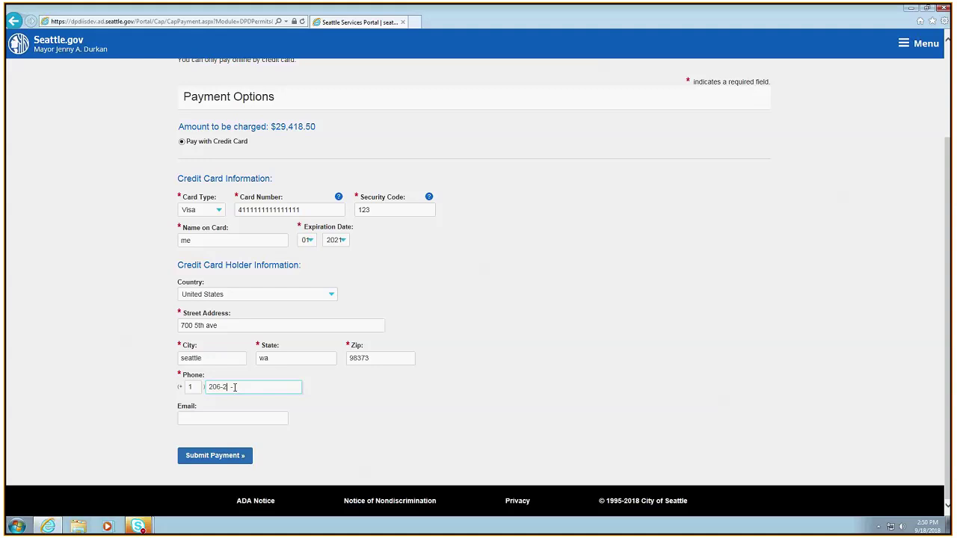
{"action": "left_click", "coordinate": [216, 458]}
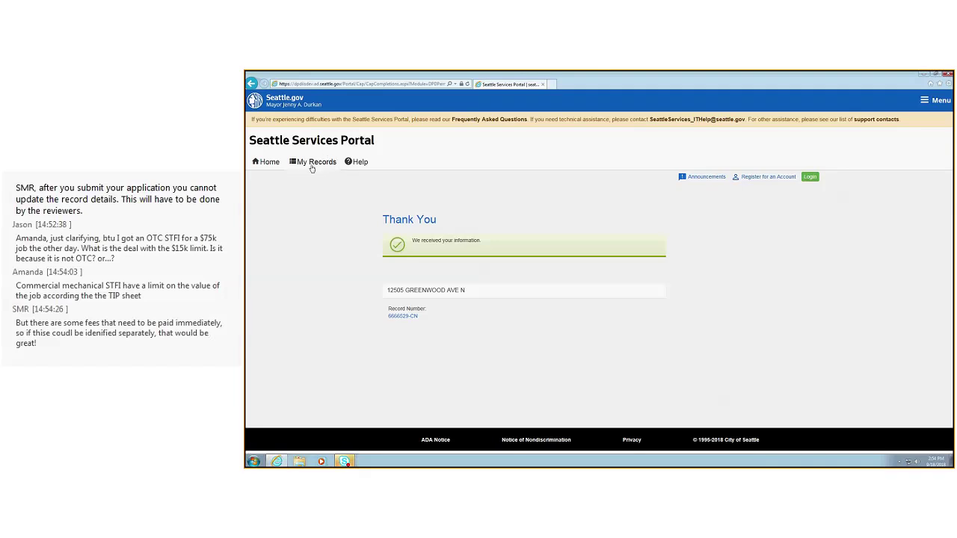
From the Thank You page, open the My Records category list
{"action": "left_click", "coordinate": [314, 168]}
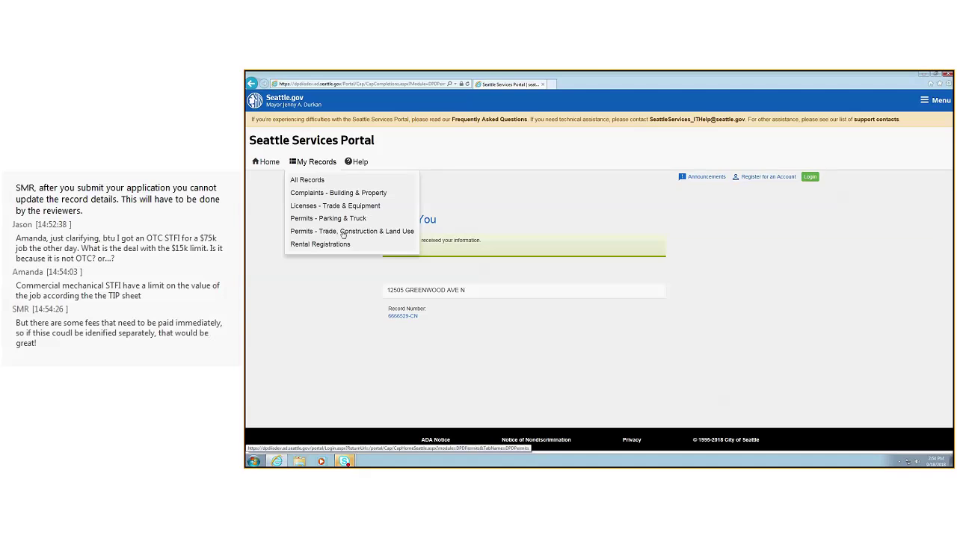
Choose Permits - Trade, Construction & Land Use and sign in with the account username and password
{"action": "left_click", "coordinate": [344, 232]}
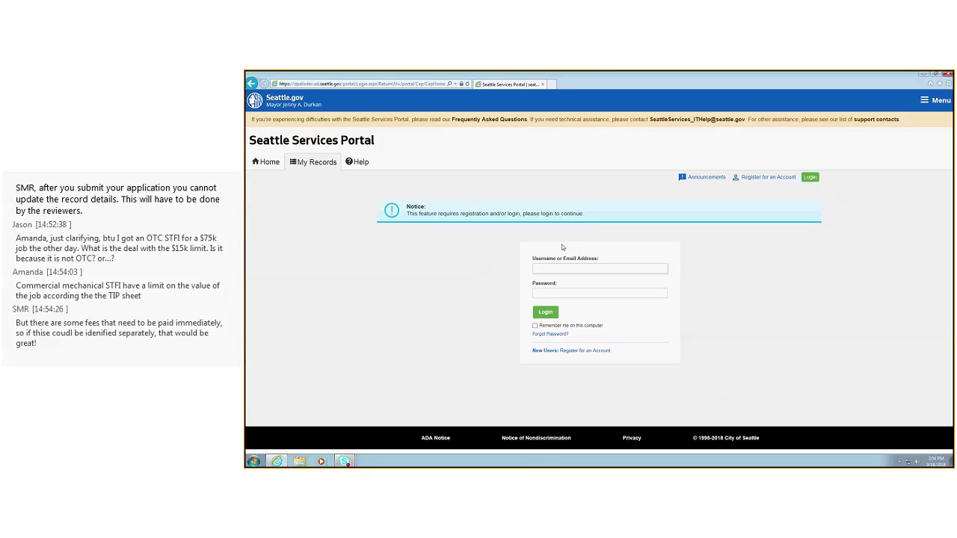
{"action": "key", "text": "Tab"}
{"action": "type", "text": "******"}
{"action": "key", "text": "Return"}
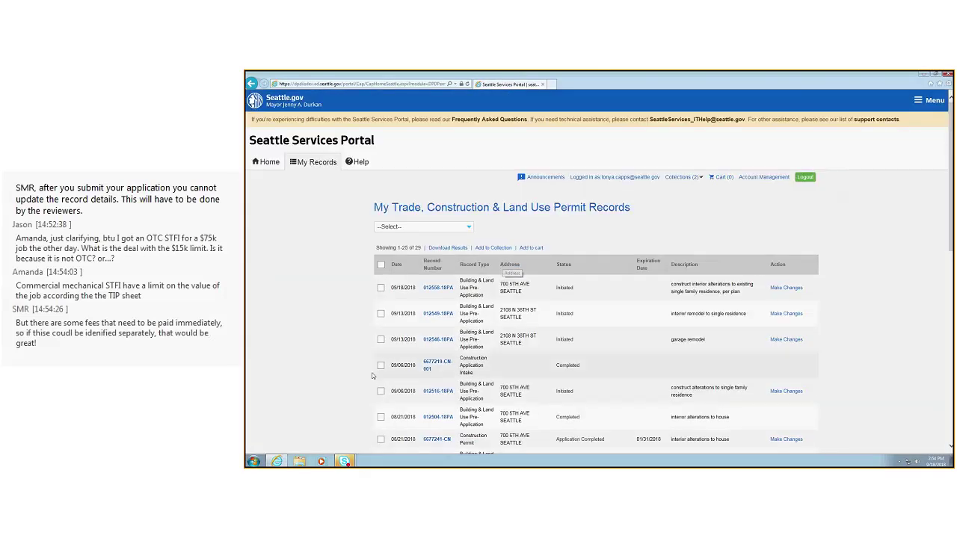
Go to page 2 of the permit records, listing records 26-29 including 6666526-BK
{"action": "scroll", "coordinate": [548, 346], "scroll_direction": "down", "scroll_amount": 2}
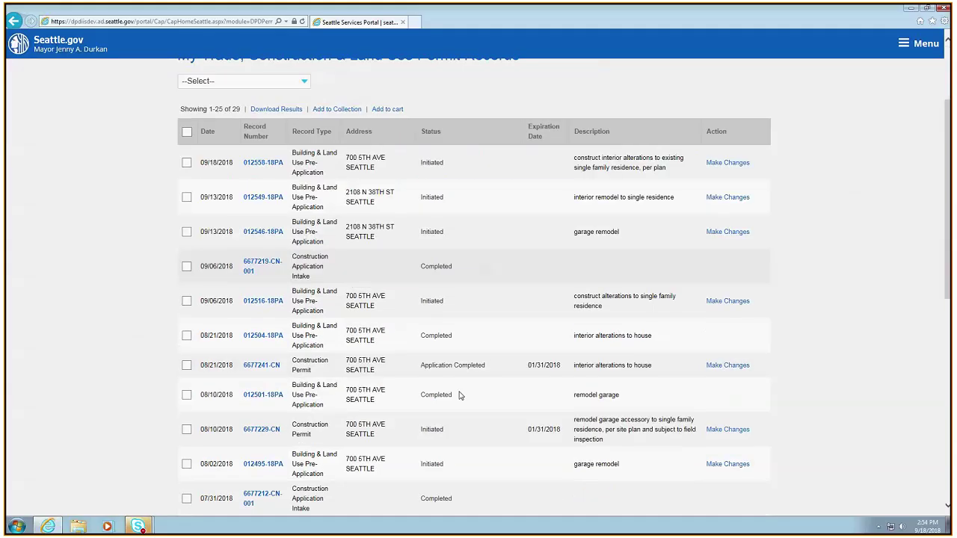
{"action": "scroll", "coordinate": [460, 395], "scroll_direction": "down", "scroll_amount": 5}
{"action": "scroll", "coordinate": [460, 396], "scroll_direction": "down", "scroll_amount": 3}
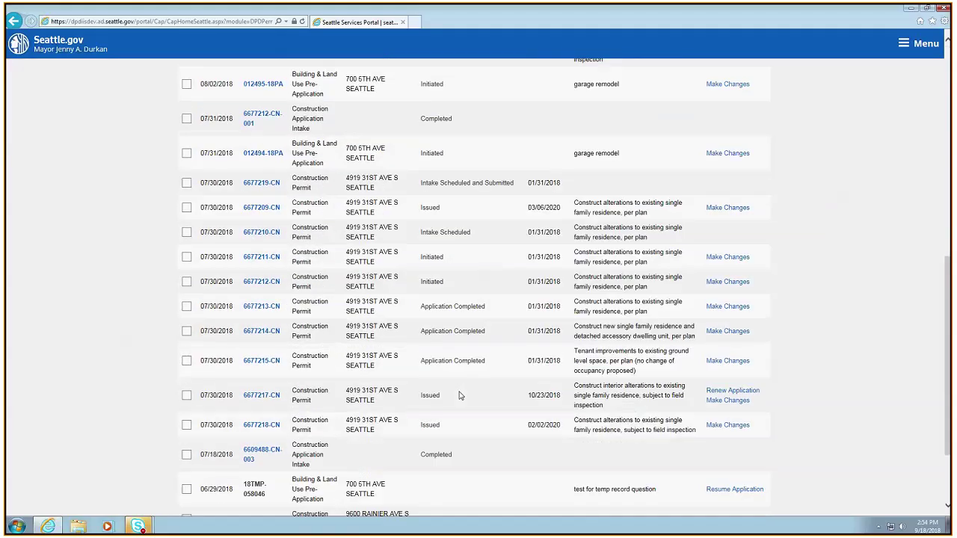
{"action": "scroll", "coordinate": [459, 395], "scroll_direction": "down", "scroll_amount": 3}
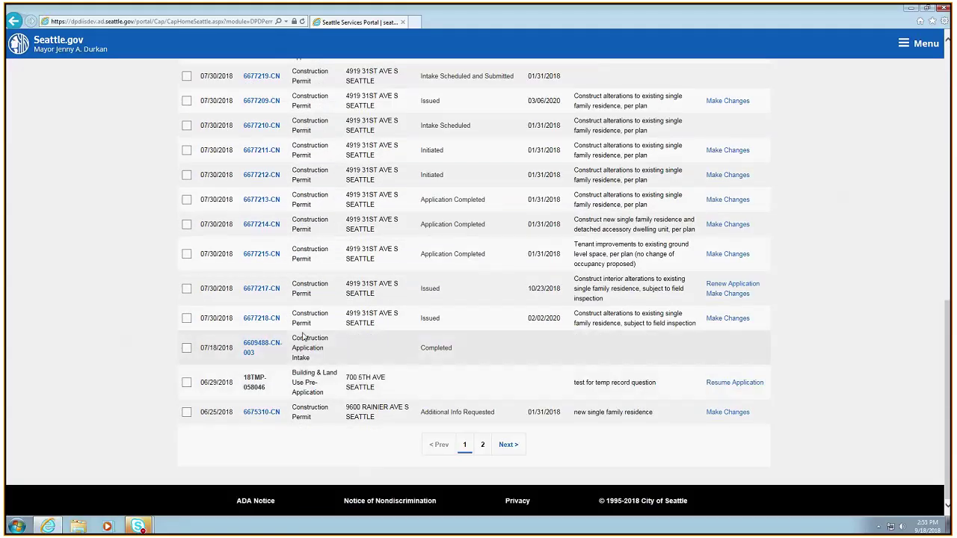
{"action": "left_click", "coordinate": [508, 445]}
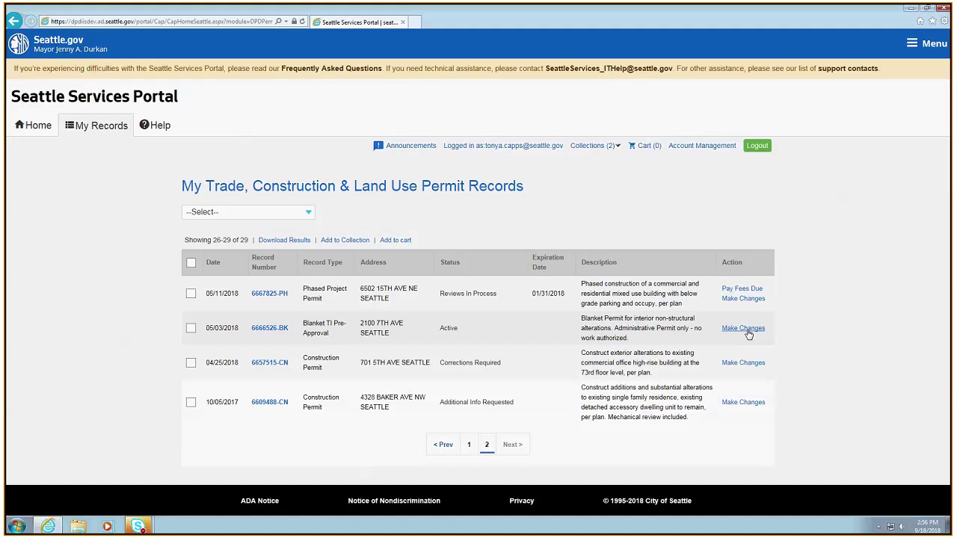
Open record 6666526-BK and select its record number for copying
{"action": "left_click", "coordinate": [269, 329]}
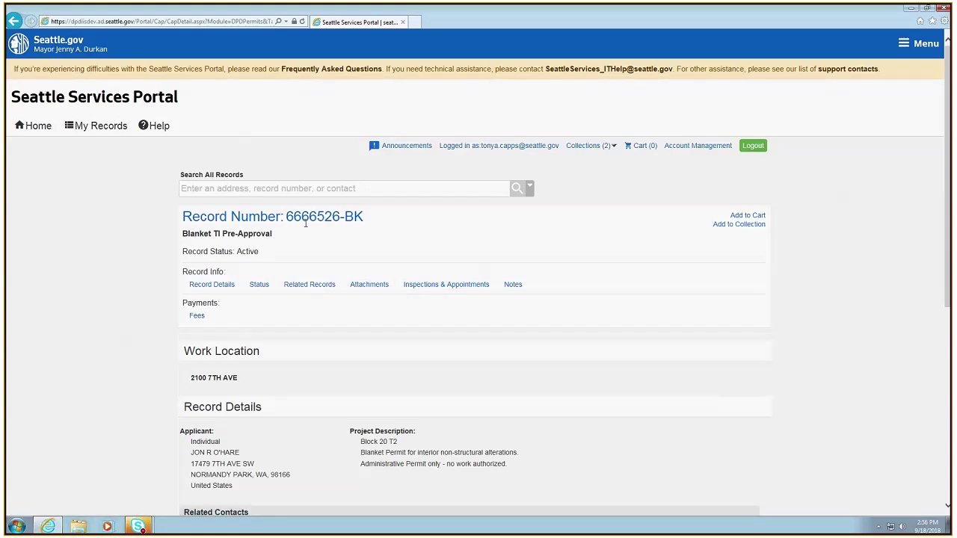
{"action": "left_click_drag", "start_coordinate": [286, 217], "coordinate": [364, 216]}
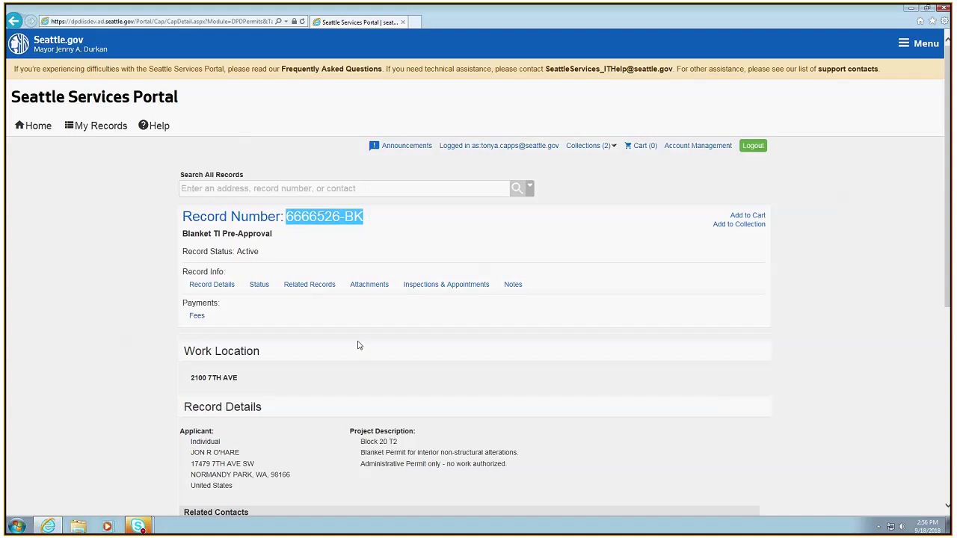
{"action": "scroll", "coordinate": [360, 345], "scroll_direction": "down", "scroll_amount": 2}
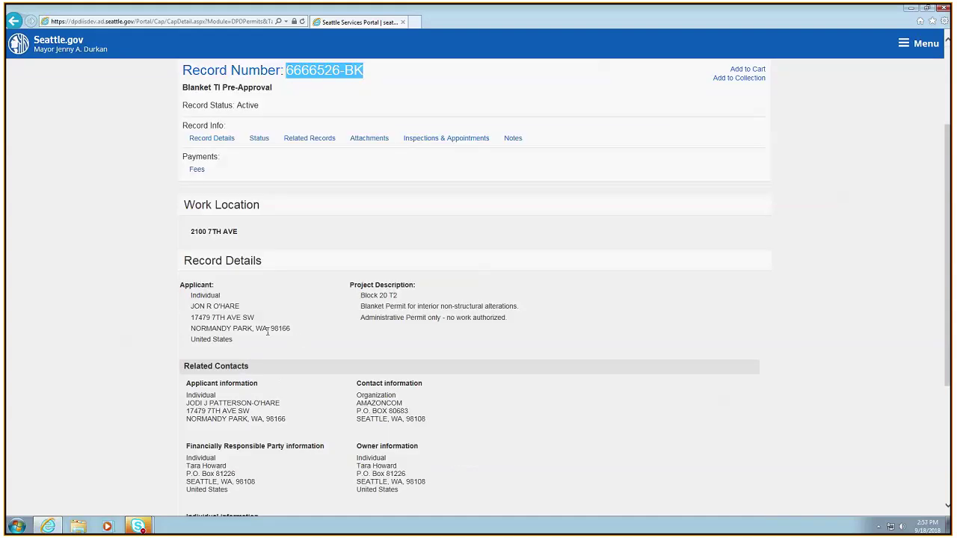
{"action": "scroll", "coordinate": [344, 351], "scroll_direction": "down", "scroll_amount": 2}
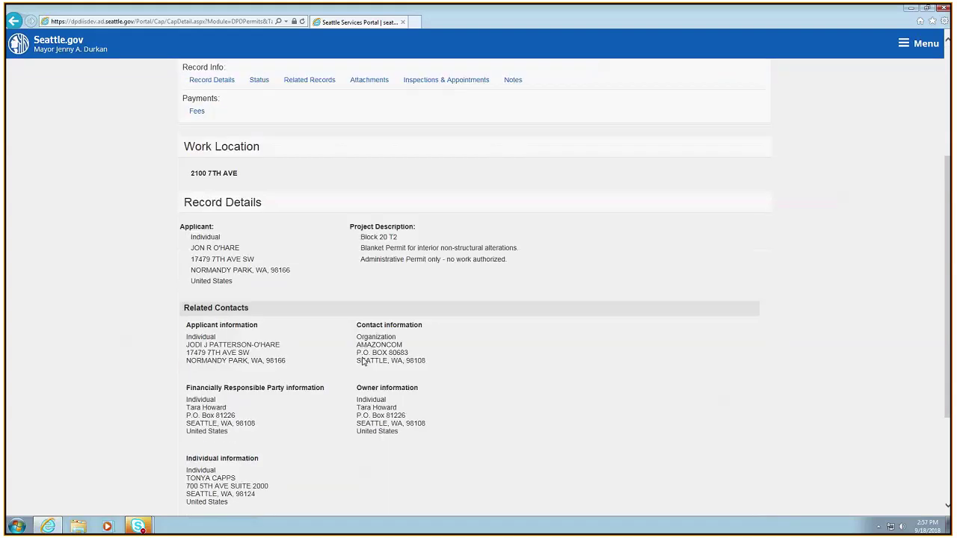
{"action": "scroll", "coordinate": [288, 338], "scroll_direction": "up", "scroll_amount": 1}
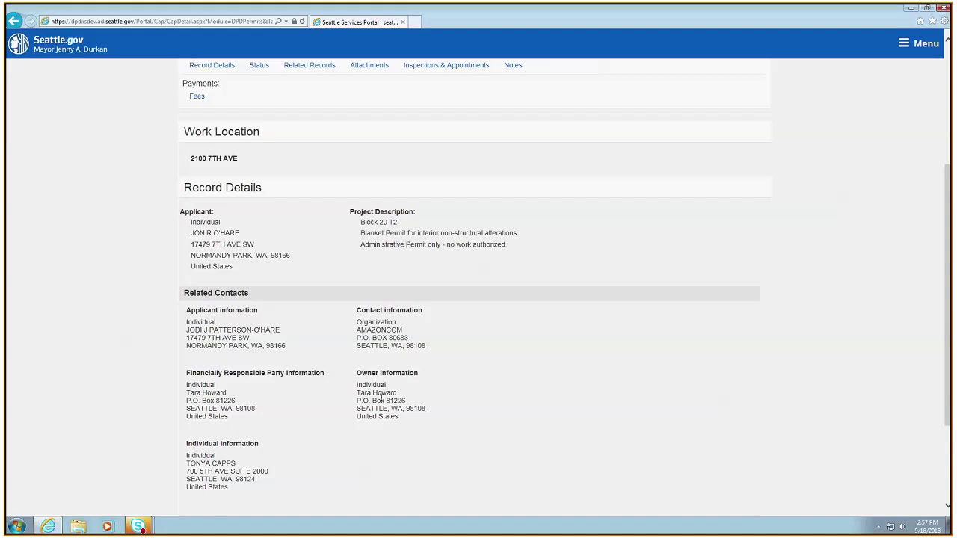
{"action": "scroll", "coordinate": [309, 360], "scroll_direction": "up", "scroll_amount": 1}
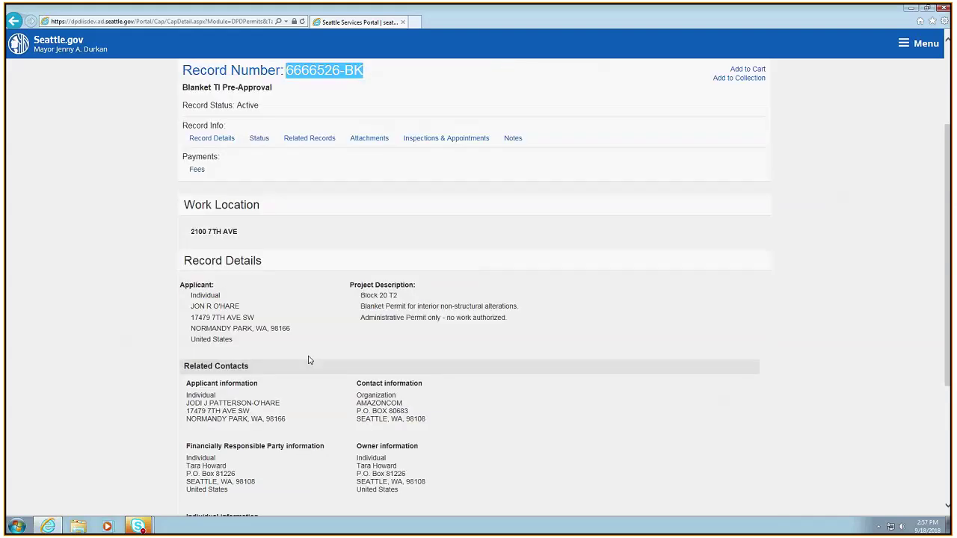
{"action": "scroll", "coordinate": [310, 360], "scroll_direction": "up", "scroll_amount": 2}
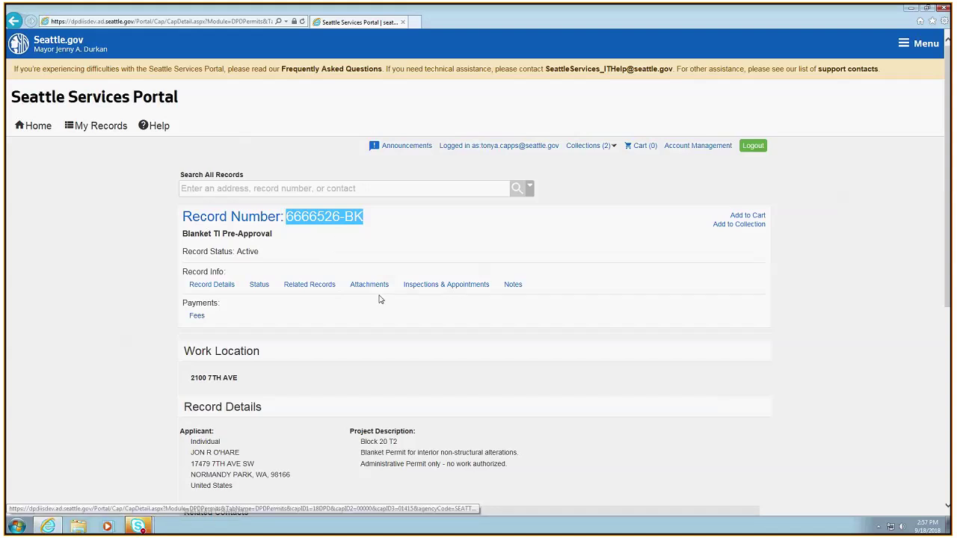
Scroll through the record details down to the Create Amendment option
{"action": "scroll", "coordinate": [179, 275], "scroll_direction": "down", "scroll_amount": 4}
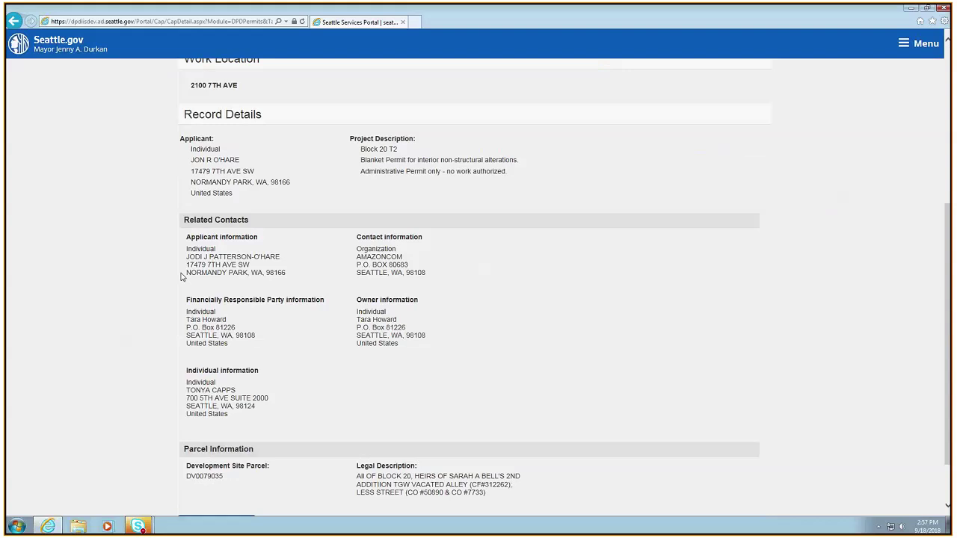
{"action": "scroll", "coordinate": [348, 353], "scroll_direction": "down", "scroll_amount": 1}
{"action": "scroll", "coordinate": [396, 379], "scroll_direction": "up", "scroll_amount": 5}
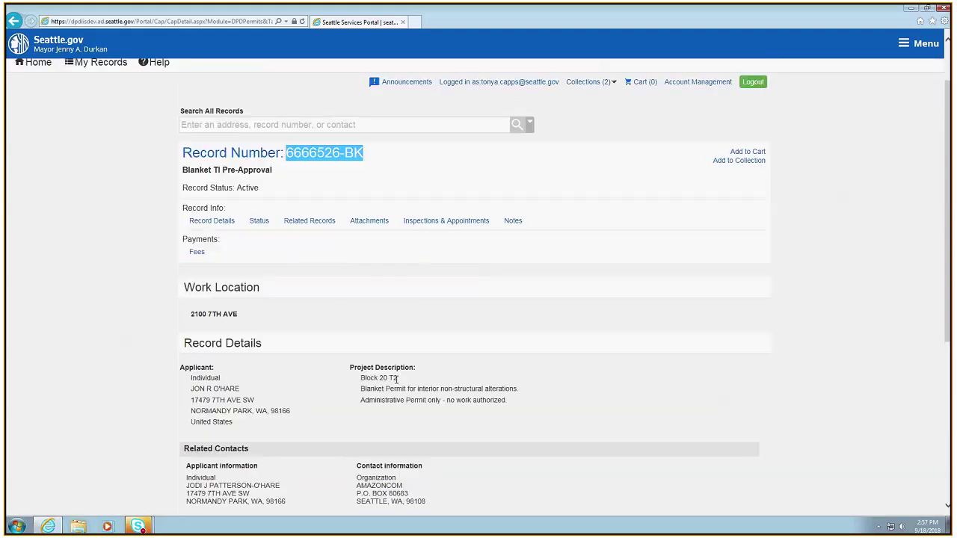
{"action": "scroll", "coordinate": [419, 392], "scroll_direction": "up", "scroll_amount": 2}
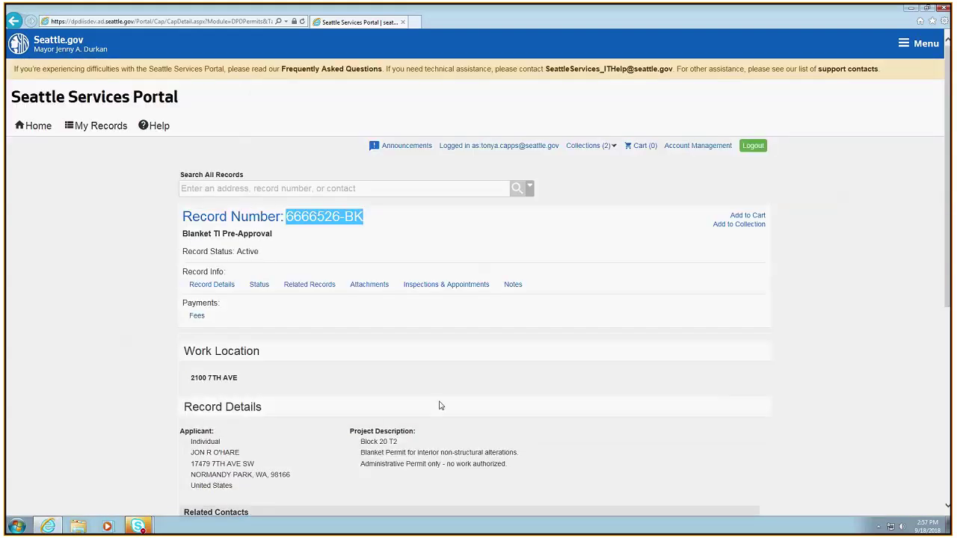
{"action": "scroll", "coordinate": [441, 407], "scroll_direction": "down", "scroll_amount": 5}
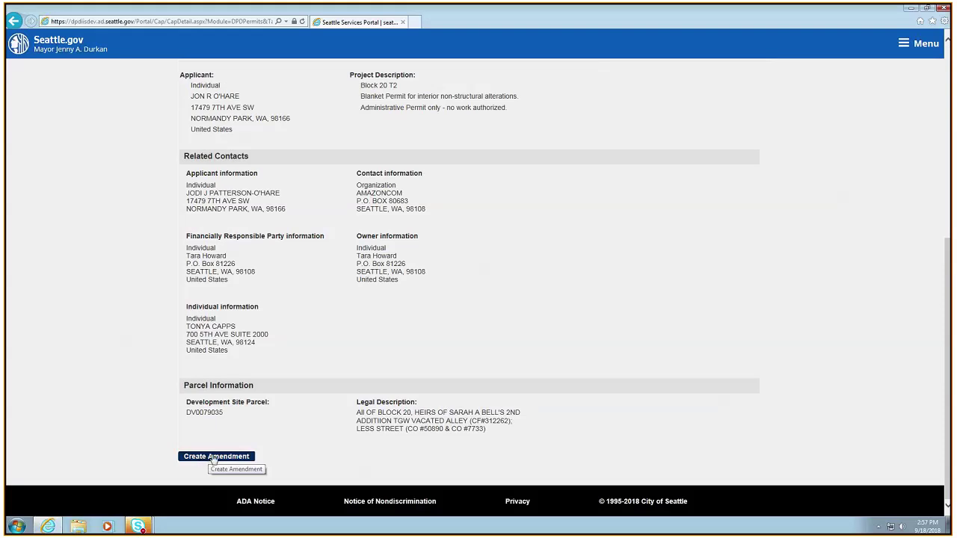
{"action": "left_click", "coordinate": [227, 457]}
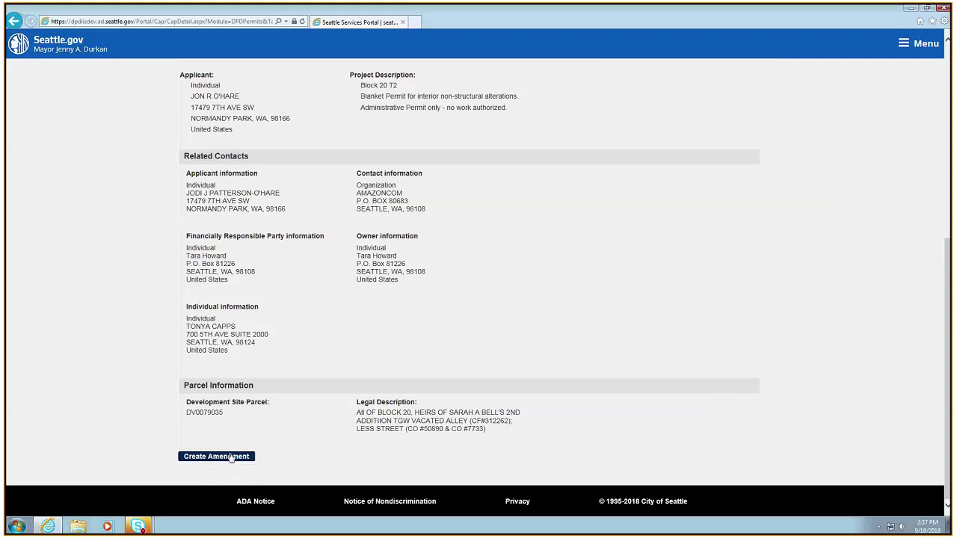
{"action": "scroll", "coordinate": [233, 445], "scroll_direction": "up", "scroll_amount": 1}
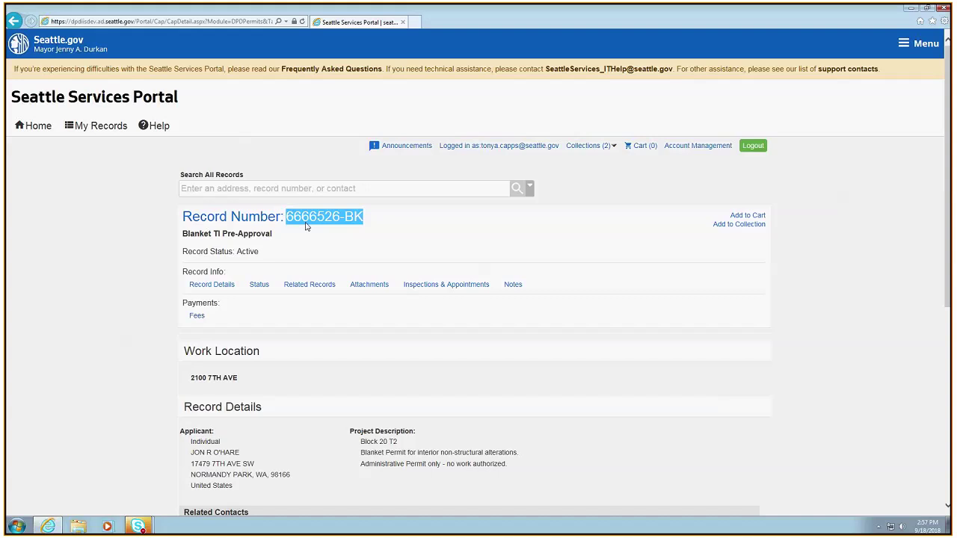
{"action": "scroll", "coordinate": [288, 426], "scroll_direction": "down", "scroll_amount": 5}
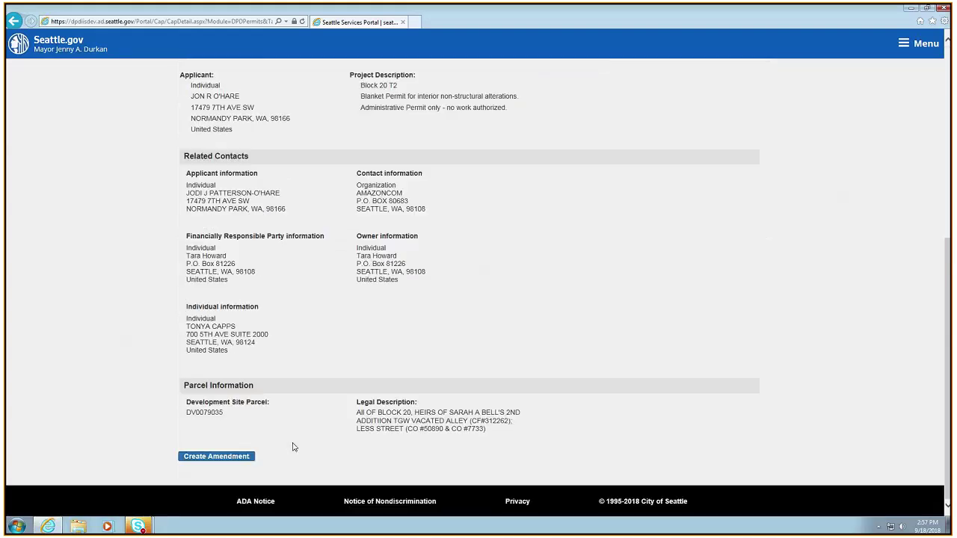
Create a Blanket Tenant Improvement Permit amendment of record 6666526-BK and continue
{"action": "left_click", "coordinate": [225, 458]}
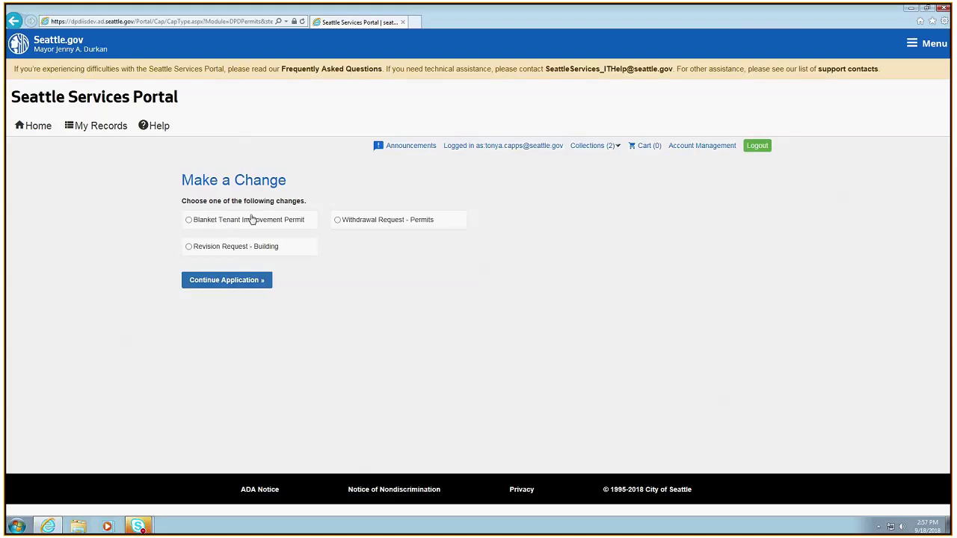
{"action": "left_click", "coordinate": [191, 221]}
{"action": "left_click", "coordinate": [232, 283]}
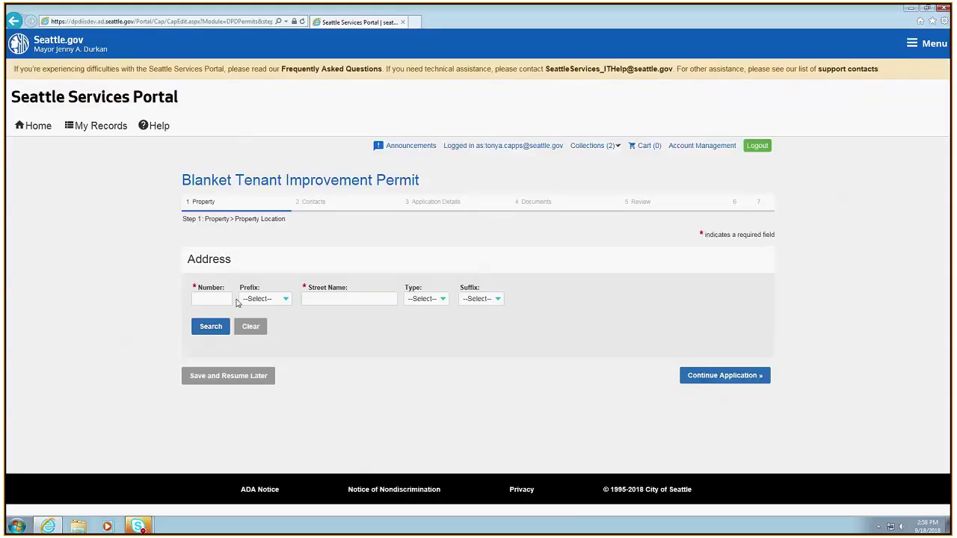
Run an address search and dismiss the search results
{"action": "left_click", "coordinate": [211, 327]}
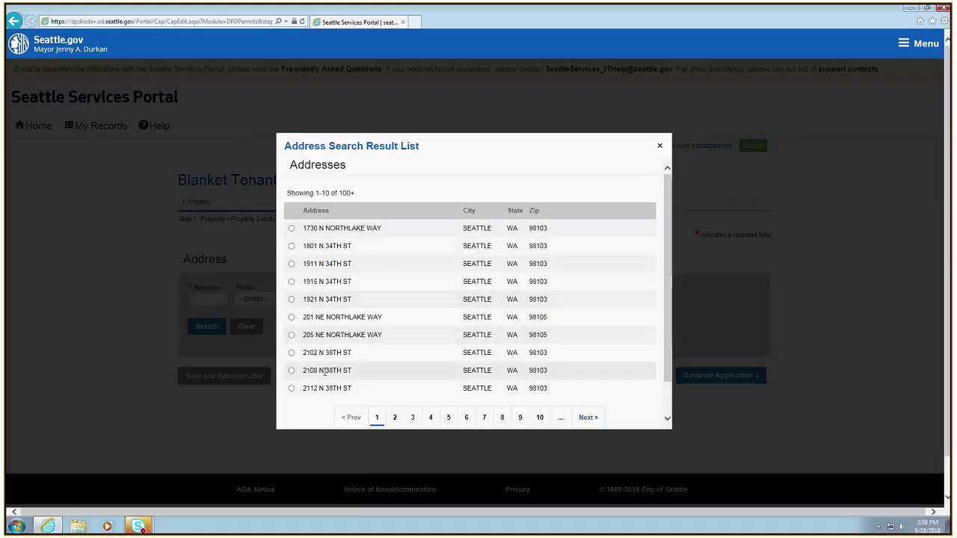
{"action": "scroll", "coordinate": [322, 370], "scroll_direction": "down", "scroll_amount": 3}
{"action": "scroll", "coordinate": [326, 376], "scroll_direction": "up", "scroll_amount": 3}
{"action": "left_click", "coordinate": [654, 148]}
{"action": "left_click", "coordinate": [222, 301]}
{"action": "type", "text": "2100"}
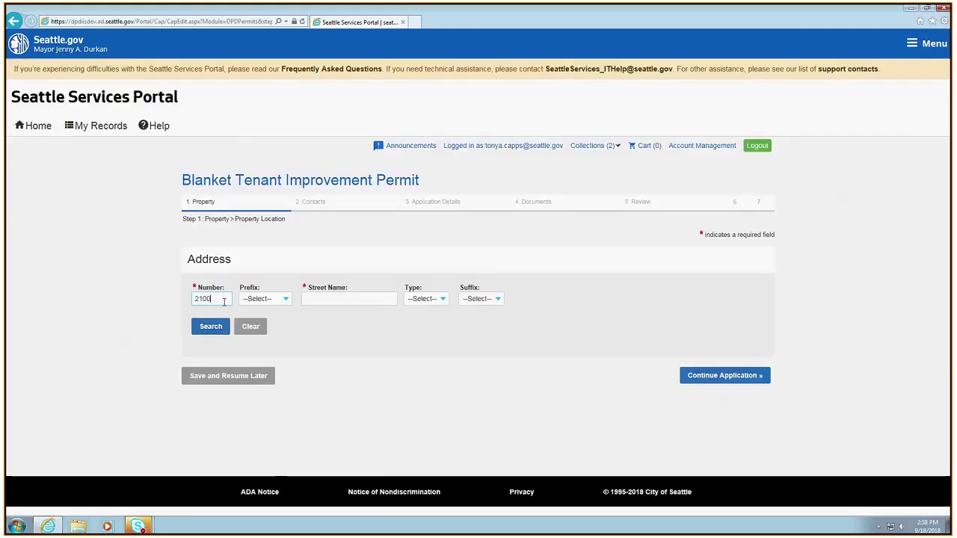
{"action": "left_click", "coordinate": [335, 299]}
{"action": "type", "text": "7"}
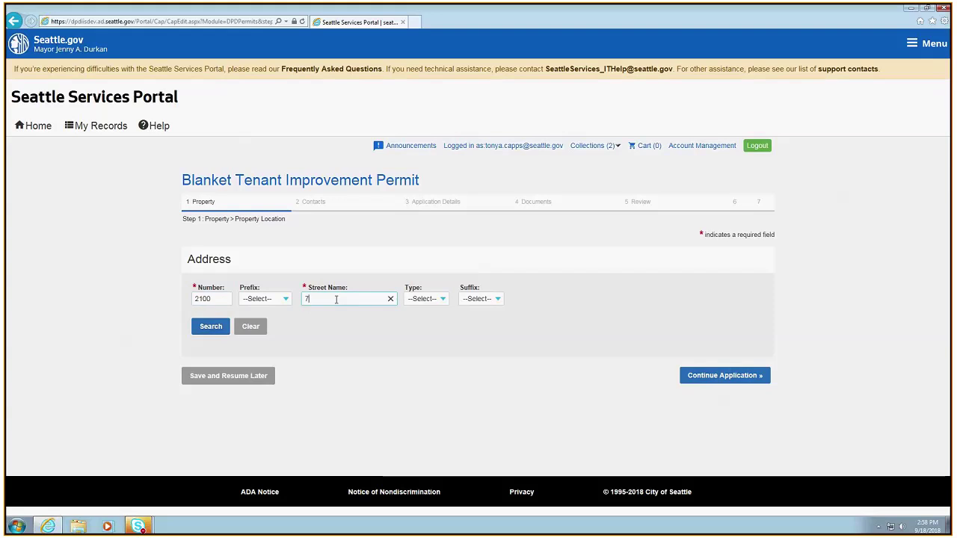
{"action": "type", "text": "th"}
{"action": "left_click", "coordinate": [423, 299]}
{"action": "left_click", "coordinate": [422, 310]}
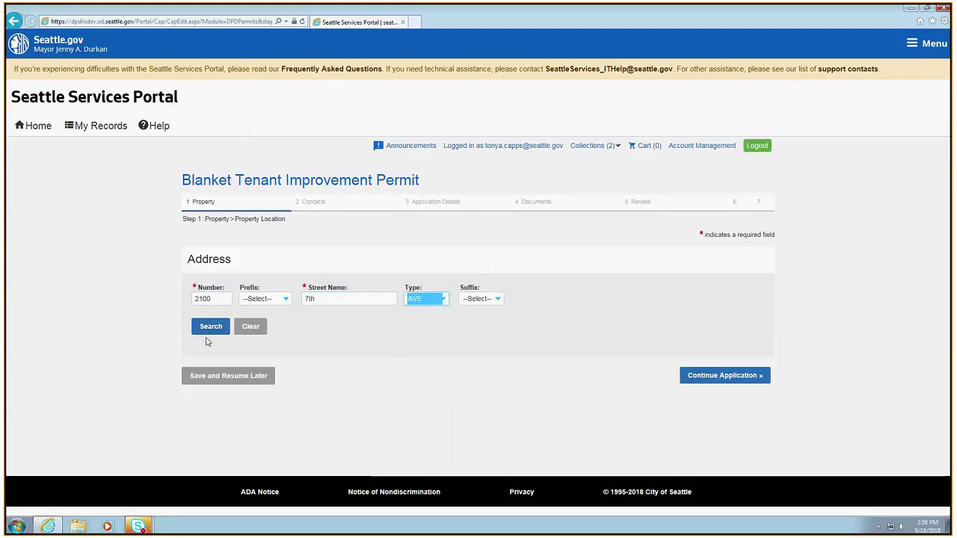
{"action": "left_click", "coordinate": [212, 334]}
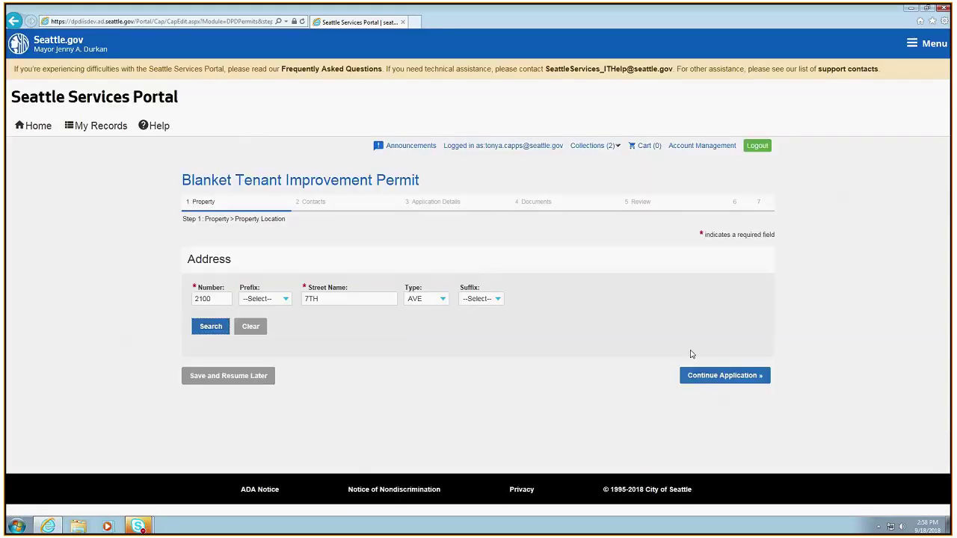
{"action": "left_click", "coordinate": [715, 377]}
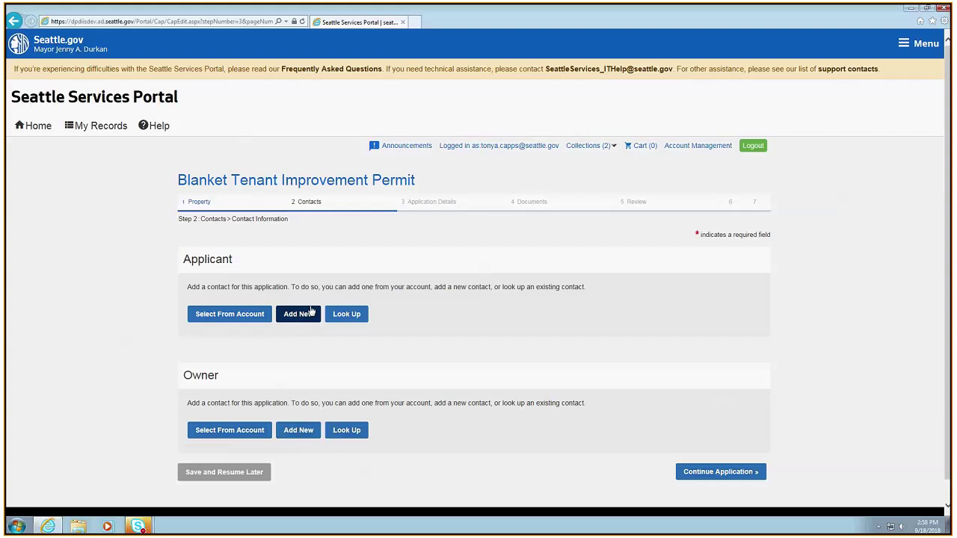
{"action": "left_click", "coordinate": [354, 315]}
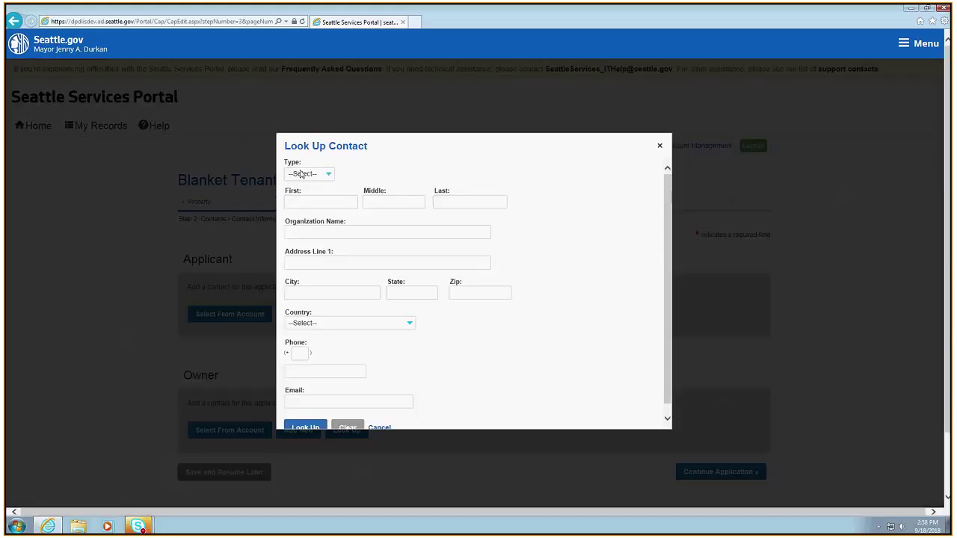
{"action": "left_click", "coordinate": [313, 206]}
{"action": "type", "text": "matt"}
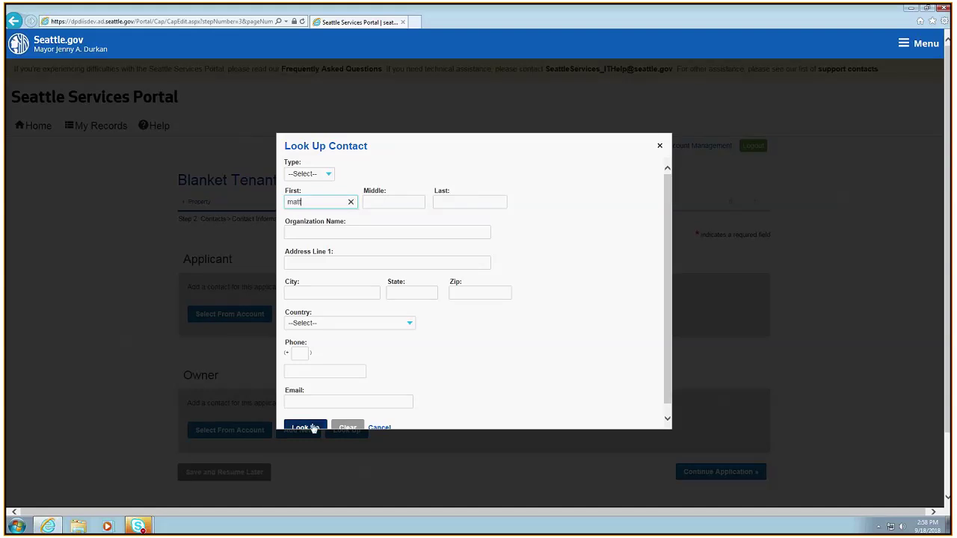
{"action": "left_click", "coordinate": [307, 427]}
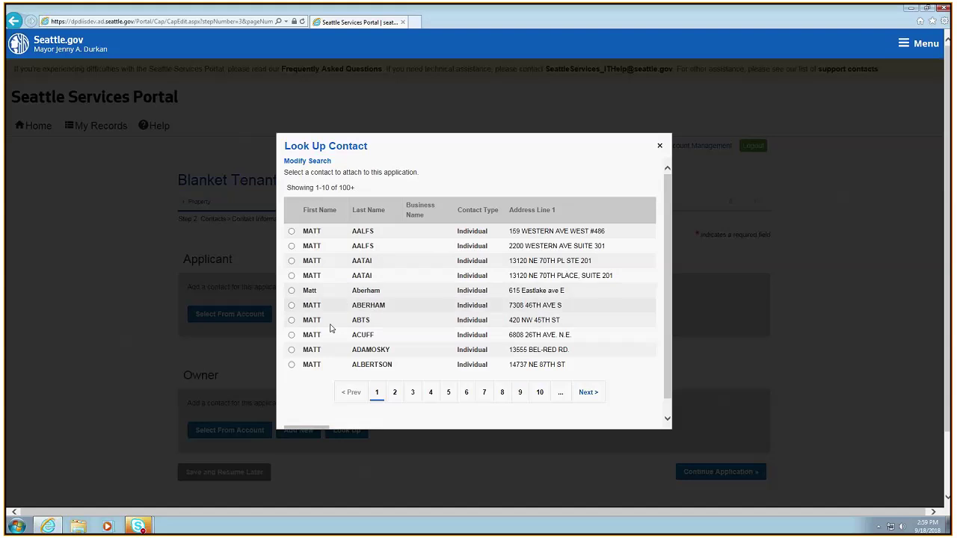
{"action": "left_click", "coordinate": [292, 350]}
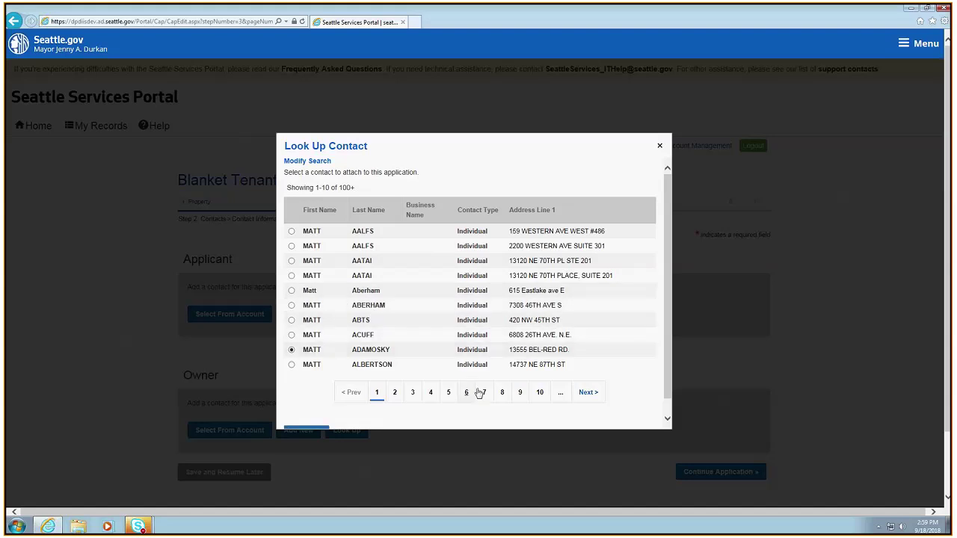
{"action": "scroll", "coordinate": [478, 394], "scroll_direction": "down", "scroll_amount": 3}
{"action": "left_click", "coordinate": [307, 343]}
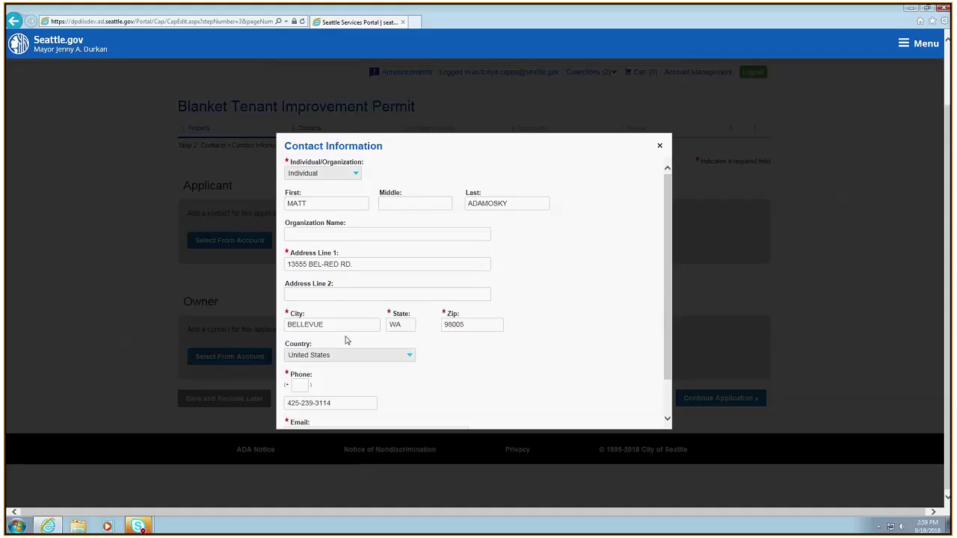
{"action": "scroll", "coordinate": [353, 319], "scroll_direction": "down", "scroll_amount": 1}
{"action": "scroll", "coordinate": [352, 321], "scroll_direction": "down", "scroll_amount": 1}
{"action": "left_click", "coordinate": [287, 390]}
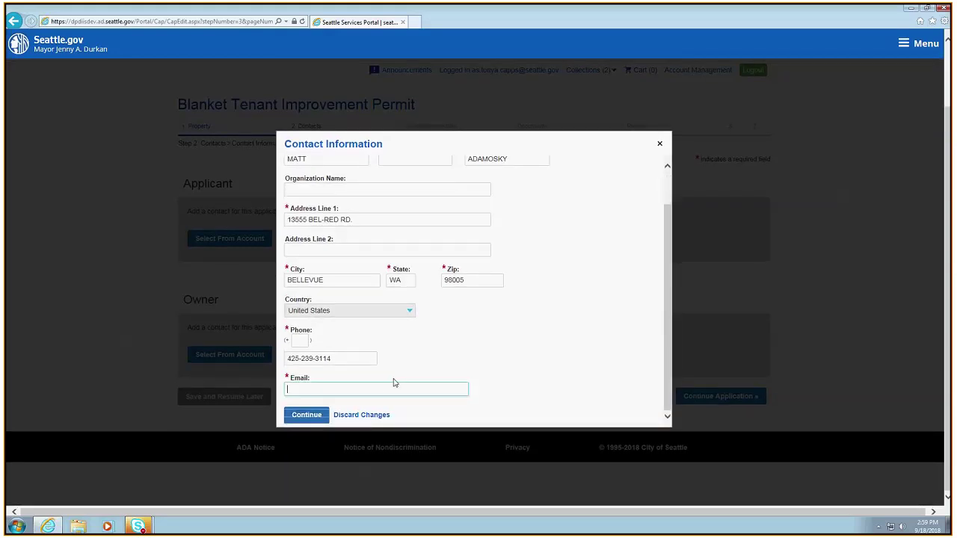
{"action": "left_click", "coordinate": [660, 144]}
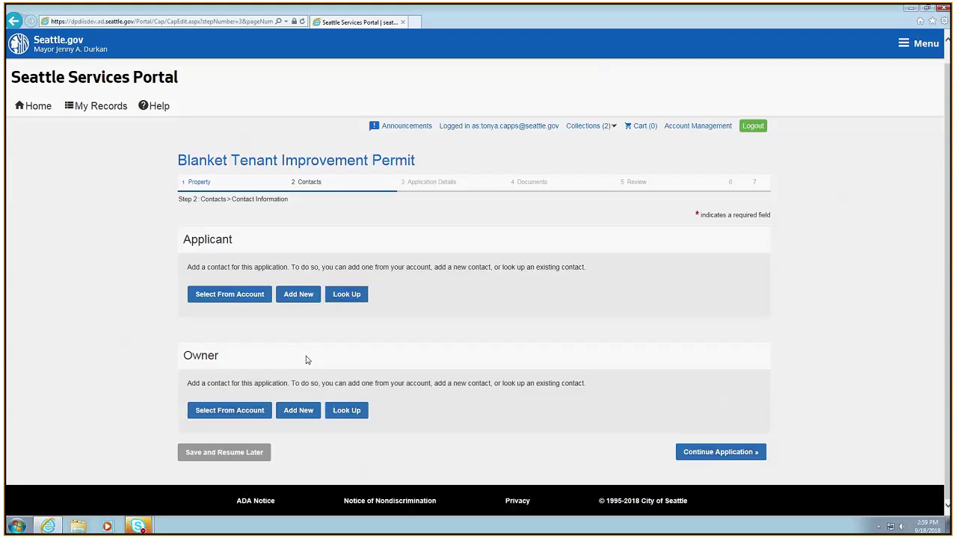
Add the first account contact as Applicant and the second as Owner
{"action": "left_click", "coordinate": [242, 296]}
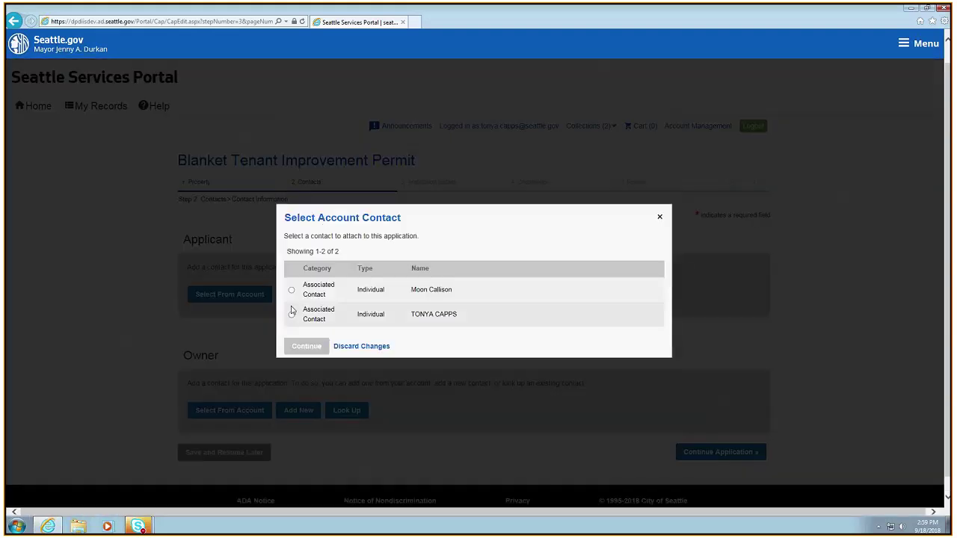
{"action": "left_click", "coordinate": [296, 299]}
{"action": "left_click", "coordinate": [310, 346]}
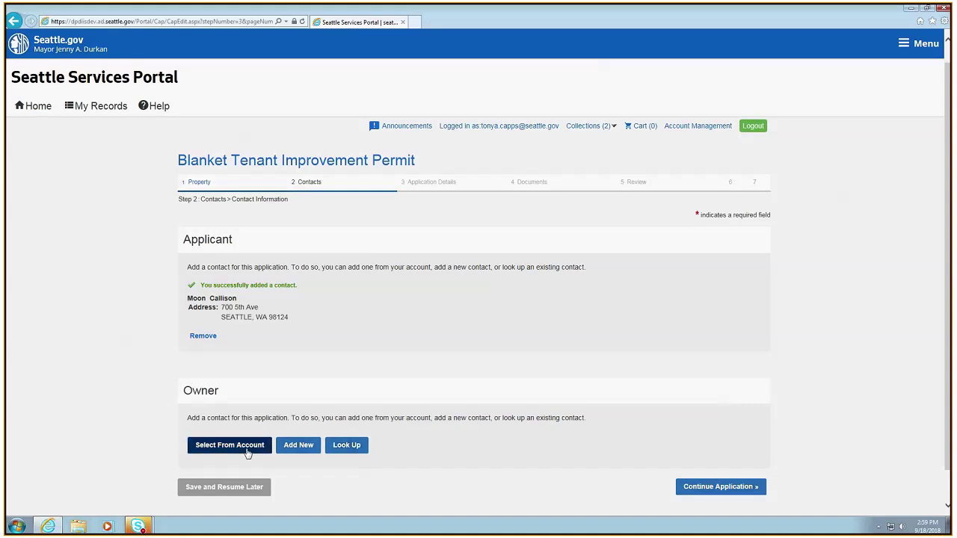
{"action": "left_click", "coordinate": [232, 444]}
{"action": "left_click", "coordinate": [291, 314]}
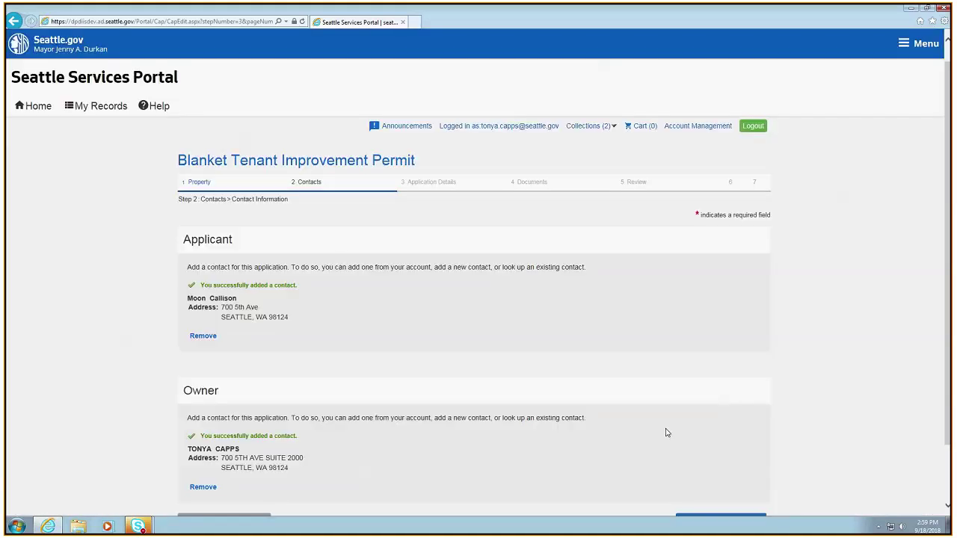
{"action": "scroll", "coordinate": [673, 454], "scroll_direction": "down", "scroll_amount": 2}
Continue to Step 3 Application Details and review the empty Building Code Information form
{"action": "left_click", "coordinate": [714, 453]}
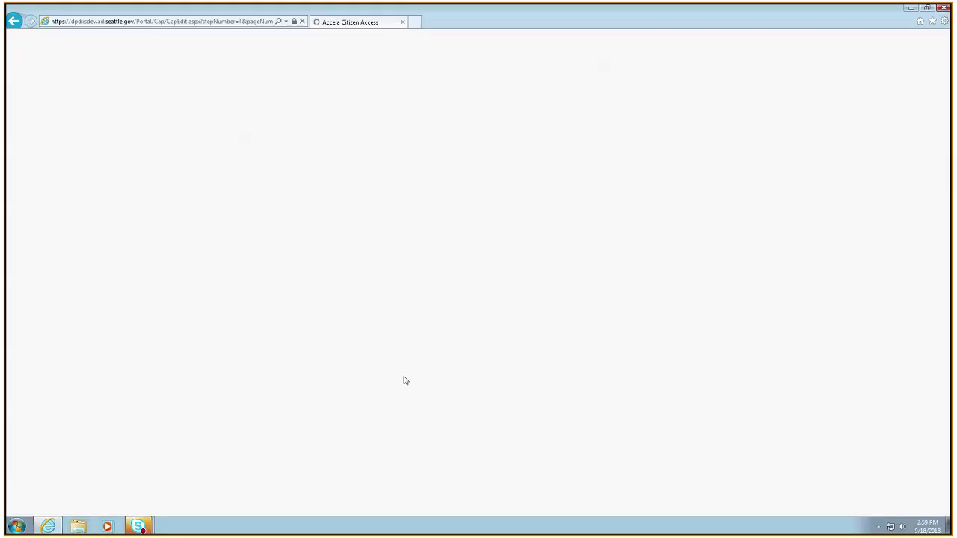
{"action": "scroll", "coordinate": [590, 432], "scroll_direction": "down", "scroll_amount": 1}
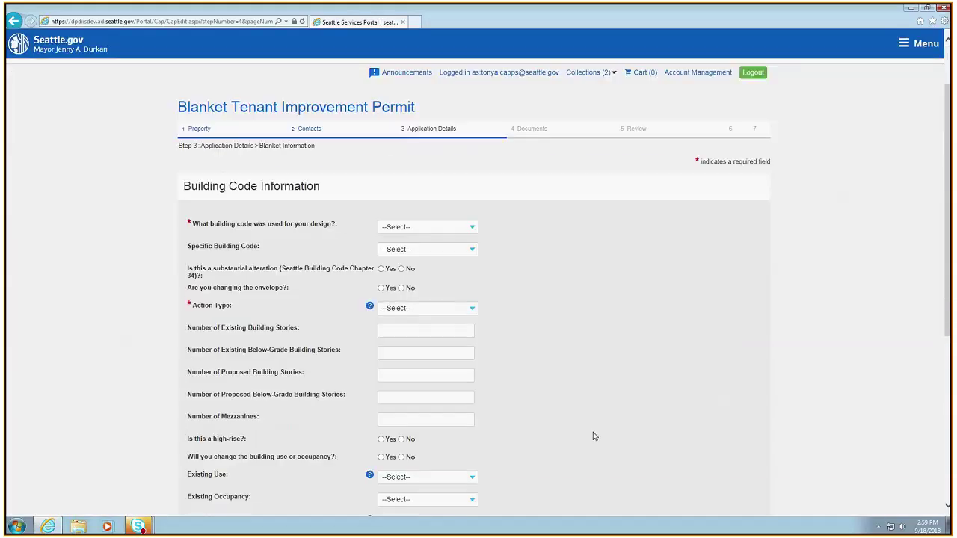
{"action": "scroll", "coordinate": [595, 436], "scroll_direction": "down", "scroll_amount": 2}
{"action": "scroll", "coordinate": [595, 435], "scroll_direction": "down", "scroll_amount": 2}
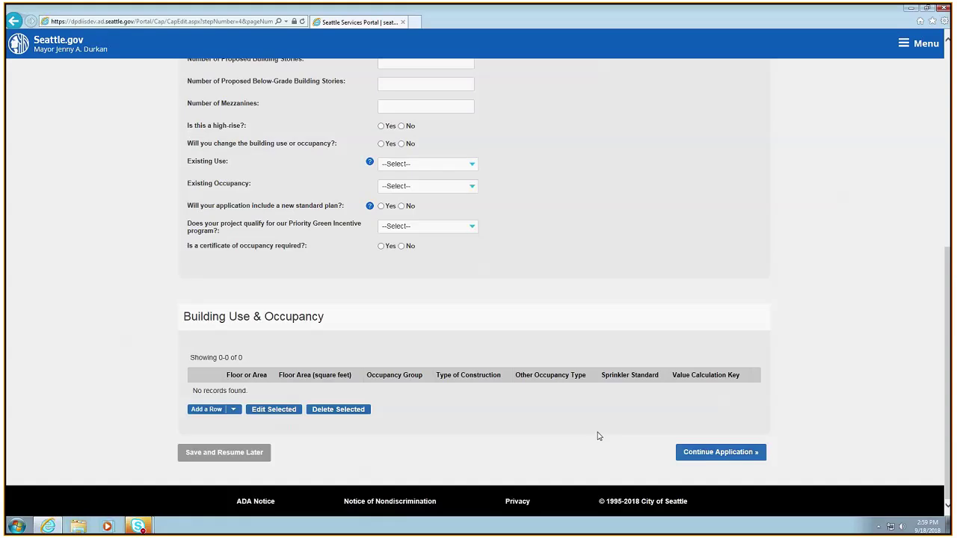
{"action": "scroll", "coordinate": [598, 436], "scroll_direction": "up", "scroll_amount": 4}
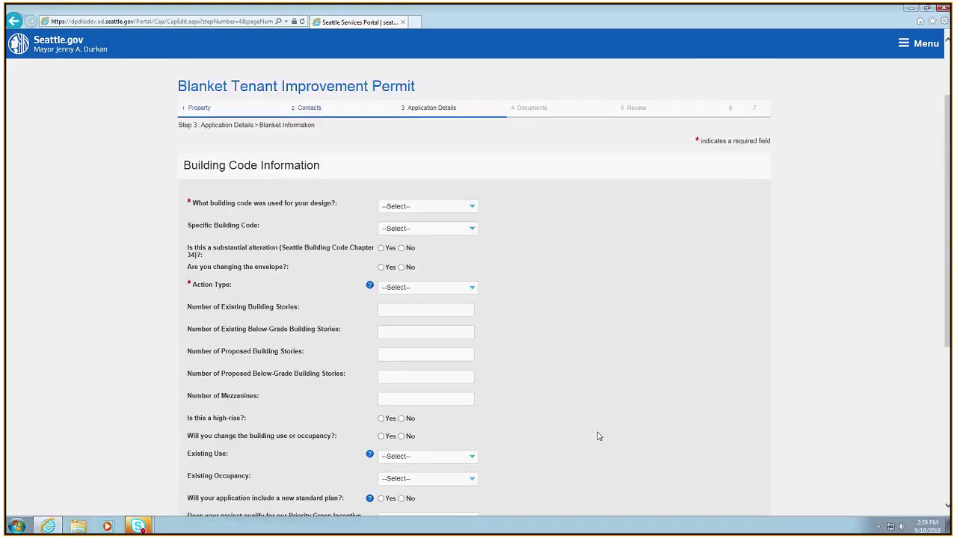
{"action": "scroll", "coordinate": [599, 435], "scroll_direction": "up", "scroll_amount": 2}
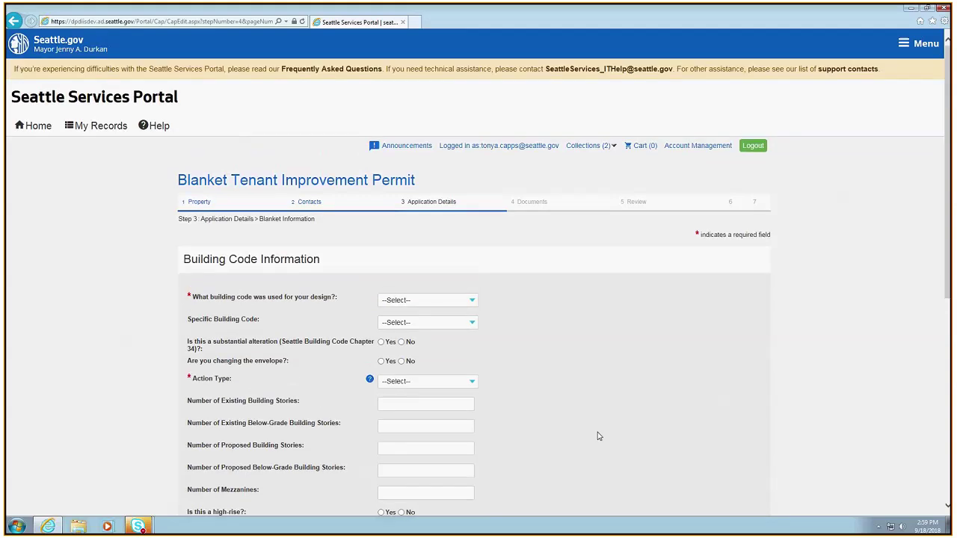
{"action": "scroll", "coordinate": [599, 436], "scroll_direction": "down", "scroll_amount": 2}
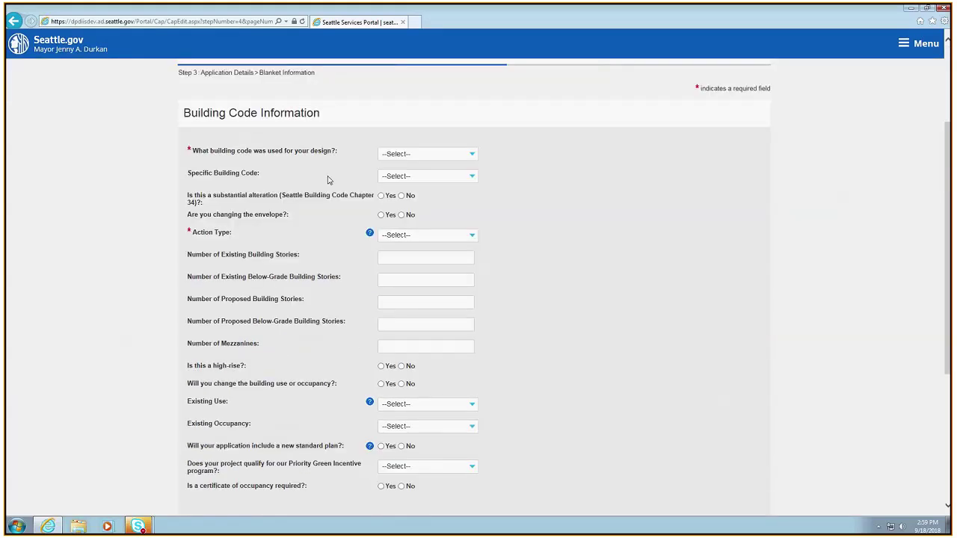
{"action": "scroll", "coordinate": [580, 365], "scroll_direction": "down", "scroll_amount": 3}
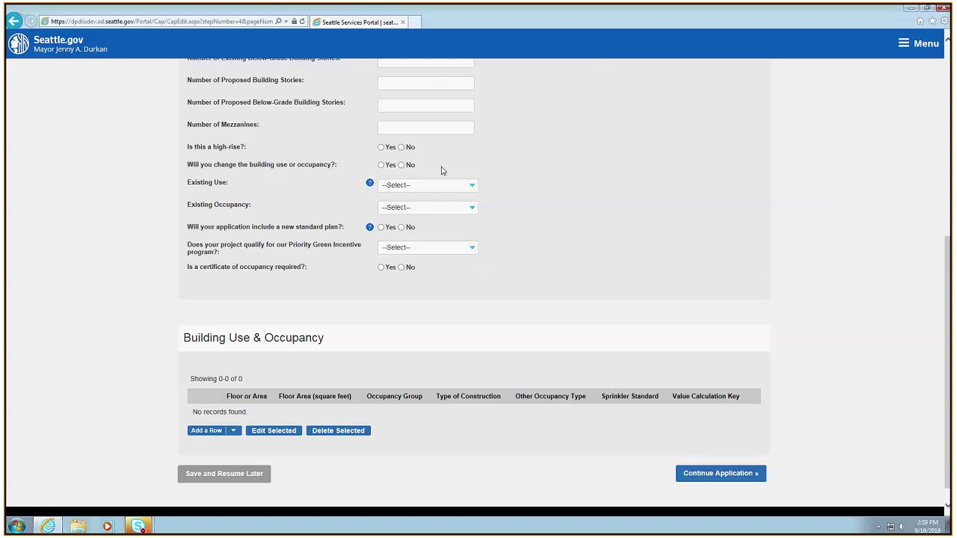
{"action": "scroll", "coordinate": [441, 170], "scroll_direction": "up", "scroll_amount": 5}
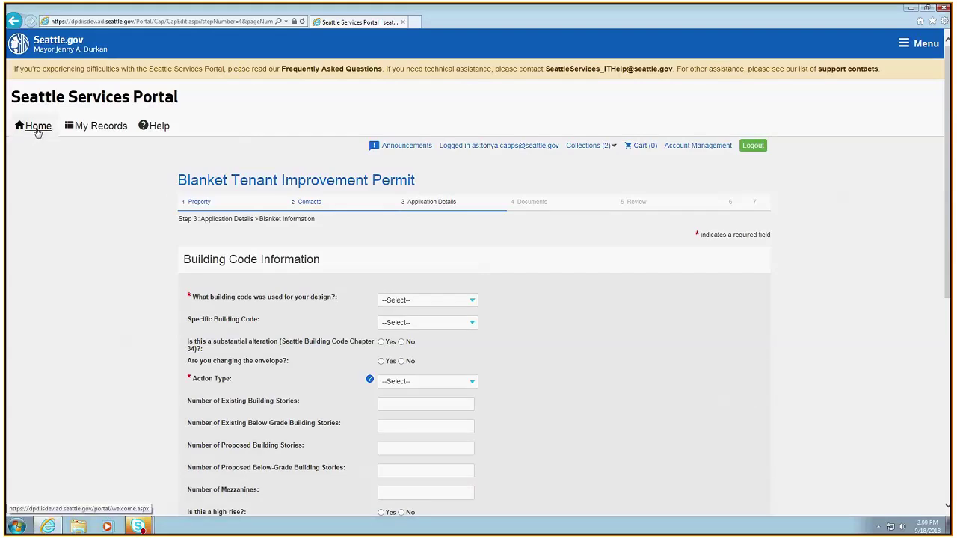
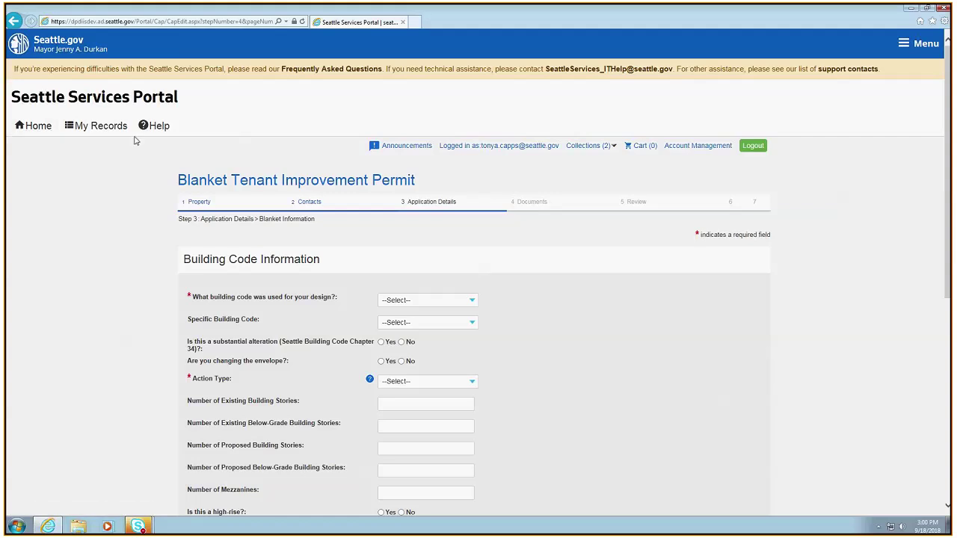
Abandon the unsaved permit application and search all records for 6666529
{"action": "left_click", "coordinate": [39, 126]}
{"action": "left_click", "coordinate": [468, 263]}
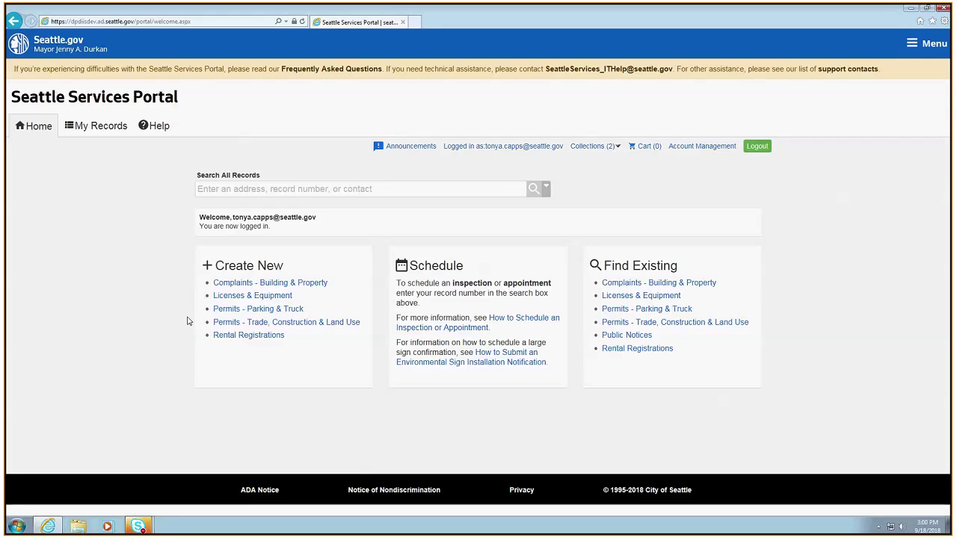
{"action": "left_click", "coordinate": [229, 188]}
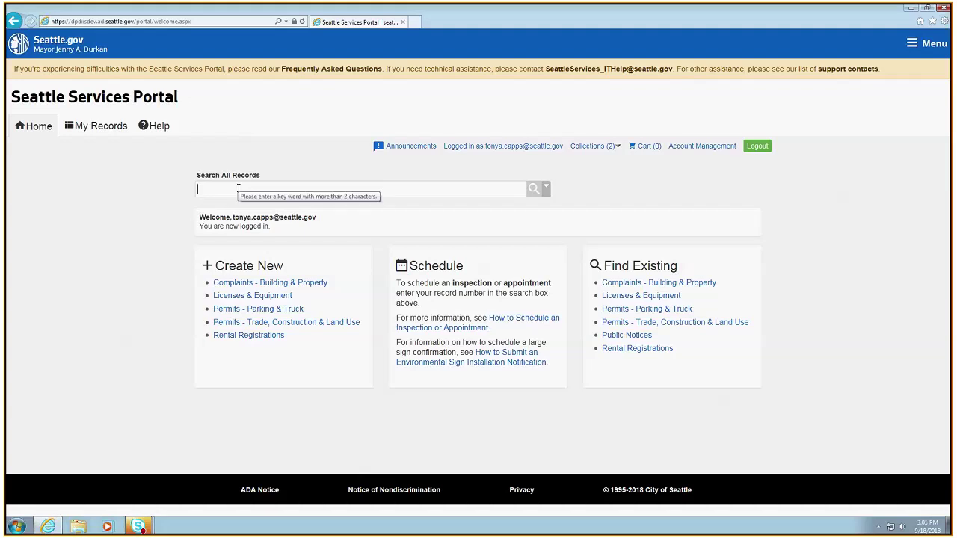
{"action": "type", "text": "666652"}
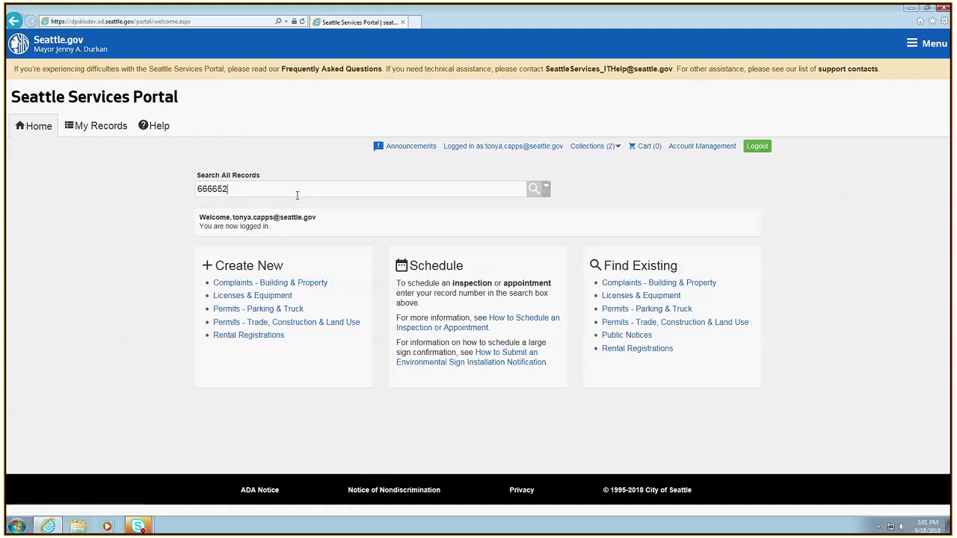
{"action": "type", "text": "9"}
{"action": "key", "text": "Return"}
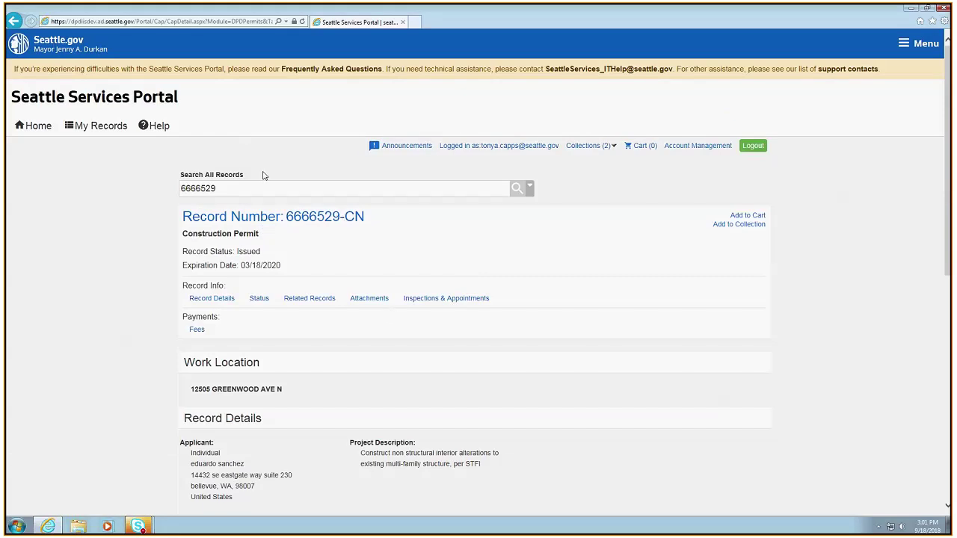
Refocus the record search box, then open the My Records category menu
{"action": "left_click", "coordinate": [274, 191]}
{"action": "left_click", "coordinate": [101, 128]}
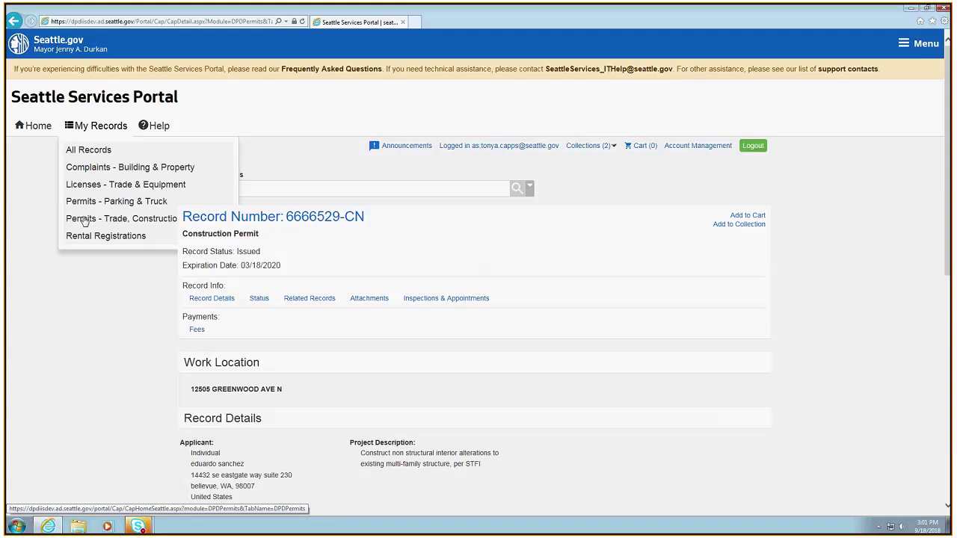
Show all records and expand the Trade, Construction and Land Use permits list
{"action": "left_click", "coordinate": [92, 150]}
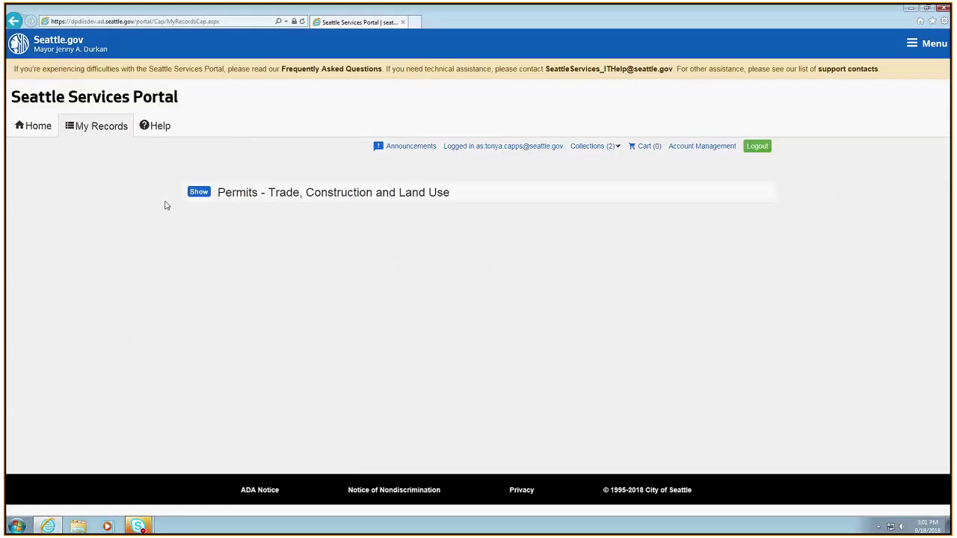
{"action": "left_click", "coordinate": [198, 194]}
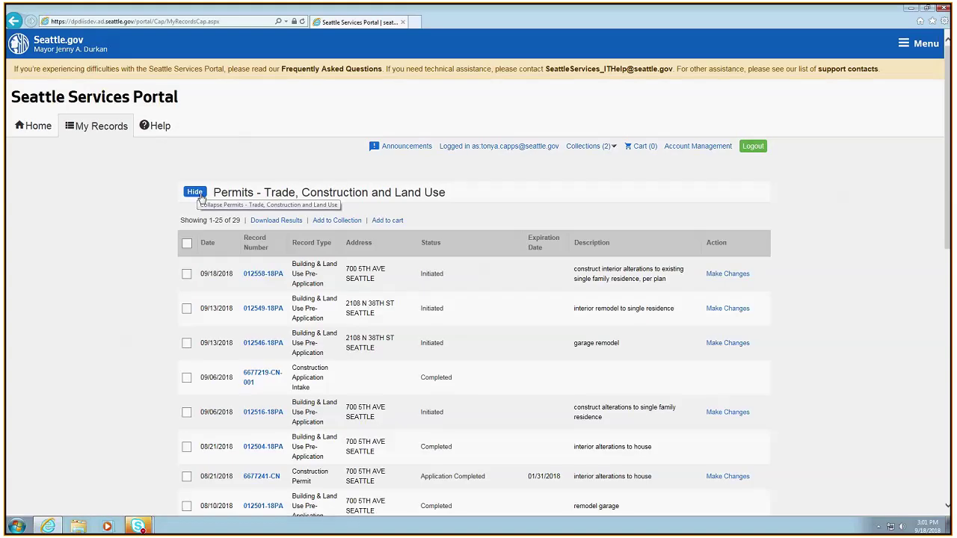
{"action": "scroll", "coordinate": [524, 385], "scroll_direction": "down", "scroll_amount": 5}
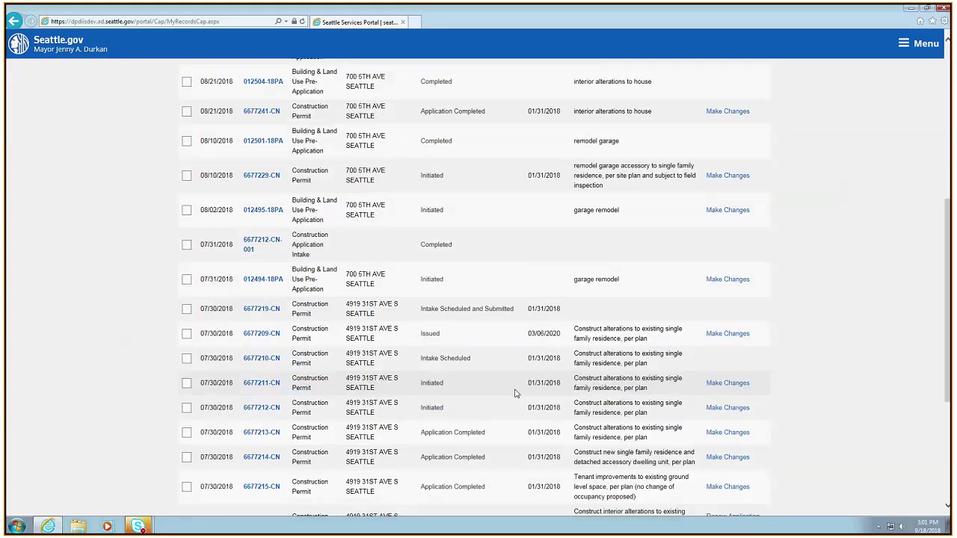
{"action": "scroll", "coordinate": [514, 393], "scroll_direction": "down", "scroll_amount": 3}
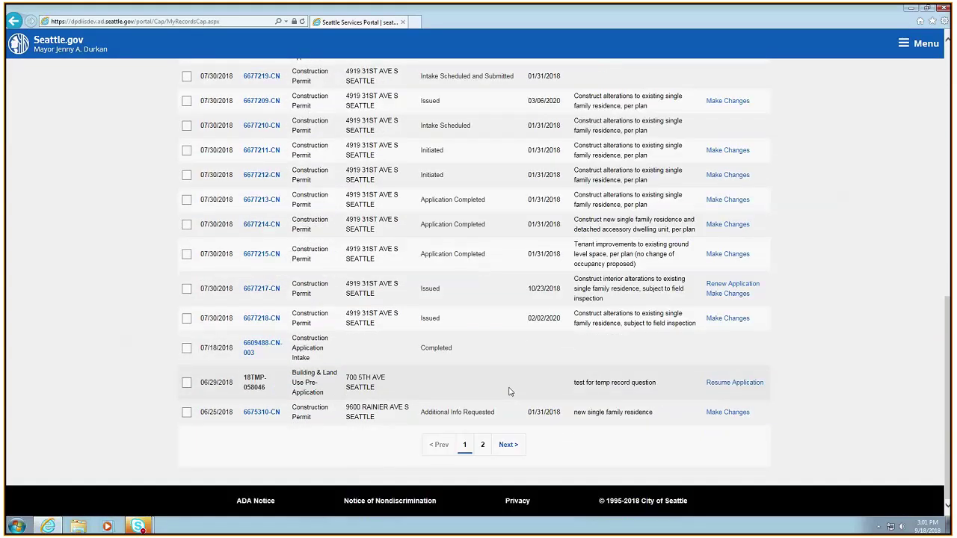
{"action": "scroll", "coordinate": [501, 389], "scroll_direction": "up", "scroll_amount": 2}
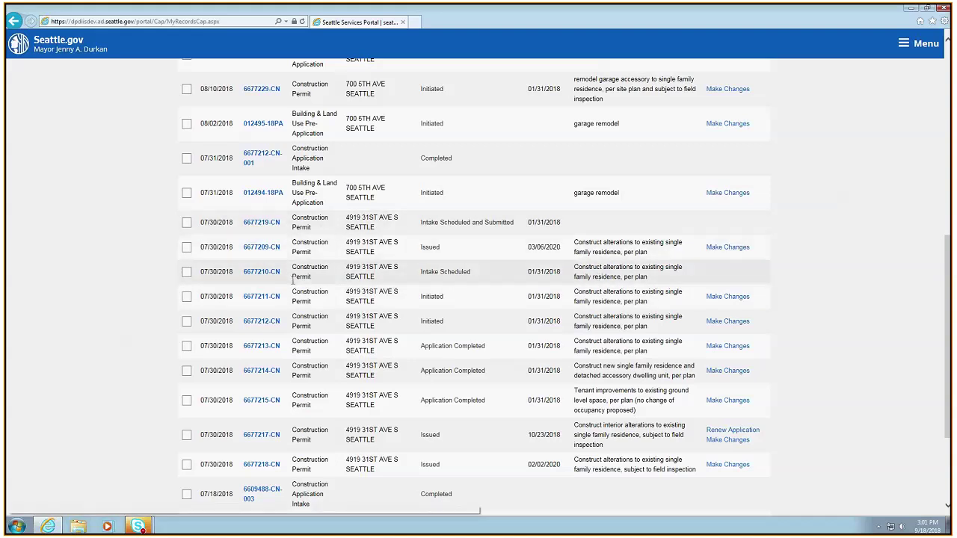
{"action": "scroll", "coordinate": [293, 280], "scroll_direction": "up", "scroll_amount": 10}
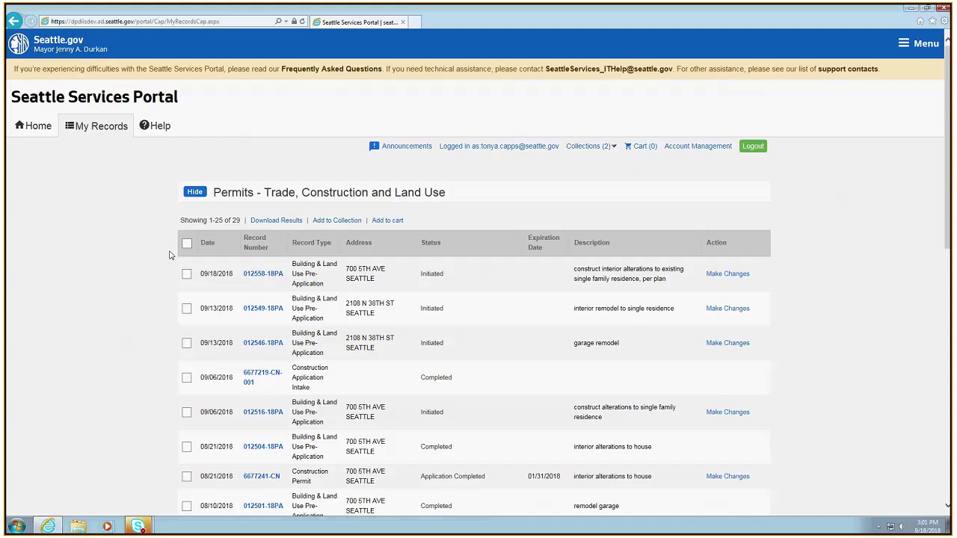
{"action": "scroll", "coordinate": [584, 356], "scroll_direction": "down", "scroll_amount": 4}
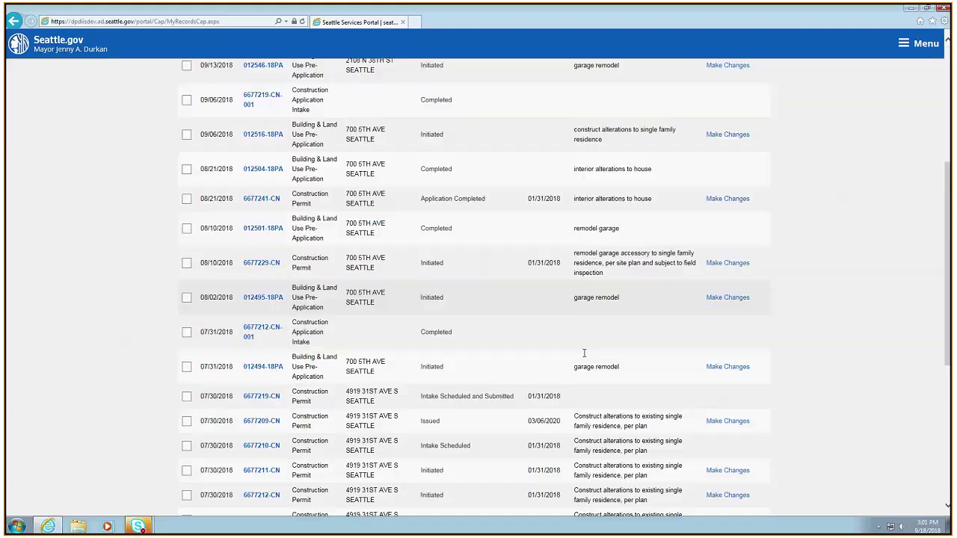
{"action": "scroll", "coordinate": [585, 355], "scroll_direction": "down", "scroll_amount": 5}
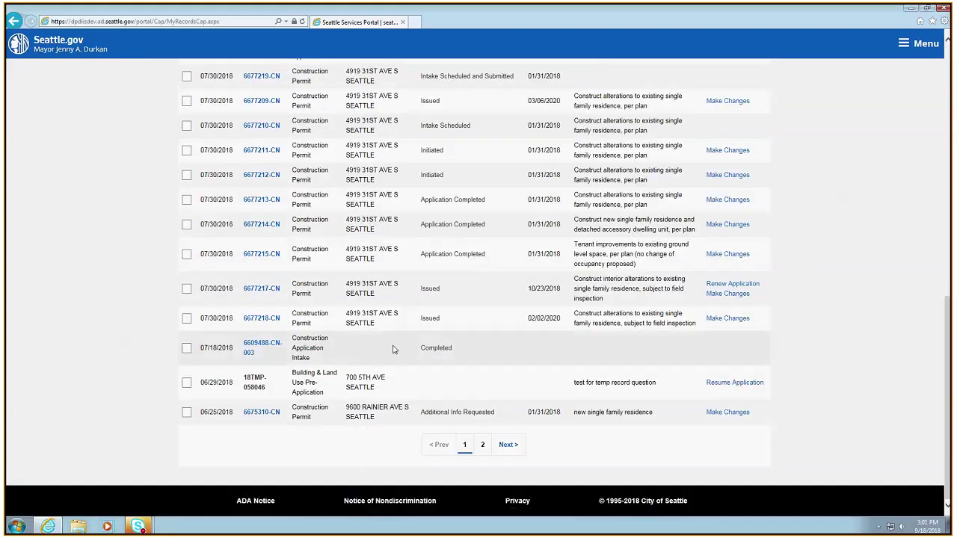
{"action": "scroll", "coordinate": [398, 348], "scroll_direction": "up", "scroll_amount": 12}
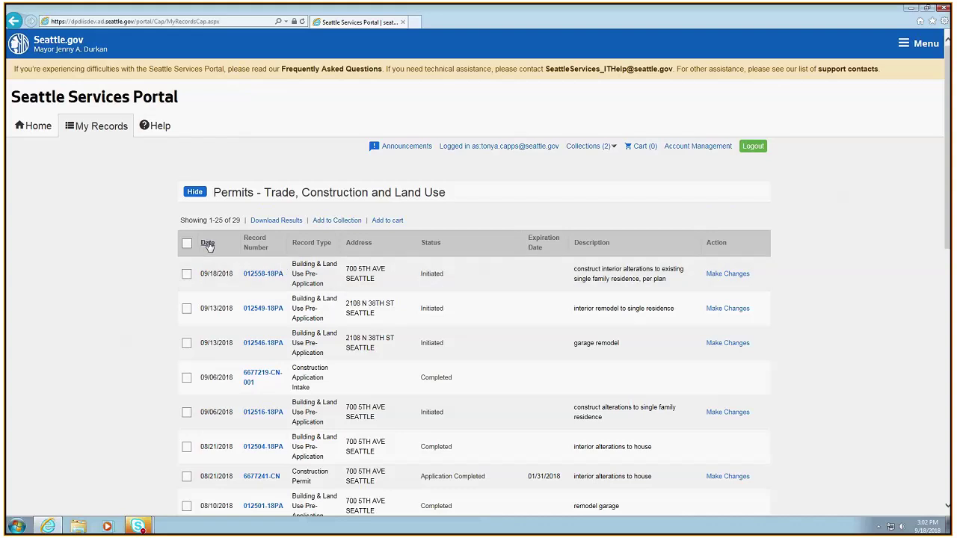
Sort the permits by Status and open record 6675310-CN
{"action": "left_click", "coordinate": [433, 249]}
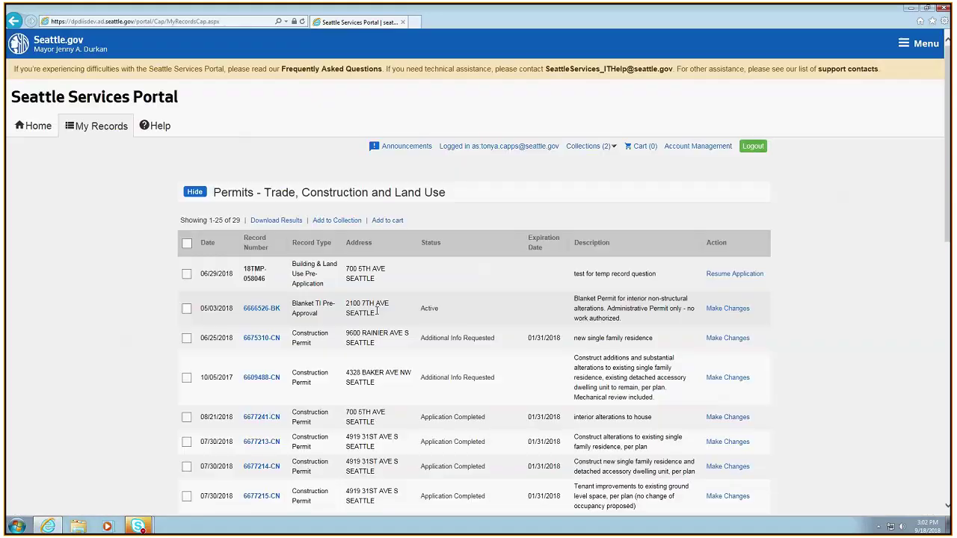
{"action": "scroll", "coordinate": [493, 423], "scroll_direction": "down", "scroll_amount": 1}
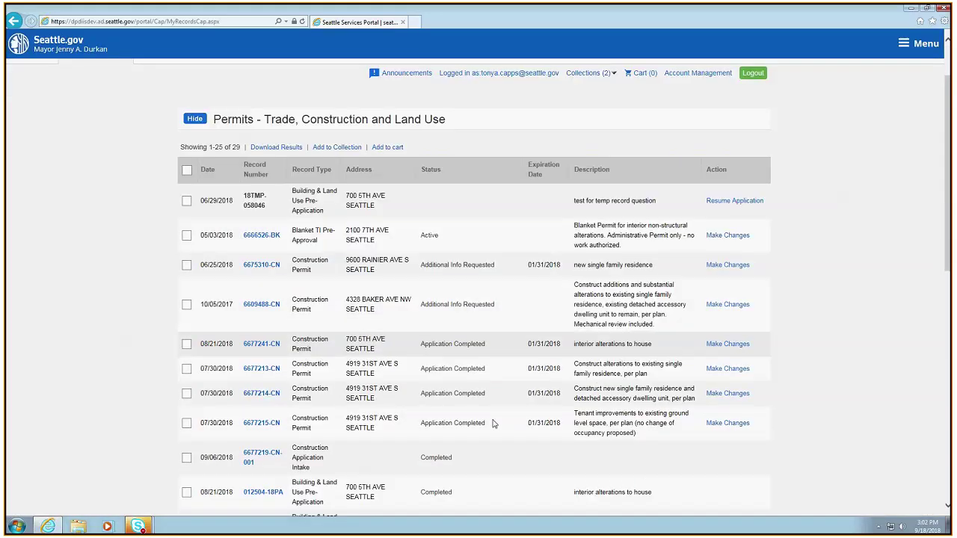
{"action": "scroll", "coordinate": [493, 424], "scroll_direction": "down", "scroll_amount": 10}
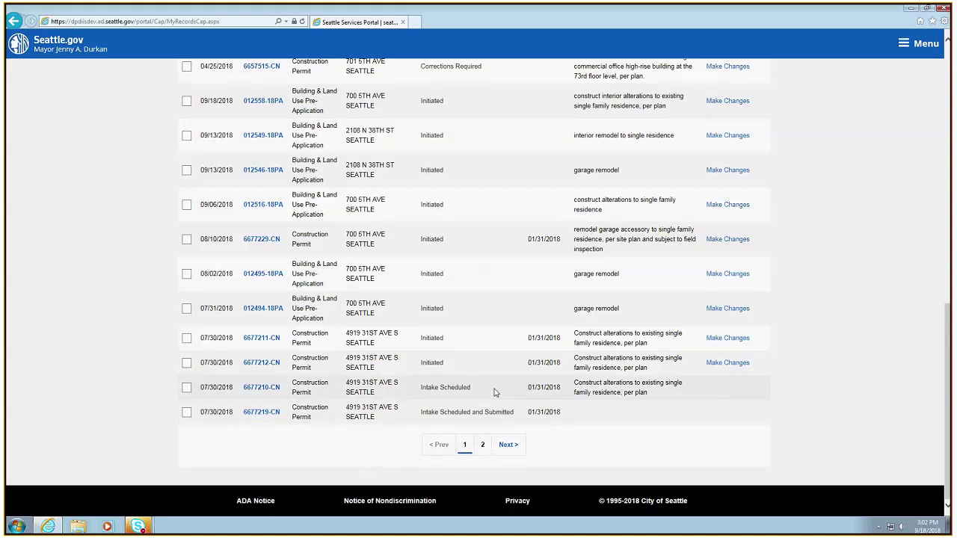
{"action": "scroll", "coordinate": [493, 393], "scroll_direction": "up", "scroll_amount": 10}
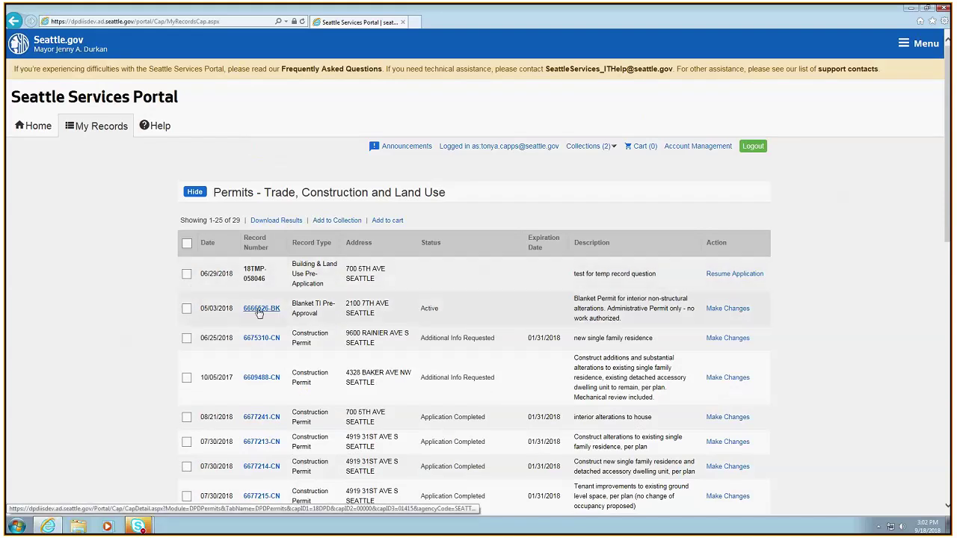
{"action": "left_click", "coordinate": [261, 339]}
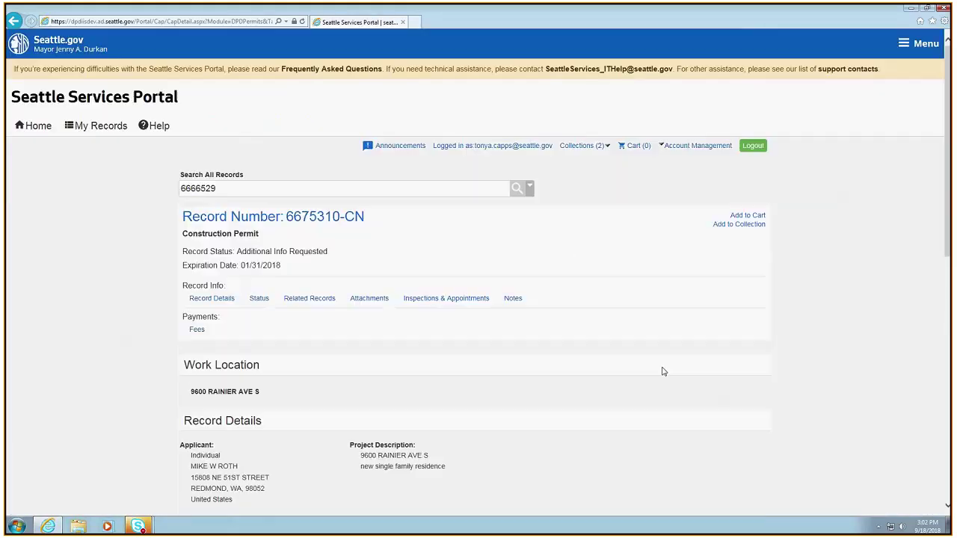
Look over 6675310-CN's details, then open the My Records category menu
{"action": "scroll", "coordinate": [447, 403], "scroll_direction": "down", "scroll_amount": 3}
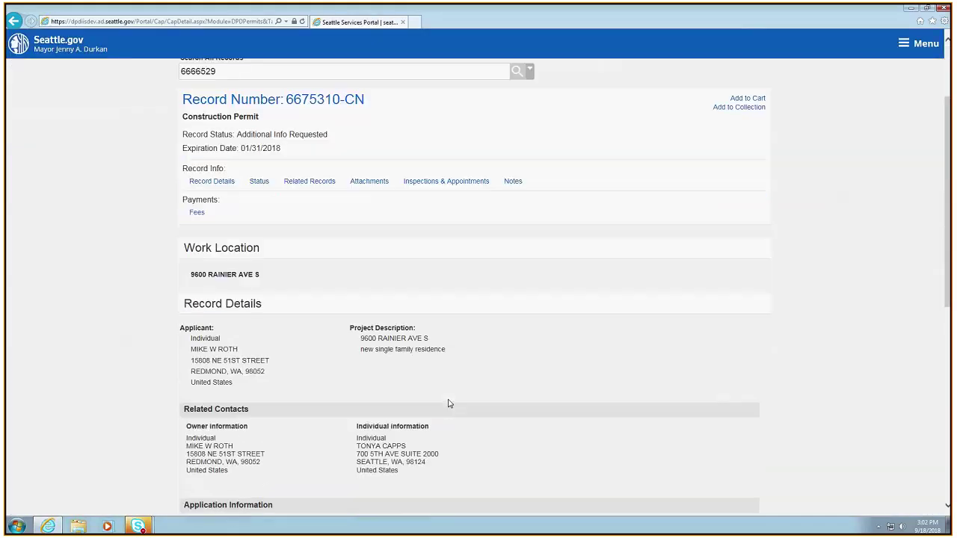
{"action": "scroll", "coordinate": [449, 404], "scroll_direction": "down", "scroll_amount": 2}
{"action": "scroll", "coordinate": [449, 404], "scroll_direction": "up", "scroll_amount": 5}
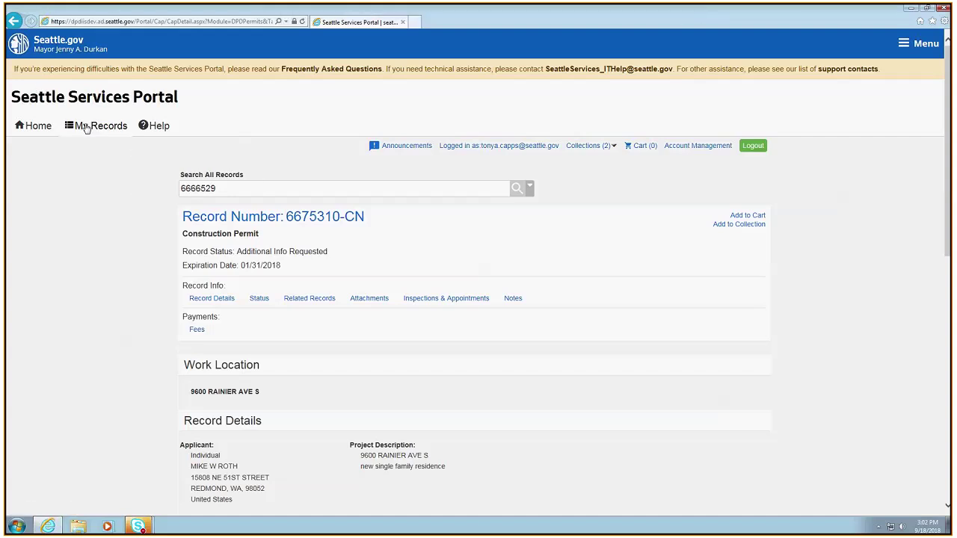
{"action": "left_click", "coordinate": [86, 127]}
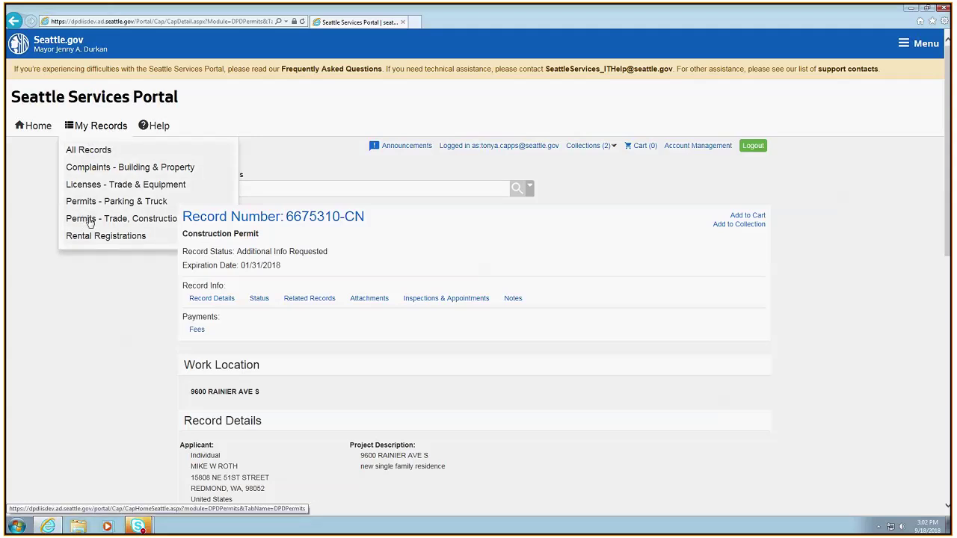
Filter Trade, Construction & Land Use permits to status Intake Scheduled and Submitted
{"action": "left_click", "coordinate": [89, 222]}
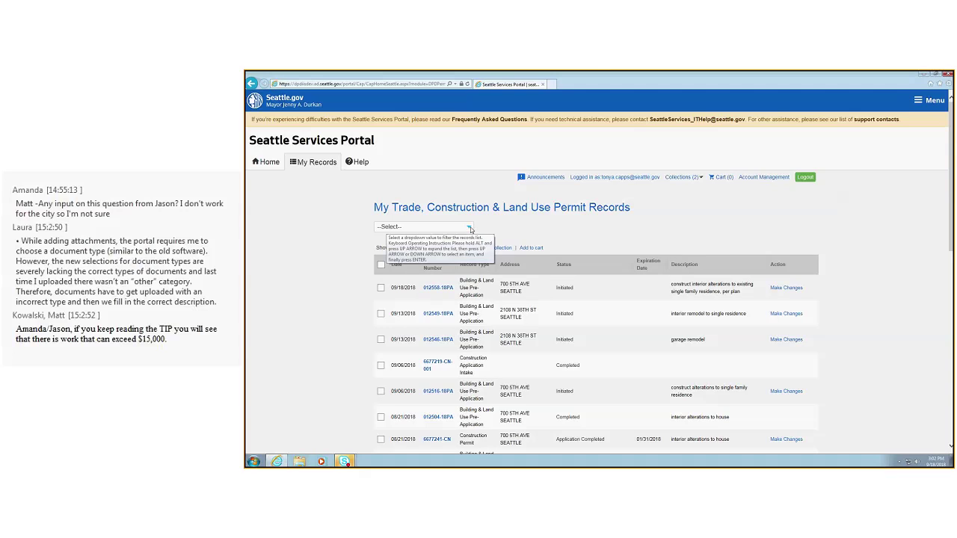
{"action": "left_click", "coordinate": [469, 229]}
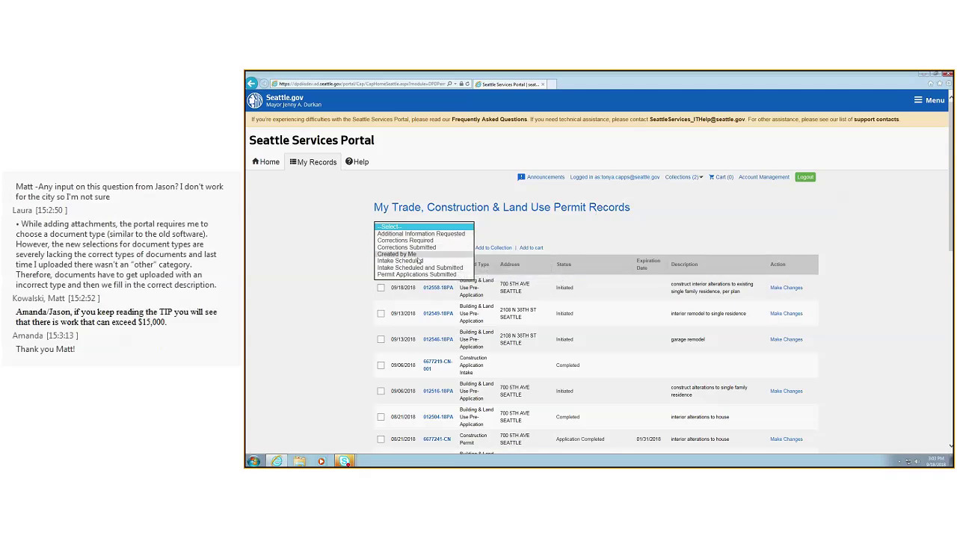
{"action": "left_click", "coordinate": [400, 260]}
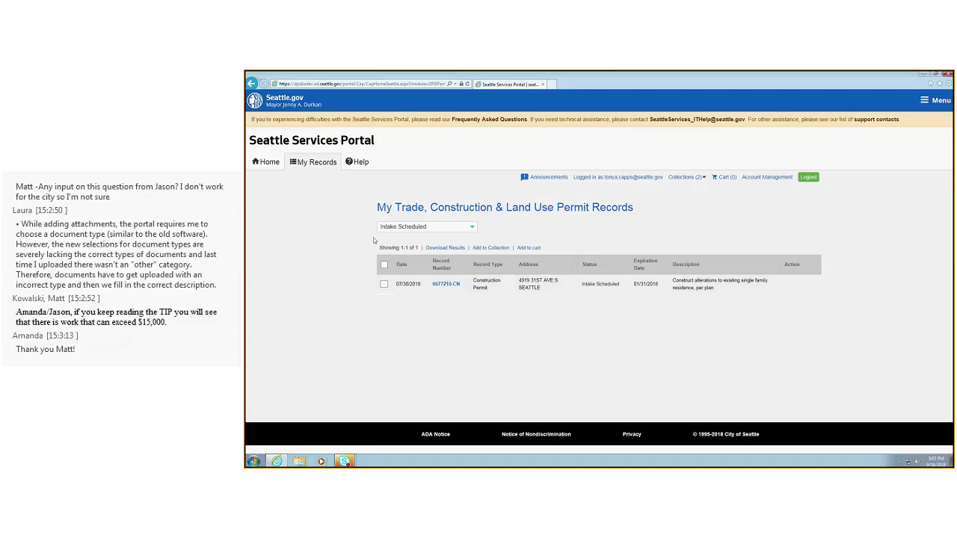
{"action": "left_click", "coordinate": [397, 229]}
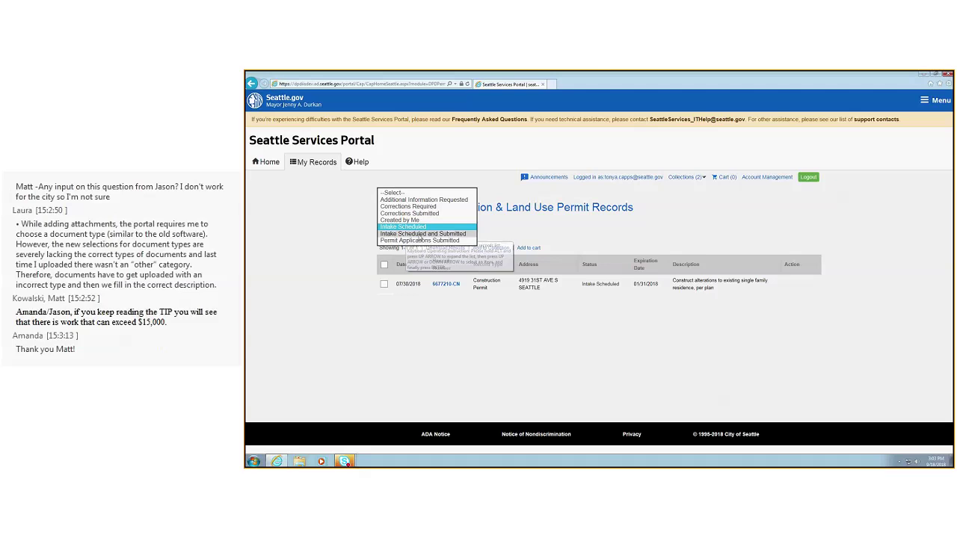
{"action": "left_click", "coordinate": [419, 234]}
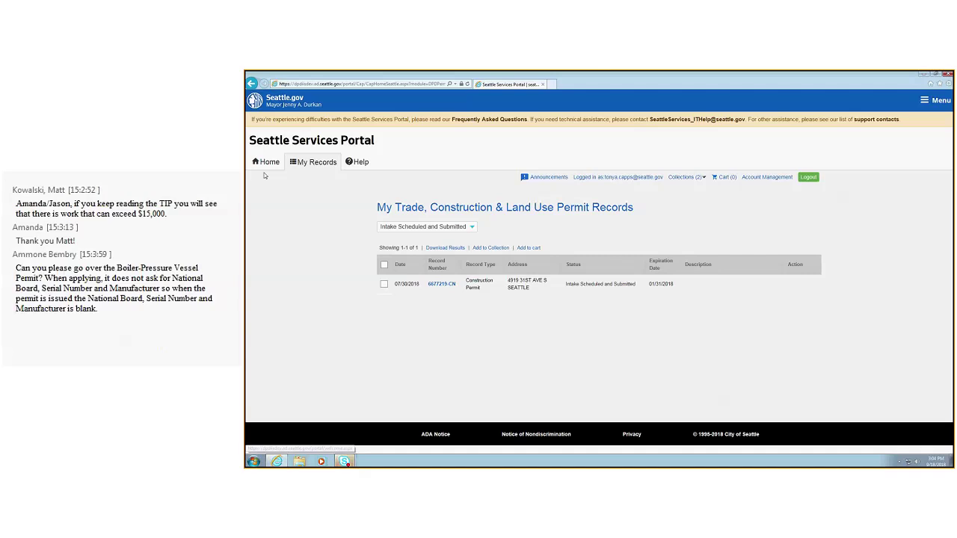
{"action": "left_click", "coordinate": [267, 162]}
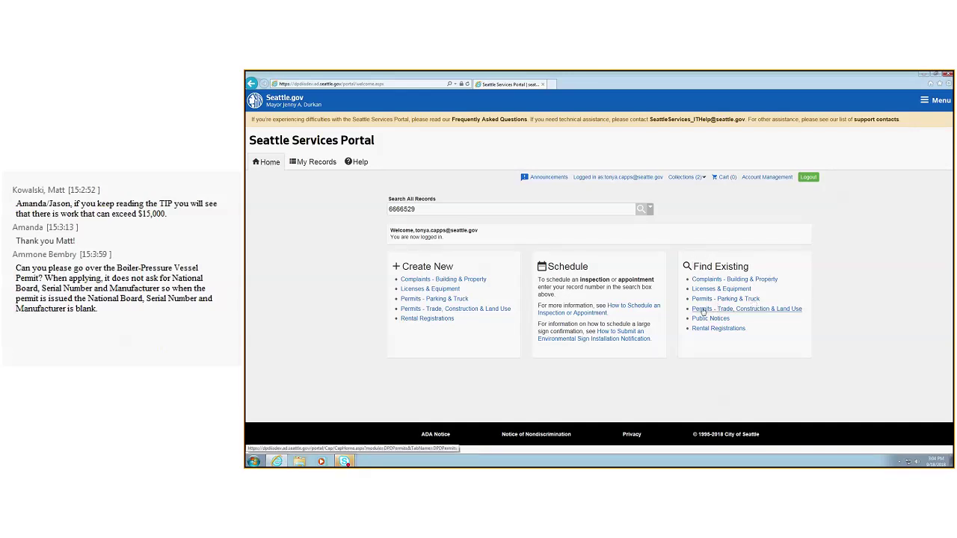
{"action": "left_click", "coordinate": [767, 314]}
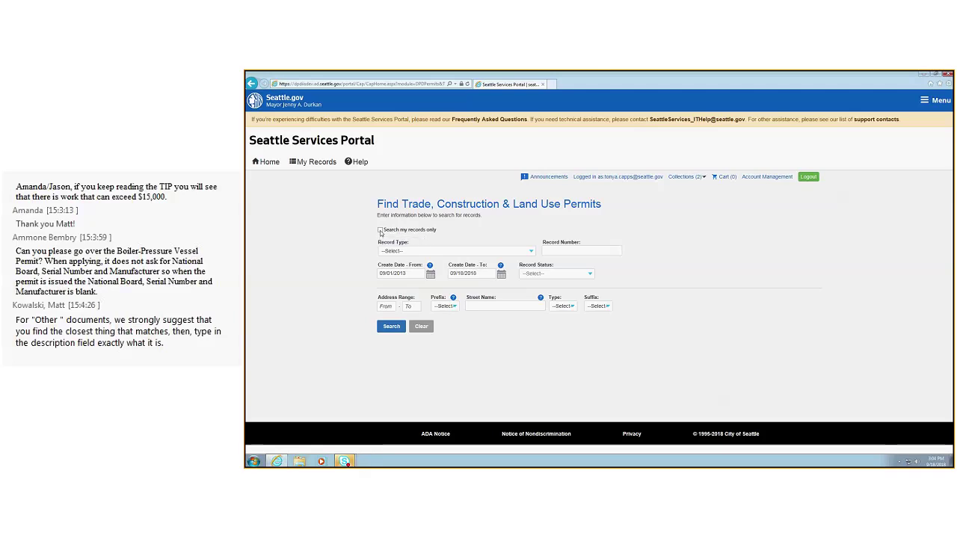
{"action": "left_click", "coordinate": [381, 231]}
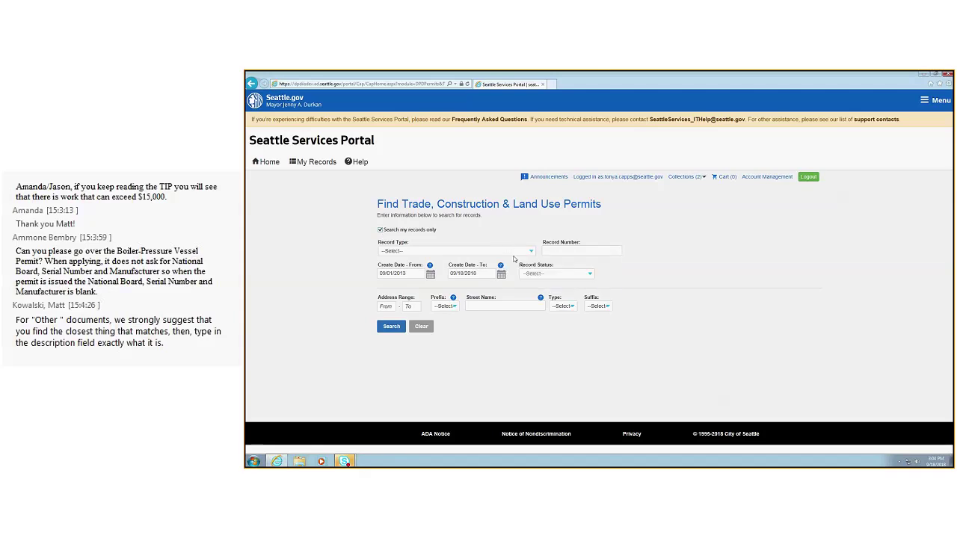
{"action": "left_click", "coordinate": [512, 251]}
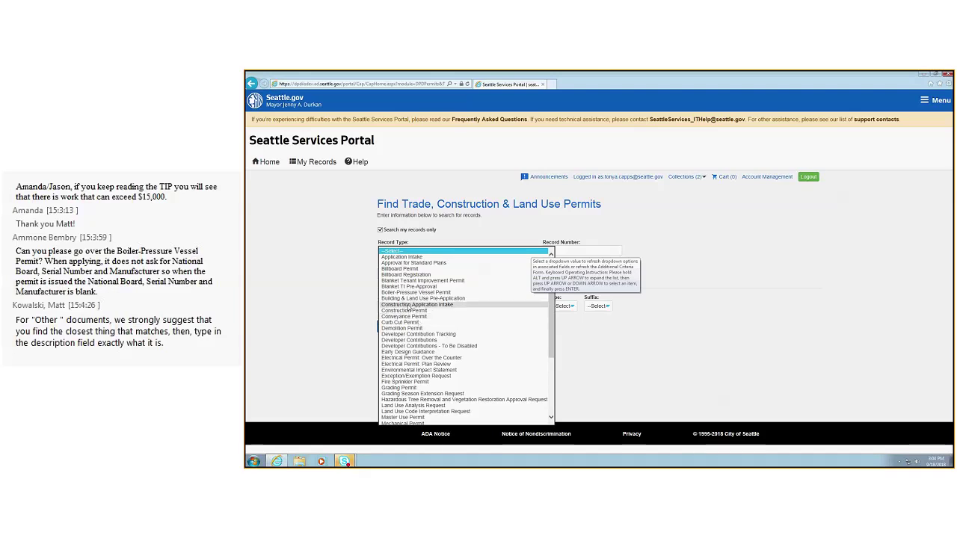
{"action": "scroll", "coordinate": [400, 400], "scroll_direction": "down", "scroll_amount": 2}
{"action": "left_click", "coordinate": [426, 397]}
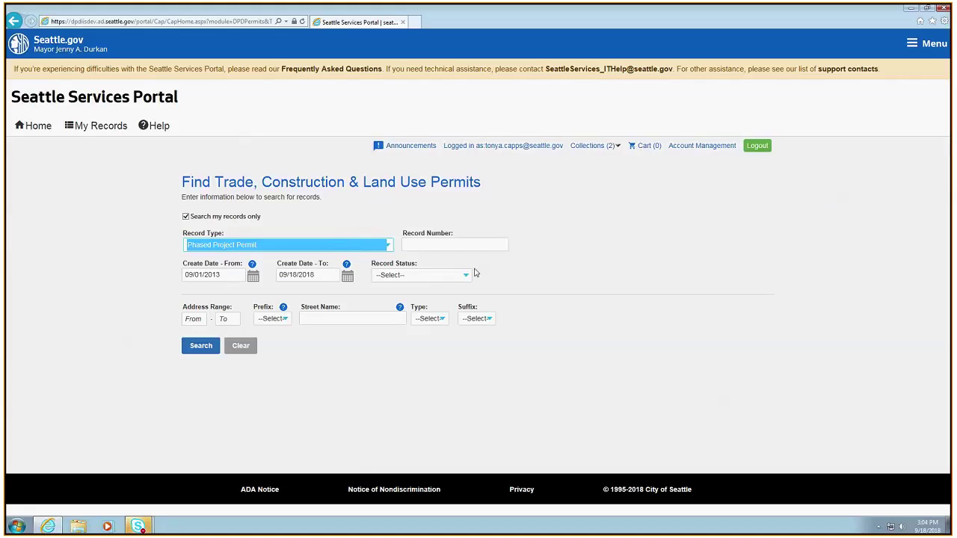
{"action": "left_click", "coordinate": [467, 277]}
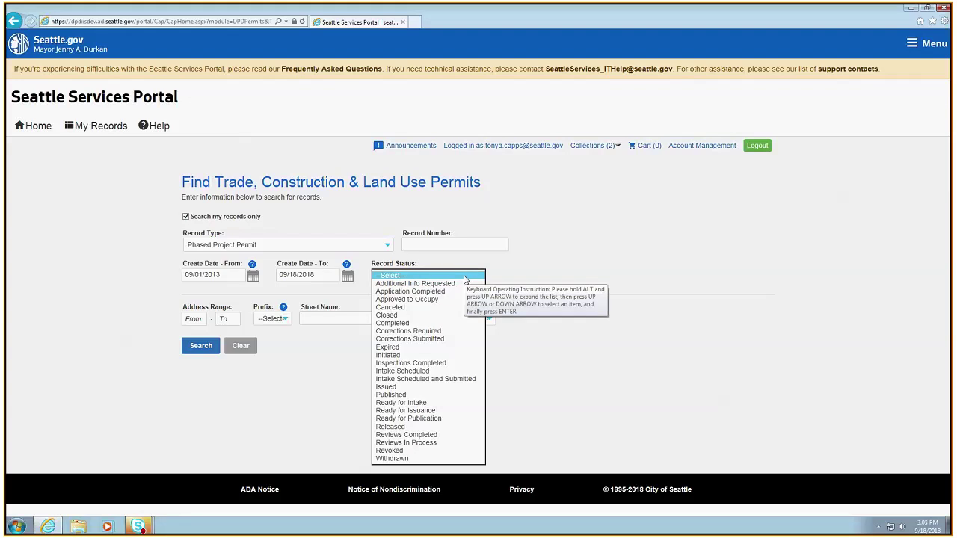
{"action": "left_click", "coordinate": [426, 443]}
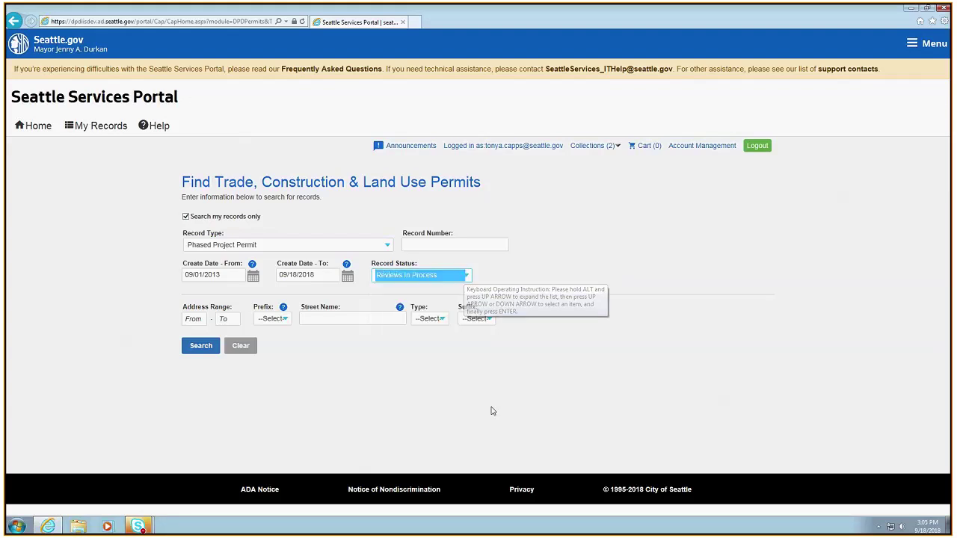
{"action": "left_click", "coordinate": [201, 346]}
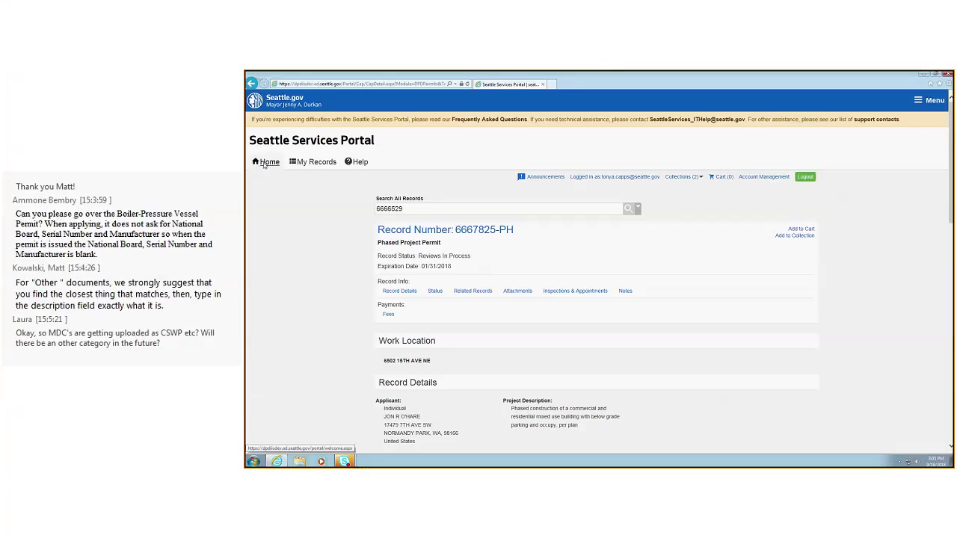
{"action": "left_click", "coordinate": [265, 163]}
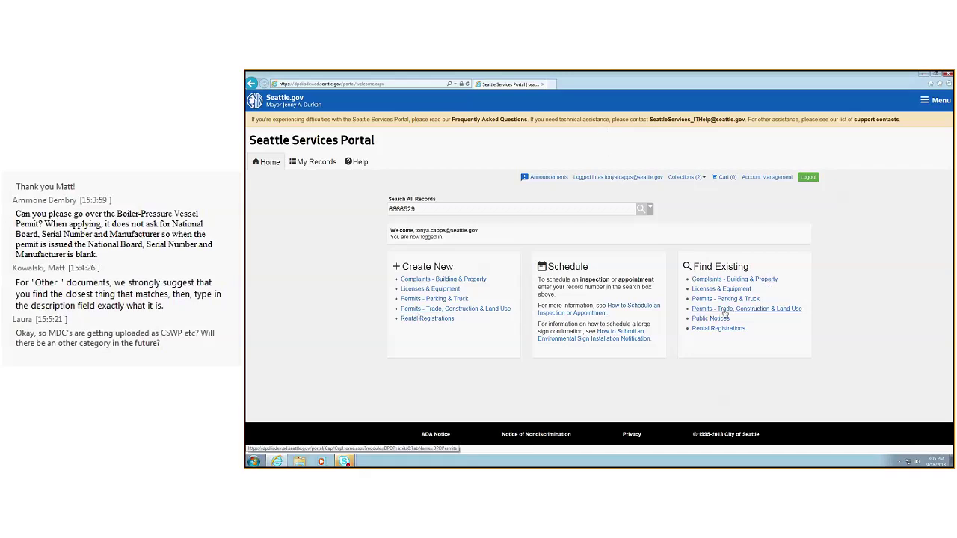
Search my own records for Construction Permits with status Corrections Required
{"action": "left_click", "coordinate": [724, 309]}
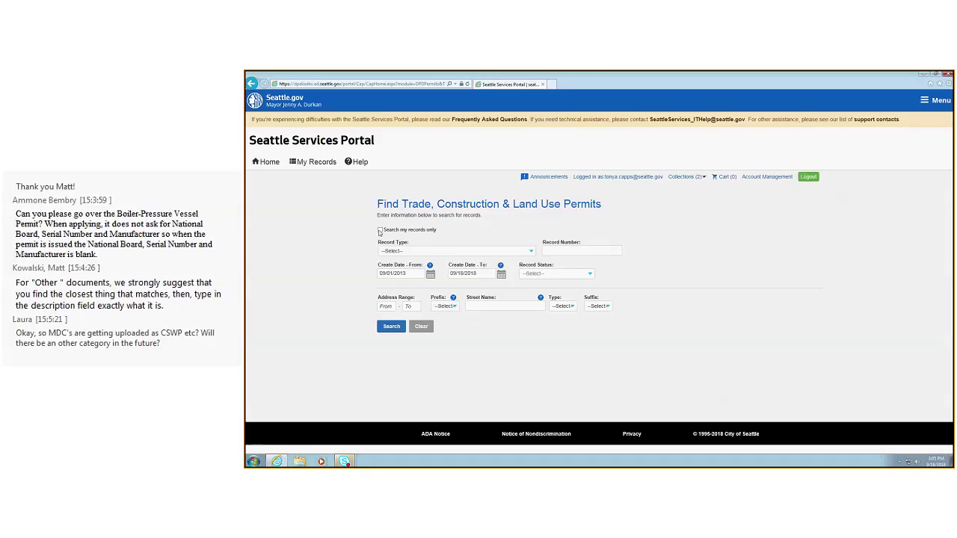
{"action": "left_click", "coordinate": [380, 230]}
{"action": "left_click", "coordinate": [531, 251]}
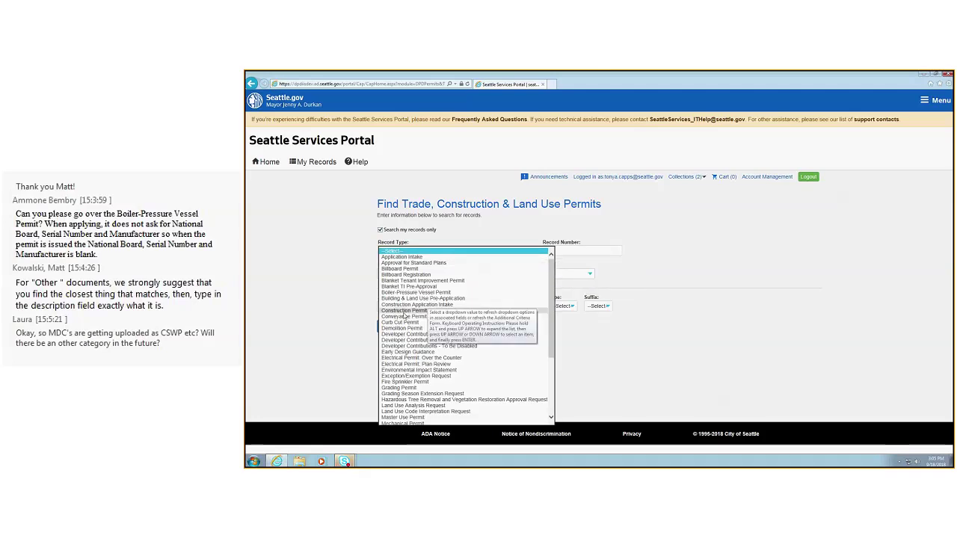
{"action": "left_click", "coordinate": [403, 313]}
{"action": "left_click", "coordinate": [590, 274]}
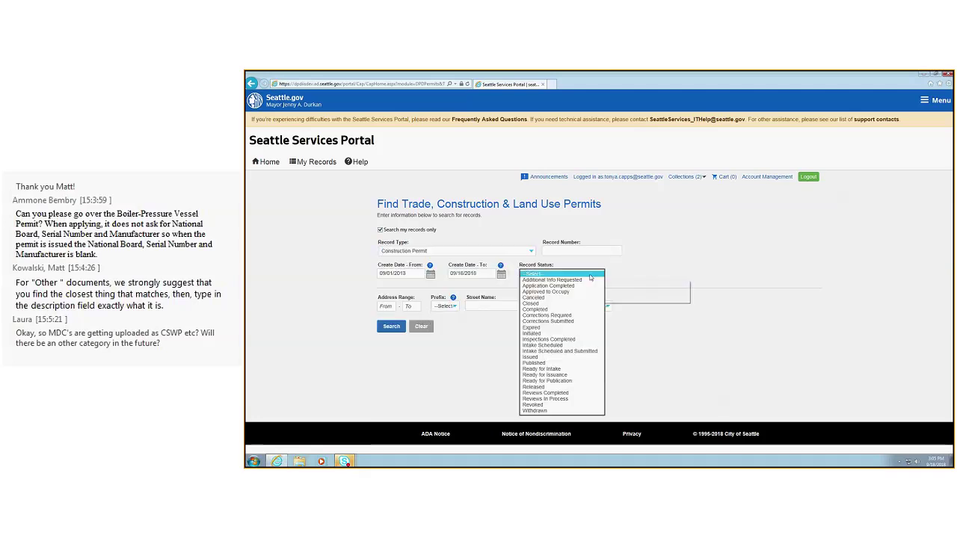
{"action": "left_click", "coordinate": [552, 315]}
{"action": "left_click", "coordinate": [387, 328]}
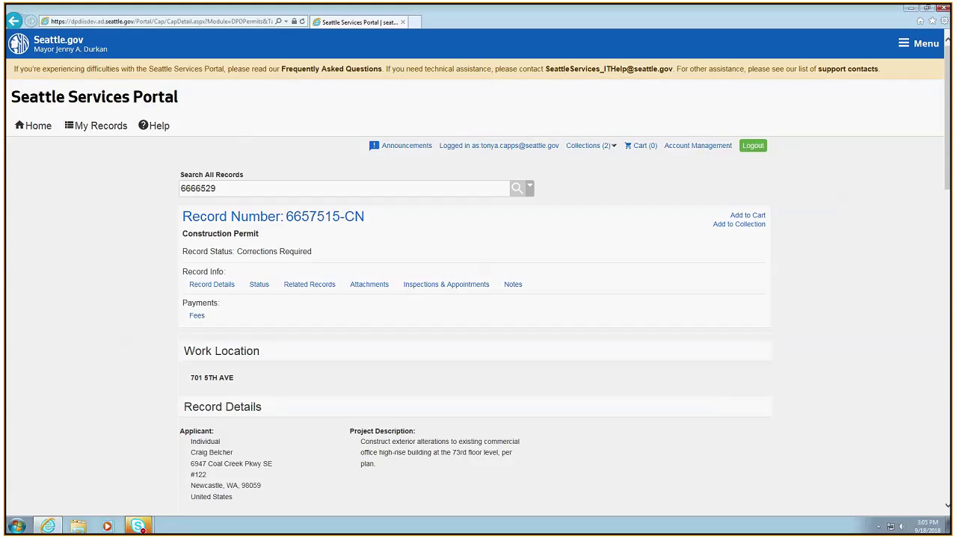
{"action": "scroll", "coordinate": [546, 379], "scroll_direction": "down", "scroll_amount": 2}
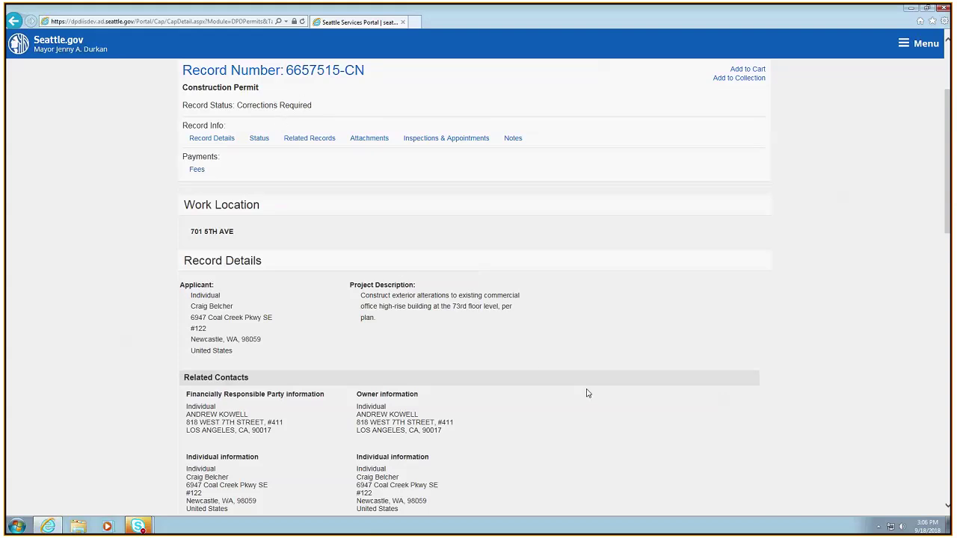
{"action": "scroll", "coordinate": [587, 393], "scroll_direction": "up", "scroll_amount": 2}
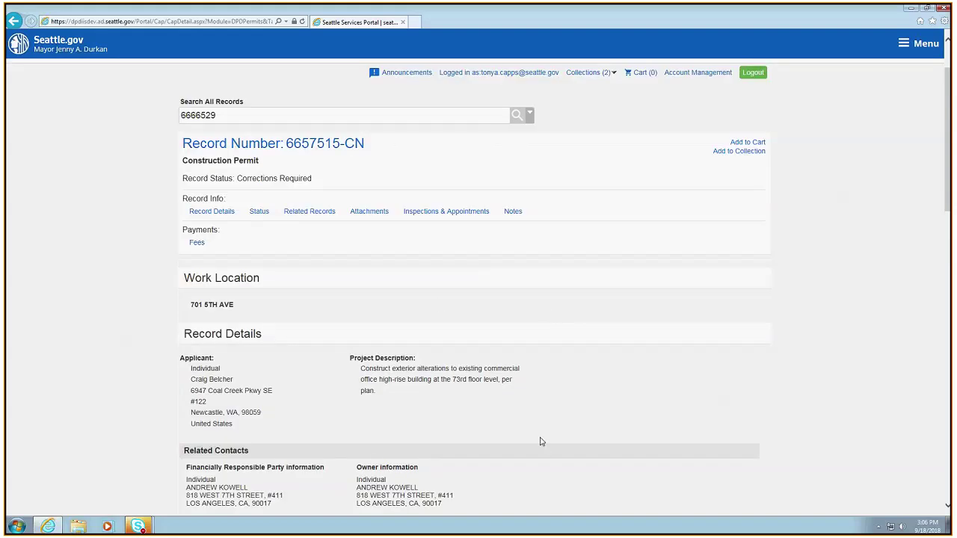
{"action": "scroll", "coordinate": [570, 429], "scroll_direction": "down", "scroll_amount": 3}
{"action": "scroll", "coordinate": [571, 431], "scroll_direction": "down", "scroll_amount": 20}
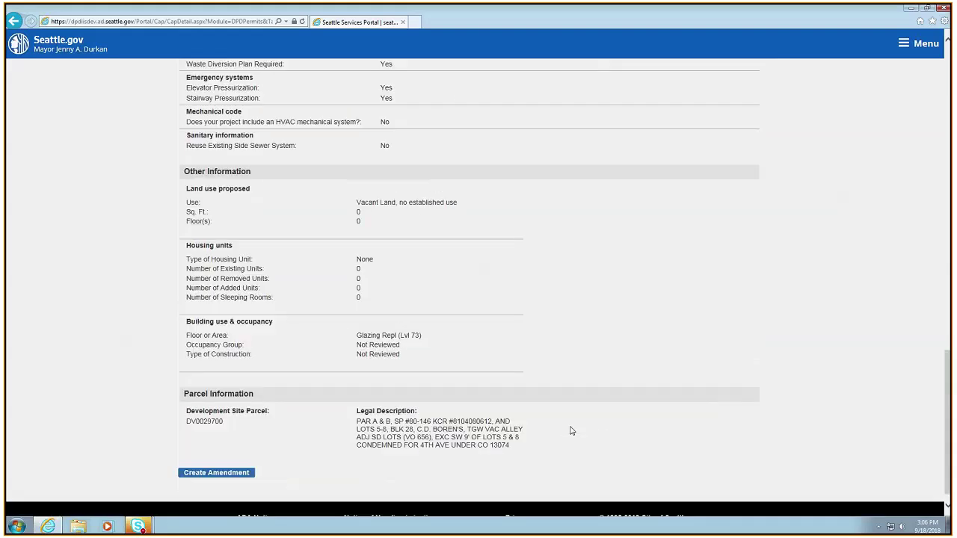
{"action": "scroll", "coordinate": [510, 429], "scroll_direction": "up", "scroll_amount": 20}
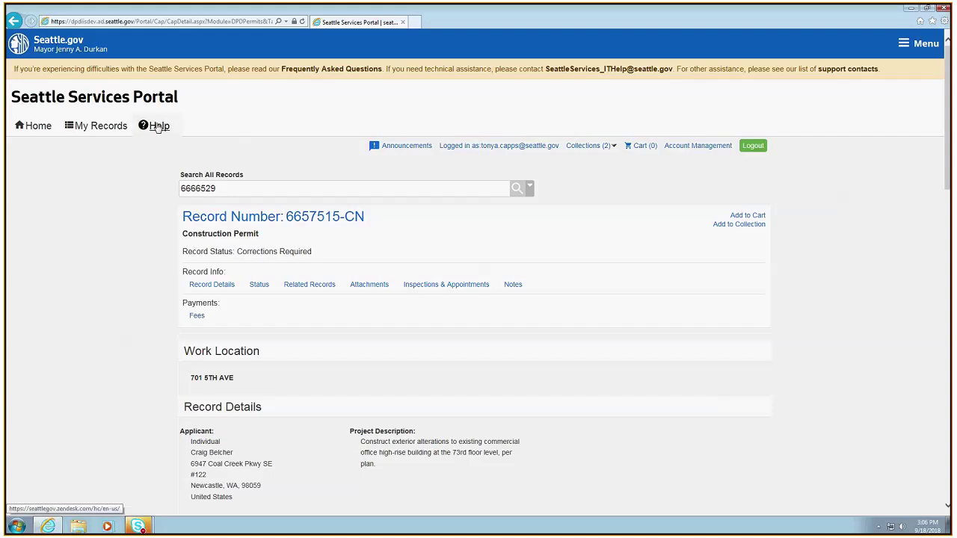
Read the Trade, Construction & Land Use help article on Subject-to-Field-Inspection Applications
{"action": "left_click", "coordinate": [158, 126]}
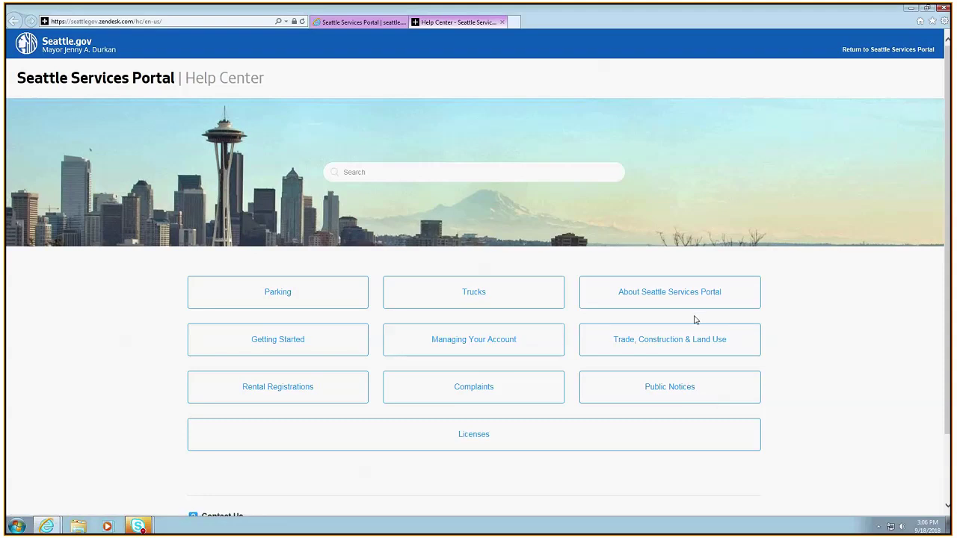
{"action": "left_click", "coordinate": [690, 338]}
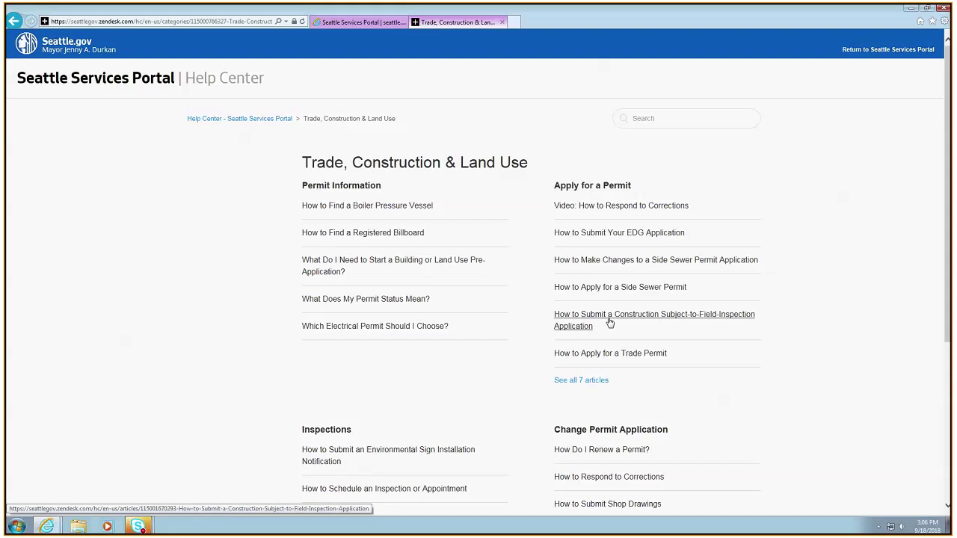
{"action": "left_click", "coordinate": [572, 326]}
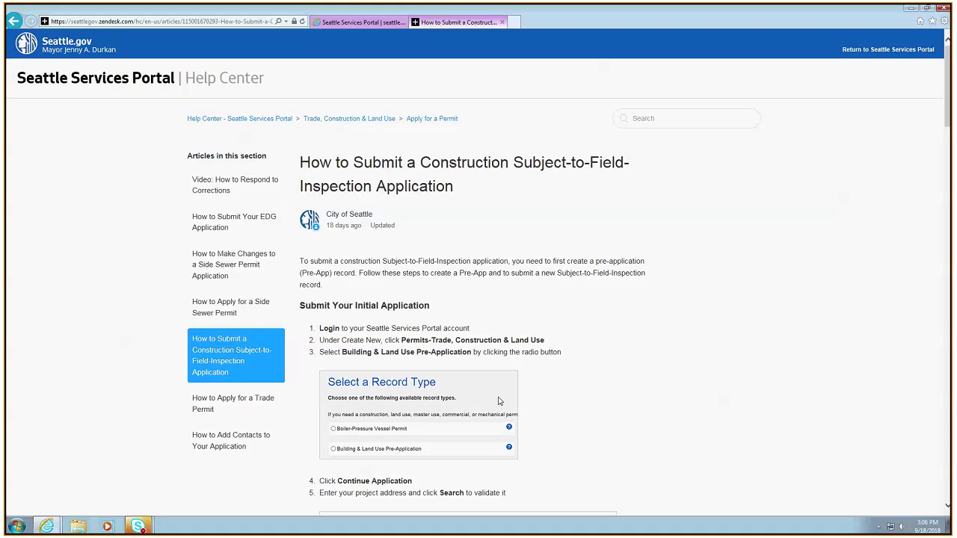
{"action": "scroll", "coordinate": [603, 391], "scroll_direction": "down", "scroll_amount": 1}
{"action": "scroll", "coordinate": [603, 391], "scroll_direction": "down", "scroll_amount": 4}
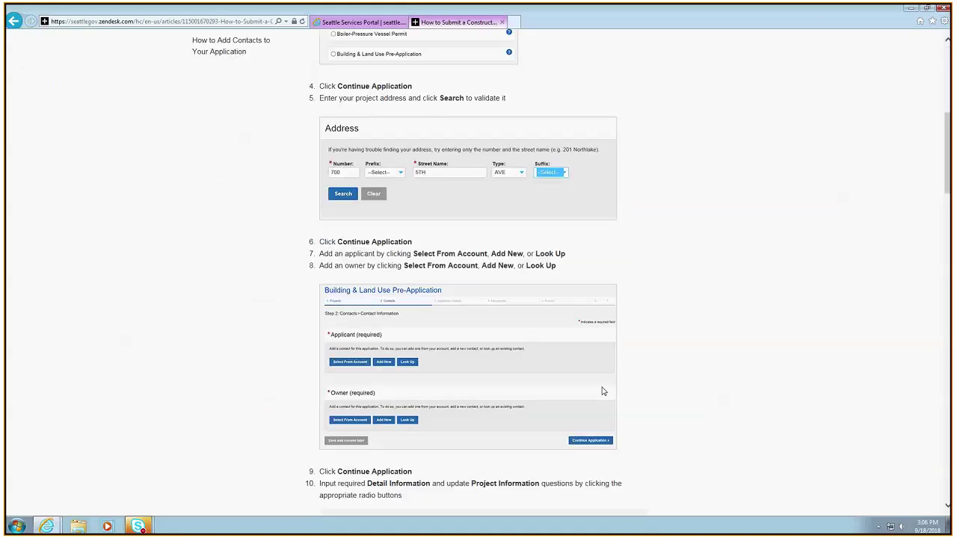
{"action": "scroll", "coordinate": [604, 390], "scroll_direction": "down", "scroll_amount": 2}
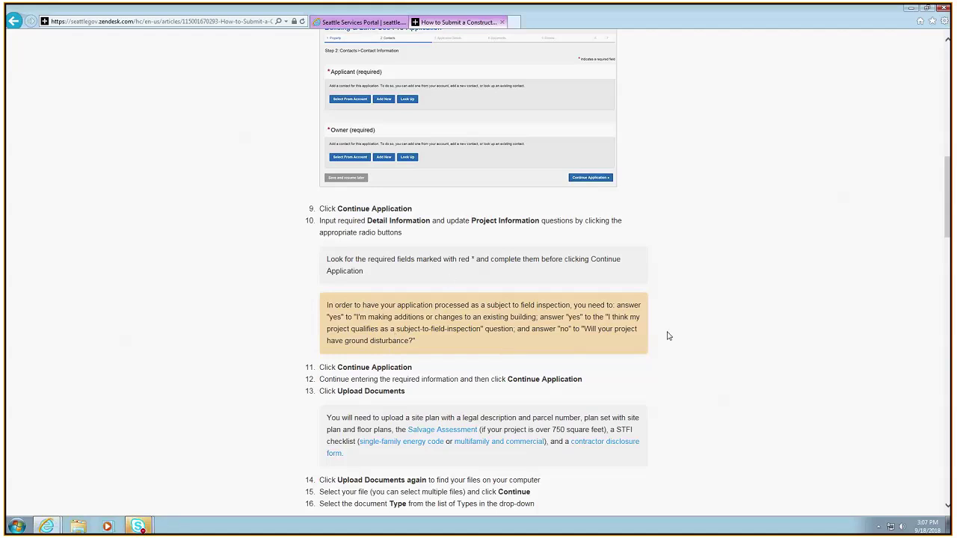
{"action": "scroll", "coordinate": [590, 342], "scroll_direction": "down", "scroll_amount": 3}
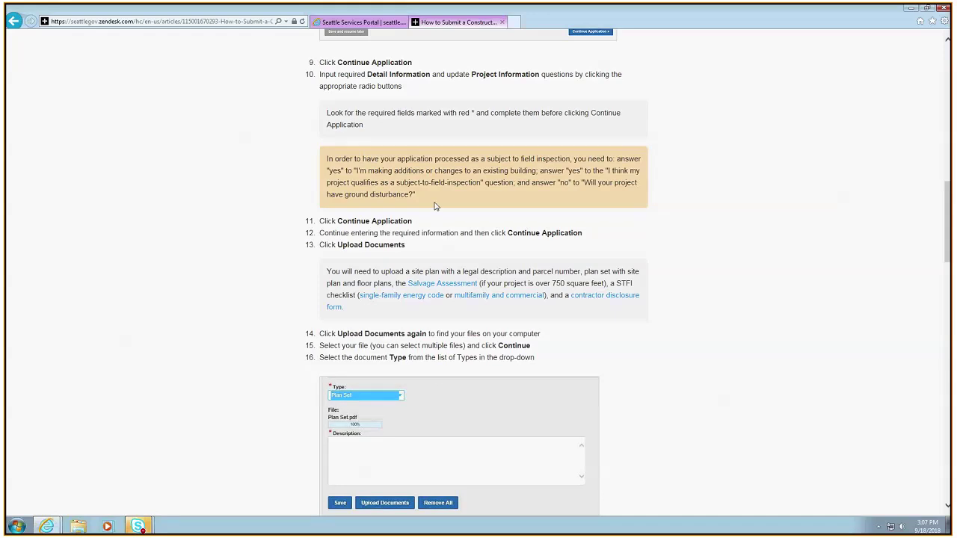
{"action": "scroll", "coordinate": [505, 257], "scroll_direction": "down", "scroll_amount": 1}
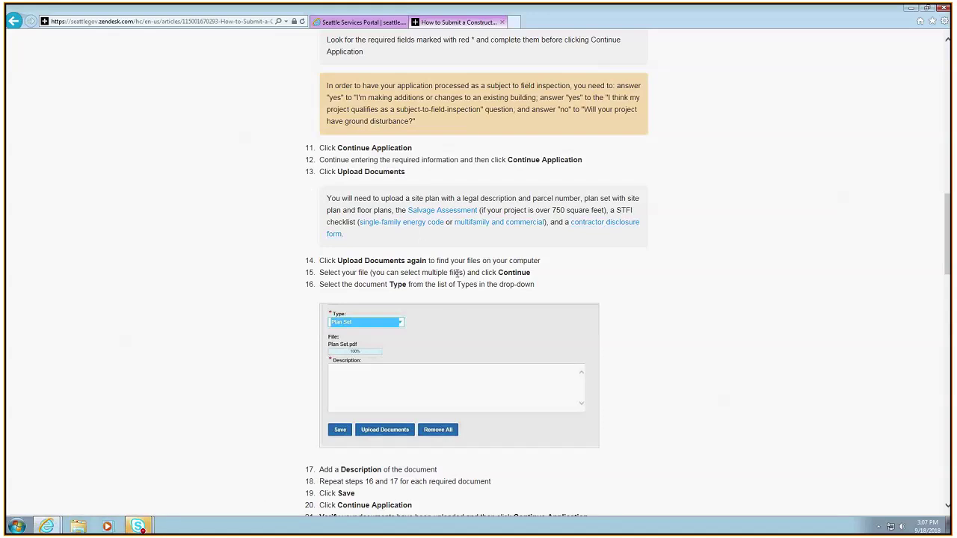
{"action": "scroll", "coordinate": [480, 313], "scroll_direction": "up", "scroll_amount": 4}
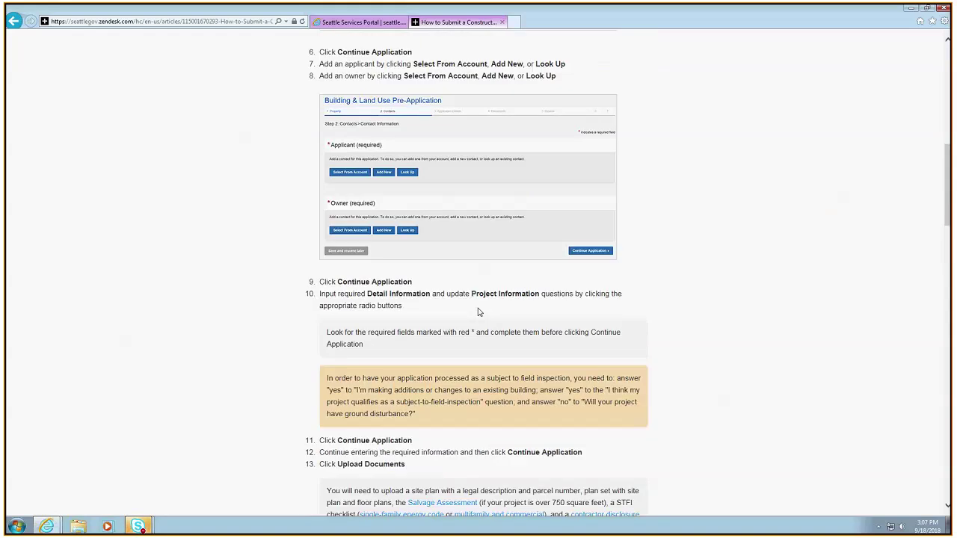
{"action": "scroll", "coordinate": [479, 313], "scroll_direction": "up", "scroll_amount": 10}
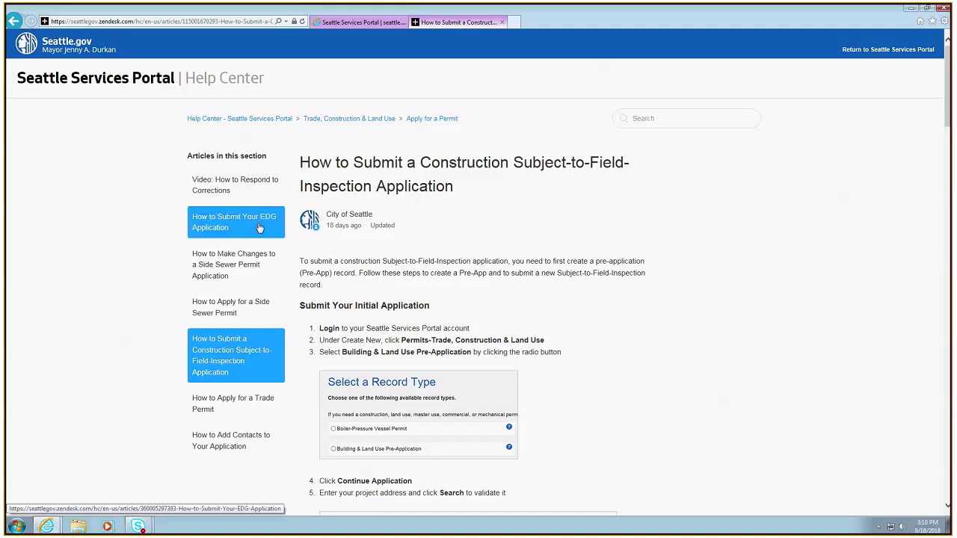
Close the extra portal home tab, keeping only the 6657515-CN record page open
{"action": "left_click", "coordinate": [890, 50]}
{"action": "left_click", "coordinate": [359, 26]}
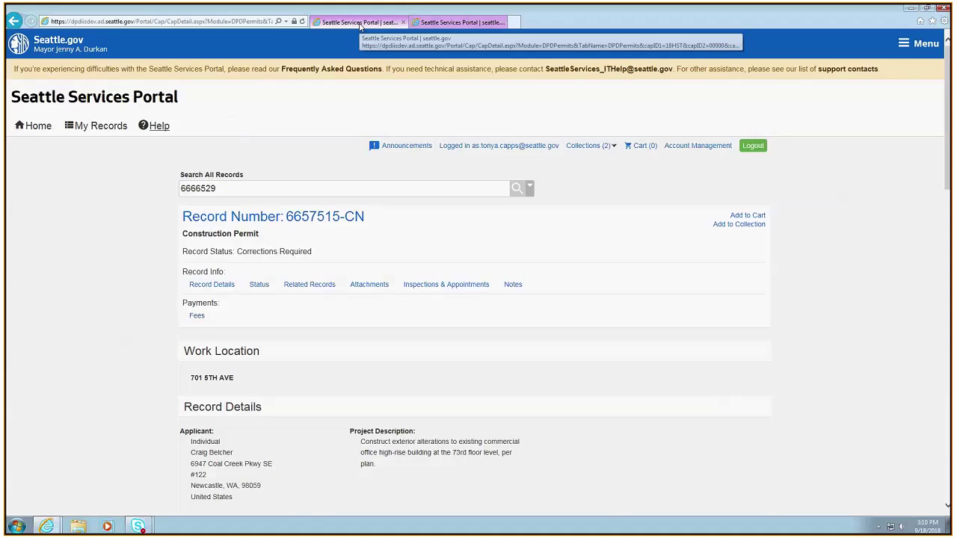
{"action": "left_click", "coordinate": [433, 23]}
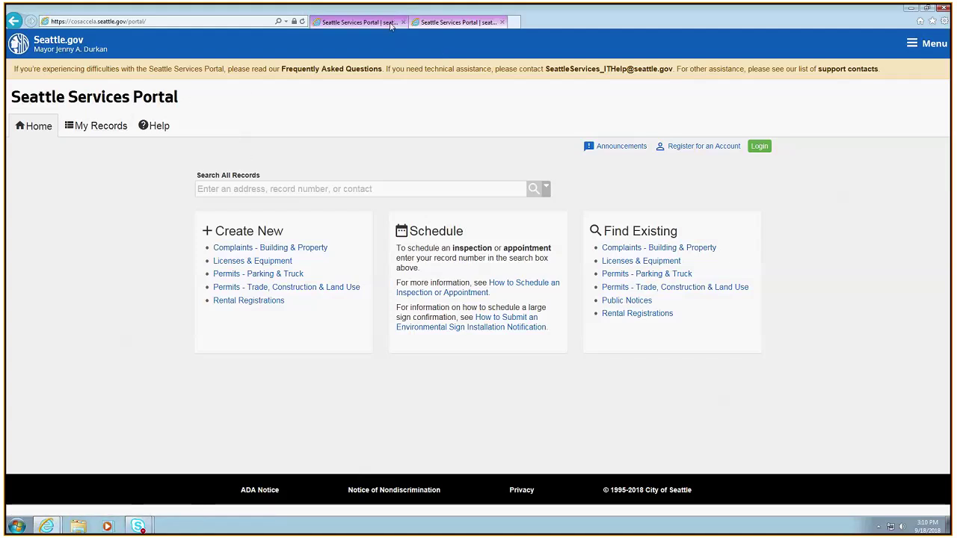
{"action": "left_click", "coordinate": [390, 26]}
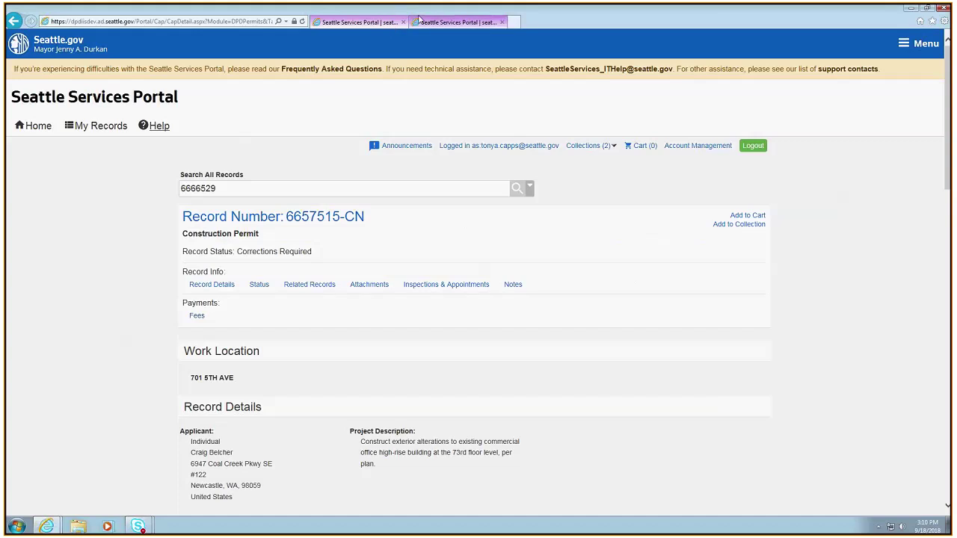
{"action": "left_click", "coordinate": [420, 21]}
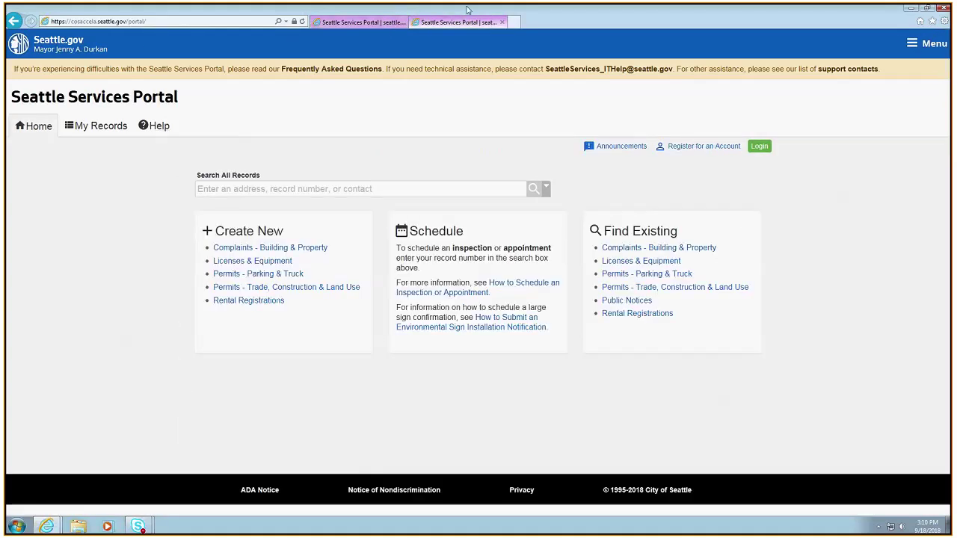
{"action": "left_click", "coordinate": [501, 23]}
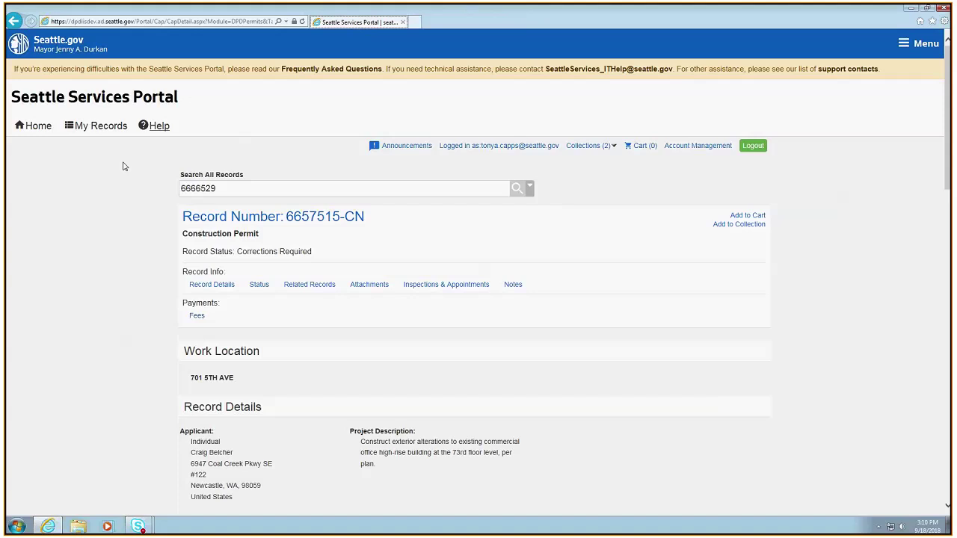
{"action": "left_click", "coordinate": [94, 125]}
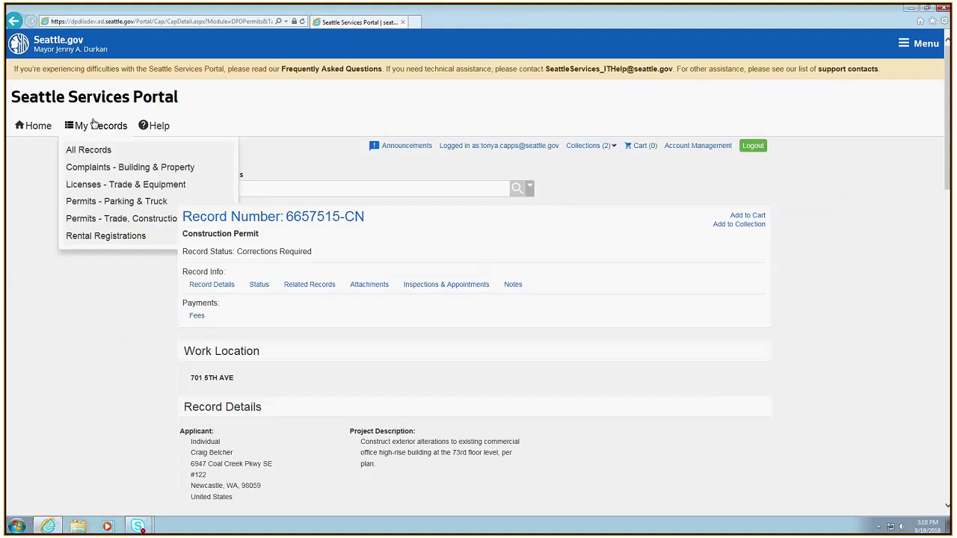
Browse Trade, Construction & Land Use help articles, then return to the portal's My Records
{"action": "left_click", "coordinate": [154, 125]}
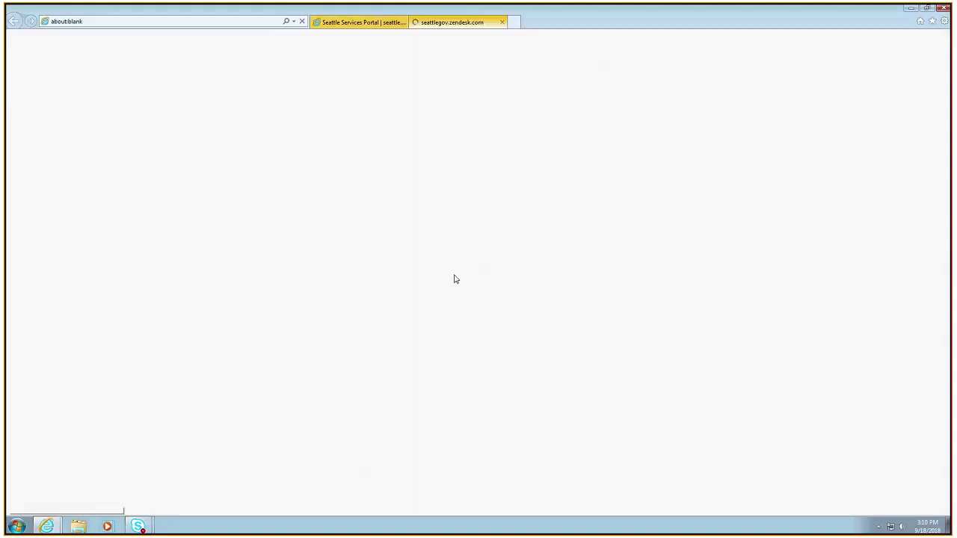
{"action": "left_click", "coordinate": [635, 340]}
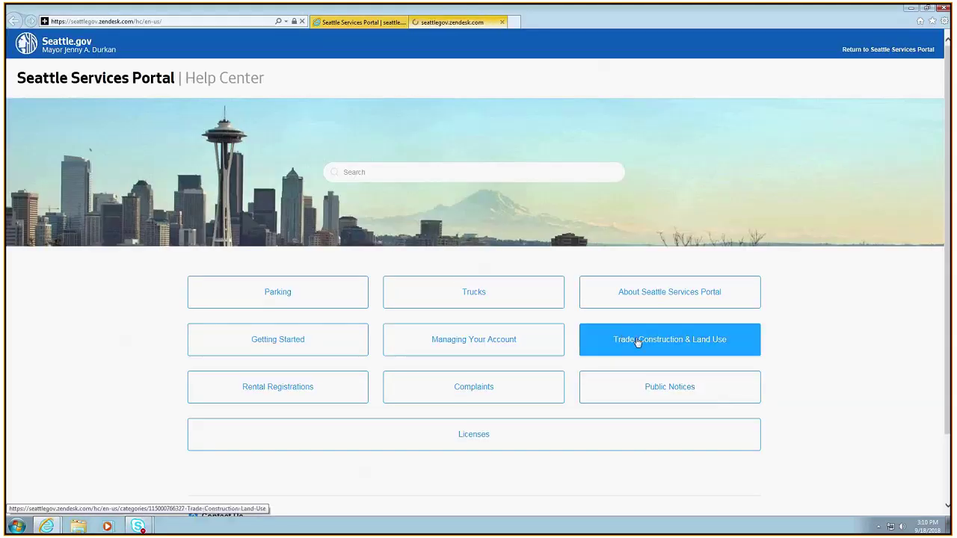
{"action": "scroll", "coordinate": [396, 363], "scroll_direction": "down", "scroll_amount": 2}
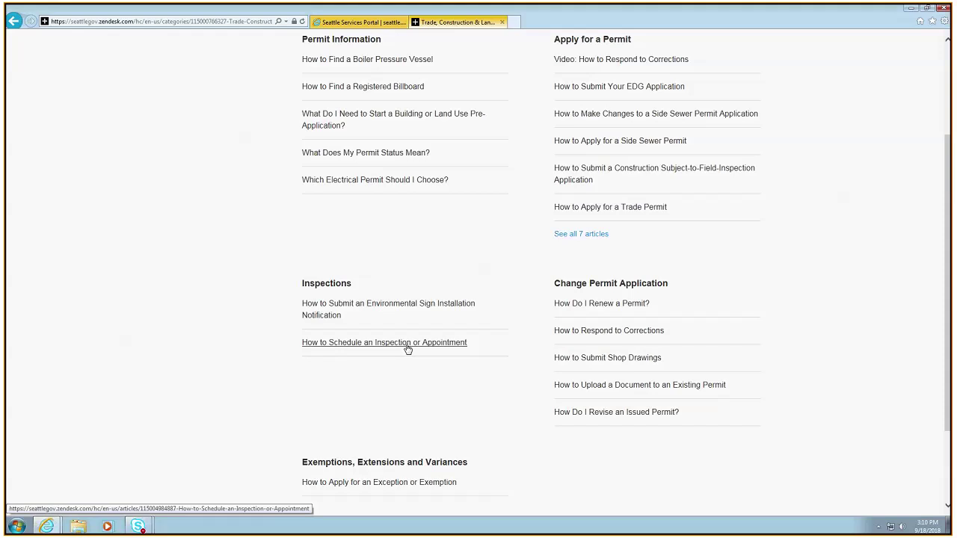
{"action": "scroll", "coordinate": [408, 347], "scroll_direction": "up", "scroll_amount": 3}
{"action": "left_click", "coordinate": [887, 51]}
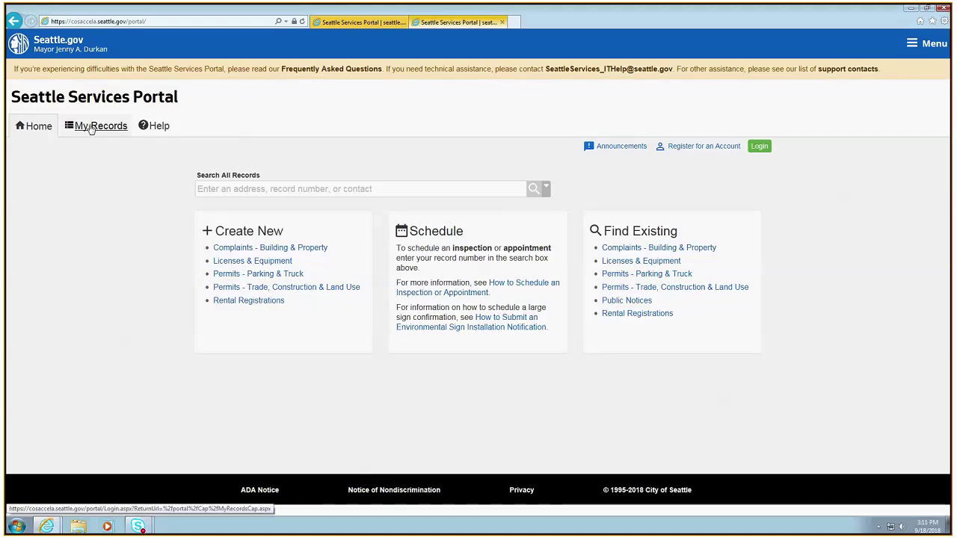
{"action": "left_click", "coordinate": [88, 128]}
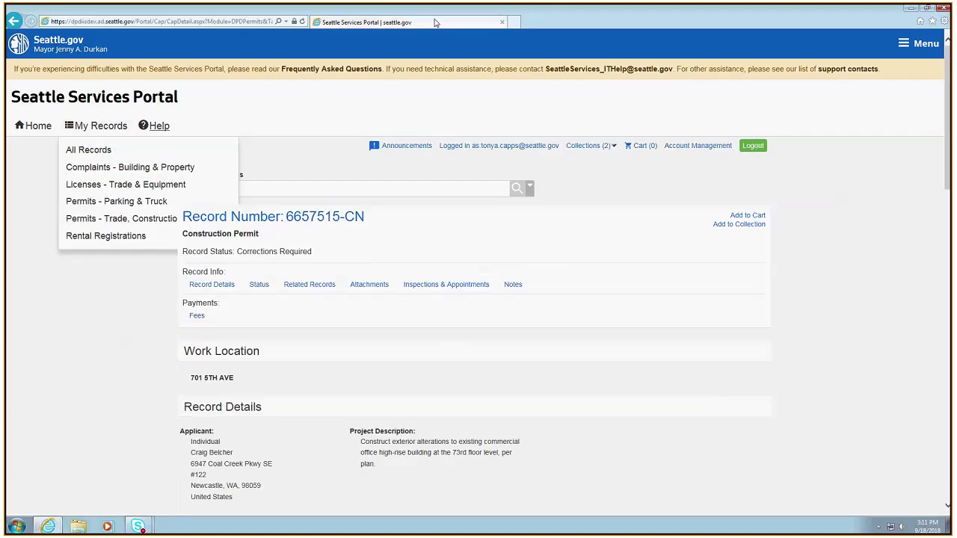
Page through both pages of Trade, Construction and Land Use permits under All Records, then go Home
{"action": "left_click", "coordinate": [88, 152]}
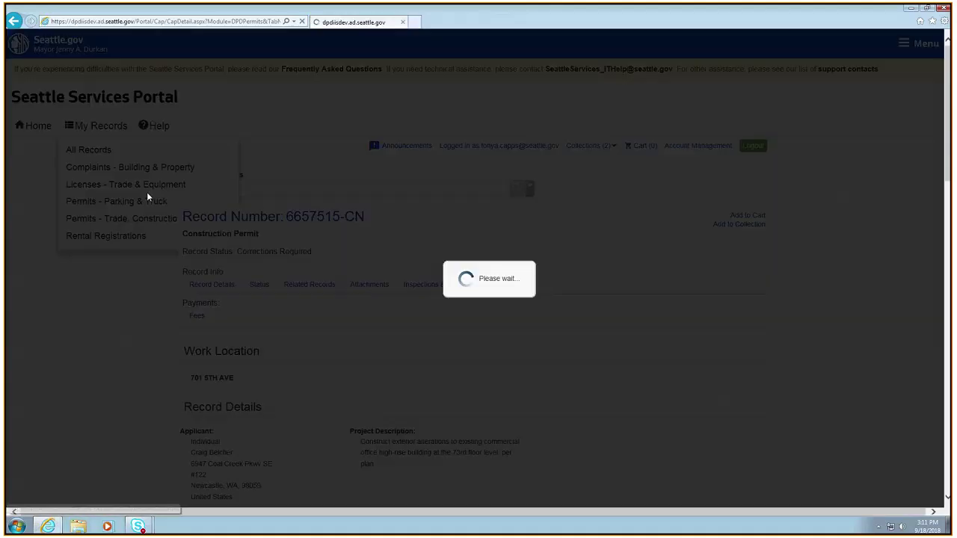
{"action": "left_click", "coordinate": [196, 192]}
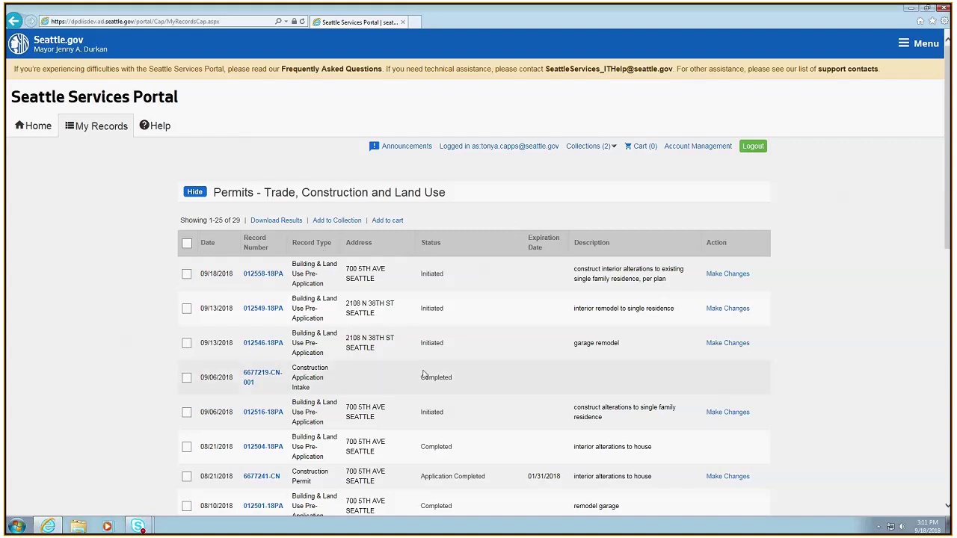
{"action": "scroll", "coordinate": [423, 405], "scroll_direction": "down", "scroll_amount": 3}
{"action": "scroll", "coordinate": [411, 426], "scroll_direction": "down", "scroll_amount": 3}
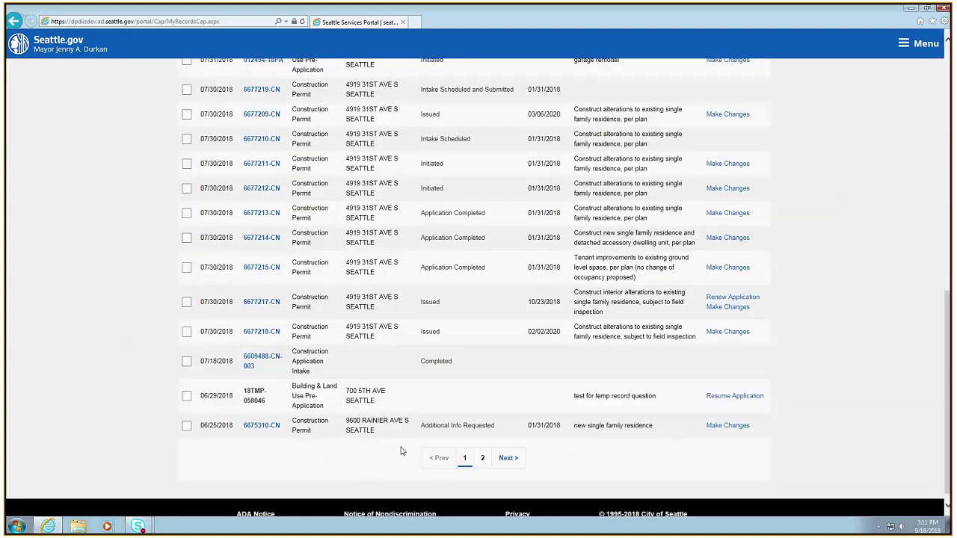
{"action": "left_click", "coordinate": [509, 458]}
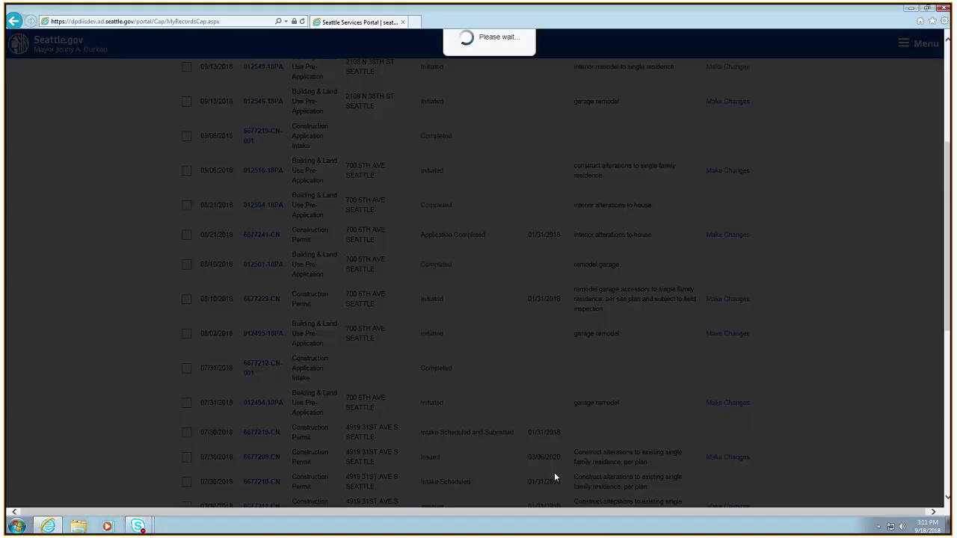
{"action": "left_click", "coordinate": [469, 425]}
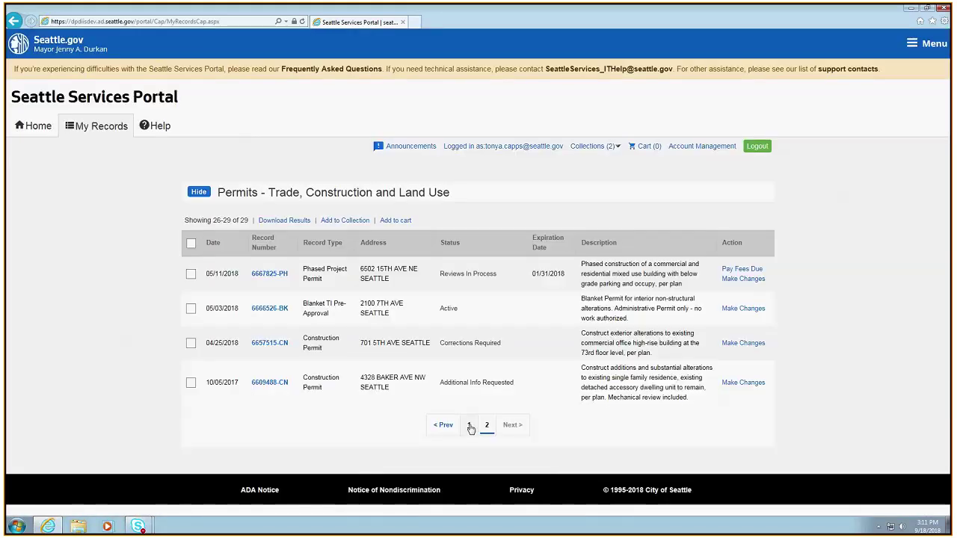
{"action": "scroll", "coordinate": [283, 315], "scroll_direction": "down", "scroll_amount": 10}
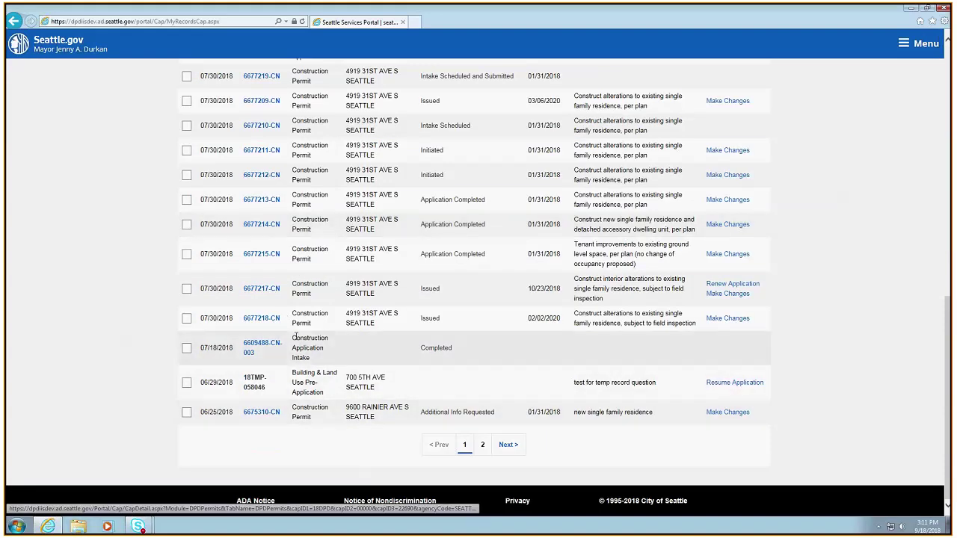
{"action": "scroll", "coordinate": [307, 356], "scroll_direction": "up", "scroll_amount": 5}
{"action": "scroll", "coordinate": [334, 338], "scroll_direction": "up", "scroll_amount": 3}
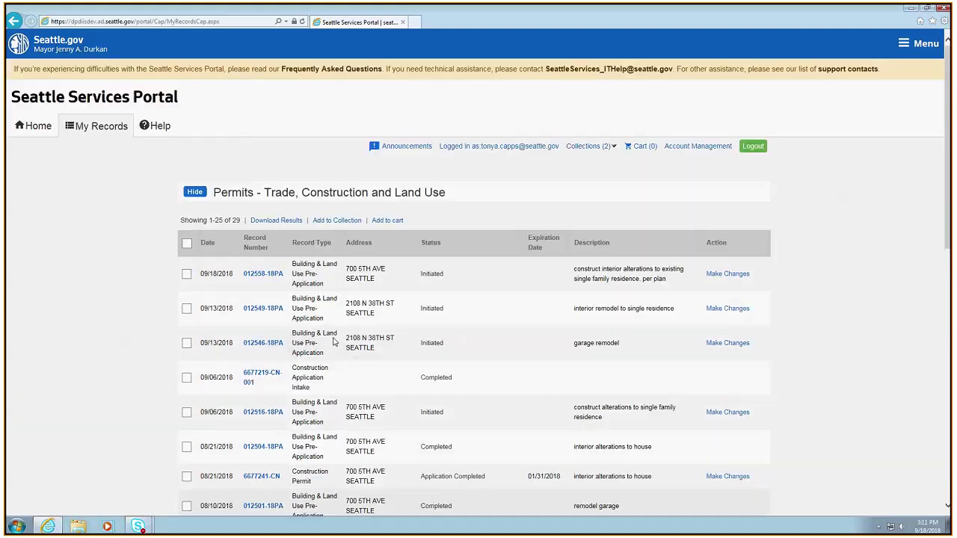
{"action": "left_click", "coordinate": [46, 128]}
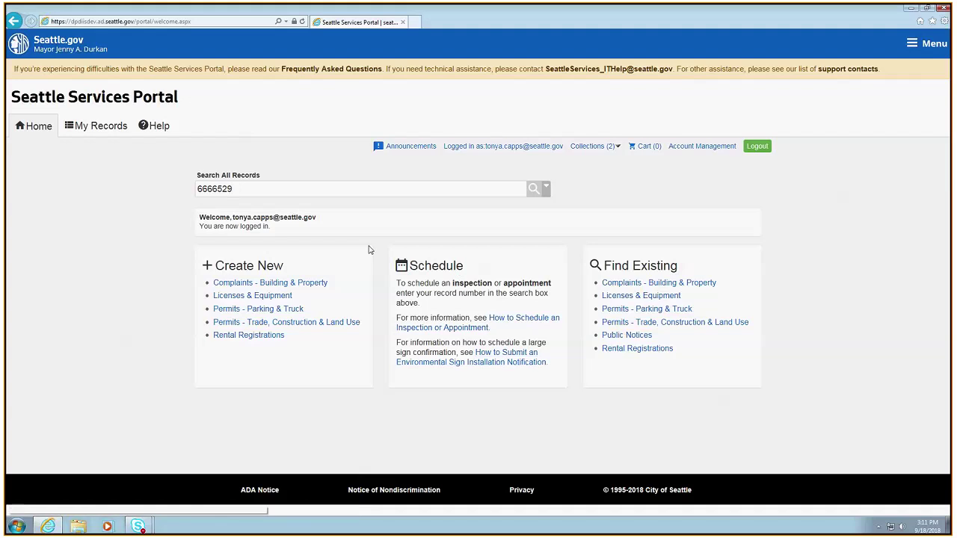
Search for record 6675310 and list its inspections and appointments
{"action": "key", "text": "ctrl+a"}
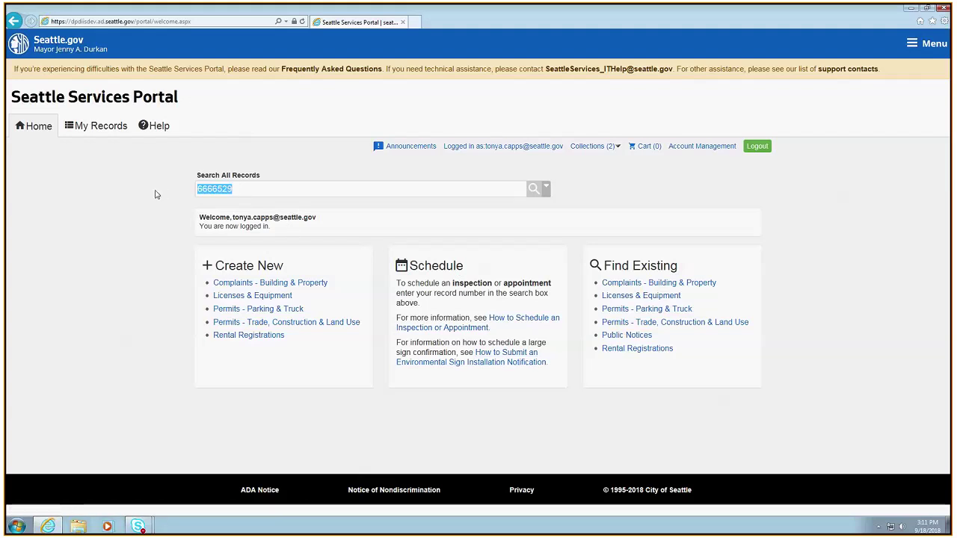
{"action": "type", "text": "6675310"}
{"action": "key", "text": "Return"}
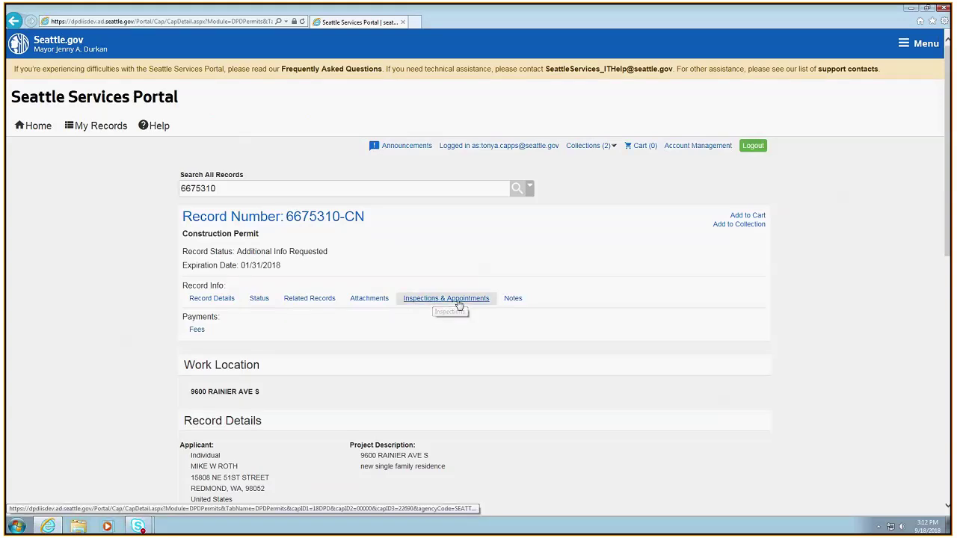
{"action": "left_click", "coordinate": [458, 304]}
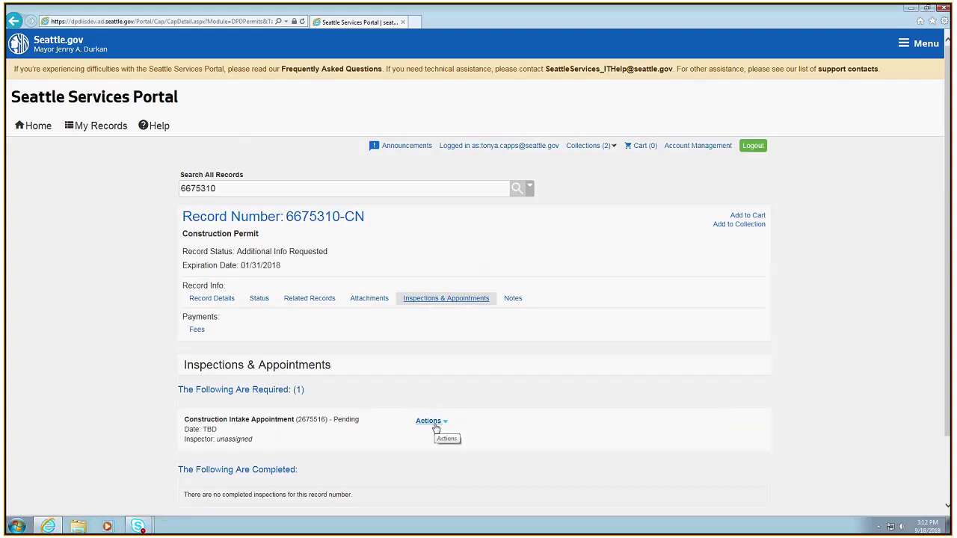
Schedule the Construction Intake Appointment, picking the earliest available date, 24 October 2018
{"action": "left_click", "coordinate": [436, 425]}
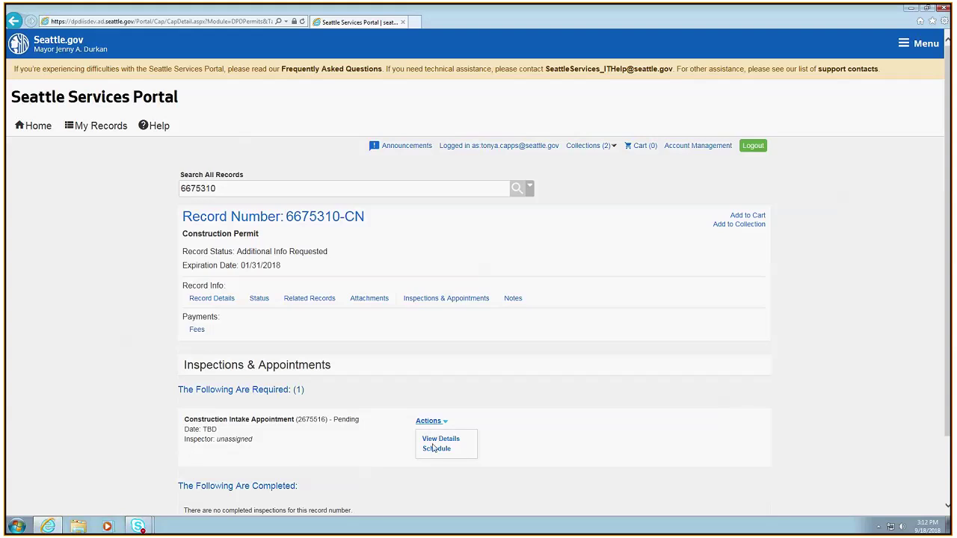
{"action": "left_click", "coordinate": [436, 449]}
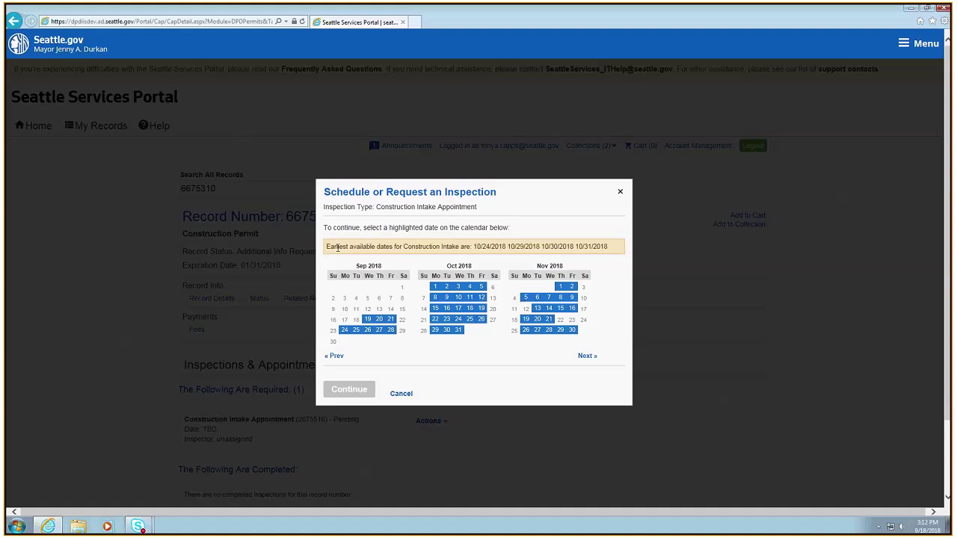
{"action": "left_click_drag", "start_coordinate": [326, 247], "coordinate": [627, 251]}
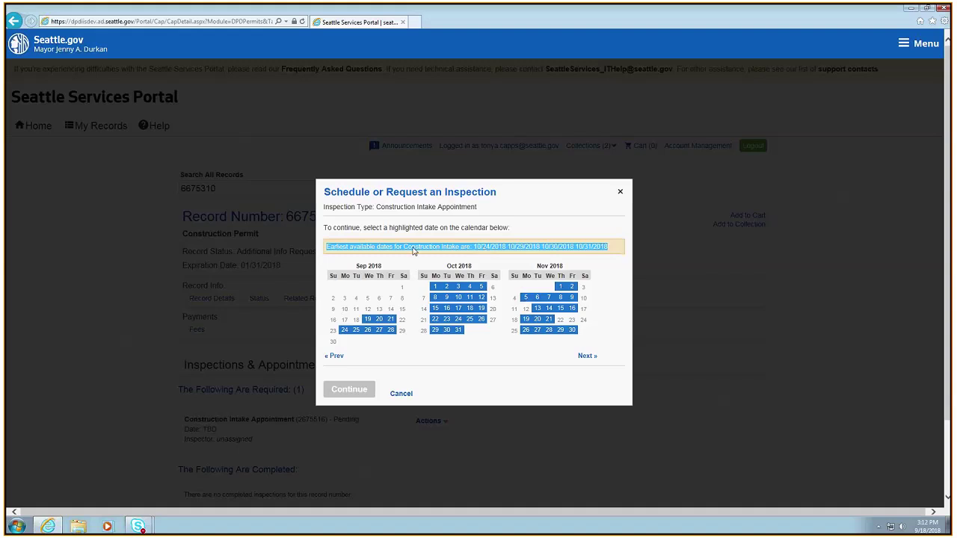
{"action": "left_click", "coordinate": [482, 248]}
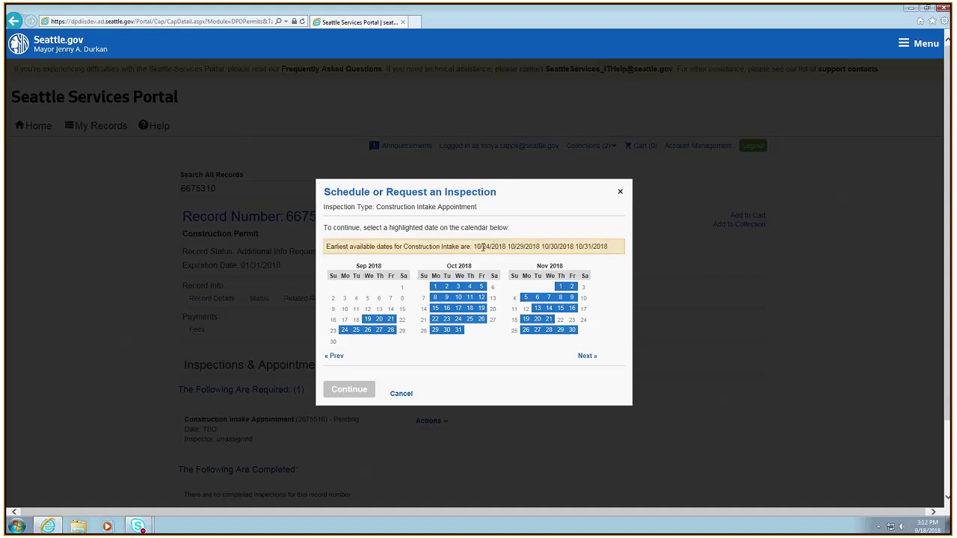
{"action": "left_click_drag", "start_coordinate": [473, 246], "coordinate": [502, 242]}
{"action": "left_click", "coordinate": [456, 321]}
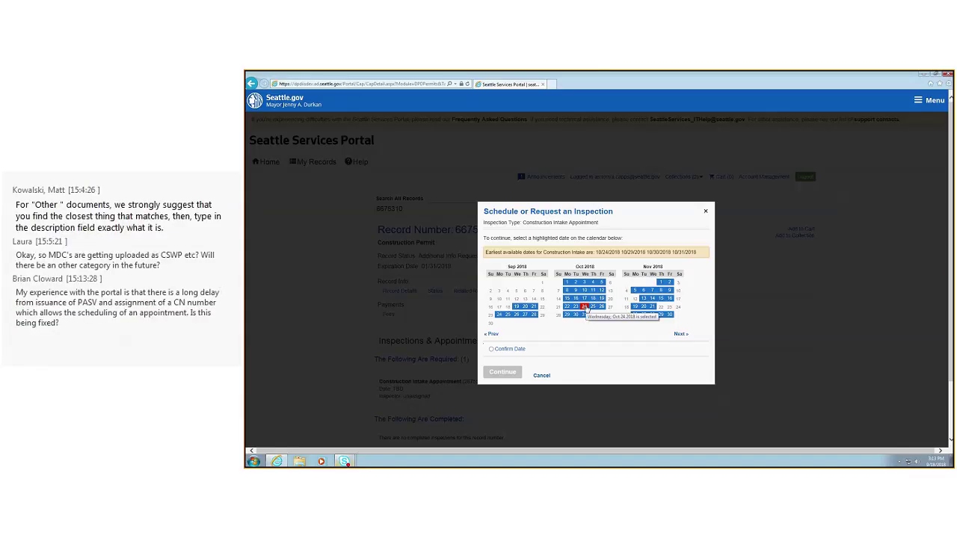
Confirm 10/24/2018 for the intake appointment, accept the contact details, and finish
{"action": "left_click", "coordinate": [491, 349]}
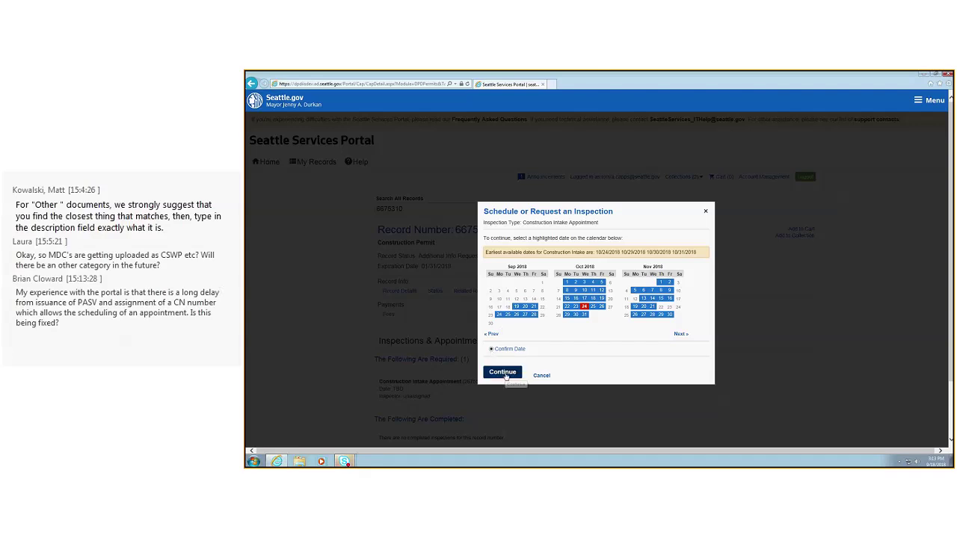
{"action": "left_click", "coordinate": [503, 373]}
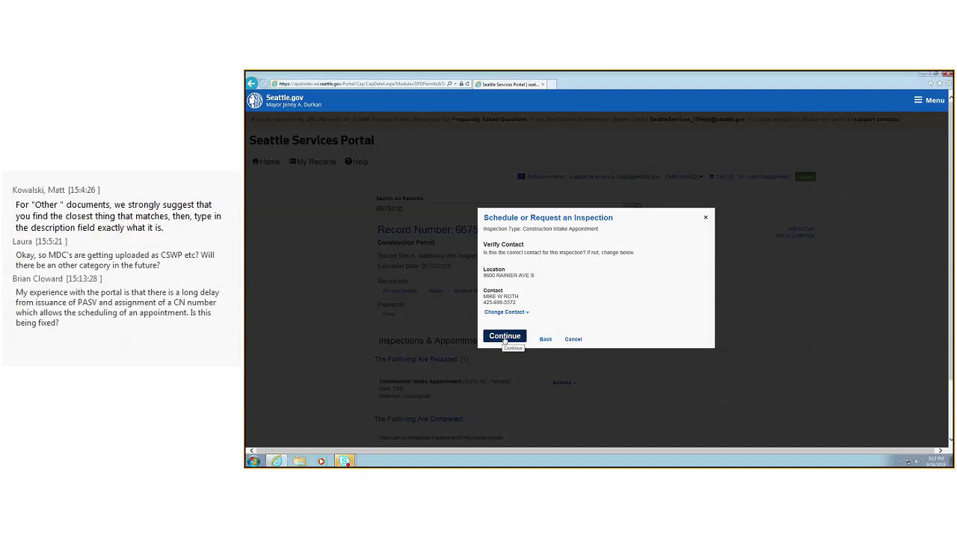
{"action": "left_click", "coordinate": [504, 337]}
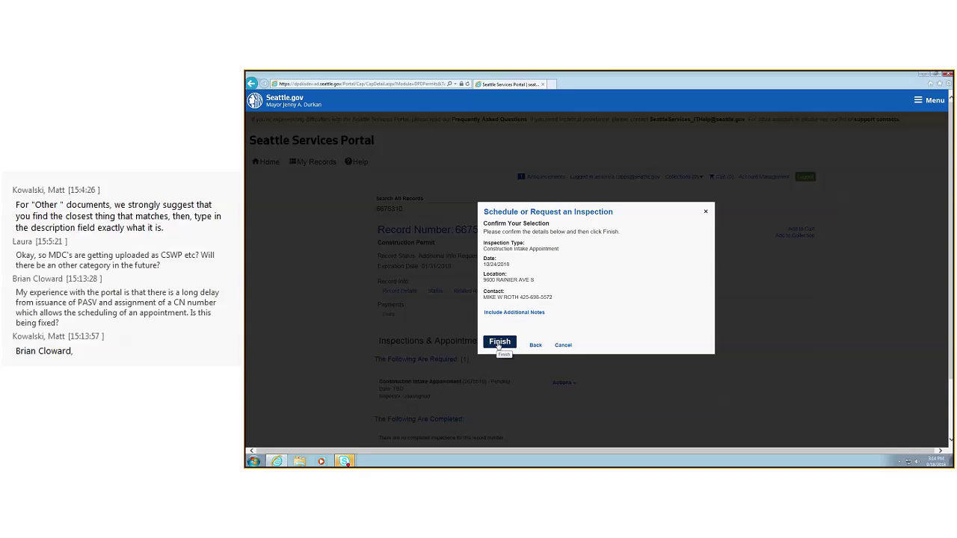
{"action": "left_click", "coordinate": [499, 344]}
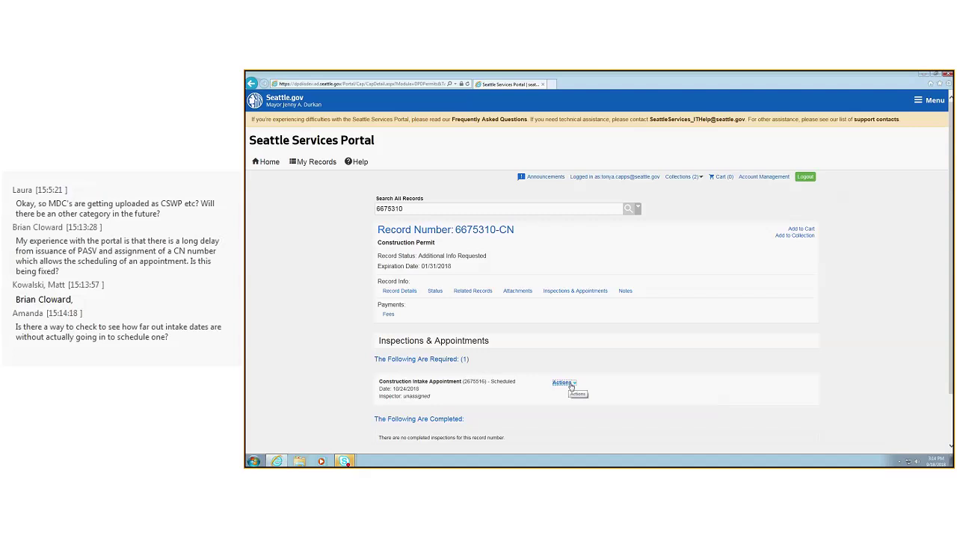
{"action": "left_click", "coordinate": [570, 385]}
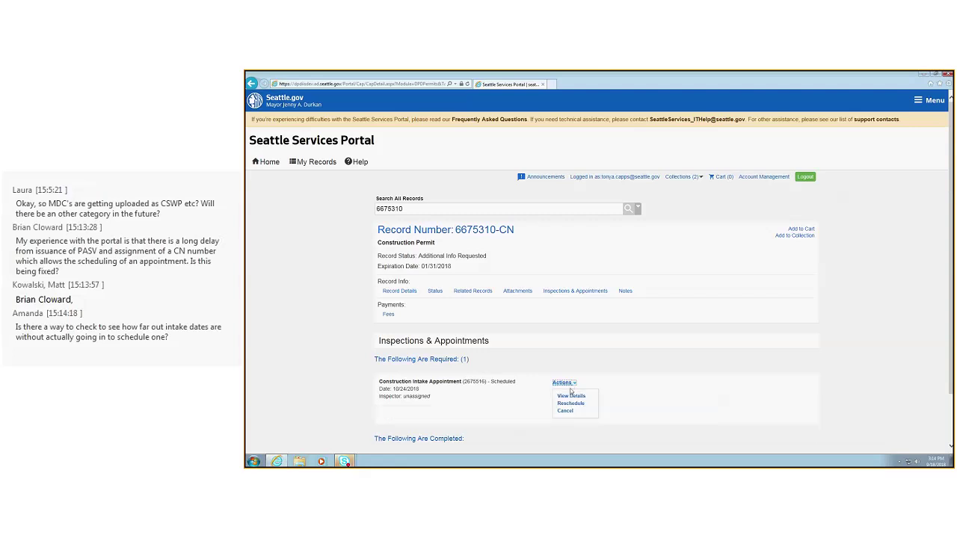
{"action": "left_click", "coordinate": [570, 403]}
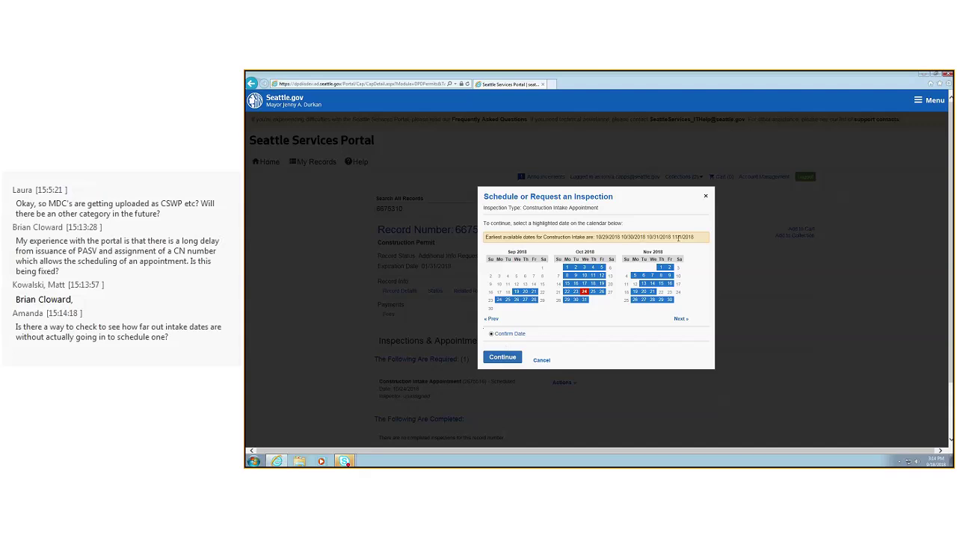
{"action": "left_click", "coordinate": [704, 198]}
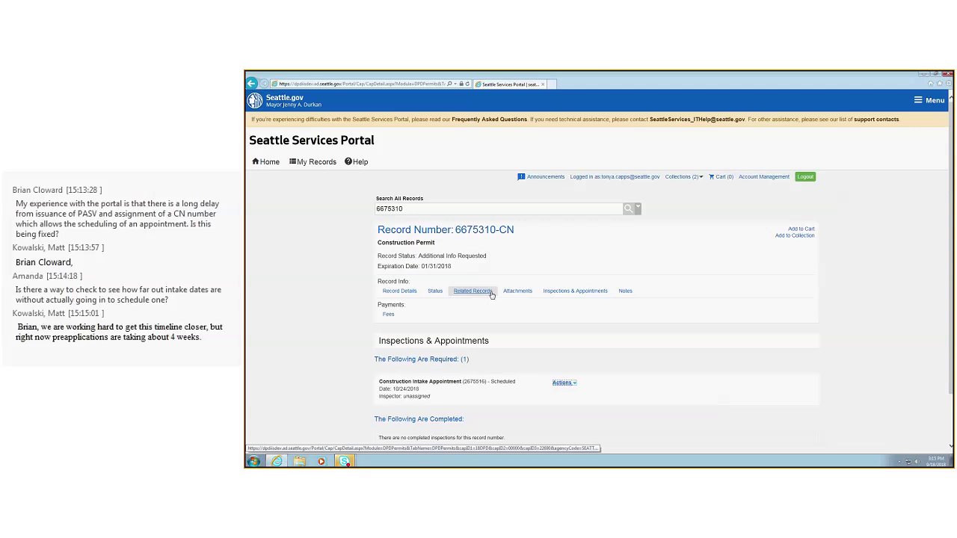
Open the record's Record Details and choose Create Amendment at the bottom
{"action": "scroll", "coordinate": [497, 277], "scroll_direction": "down", "scroll_amount": 1}
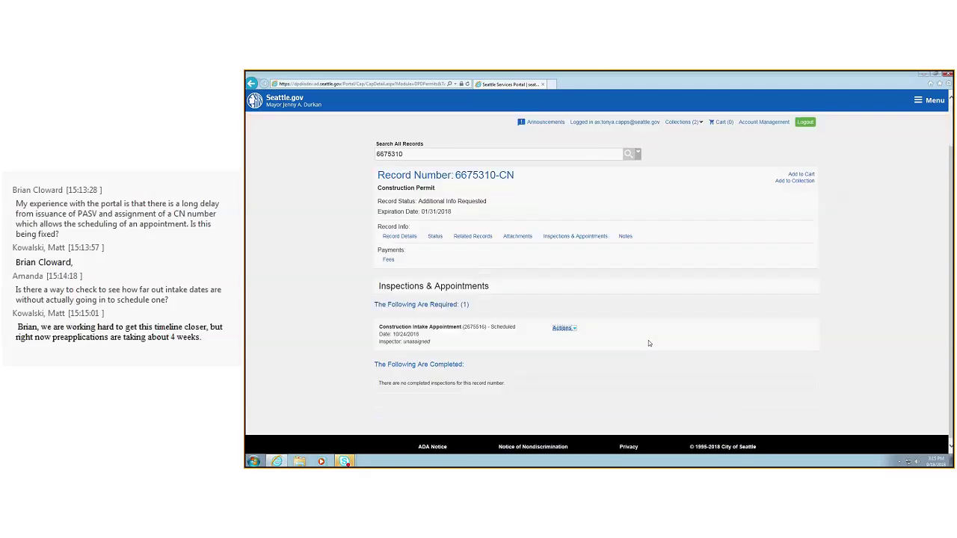
{"action": "scroll", "coordinate": [504, 255], "scroll_direction": "up", "scroll_amount": 1}
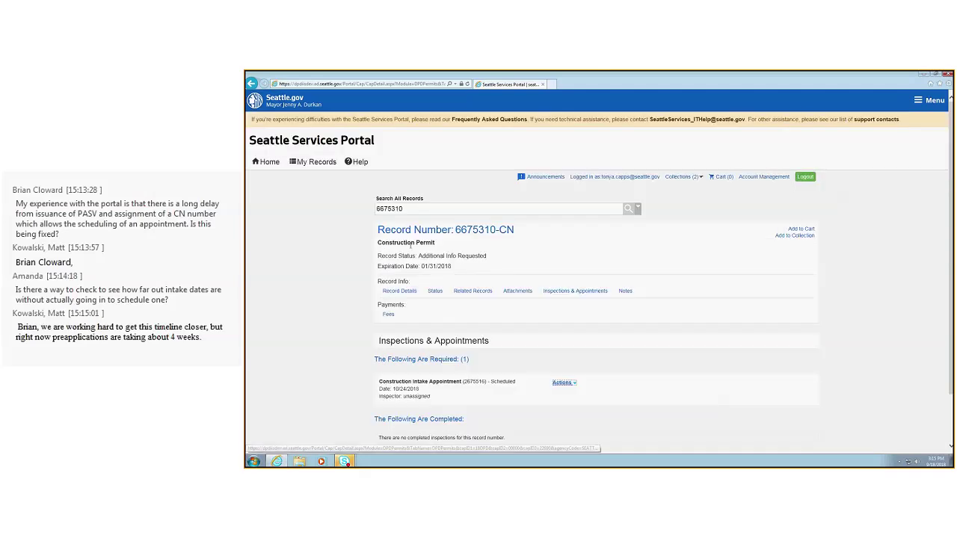
{"action": "left_click", "coordinate": [400, 294]}
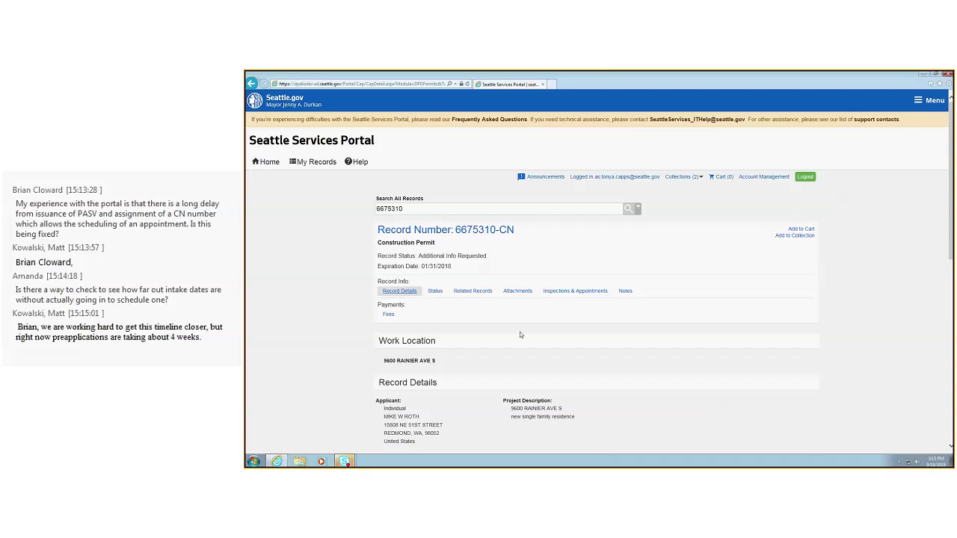
{"action": "scroll", "coordinate": [520, 335], "scroll_direction": "down", "scroll_amount": 10}
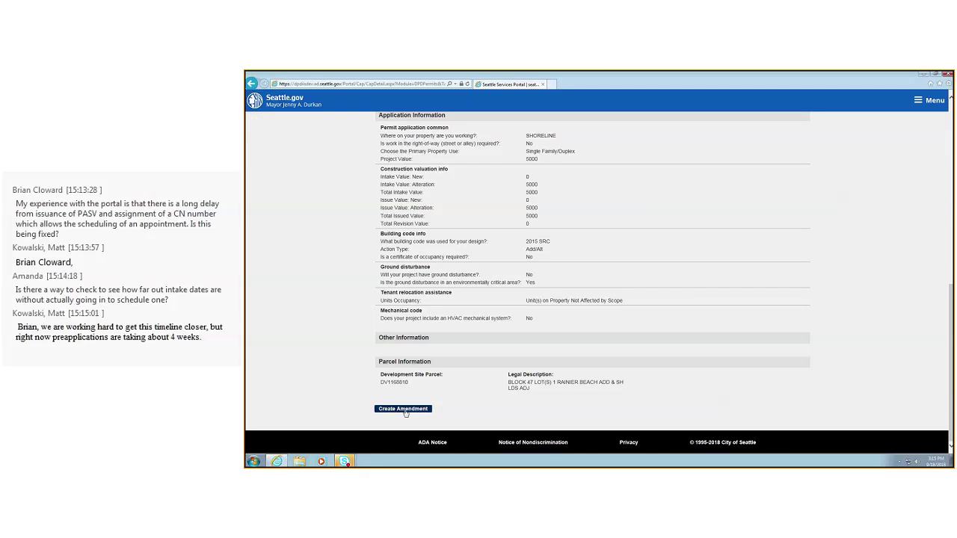
{"action": "left_click", "coordinate": [405, 409]}
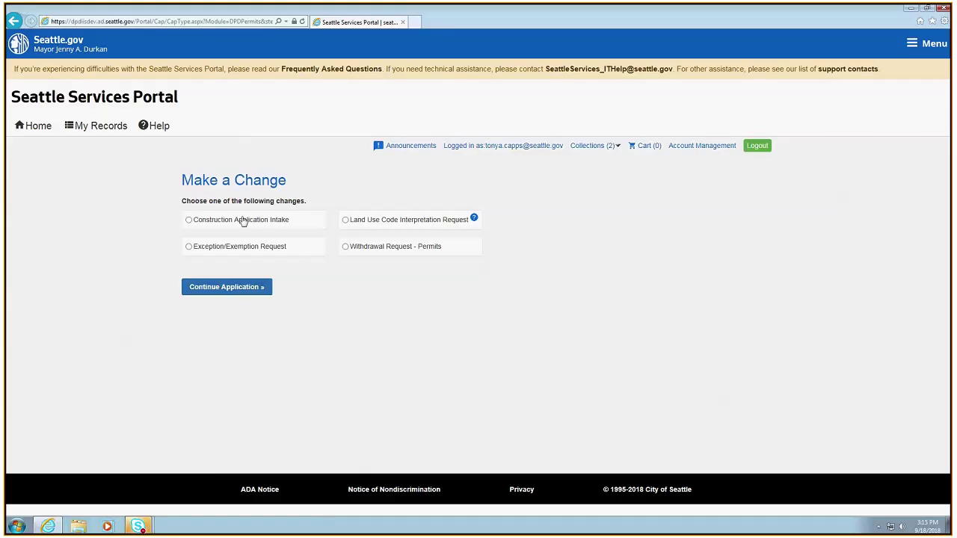
Choose Construction Application Intake as the change type and continue the application
{"action": "left_click", "coordinate": [188, 221]}
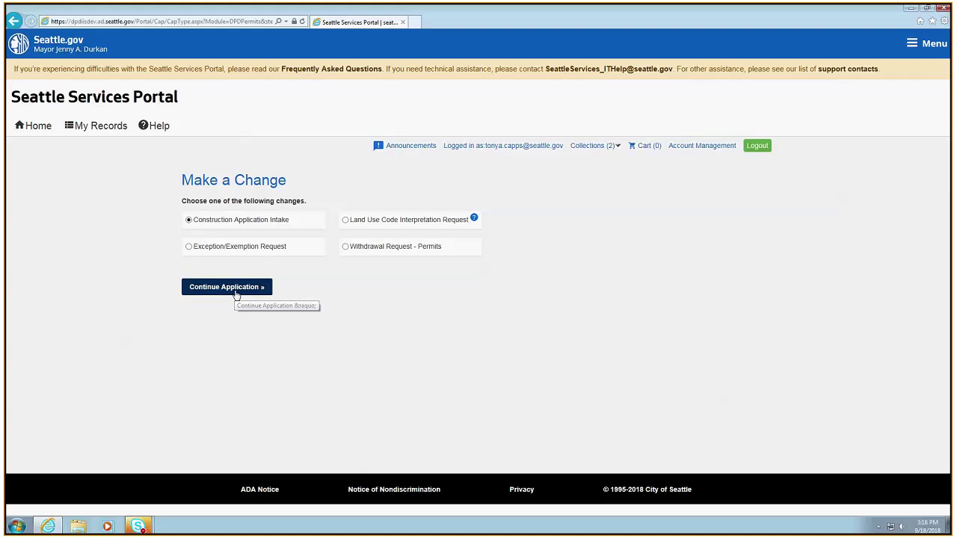
{"action": "left_click", "coordinate": [234, 289]}
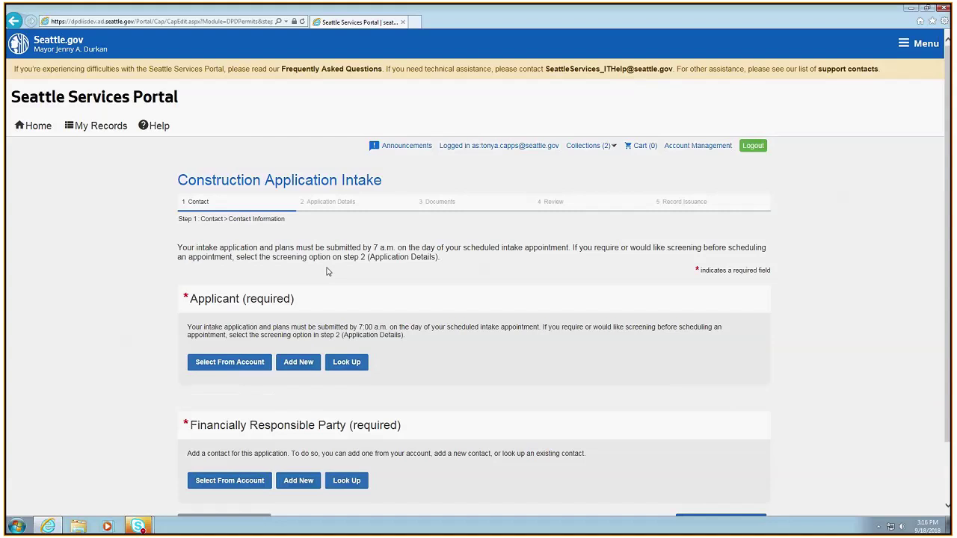
Add the first account contact as the Applicant
{"action": "scroll", "coordinate": [410, 367], "scroll_direction": "down", "scroll_amount": 1}
{"action": "scroll", "coordinate": [410, 367], "scroll_direction": "down", "scroll_amount": 1}
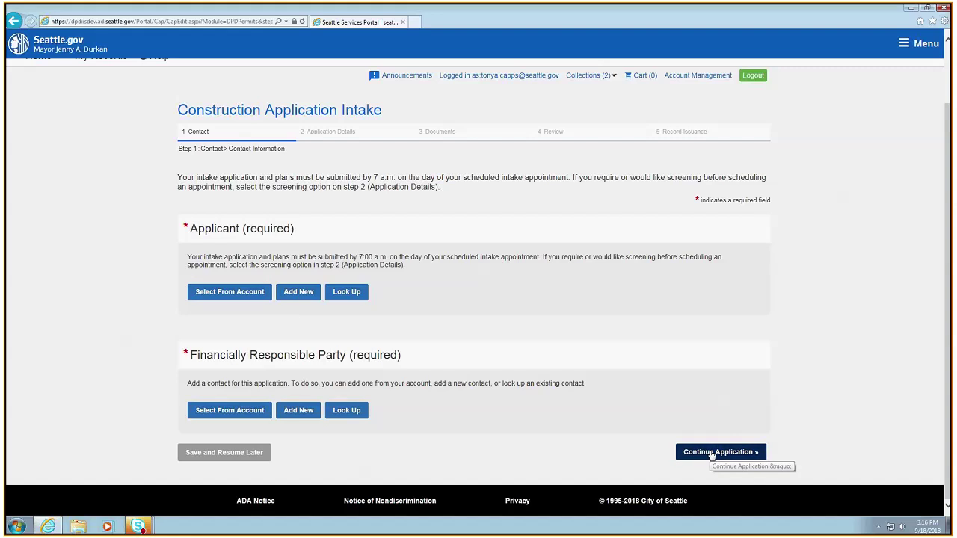
{"action": "left_click", "coordinate": [251, 293]}
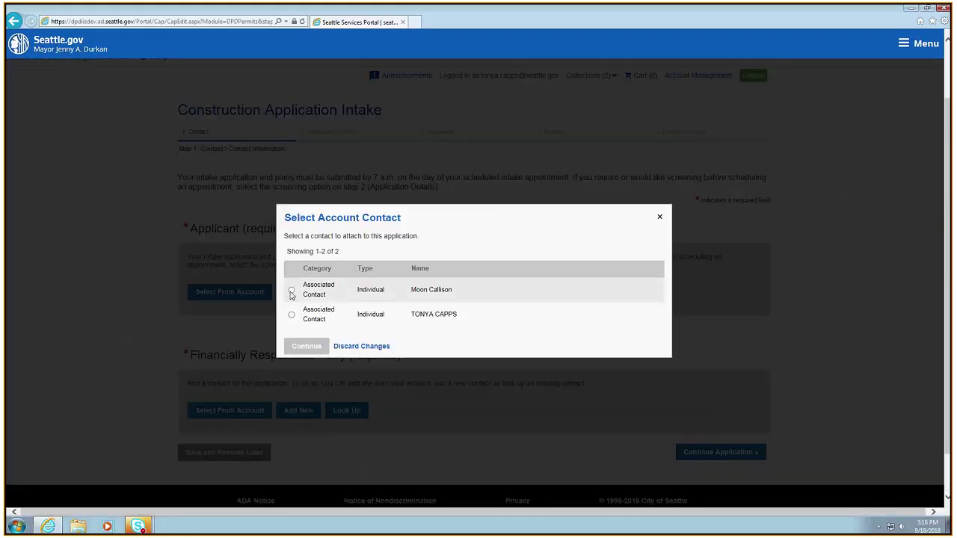
{"action": "left_click", "coordinate": [292, 289]}
{"action": "left_click", "coordinate": [313, 347]}
Add the second account contact as Financially Responsible Party and continue
{"action": "left_click", "coordinate": [249, 442]}
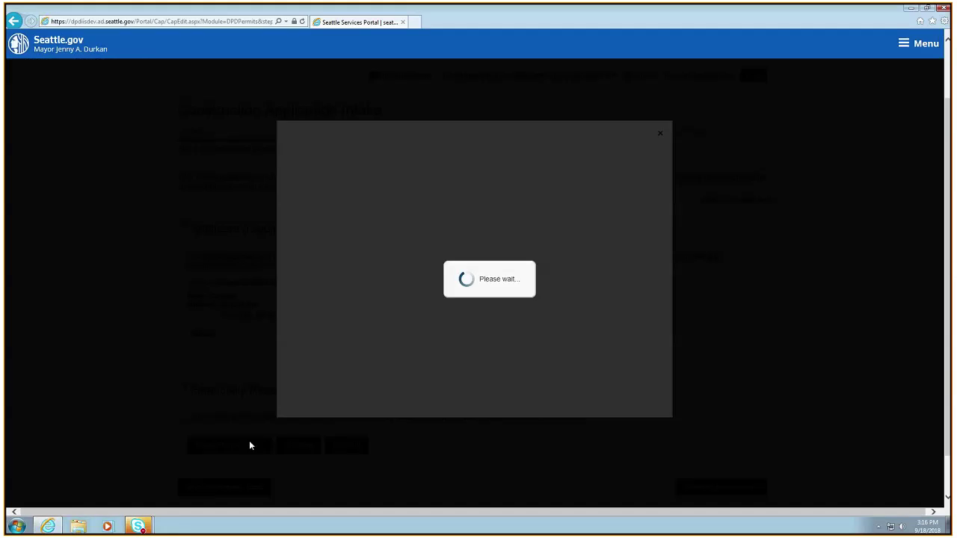
{"action": "left_click", "coordinate": [292, 315]}
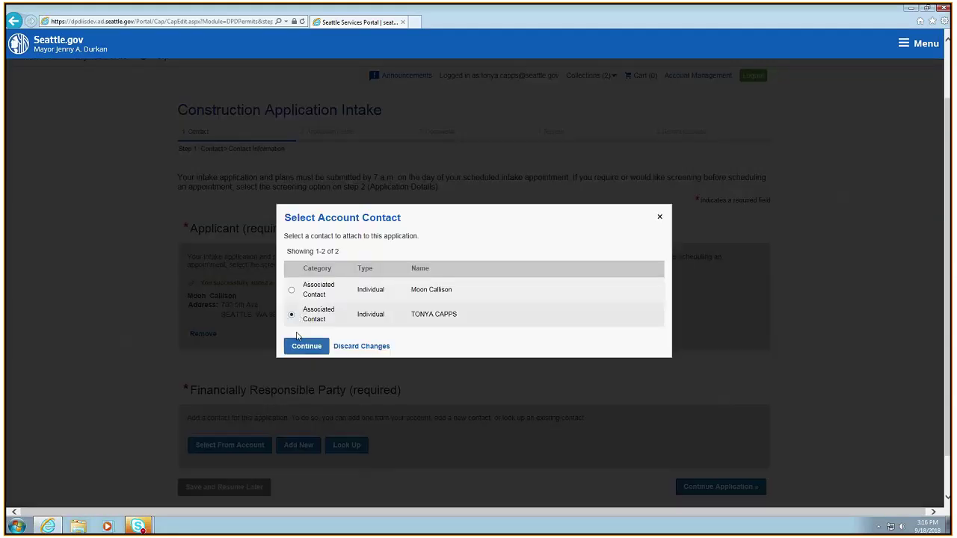
{"action": "left_click", "coordinate": [314, 347]}
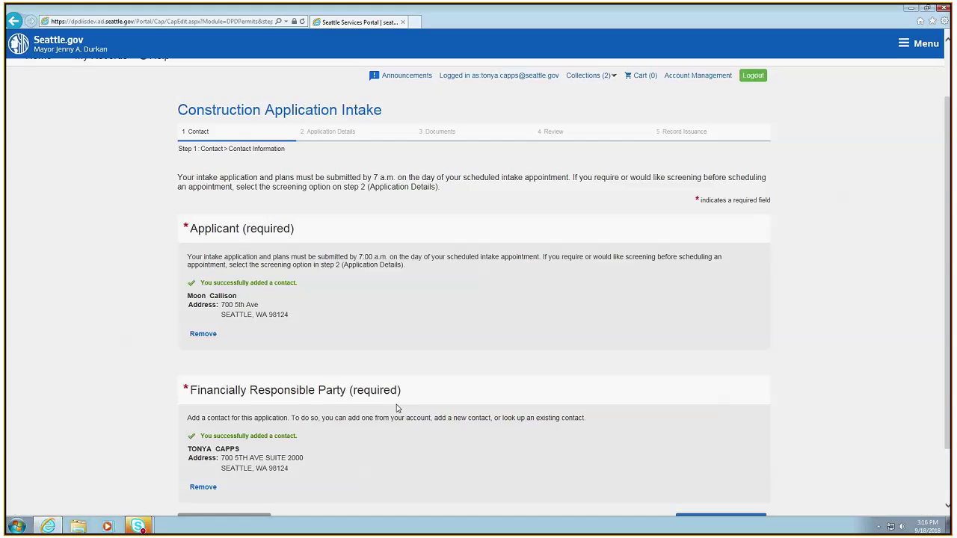
{"action": "scroll", "coordinate": [397, 408], "scroll_direction": "down", "scroll_amount": 2}
{"action": "left_click", "coordinate": [719, 453]}
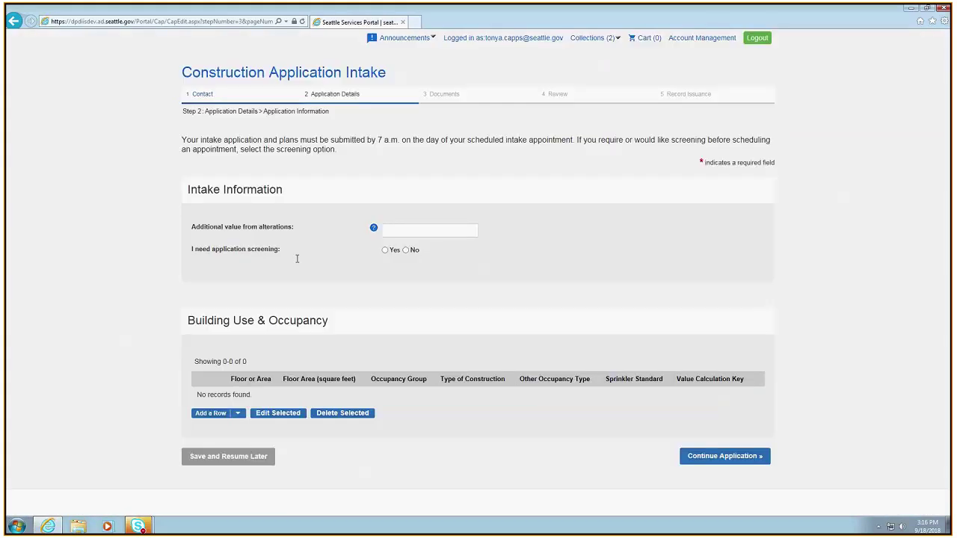
Pass over the Additional value from alterations field and continue to Documents
{"action": "scroll", "coordinate": [566, 384], "scroll_direction": "down", "scroll_amount": 3}
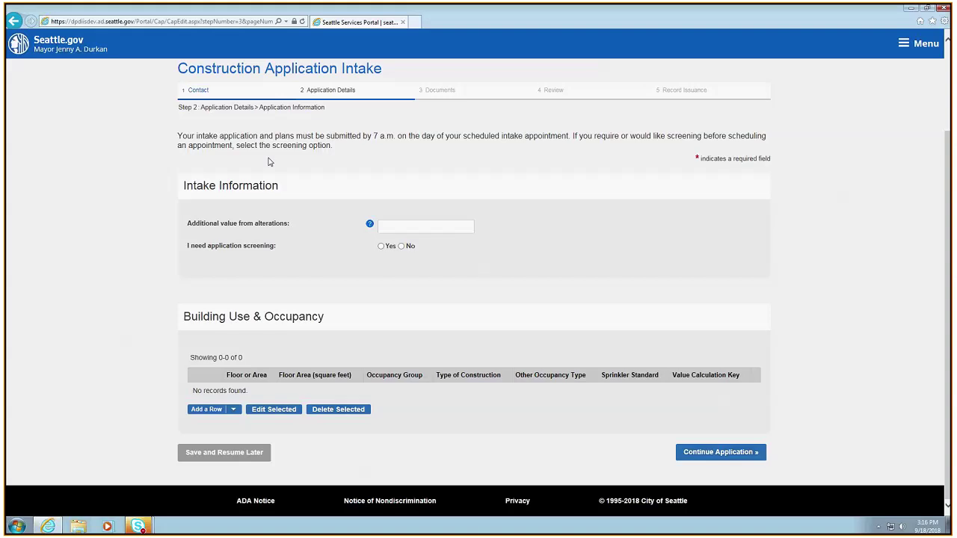
{"action": "left_click", "coordinate": [417, 229]}
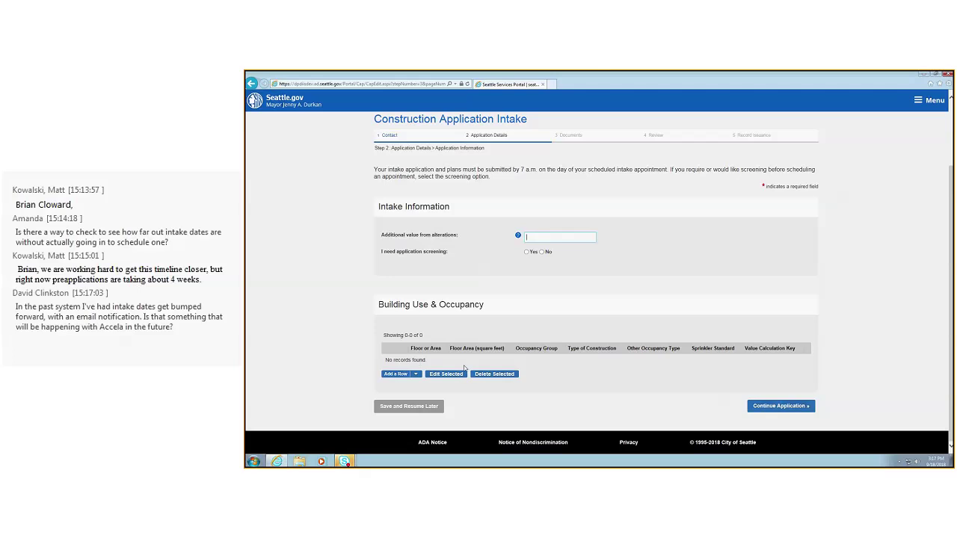
{"action": "left_click", "coordinate": [778, 407]}
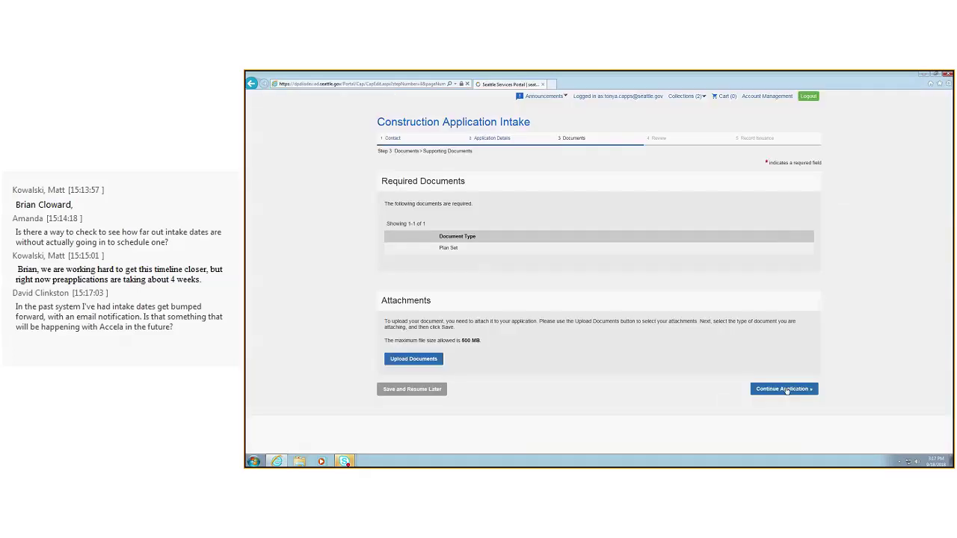
Upload the Tulips.jpg picture as a document attachment
{"action": "scroll", "coordinate": [596, 368], "scroll_direction": "down", "scroll_amount": 3}
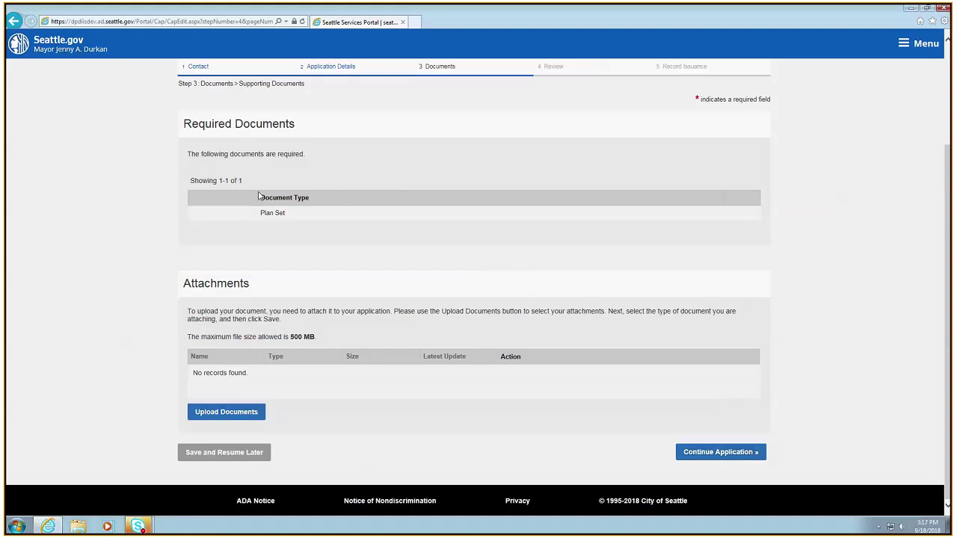
{"action": "left_click", "coordinate": [222, 412]}
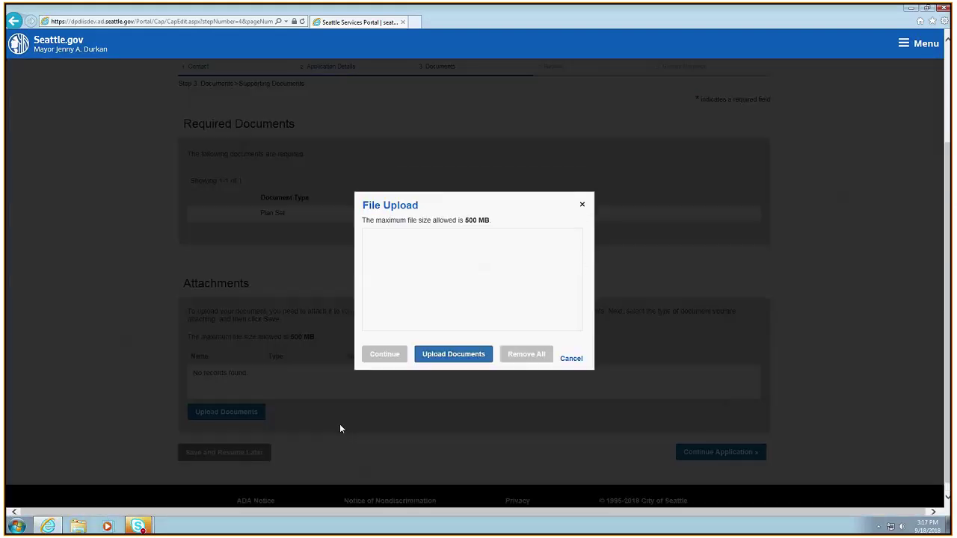
{"action": "left_click", "coordinate": [446, 356]}
{"action": "left_click", "coordinate": [119, 146]}
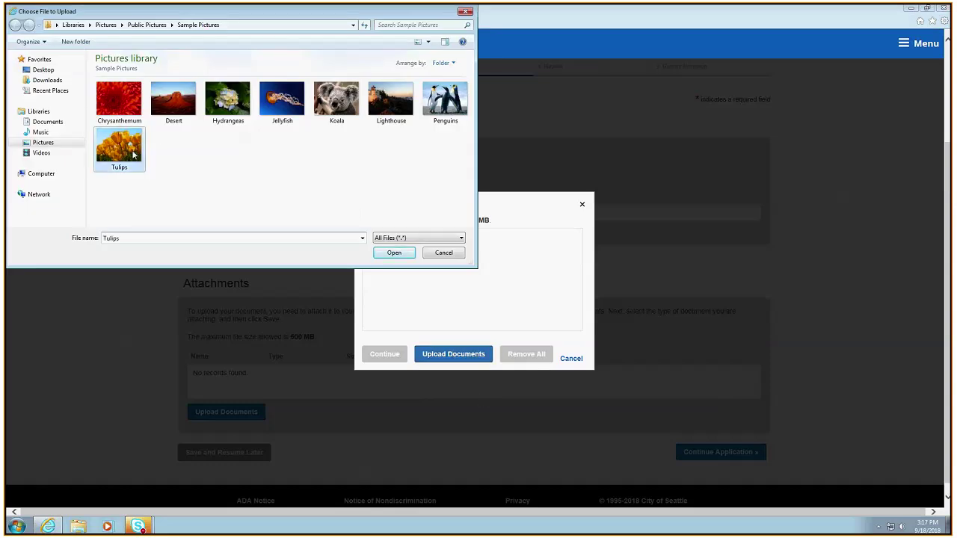
{"action": "left_click", "coordinate": [394, 253]}
{"action": "left_click", "coordinate": [390, 357]}
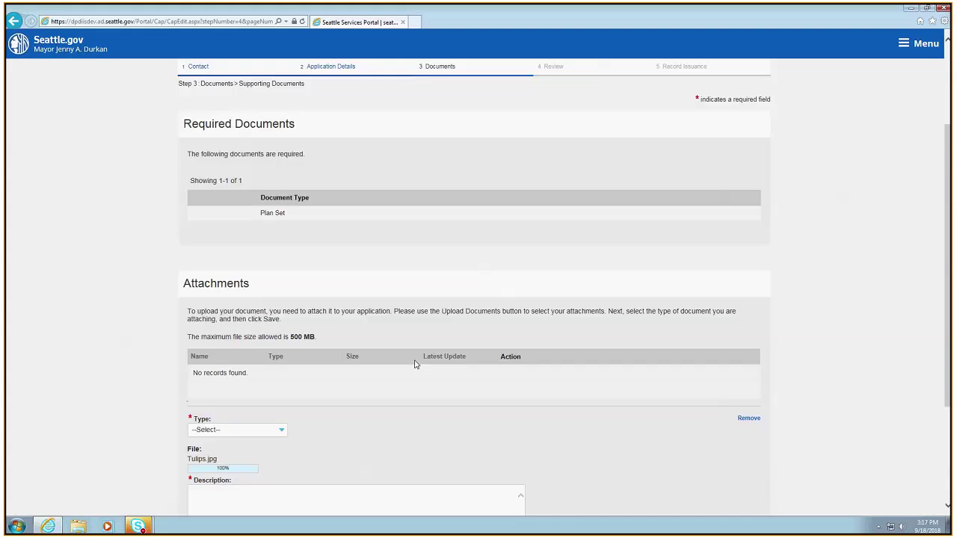
{"action": "scroll", "coordinate": [303, 377], "scroll_direction": "down", "scroll_amount": 1}
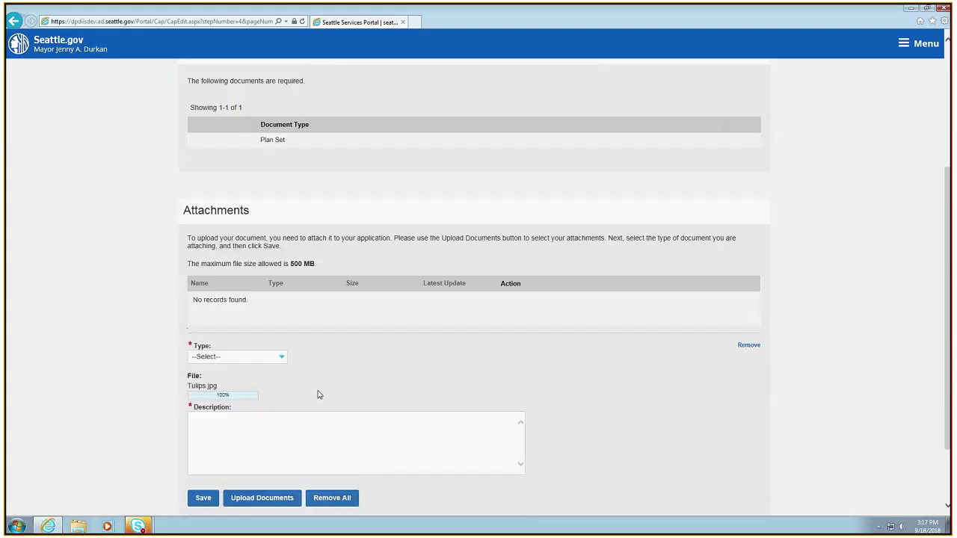
Save Tulips.jpg as type Plan Set, described 'plan set for intake', then continue to Review
{"action": "left_click", "coordinate": [235, 356]}
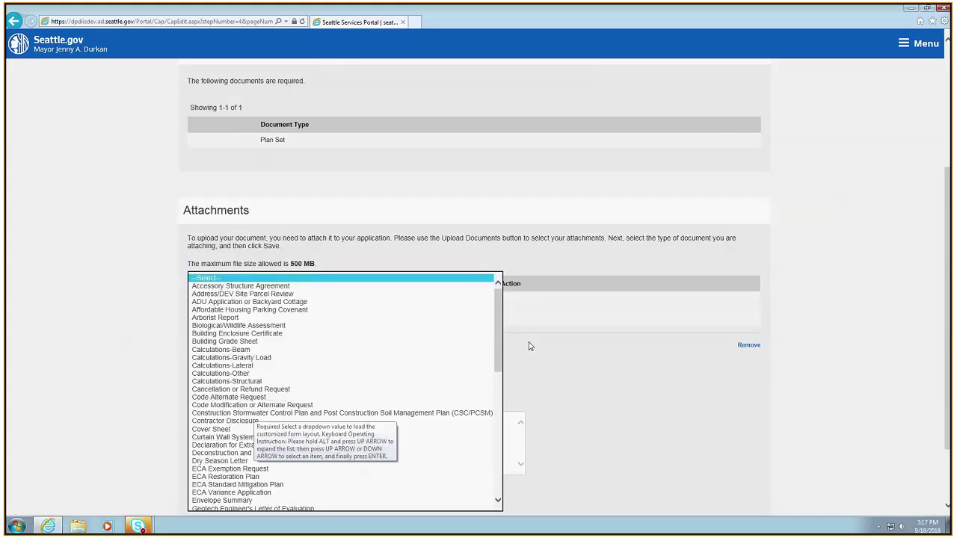
{"action": "left_click_drag", "start_coordinate": [501, 311], "coordinate": [512, 488]}
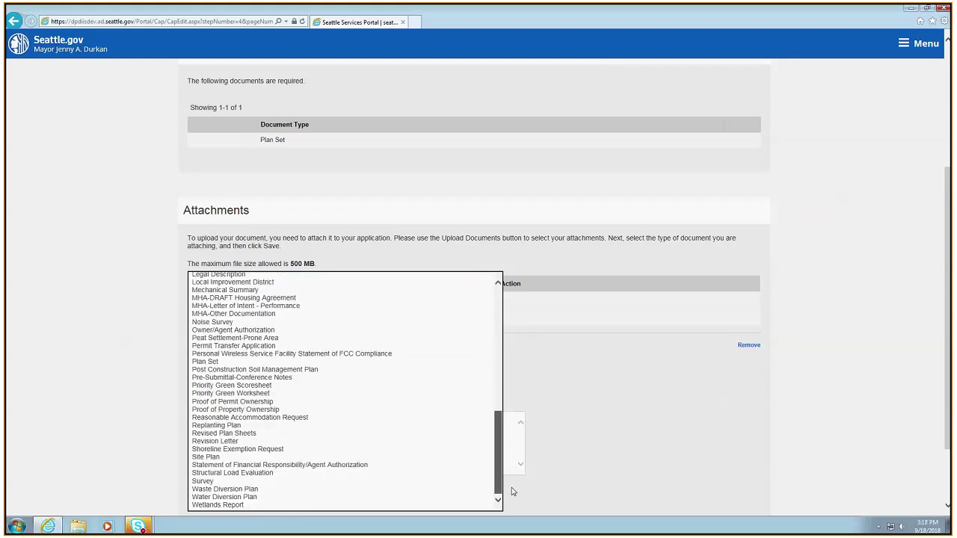
{"action": "scroll", "coordinate": [511, 444], "scroll_direction": "up", "scroll_amount": 15}
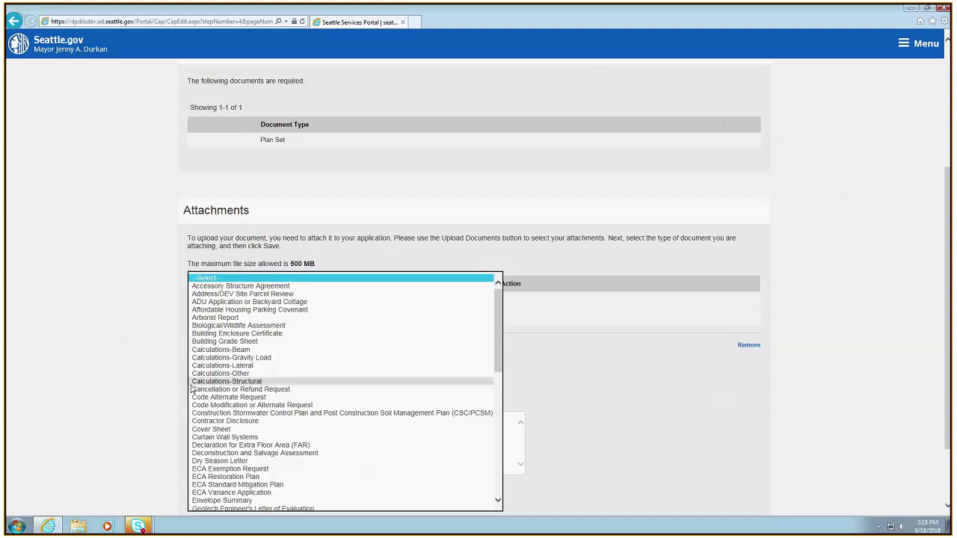
{"action": "type", "text": "pl"}
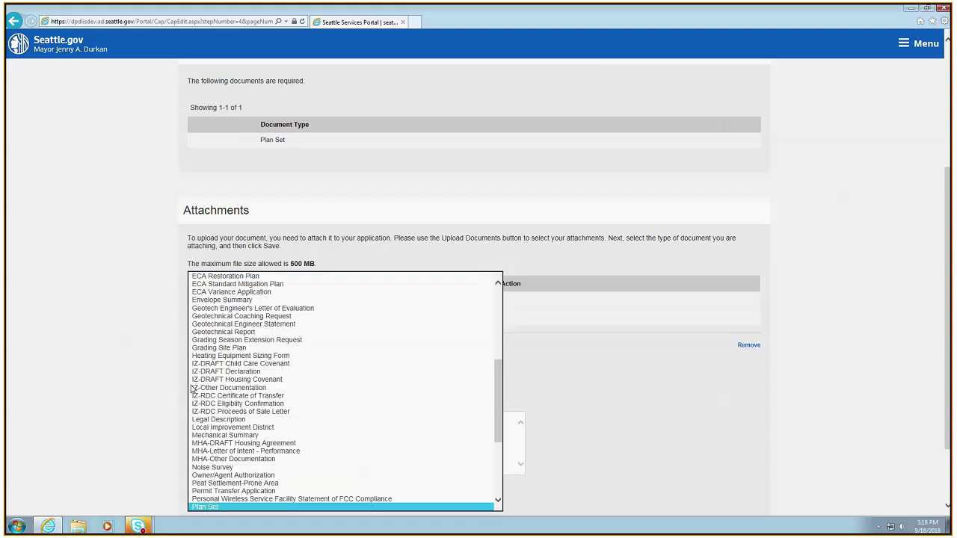
{"action": "scroll", "coordinate": [237, 438], "scroll_direction": "down", "scroll_amount": 1}
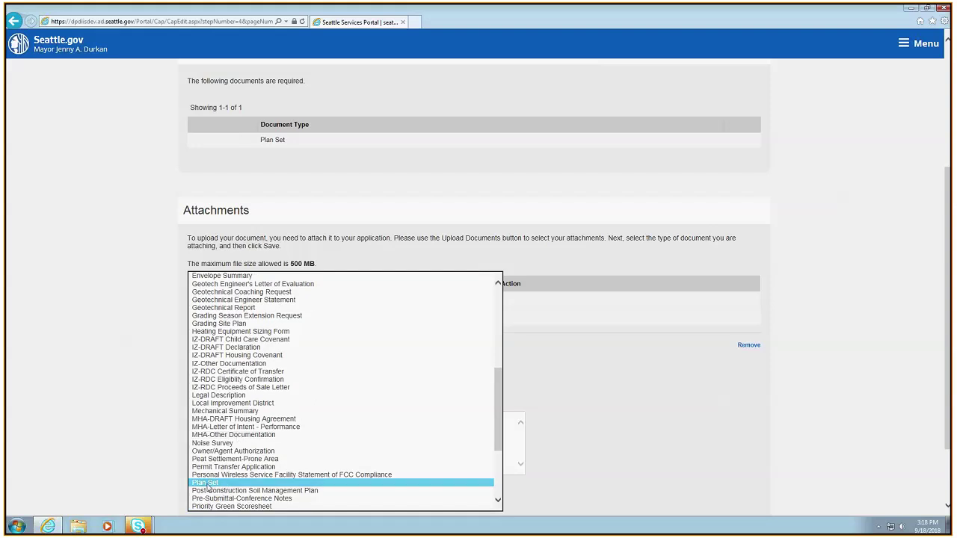
{"action": "left_click", "coordinate": [210, 485]}
{"action": "left_click", "coordinate": [238, 451]}
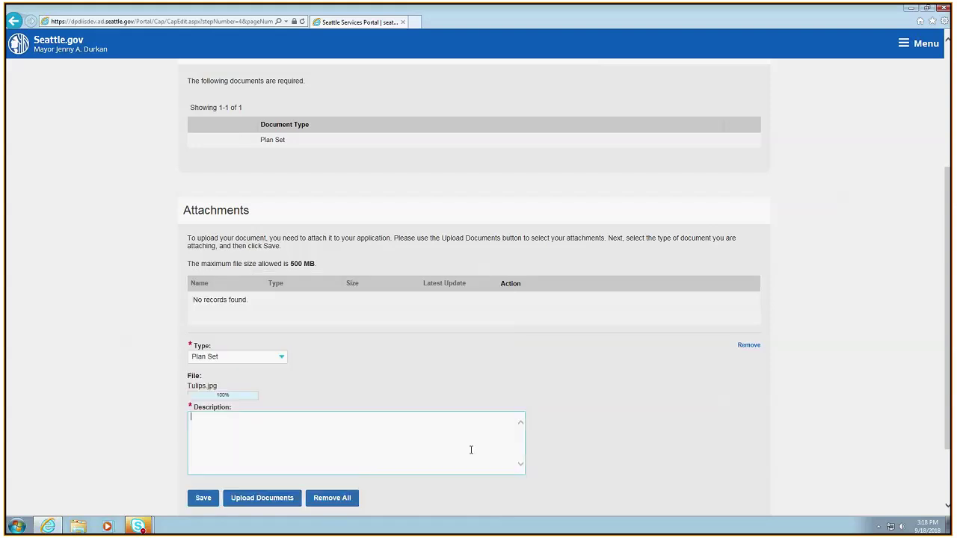
{"action": "type", "text": "plan set for intake"}
{"action": "left_click", "coordinate": [203, 498]}
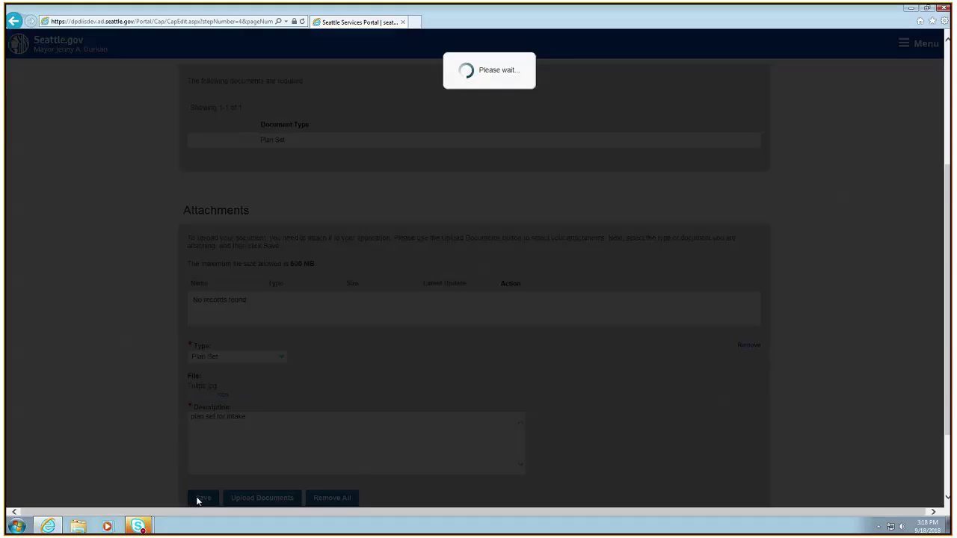
{"action": "scroll", "coordinate": [500, 469], "scroll_direction": "down", "scroll_amount": 1}
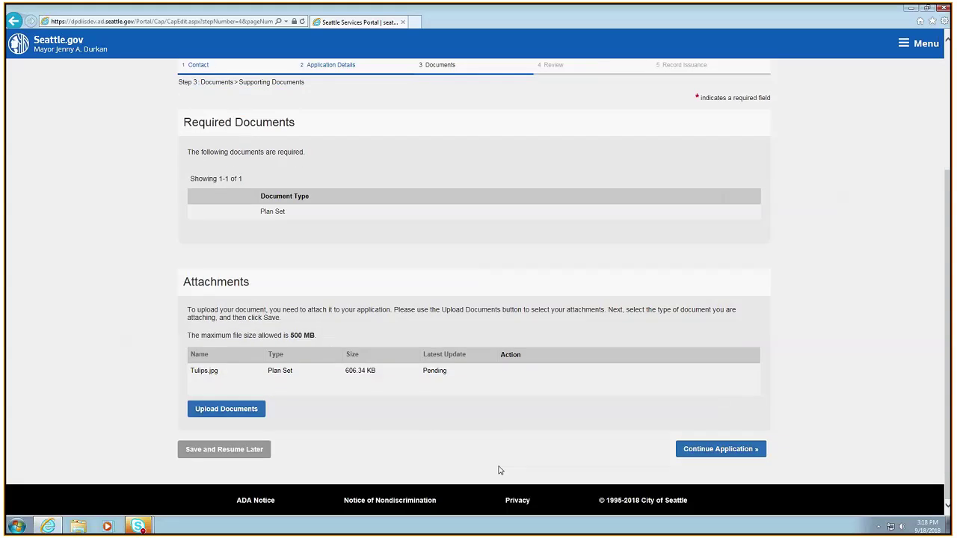
{"action": "left_click", "coordinate": [724, 455]}
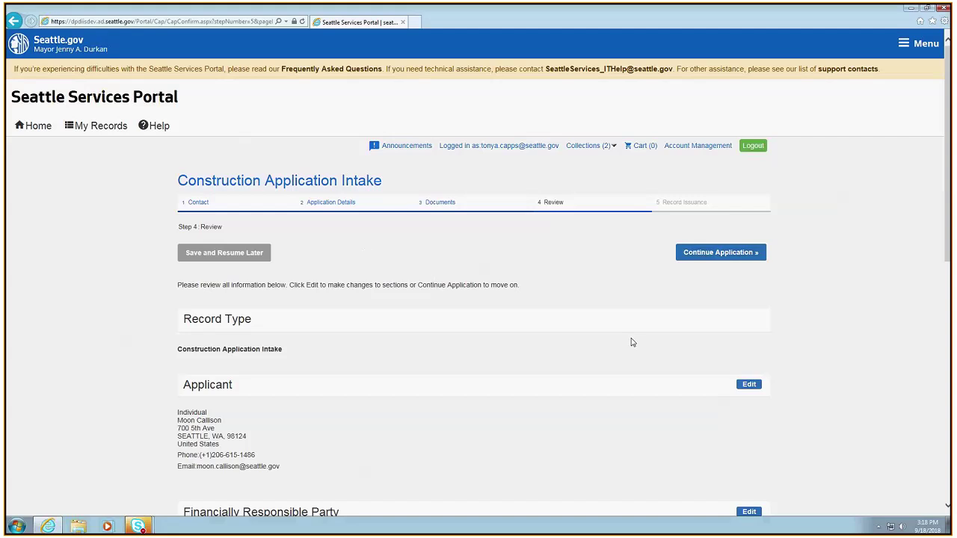
Submit the reviewed Construction Application Intake for permit 6675310-CN
{"action": "scroll", "coordinate": [632, 342], "scroll_direction": "down", "scroll_amount": 10}
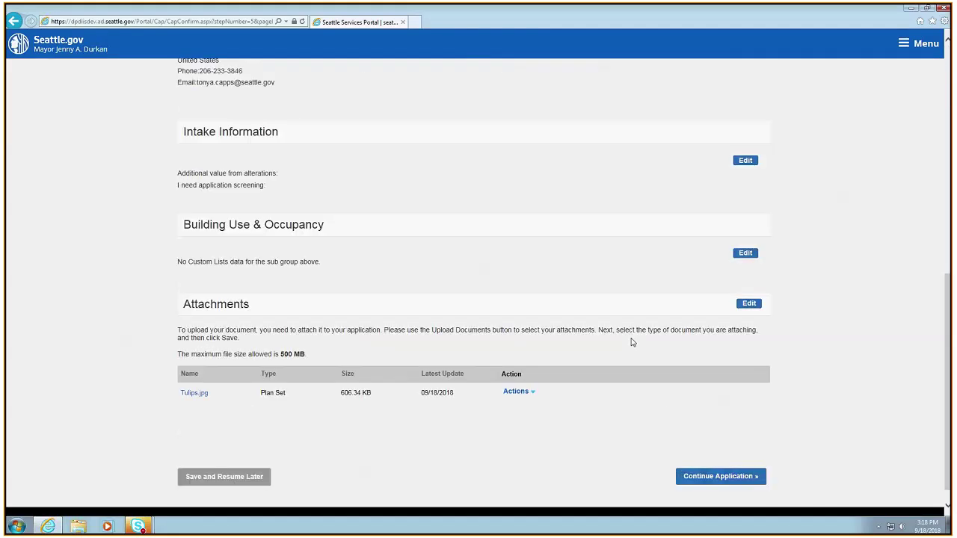
{"action": "left_click", "coordinate": [691, 476]}
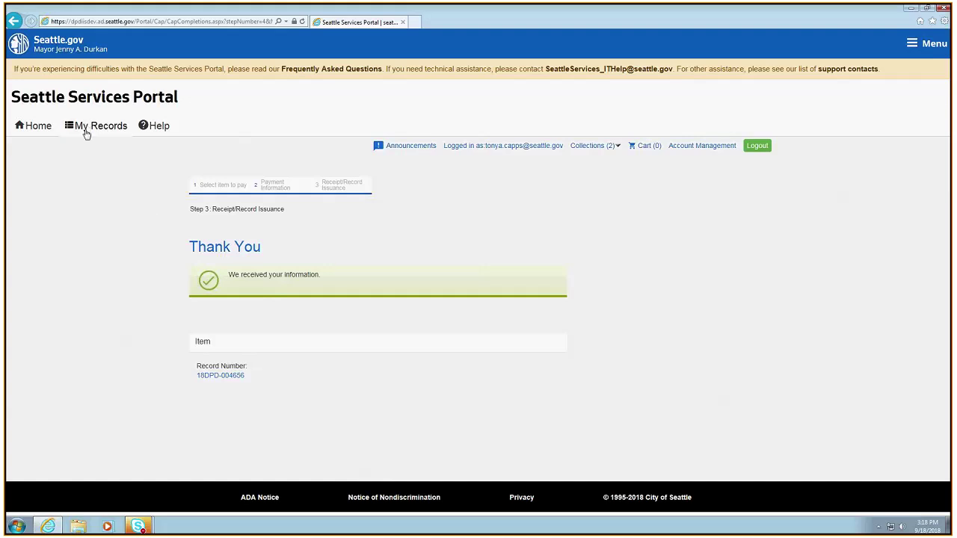
From the portal home page, search all records for 6675310
{"action": "left_click", "coordinate": [88, 132]}
{"action": "left_click", "coordinate": [34, 135]}
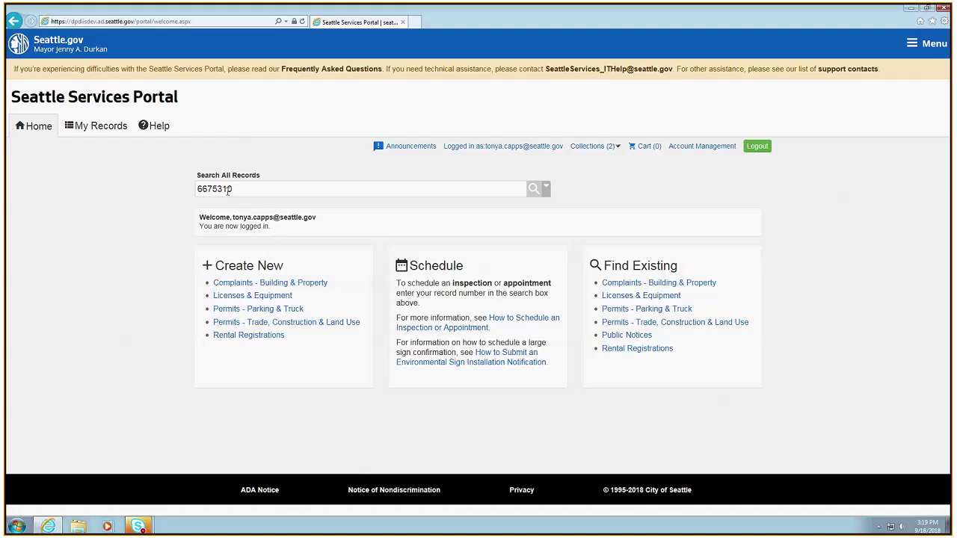
{"action": "key", "text": "Return"}
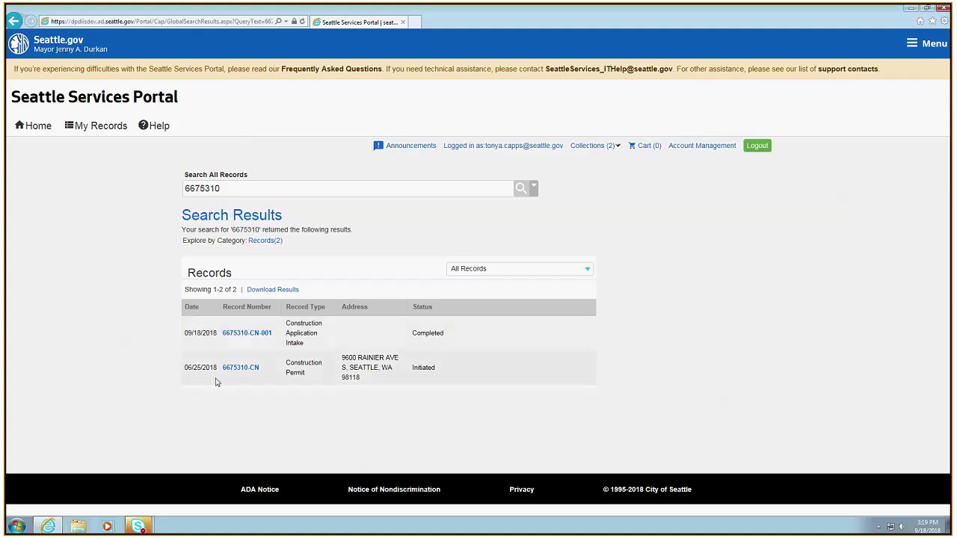
Open permit 6675310-CN and review its details: status Initiated, expiration 01/31/2018
{"action": "left_click", "coordinate": [241, 368]}
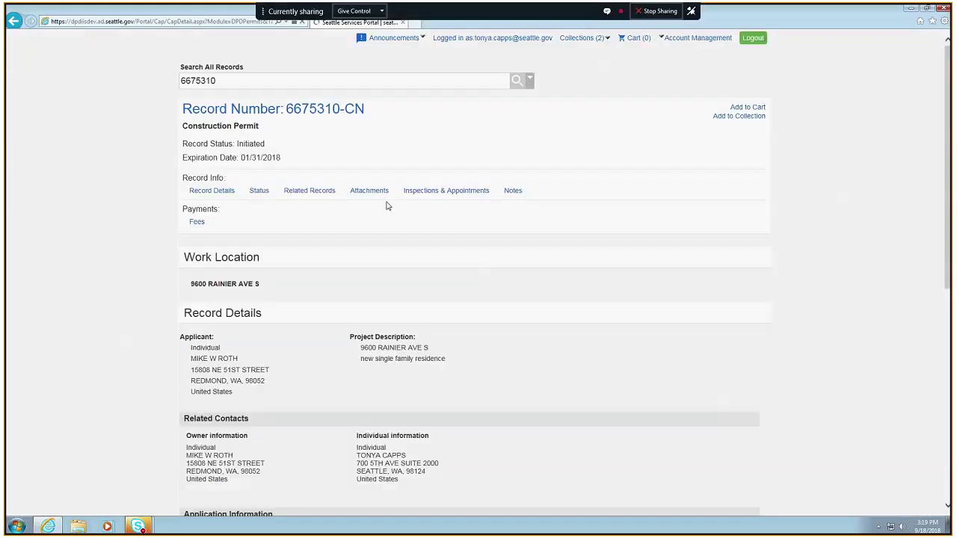
{"action": "scroll", "coordinate": [618, 407], "scroll_direction": "down", "scroll_amount": 4}
{"action": "scroll", "coordinate": [618, 408], "scroll_direction": "up", "scroll_amount": 4}
{"action": "scroll", "coordinate": [617, 406], "scroll_direction": "down", "scroll_amount": 4}
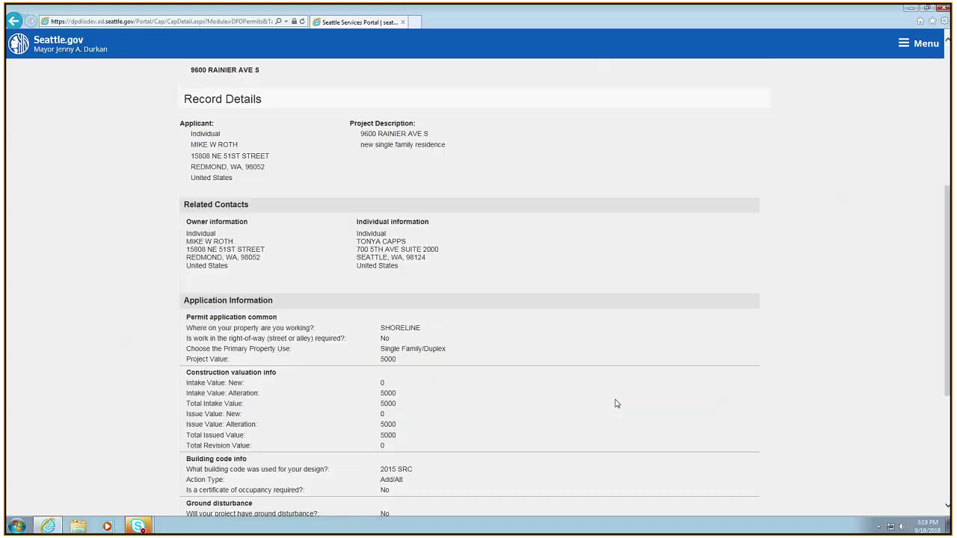
{"action": "scroll", "coordinate": [616, 403], "scroll_direction": "down", "scroll_amount": 3}
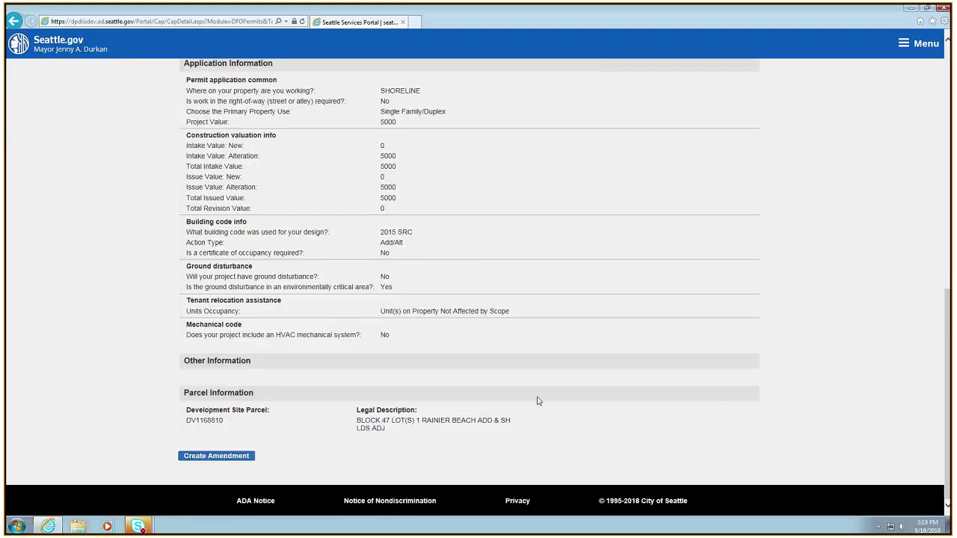
{"action": "scroll", "coordinate": [536, 399], "scroll_direction": "up", "scroll_amount": 7}
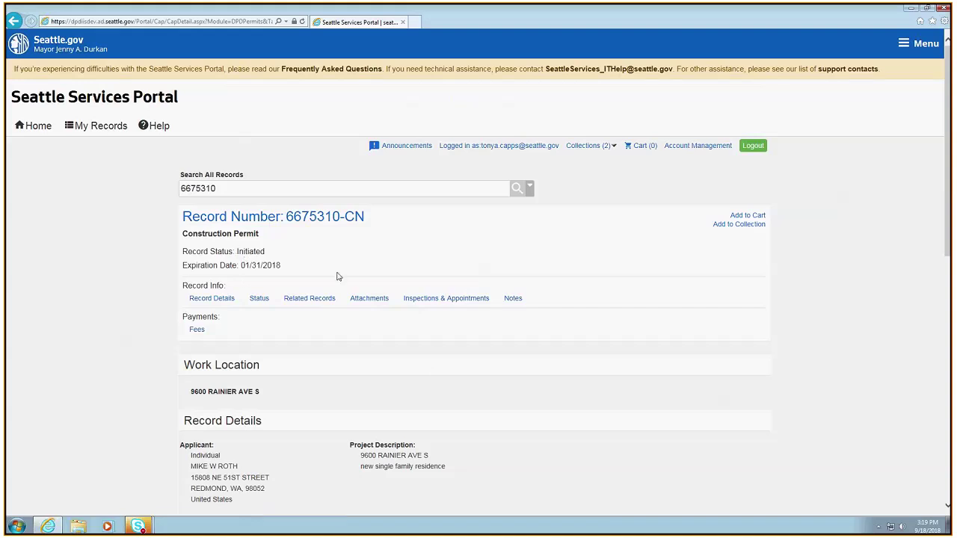
{"action": "scroll", "coordinate": [358, 292], "scroll_direction": "down", "scroll_amount": 4}
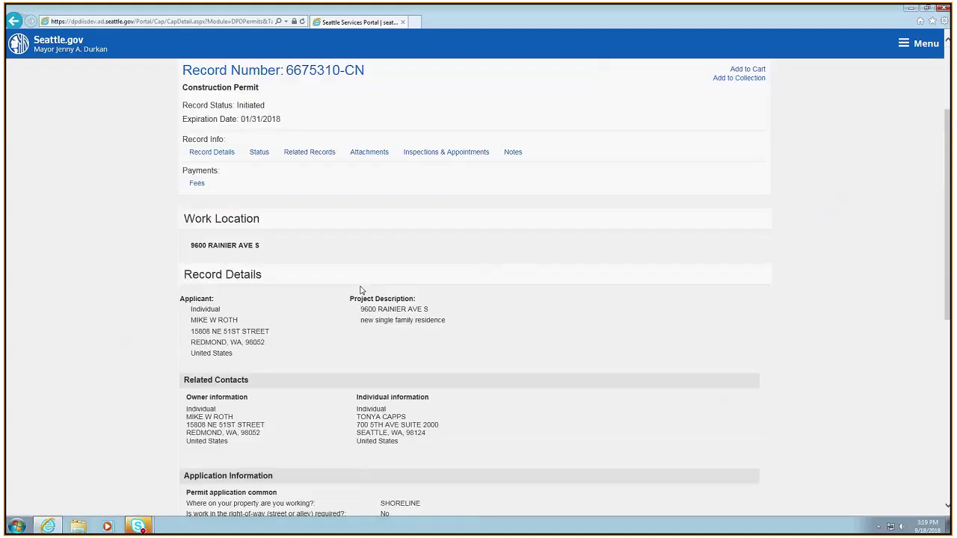
{"action": "scroll", "coordinate": [361, 290], "scroll_direction": "down", "scroll_amount": 2}
{"action": "scroll", "coordinate": [360, 280], "scroll_direction": "up", "scroll_amount": 6}
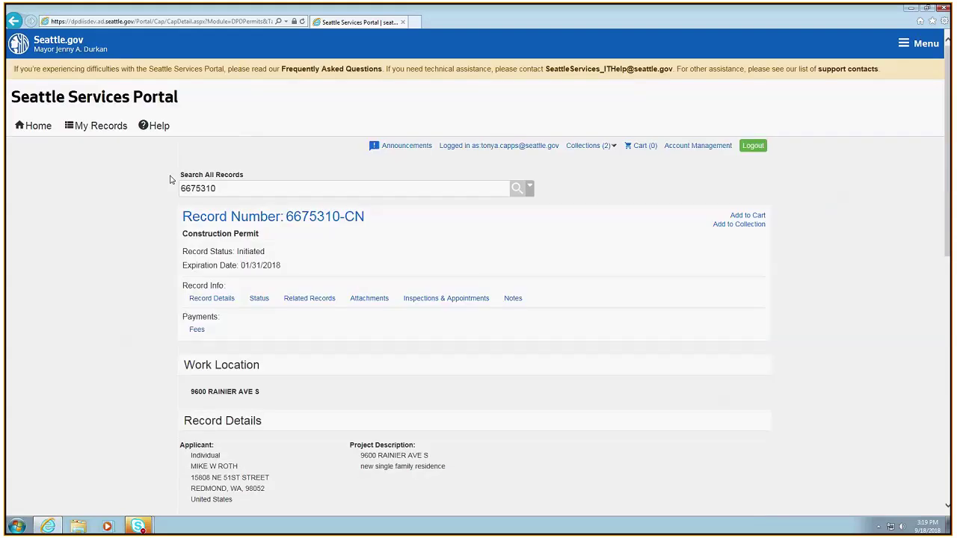
Show All Records under My Records and expand the construction and land use permits table
{"action": "mouse_move", "coordinate": [116, 129]}
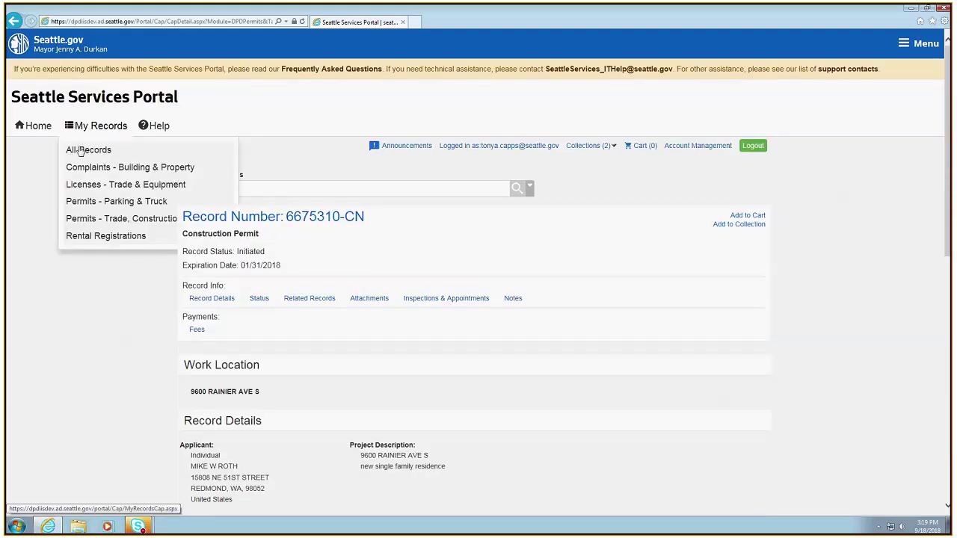
{"action": "left_click", "coordinate": [78, 150]}
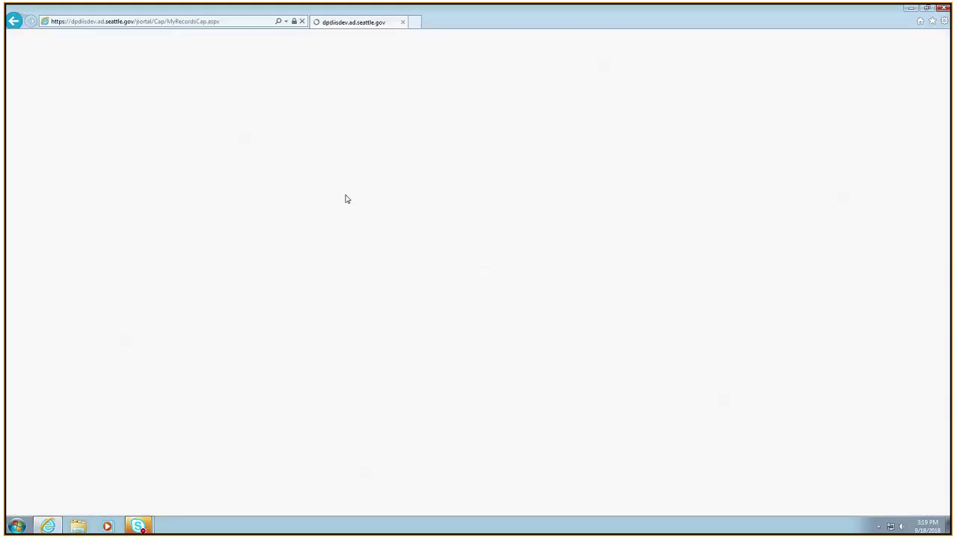
{"action": "left_click", "coordinate": [198, 193]}
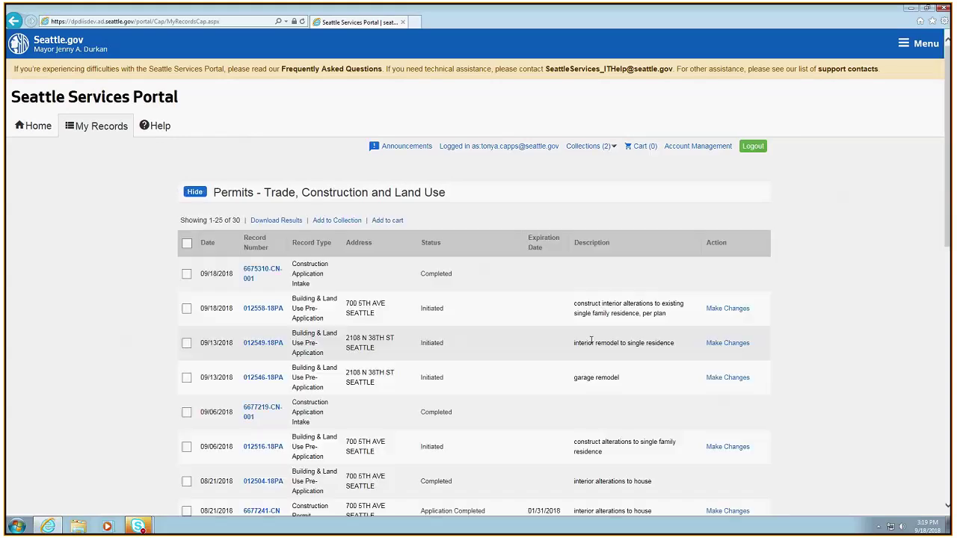
{"action": "scroll", "coordinate": [513, 424], "scroll_direction": "down", "scroll_amount": 8}
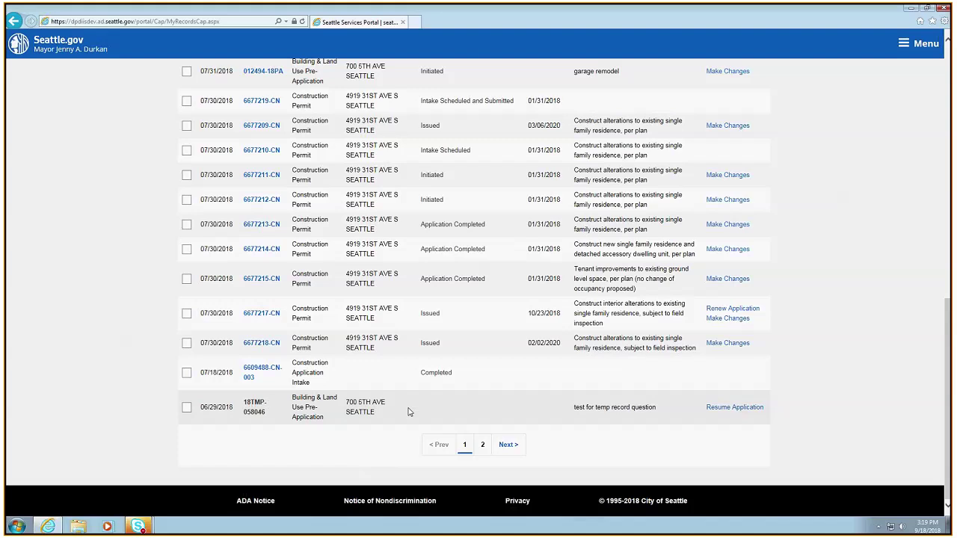
{"action": "scroll", "coordinate": [409, 412], "scroll_direction": "up", "scroll_amount": 2}
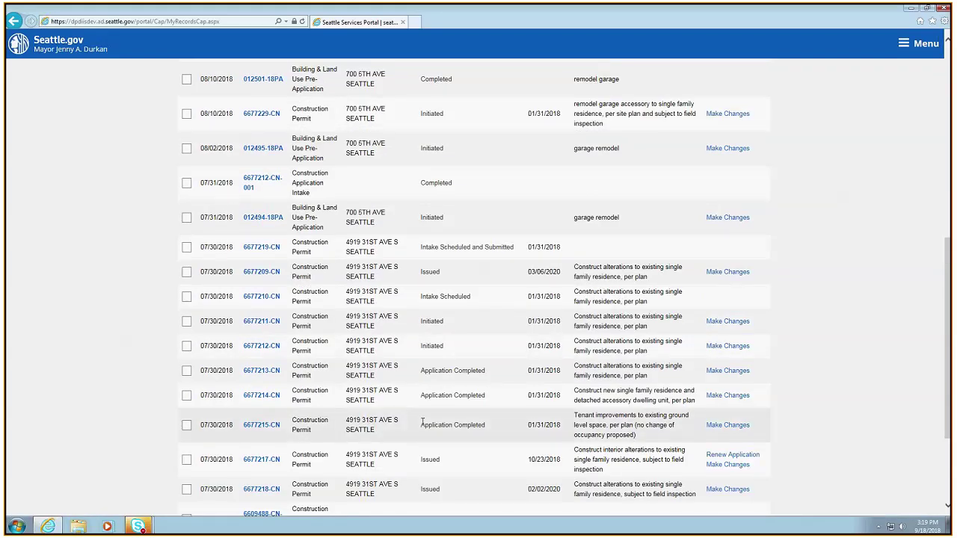
Page through the permit list to page 2 and back to page 1
{"action": "left_click", "coordinate": [511, 447]}
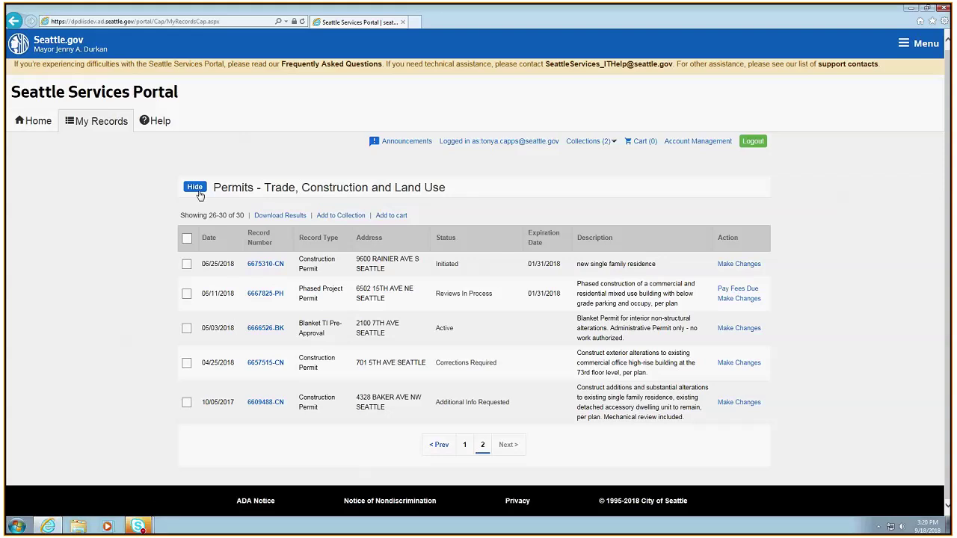
{"action": "left_click", "coordinate": [440, 446]}
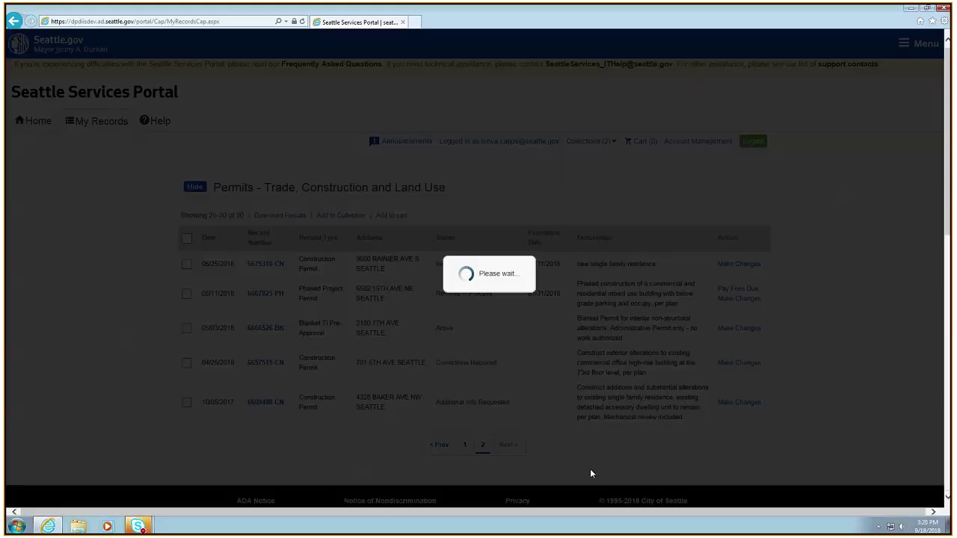
{"action": "scroll", "coordinate": [634, 289], "scroll_direction": "down", "scroll_amount": 5}
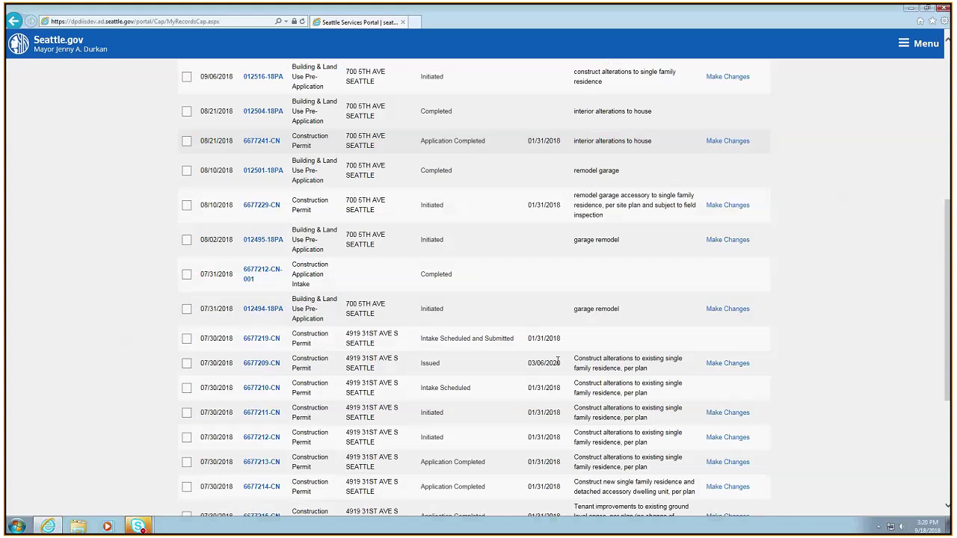
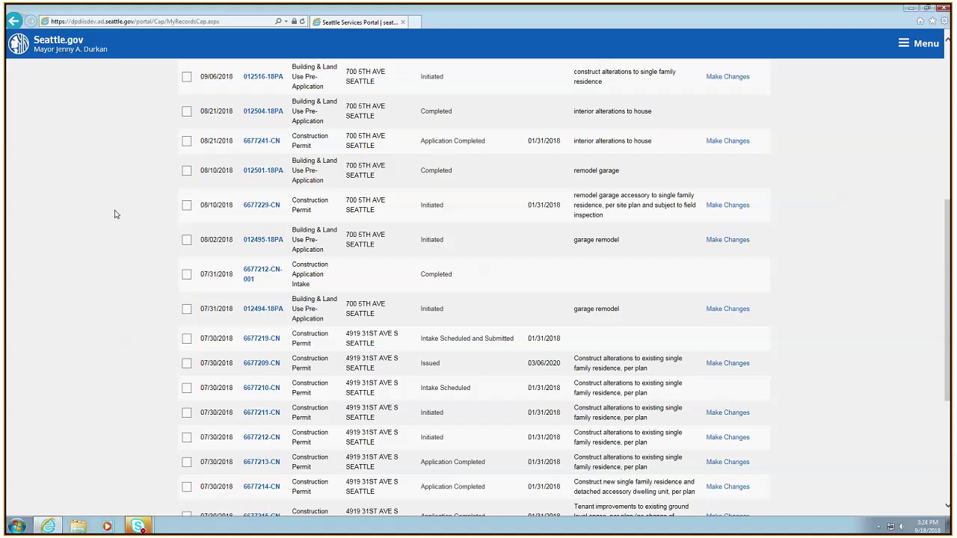
Go back to the portal home and open the Trade, Construction & Land Use permit search
{"action": "scroll", "coordinate": [523, 288], "scroll_direction": "down", "scroll_amount": 2}
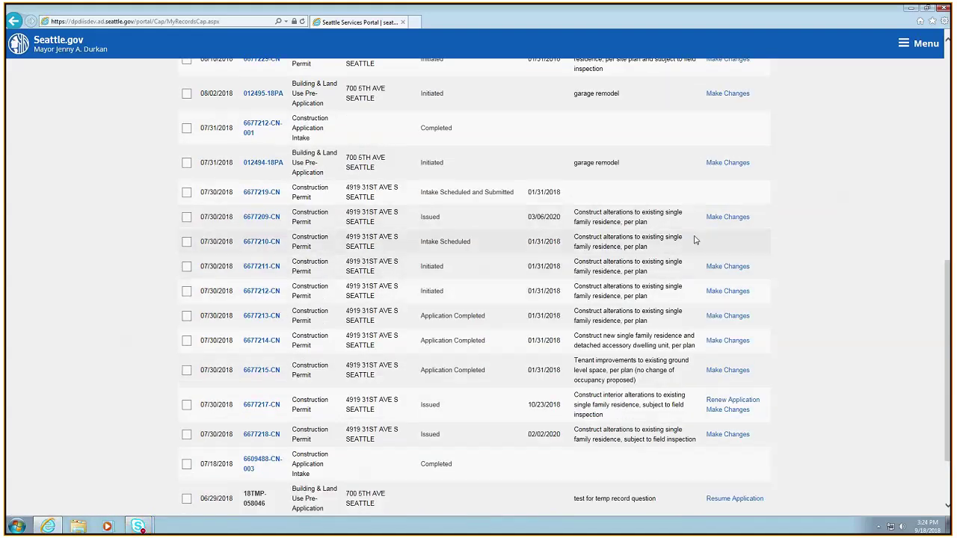
{"action": "scroll", "coordinate": [650, 283], "scroll_direction": "up", "scroll_amount": 2}
{"action": "scroll", "coordinate": [651, 283], "scroll_direction": "up", "scroll_amount": 5}
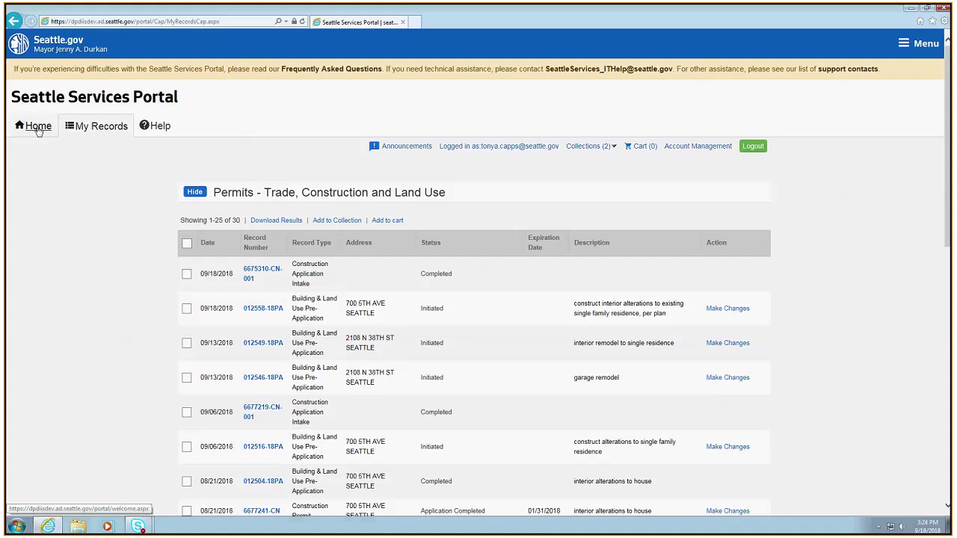
{"action": "left_click", "coordinate": [33, 129]}
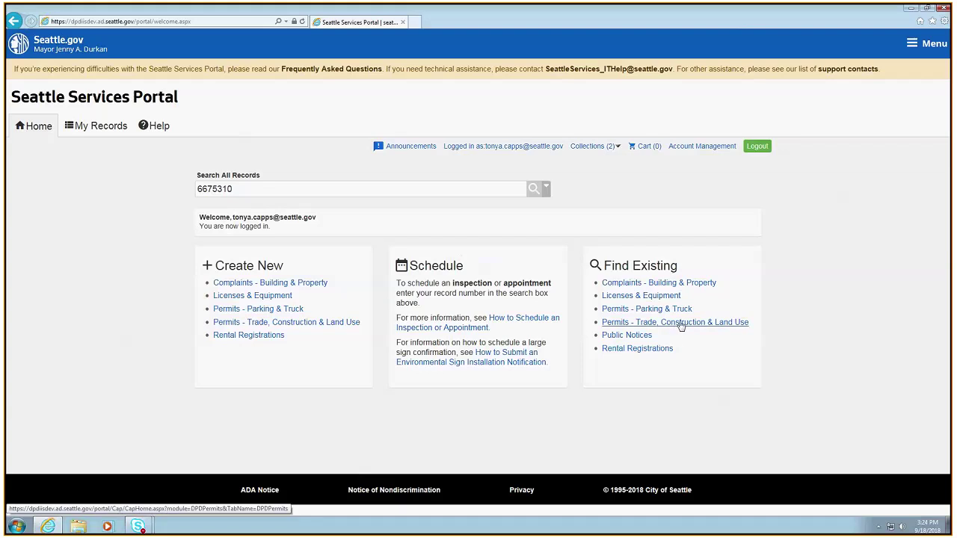
{"action": "left_click", "coordinate": [663, 322]}
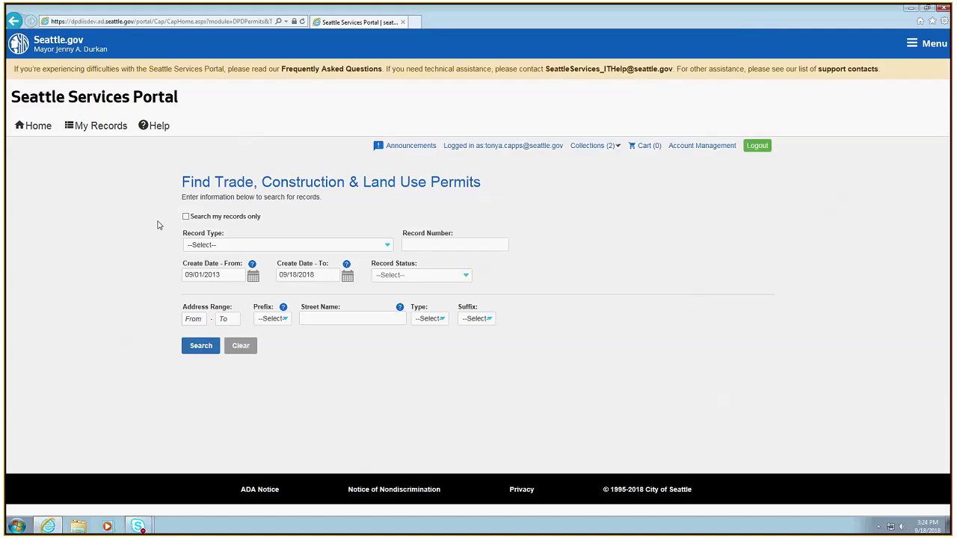
Limit the search to my records, with record type Construction Permit and status Corrections Required
{"action": "left_click", "coordinate": [186, 217]}
{"action": "left_click", "coordinate": [387, 247]}
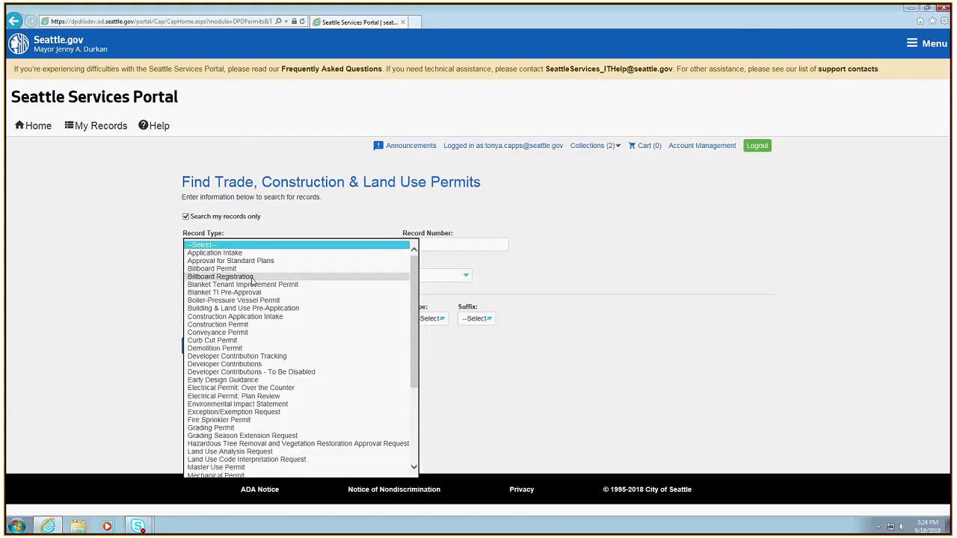
{"action": "left_click", "coordinate": [217, 324]}
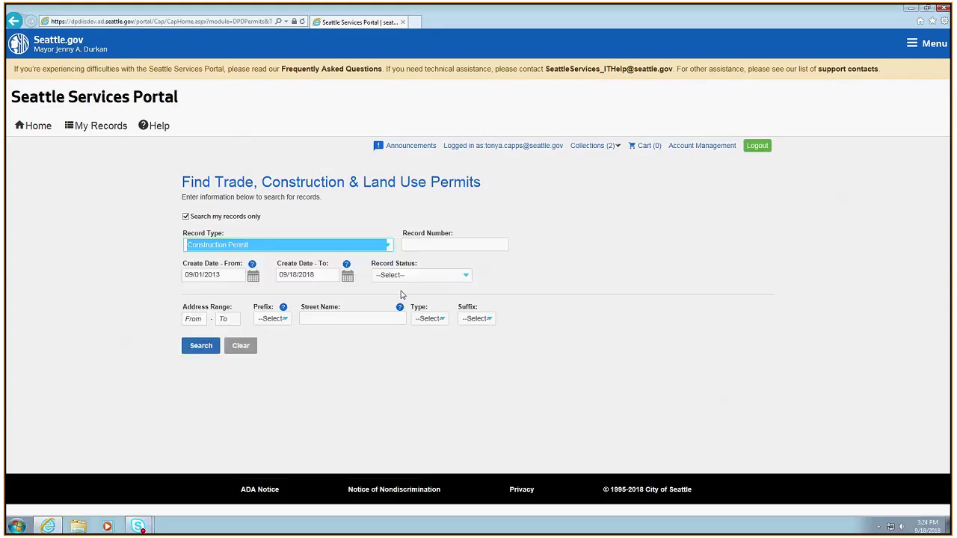
{"action": "left_click", "coordinate": [420, 277]}
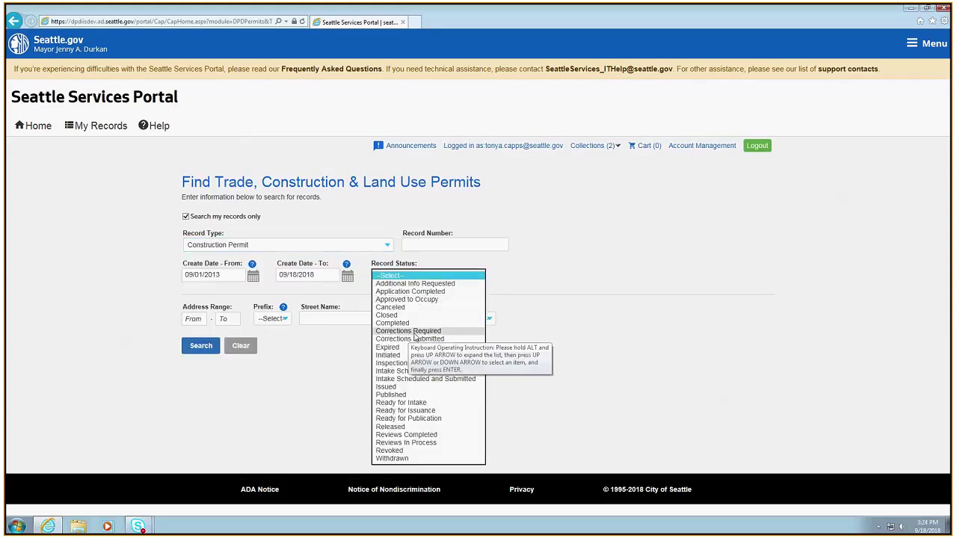
{"action": "left_click", "coordinate": [416, 331]}
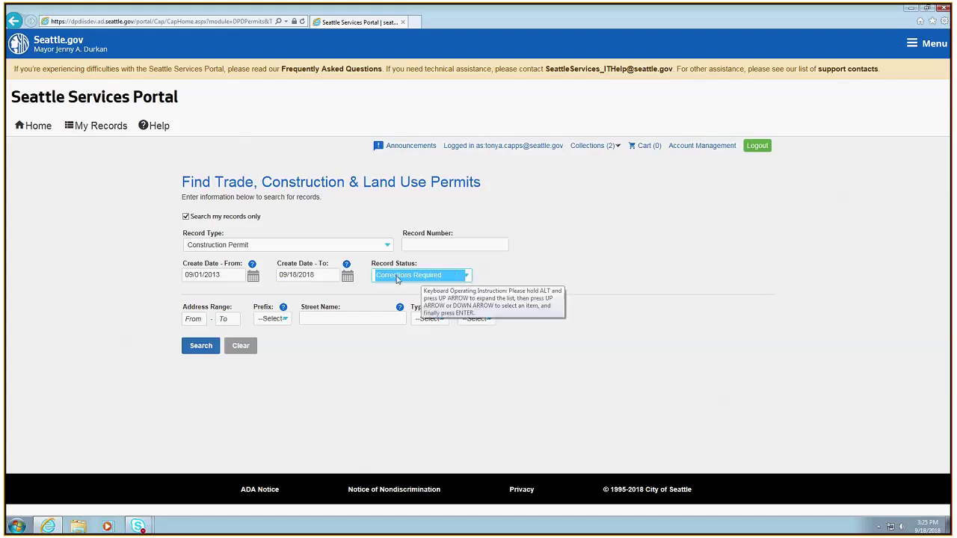
Run the permit search to bring up Construction Permit record 6657515-CN
{"action": "left_click", "coordinate": [197, 346]}
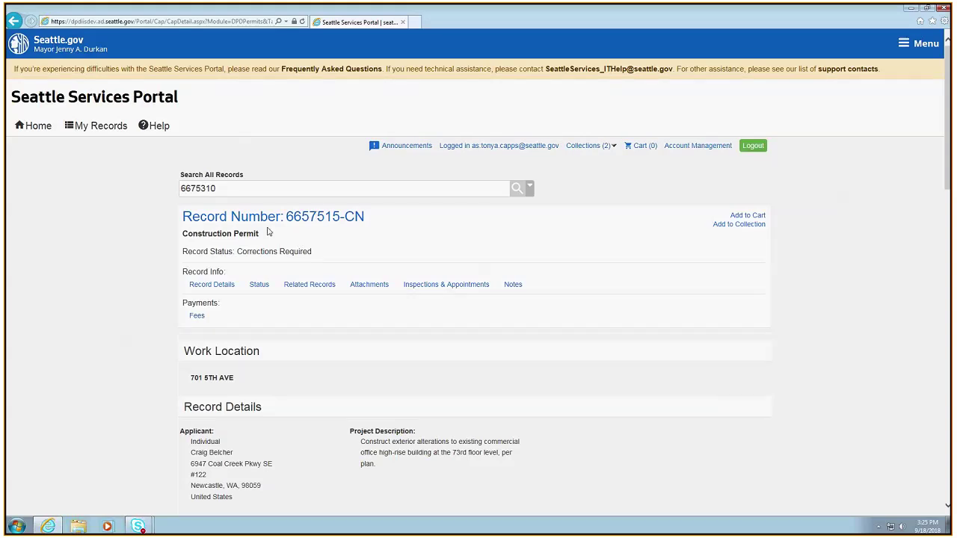
{"action": "scroll", "coordinate": [514, 393], "scroll_direction": "down", "scroll_amount": 4}
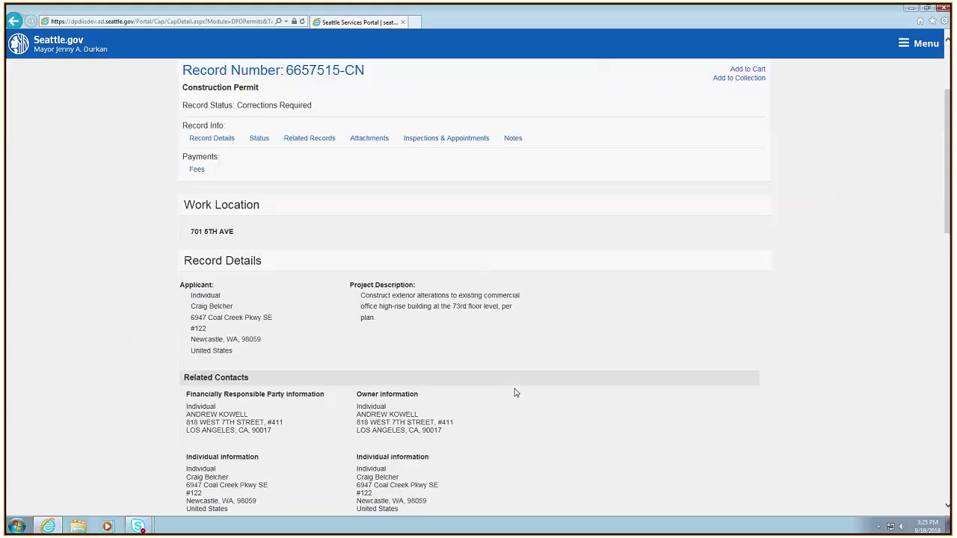
{"action": "scroll", "coordinate": [514, 392], "scroll_direction": "down", "scroll_amount": 5}
{"action": "scroll", "coordinate": [514, 392], "scroll_direction": "up", "scroll_amount": 8}
{"action": "scroll", "coordinate": [508, 396], "scroll_direction": "up", "scroll_amount": 2}
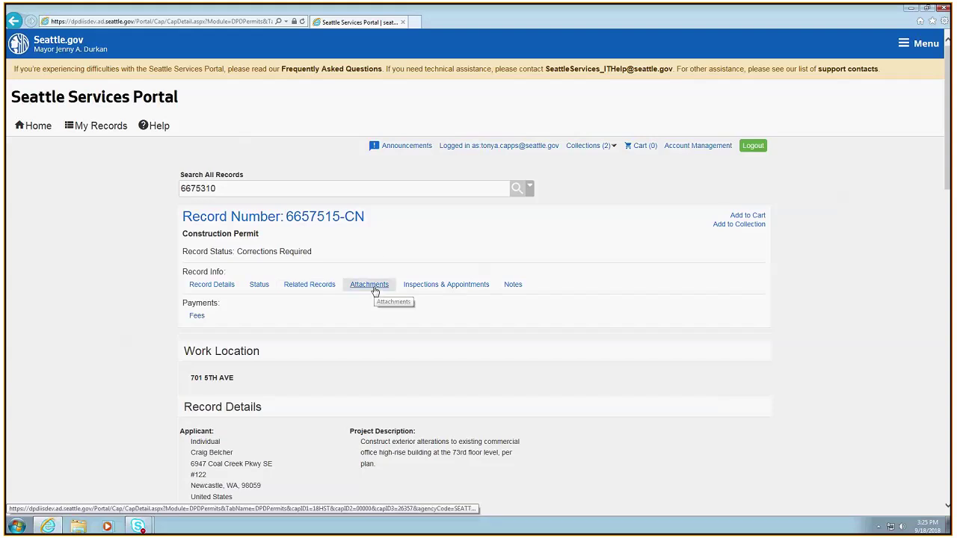
Review the record's attachments, then its Record Details down to the parcel information
{"action": "left_click", "coordinate": [376, 290]}
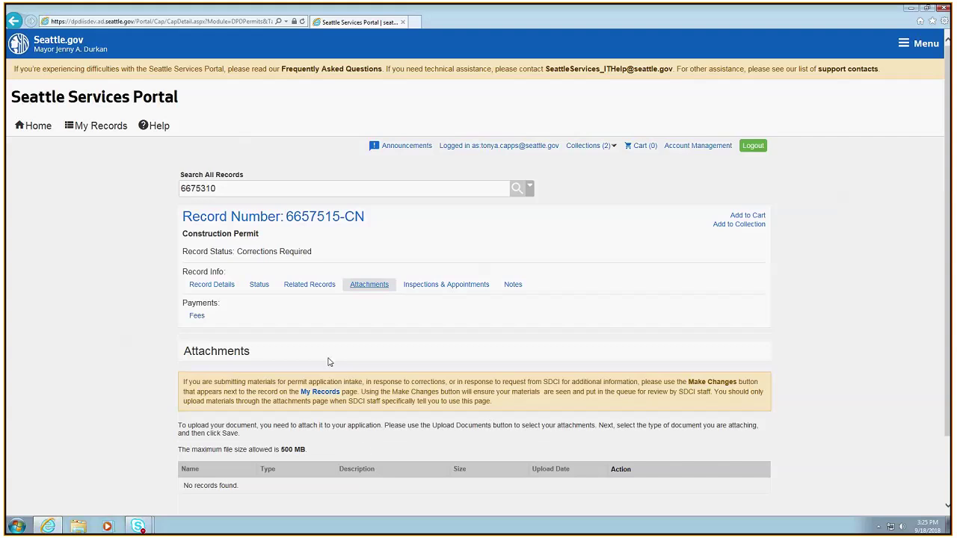
{"action": "scroll", "coordinate": [351, 363], "scroll_direction": "down", "scroll_amount": 2}
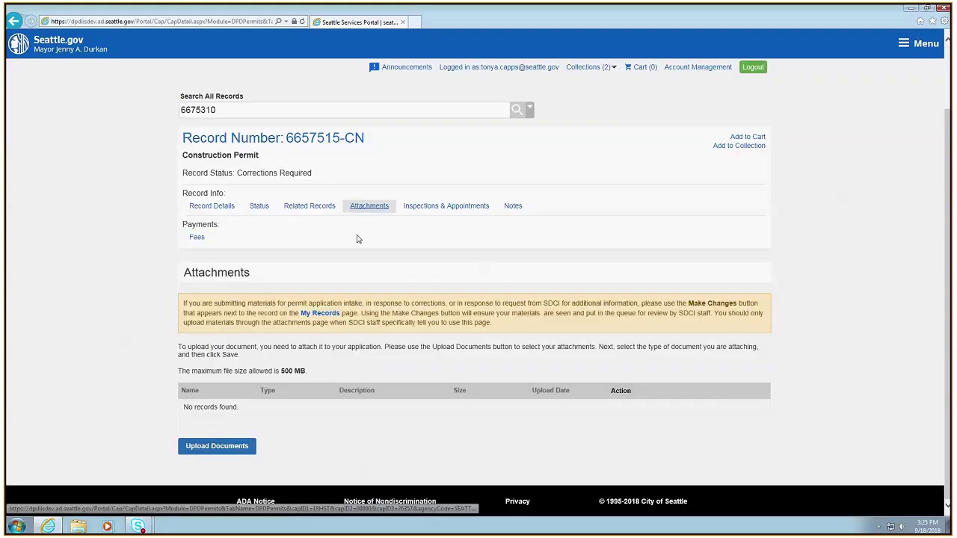
{"action": "scroll", "coordinate": [366, 261], "scroll_direction": "up", "scroll_amount": 2}
{"action": "left_click", "coordinate": [206, 279]}
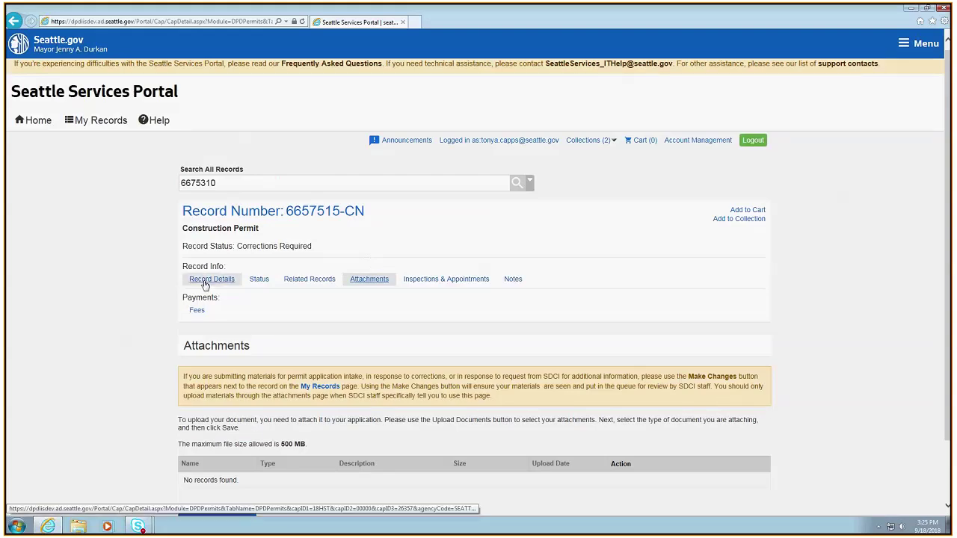
{"action": "scroll", "coordinate": [479, 359], "scroll_direction": "down", "scroll_amount": 4}
{"action": "scroll", "coordinate": [492, 371], "scroll_direction": "down", "scroll_amount": 10}
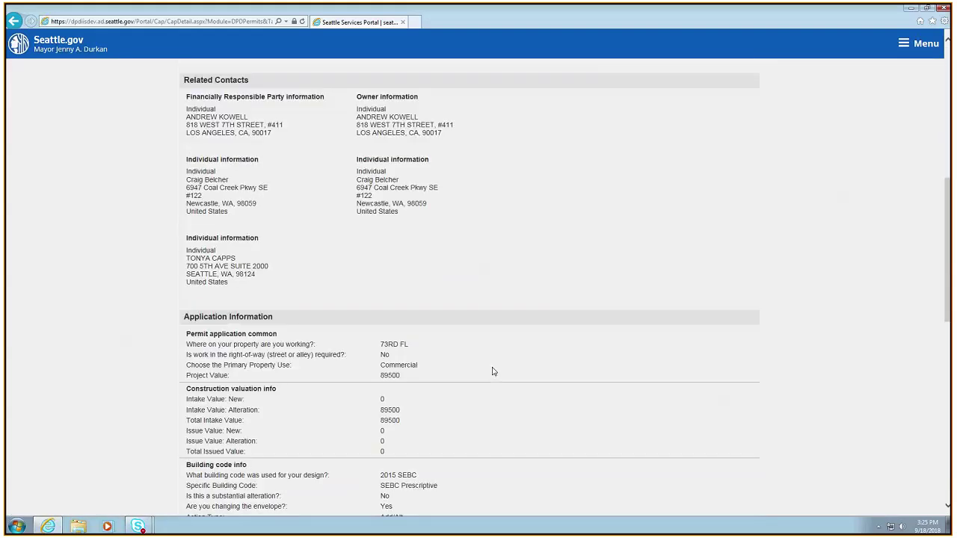
{"action": "scroll", "coordinate": [492, 370], "scroll_direction": "down", "scroll_amount": 4}
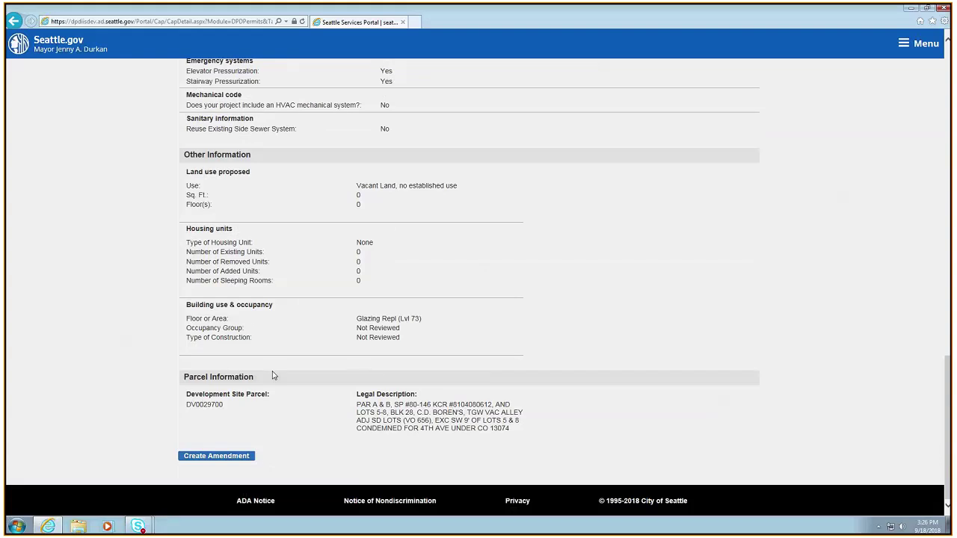
Create an Upload Documents amendment for permit 6657515-CN and continue into its application
{"action": "left_click", "coordinate": [205, 456]}
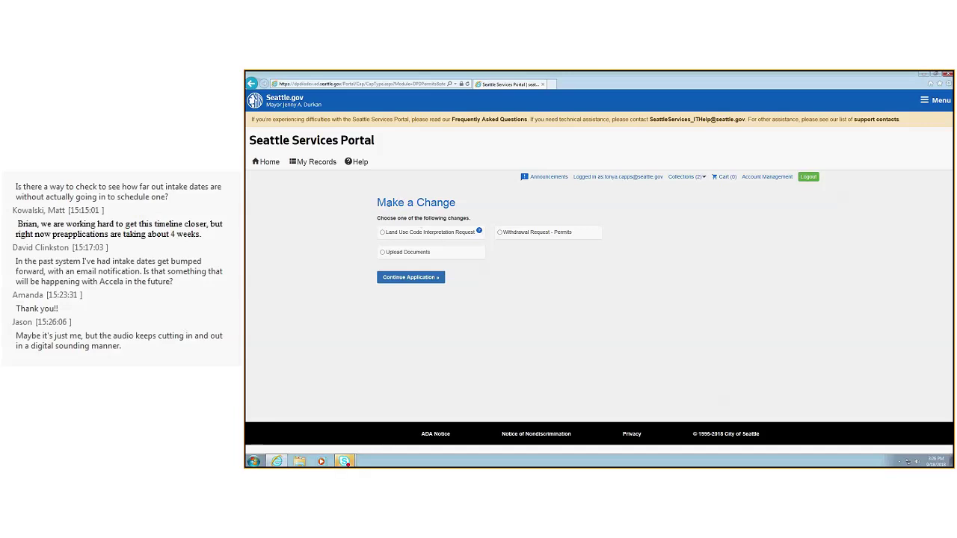
{"action": "left_click", "coordinate": [382, 252]}
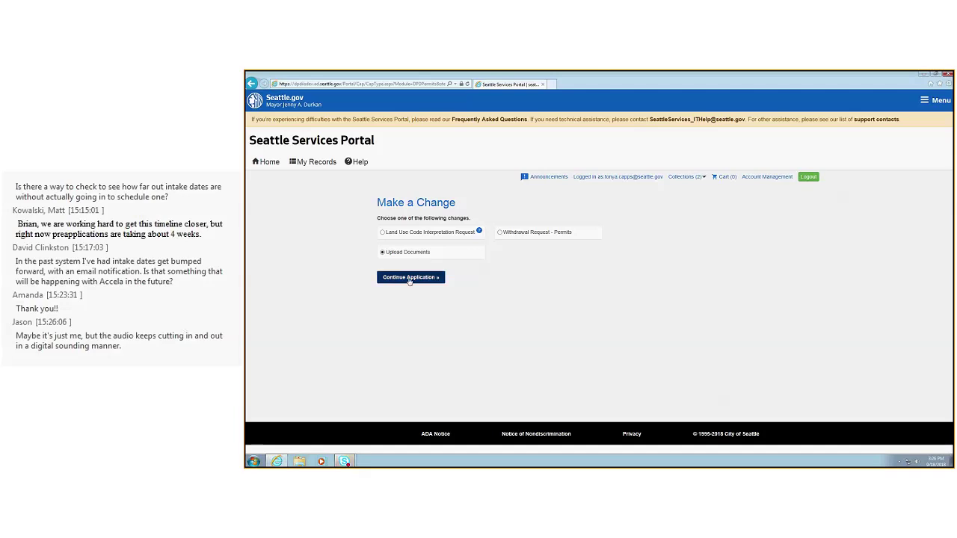
{"action": "left_click", "coordinate": [410, 278]}
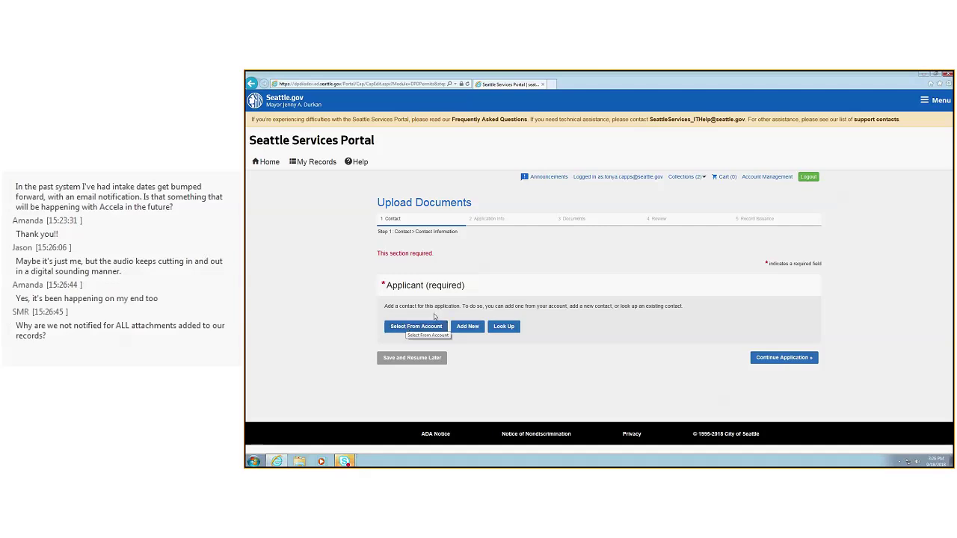
Add the logged-in user's contact as Applicant and continue past Application Info to Documents
{"action": "left_click", "coordinate": [419, 327]}
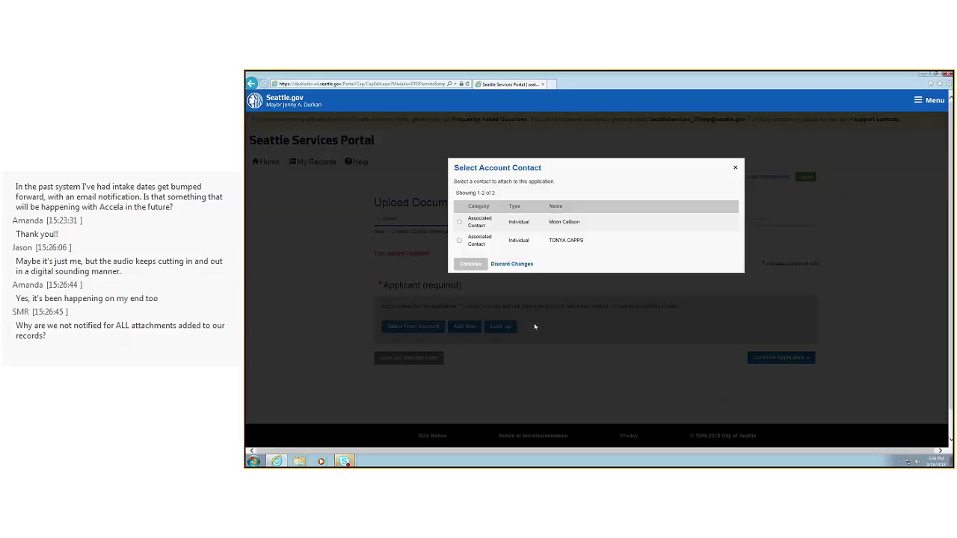
{"action": "left_click", "coordinate": [459, 303]}
{"action": "left_click", "coordinate": [468, 325]}
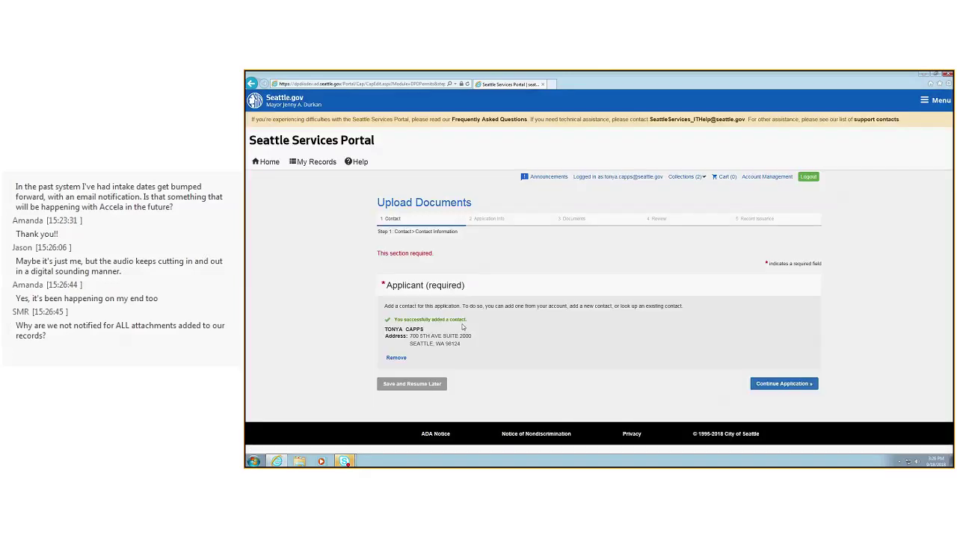
{"action": "left_click", "coordinate": [759, 384]}
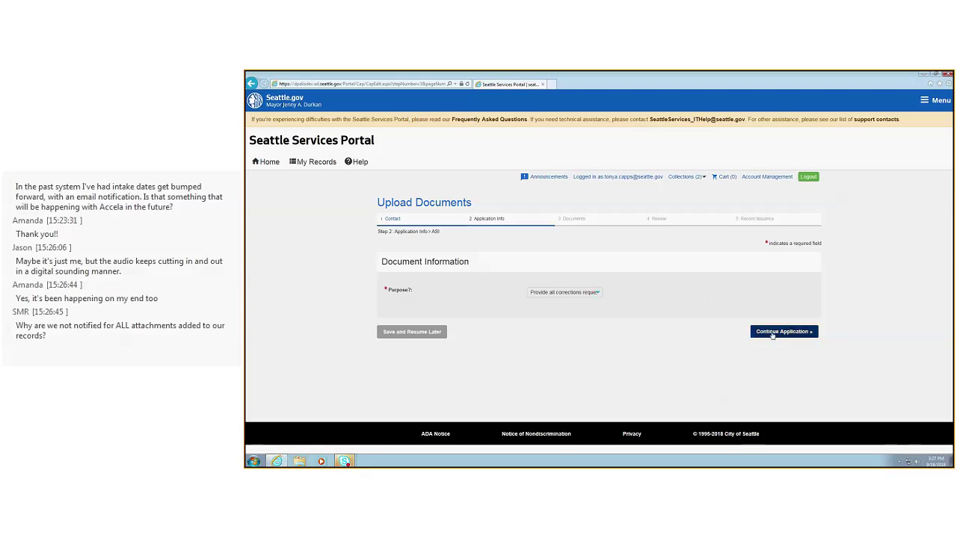
{"action": "left_click", "coordinate": [771, 334]}
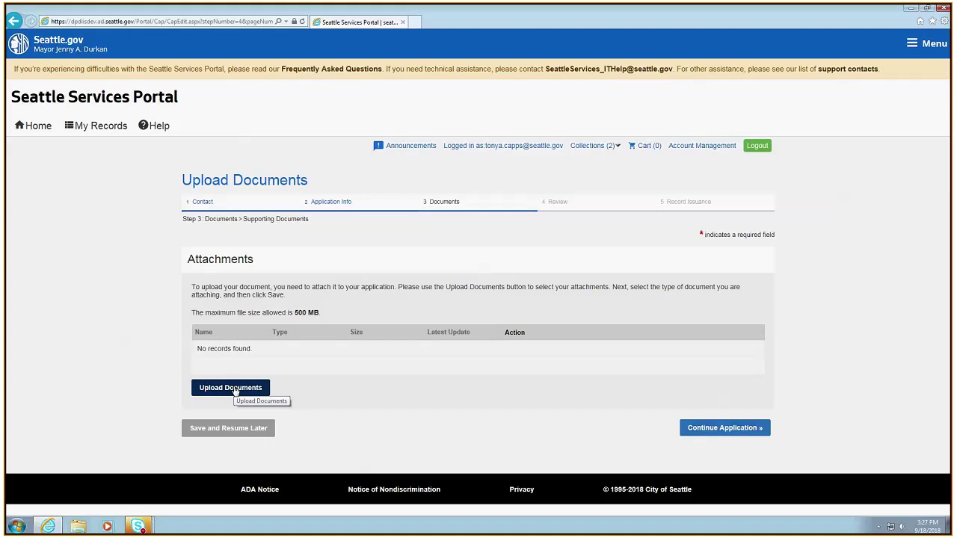
Upload Jellyfish.jpg from Sample Pictures as a supporting document
{"action": "left_click", "coordinate": [226, 388]}
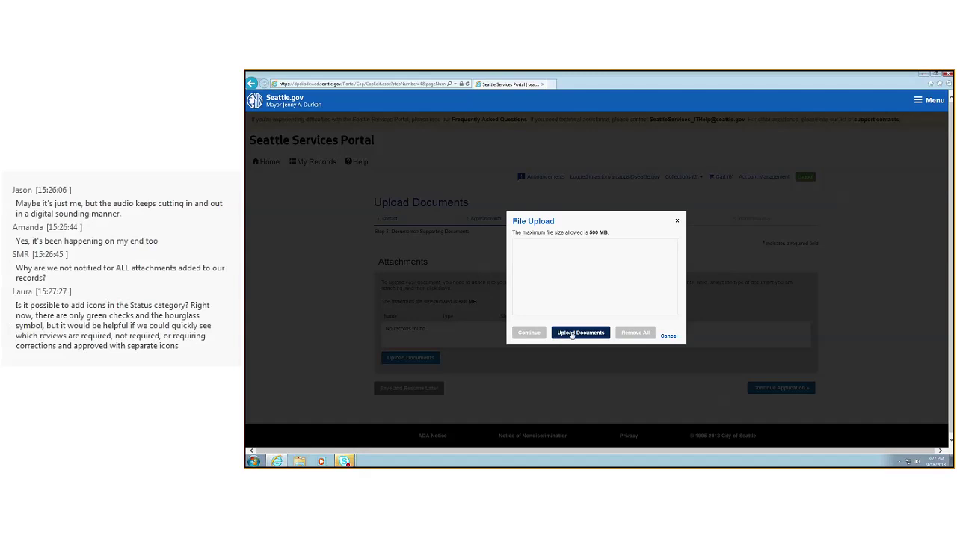
{"action": "left_click", "coordinate": [571, 334]}
{"action": "left_click", "coordinate": [453, 142]}
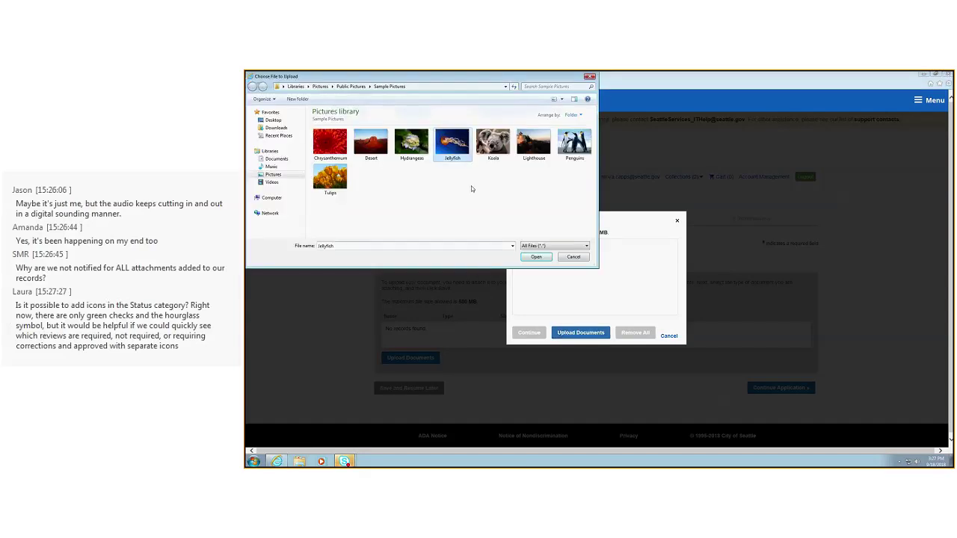
{"action": "left_click", "coordinate": [536, 256]}
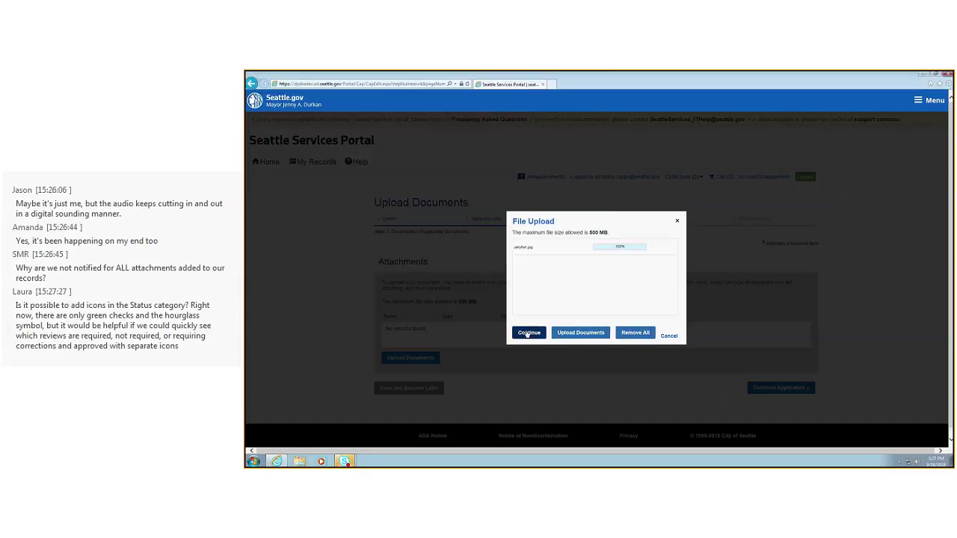
{"action": "left_click", "coordinate": [529, 333]}
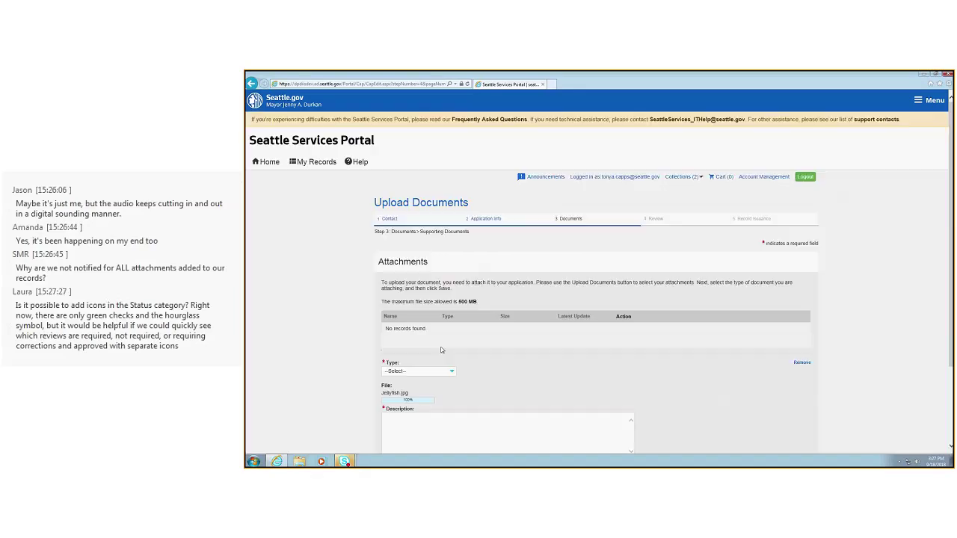
Choose Plan Set as the document type for the Jellyfish.jpg attachment
{"action": "left_click", "coordinate": [454, 377]}
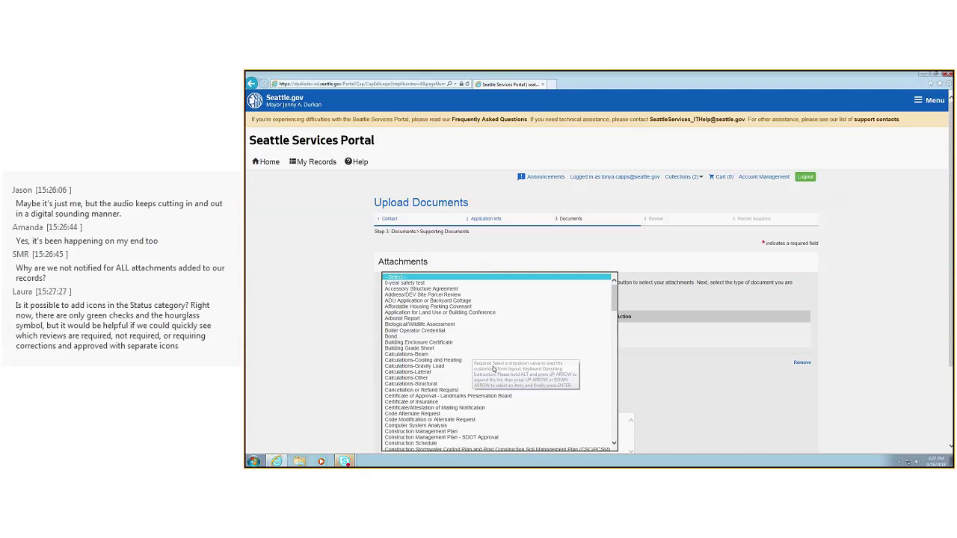
{"action": "scroll", "coordinate": [465, 342], "scroll_direction": "down", "scroll_amount": 6}
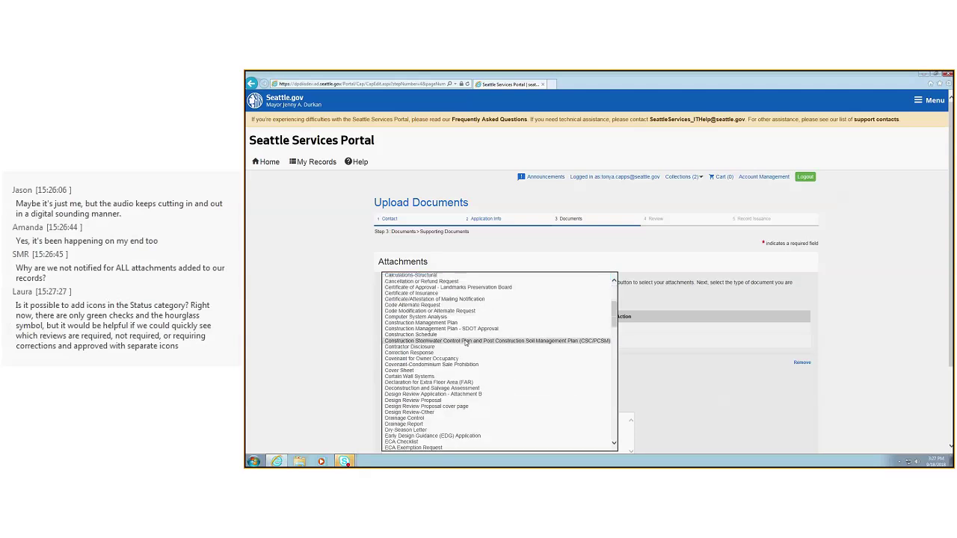
{"action": "scroll", "coordinate": [465, 342], "scroll_direction": "down", "scroll_amount": 20}
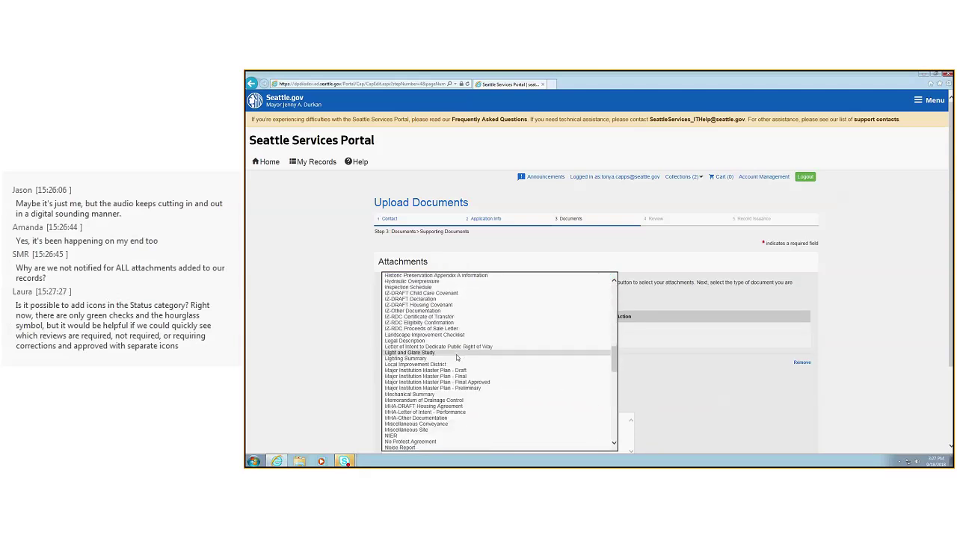
{"action": "scroll", "coordinate": [456, 359], "scroll_direction": "down", "scroll_amount": 20}
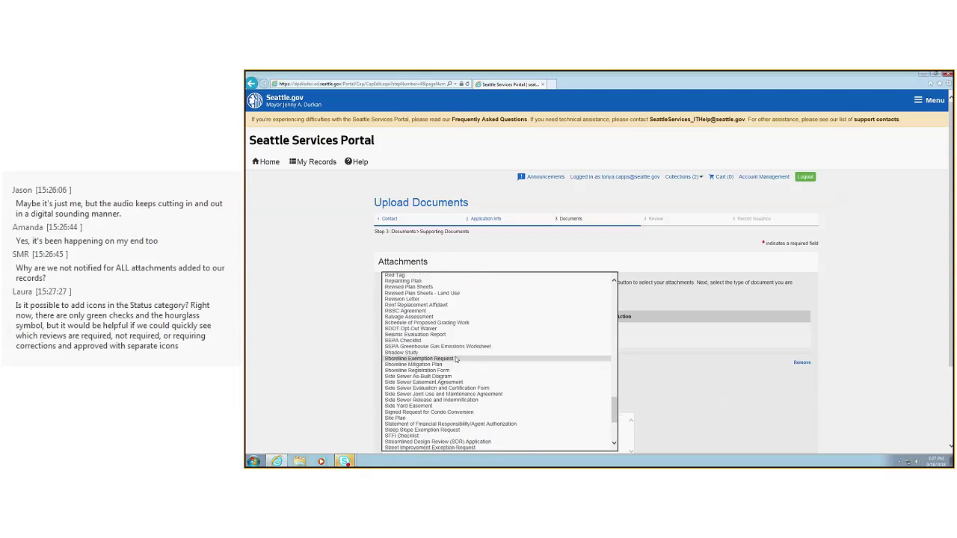
{"action": "scroll", "coordinate": [456, 359], "scroll_direction": "down", "scroll_amount": 3}
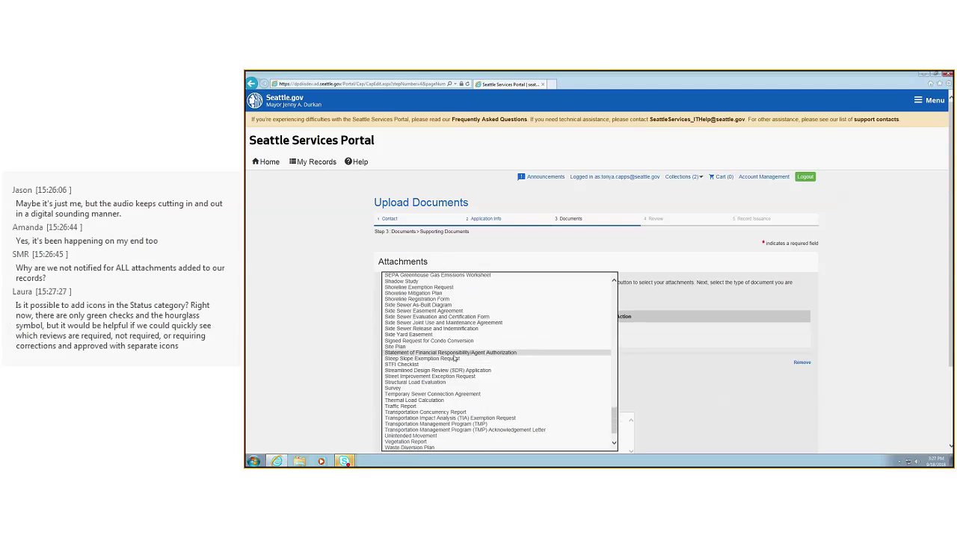
{"action": "scroll", "coordinate": [454, 359], "scroll_direction": "up", "scroll_amount": 10}
{"action": "scroll", "coordinate": [447, 373], "scroll_direction": "up", "scroll_amount": 20}
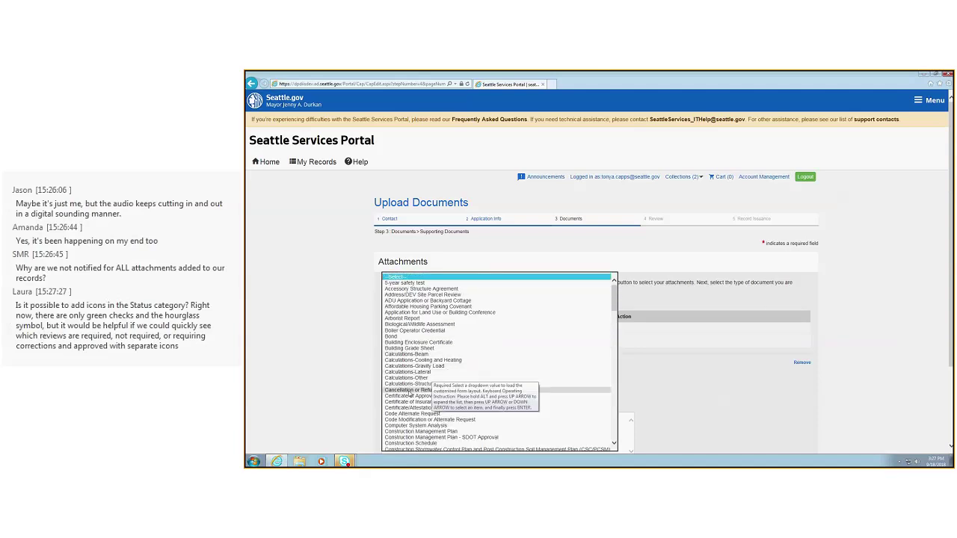
{"action": "scroll", "coordinate": [552, 405], "scroll_direction": "down", "scroll_amount": 10}
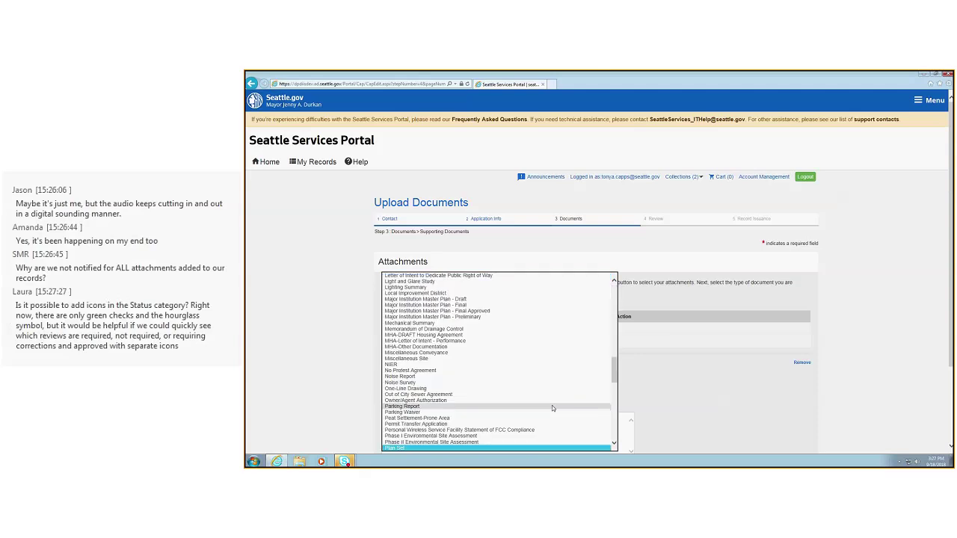
{"action": "left_click", "coordinate": [443, 437]}
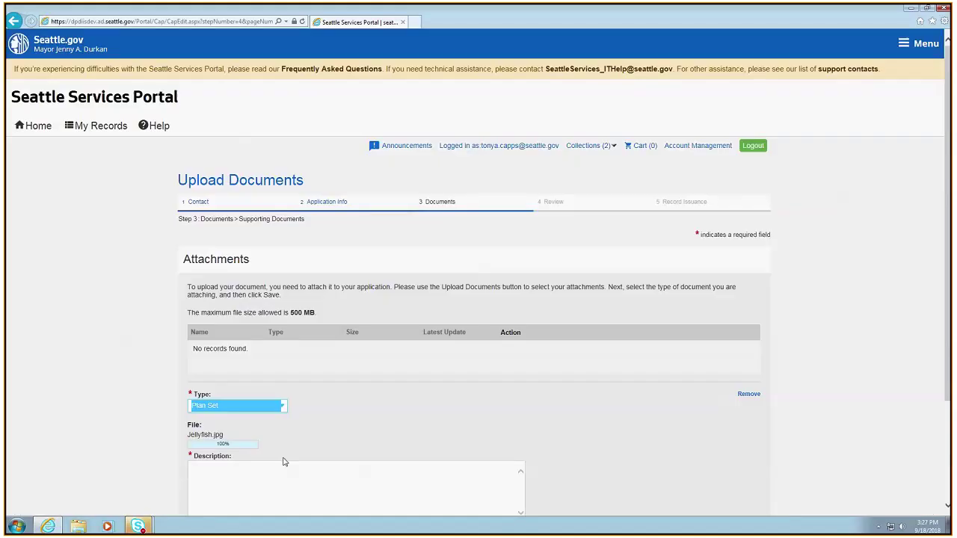
{"action": "scroll", "coordinate": [283, 461], "scroll_direction": "down", "scroll_amount": 2}
{"action": "left_click", "coordinate": [411, 362]}
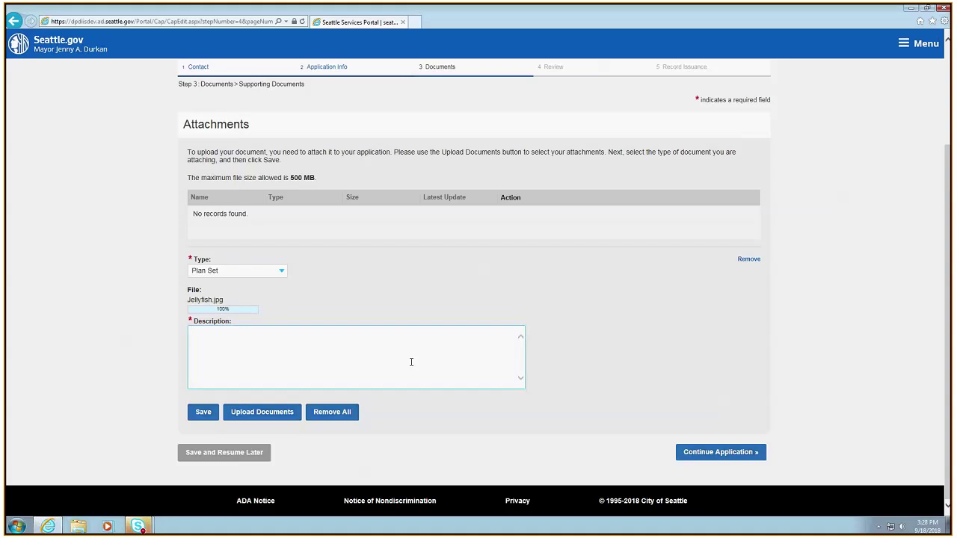
Describe the attachment as 'corrected plans', save it, and continue to Review
{"action": "type", "text": "corrected plans"}
{"action": "left_click", "coordinate": [200, 413]}
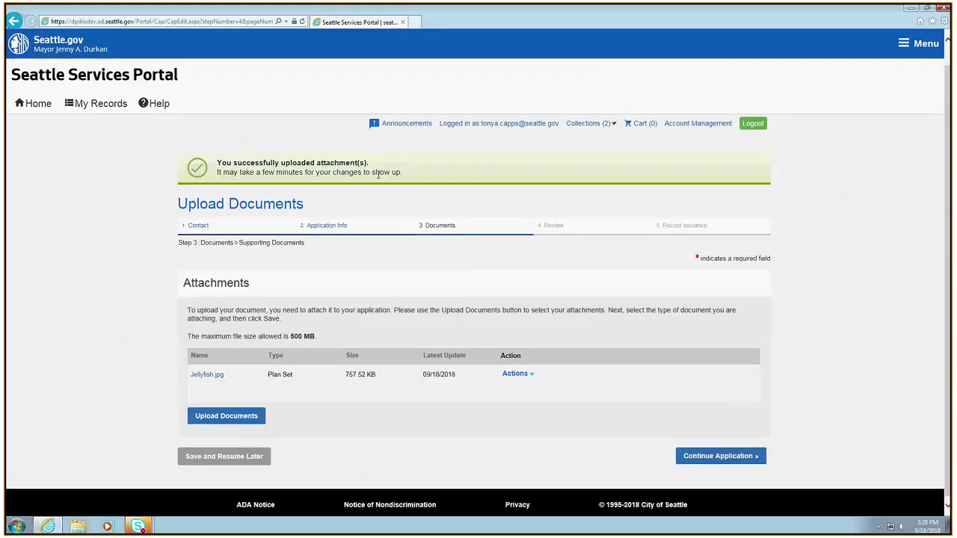
{"action": "left_click", "coordinate": [722, 456]}
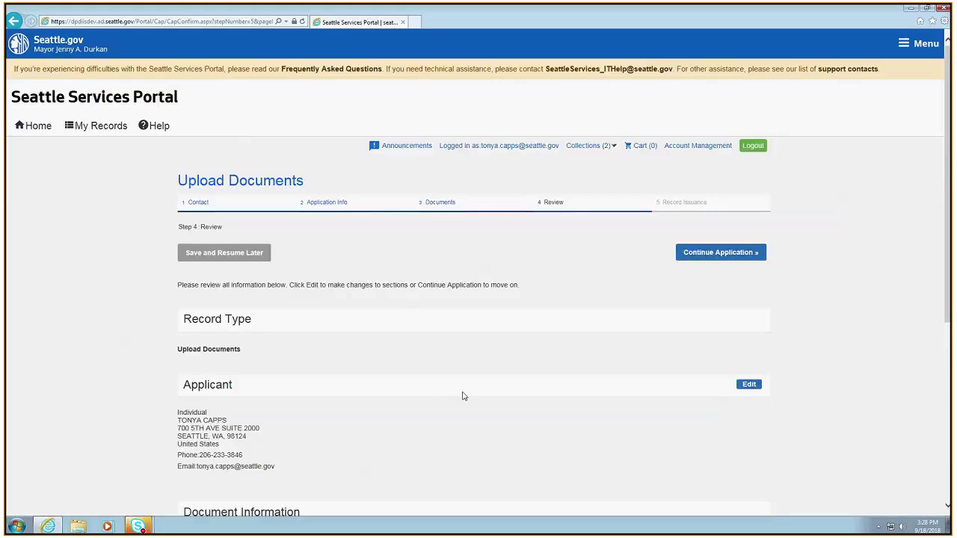
Look over the Review page and submit the upload application
{"action": "scroll", "coordinate": [462, 396], "scroll_direction": "down", "scroll_amount": 5}
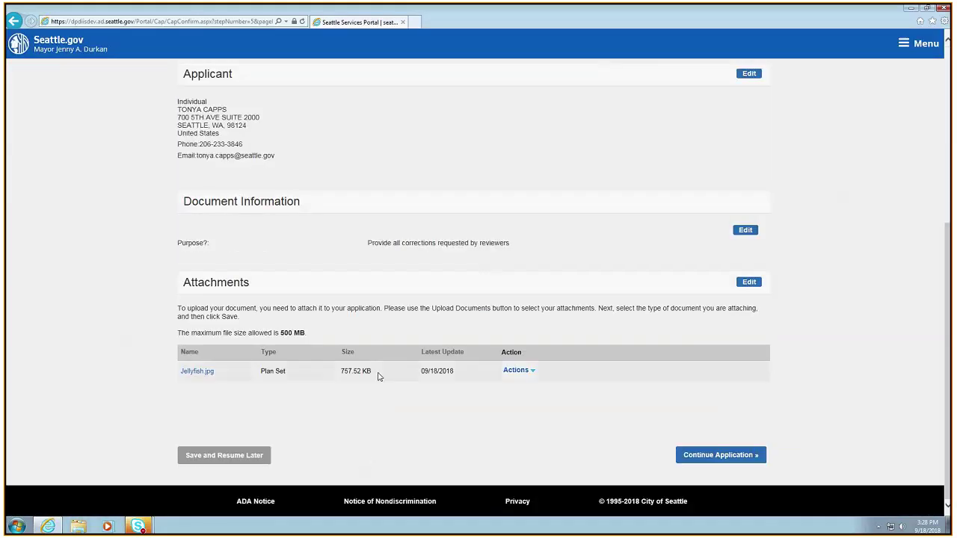
{"action": "left_click", "coordinate": [714, 454]}
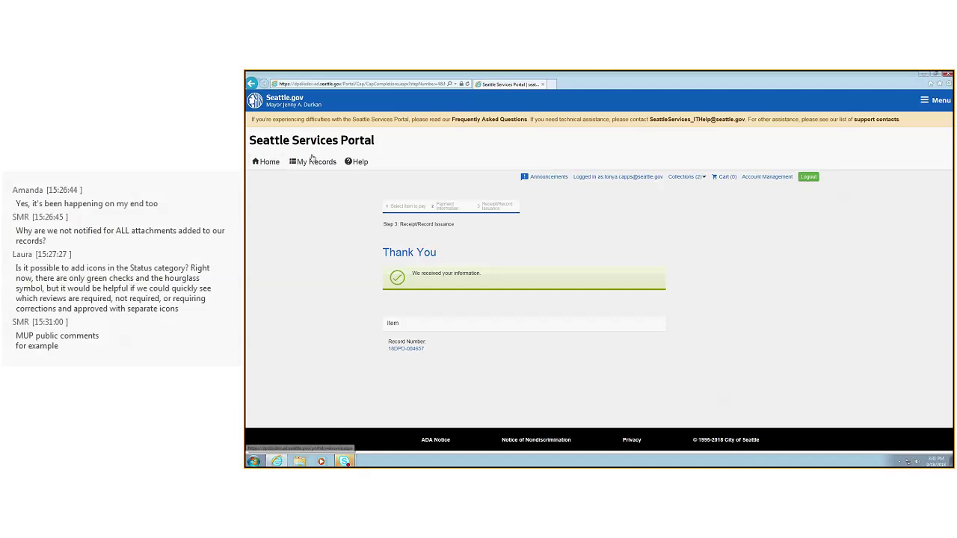
Return to the portal home page from the Thank You receipt
{"action": "left_click", "coordinate": [269, 162]}
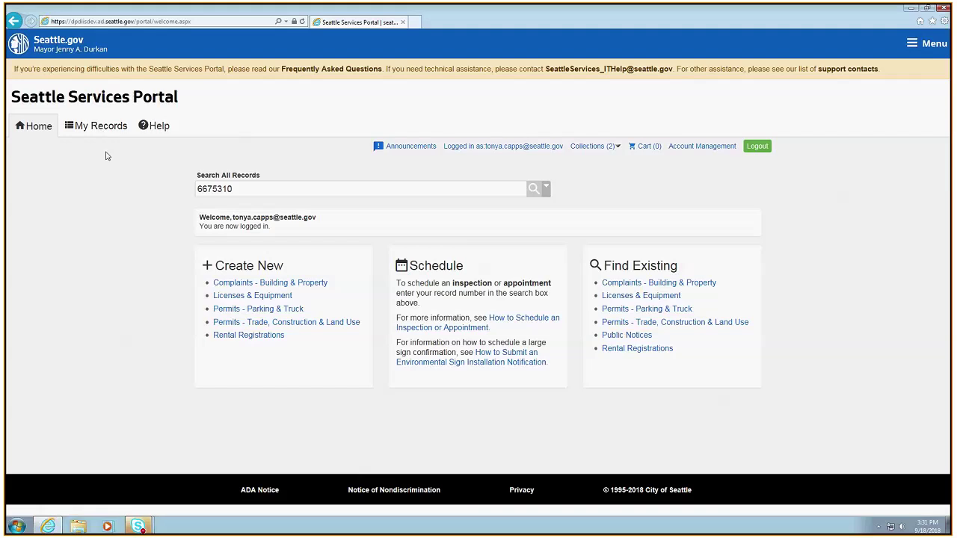
Replace the record search value 6675310 with 6677209 to open permit 6677209-CN
{"action": "left_click", "coordinate": [247, 189]}
{"action": "left_click_drag", "start_coordinate": [247, 183], "coordinate": [166, 193]}
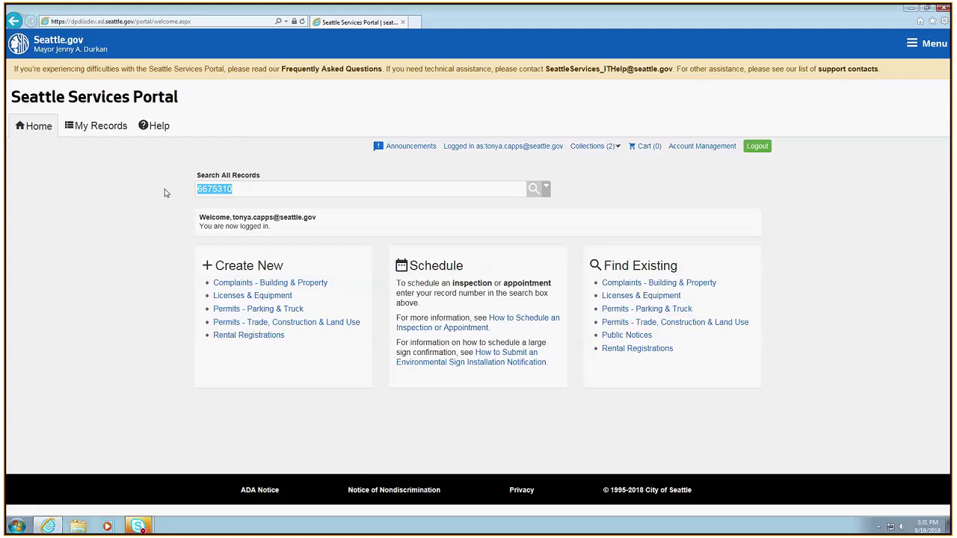
{"action": "type", "text": "6677209"}
{"action": "key", "text": "Return"}
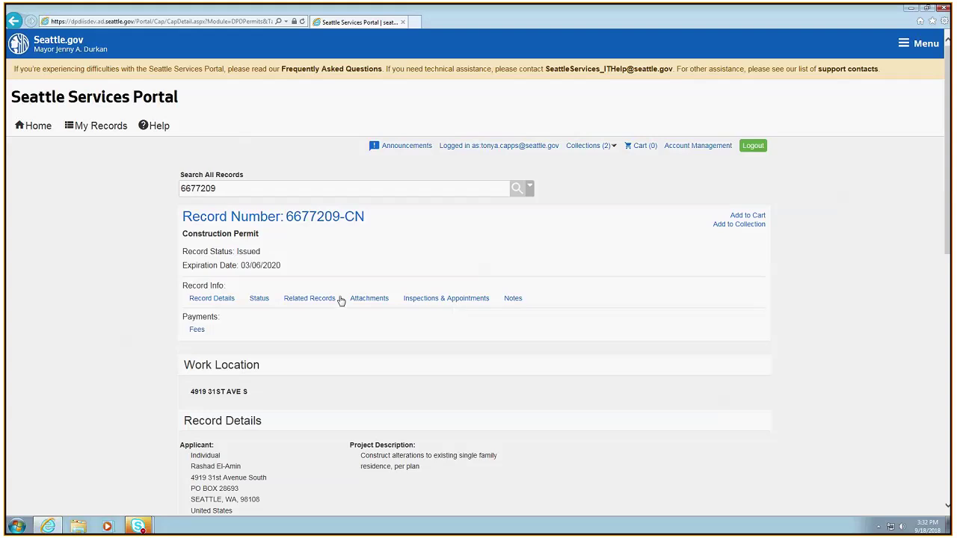
List permit 6677209-CN's attachments, including Approved Plan Set.pdf and Permit.pdf dated 09/06/2018
{"action": "left_click", "coordinate": [367, 300]}
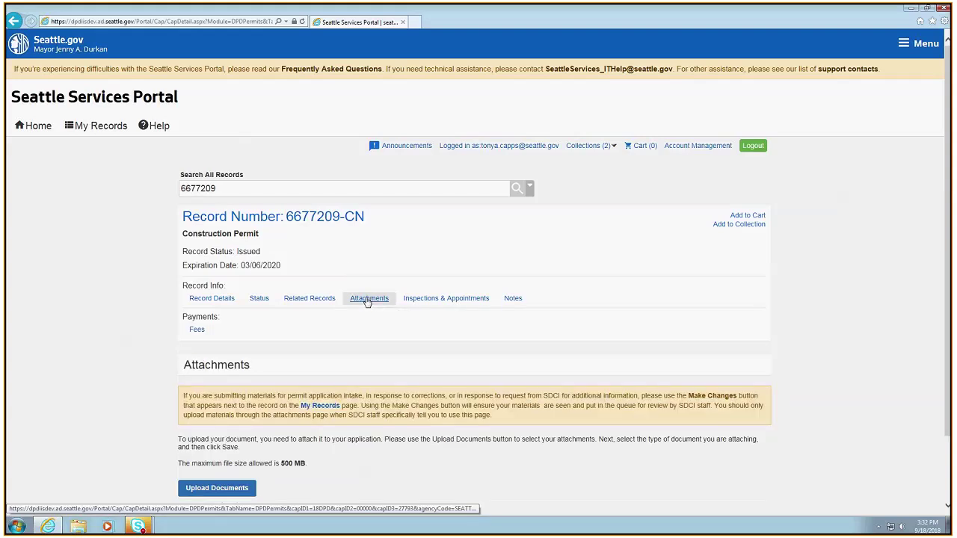
{"action": "scroll", "coordinate": [367, 300], "scroll_direction": "down", "scroll_amount": 2}
{"action": "scroll", "coordinate": [458, 345], "scroll_direction": "down", "scroll_amount": 3}
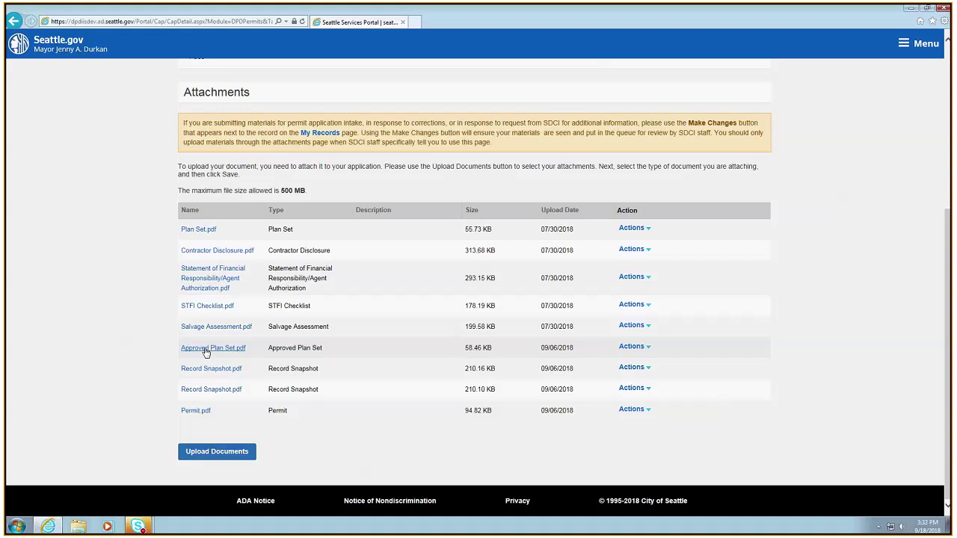
{"action": "left_click", "coordinate": [206, 349]}
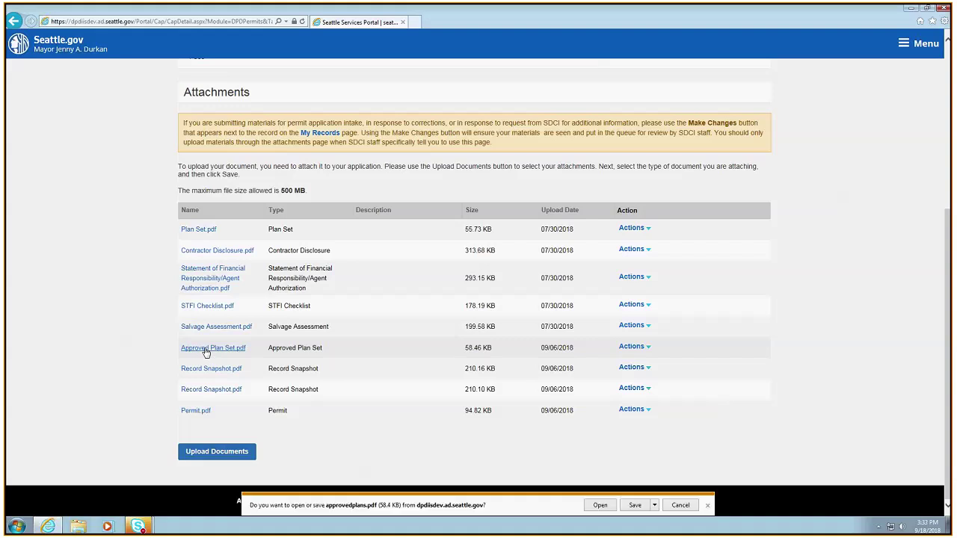
{"action": "left_click", "coordinate": [600, 505]}
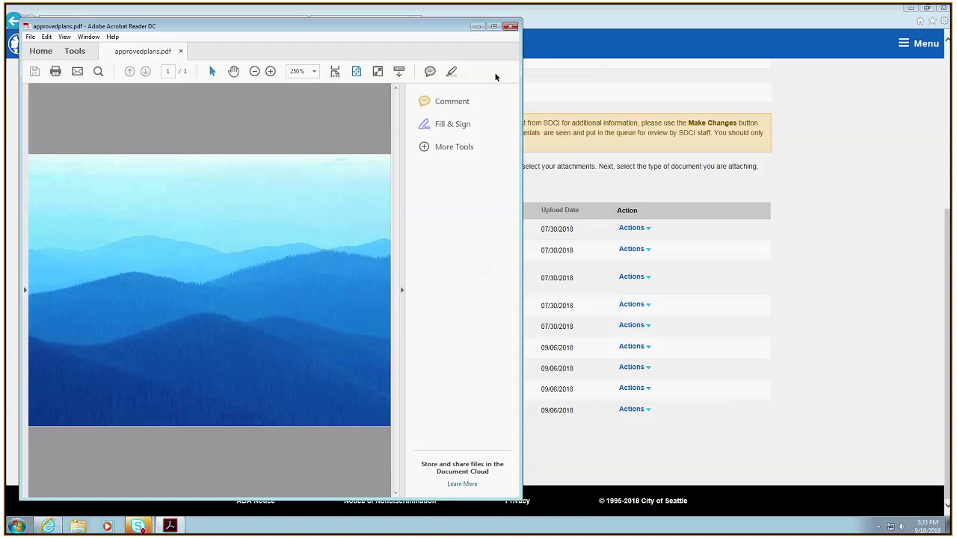
{"action": "left_click", "coordinate": [511, 26]}
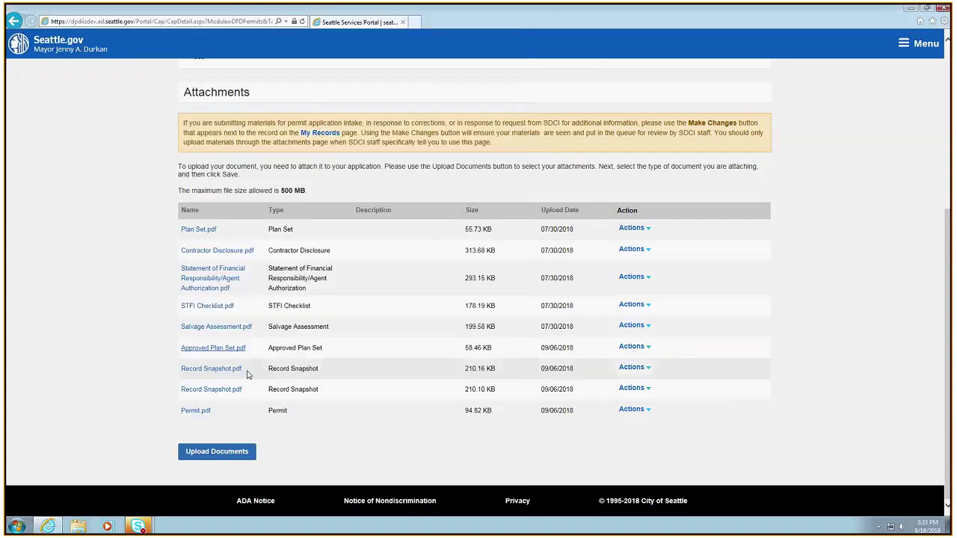
{"action": "left_click", "coordinate": [197, 412]}
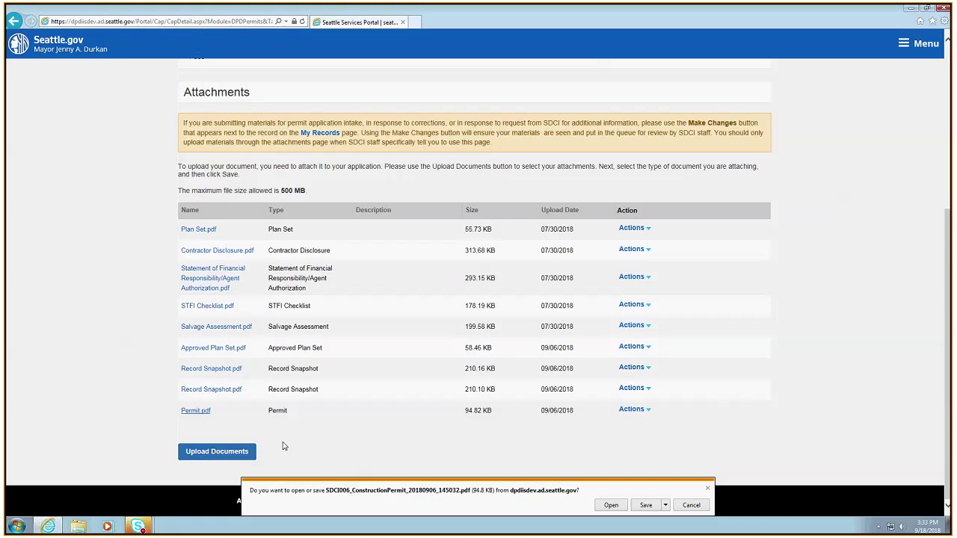
{"action": "left_click", "coordinate": [611, 505]}
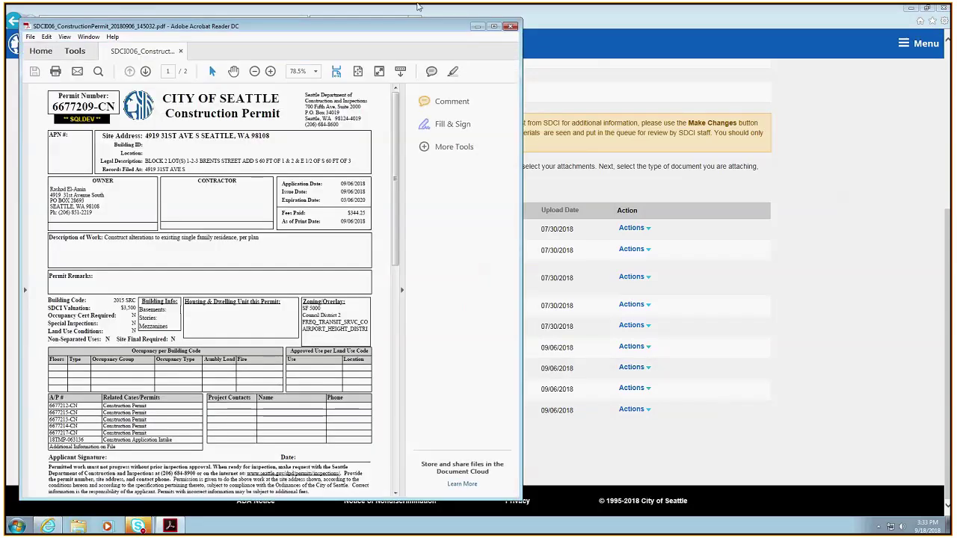
{"action": "left_click", "coordinate": [511, 26]}
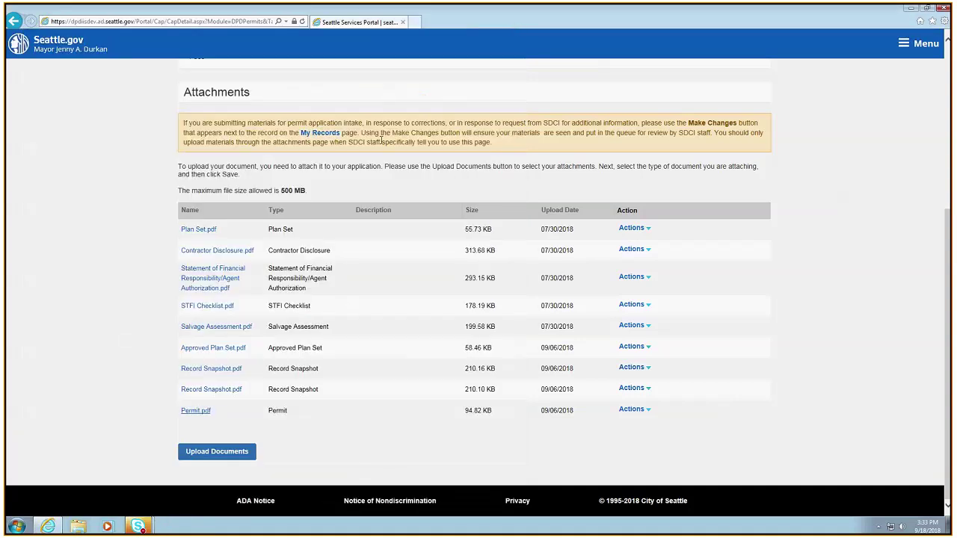
{"action": "scroll", "coordinate": [382, 139], "scroll_direction": "up", "scroll_amount": 2}
{"action": "scroll", "coordinate": [426, 232], "scroll_direction": "up", "scroll_amount": 1}
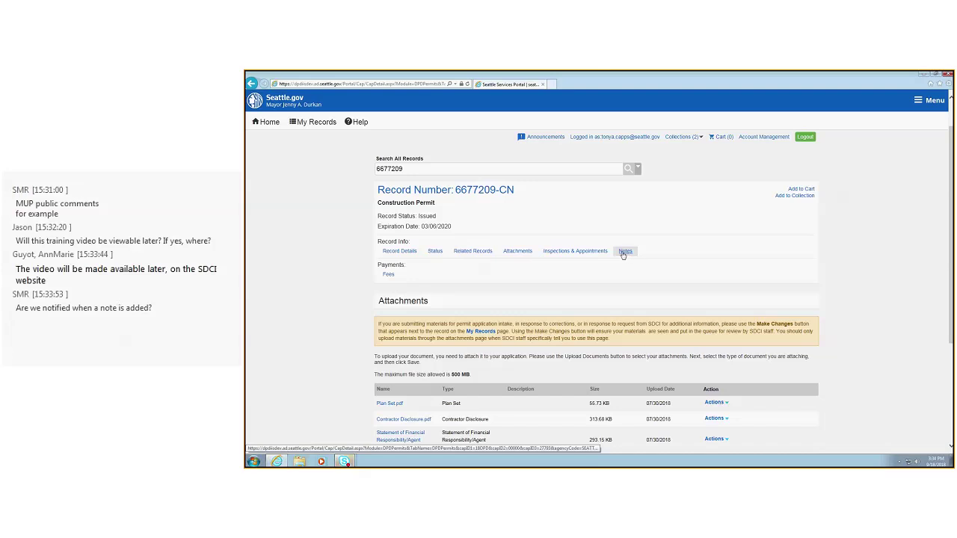
{"action": "left_click_drag", "start_coordinate": [407, 169], "coordinate": [336, 169]}
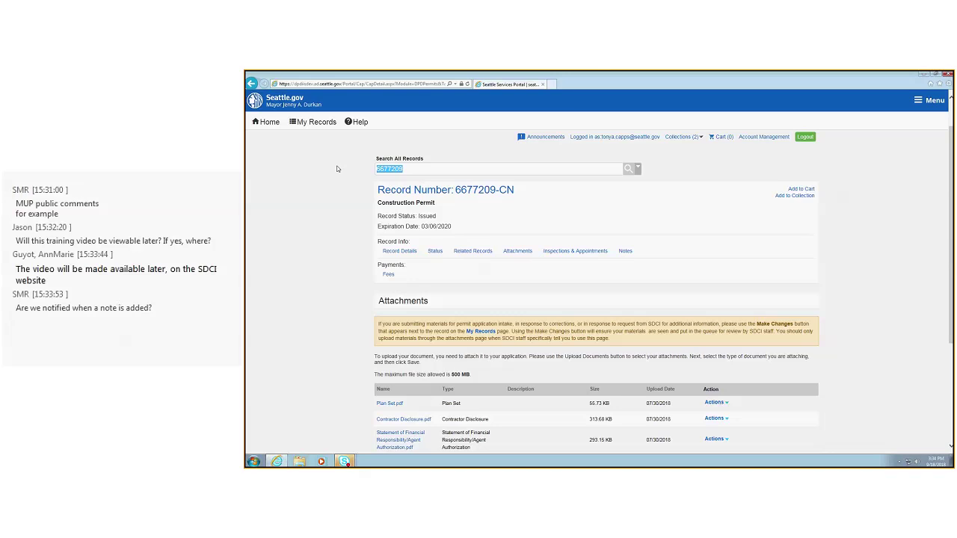
Look up record 6677214 and show its Notes, the 08/02/2018 SDCI note with subject 'hello'
{"action": "type", "text": "6677214"}
{"action": "key", "text": "Return"}
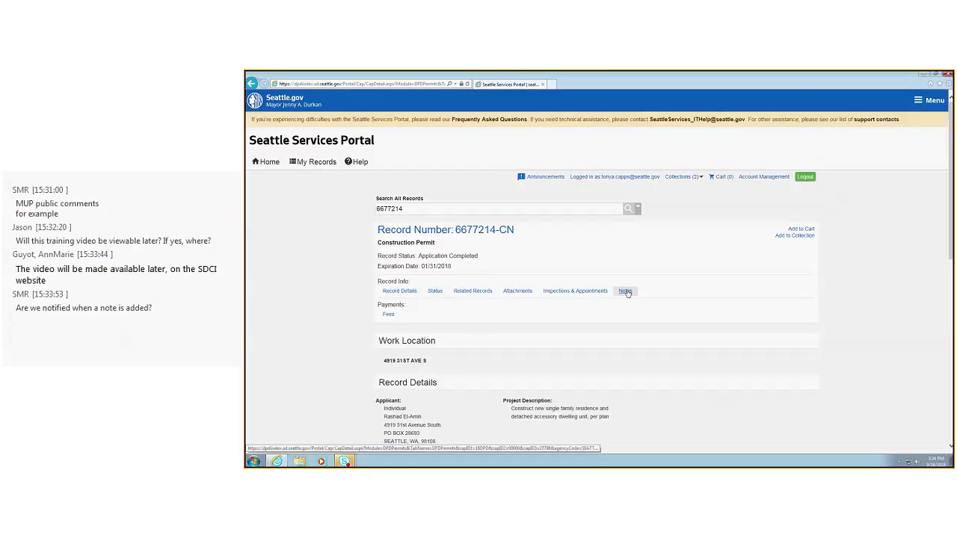
{"action": "left_click", "coordinate": [626, 291]}
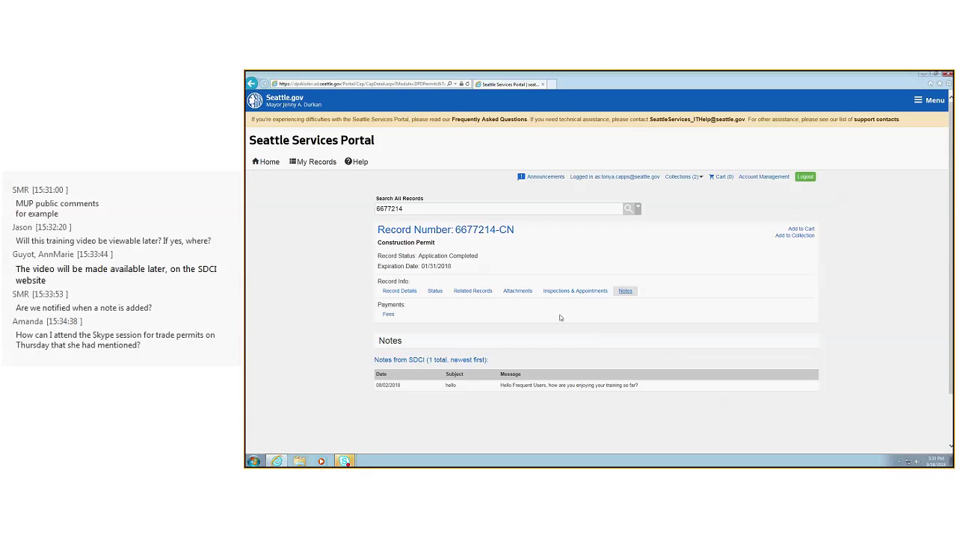
{"action": "scroll", "coordinate": [557, 317], "scroll_direction": "down", "scroll_amount": 2}
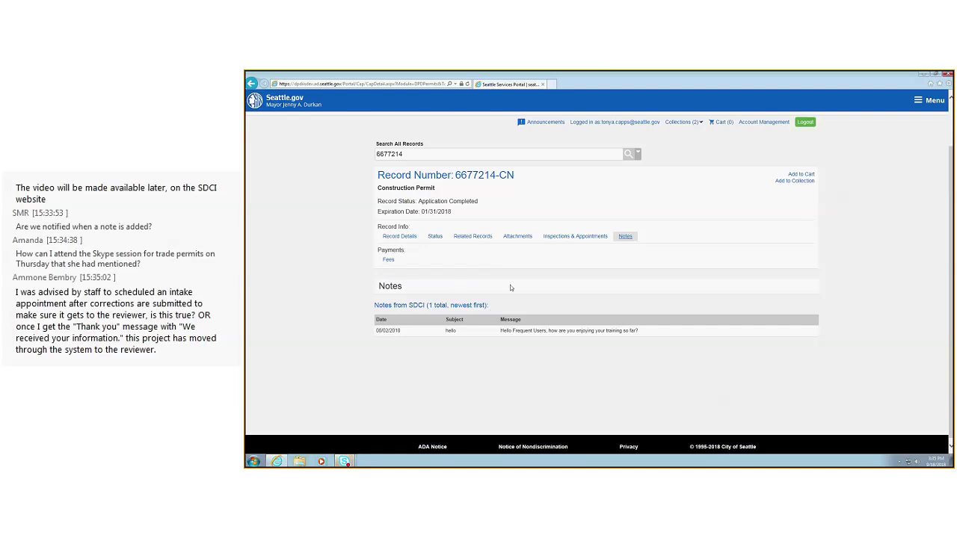
{"action": "scroll", "coordinate": [463, 262], "scroll_direction": "up", "scroll_amount": 2}
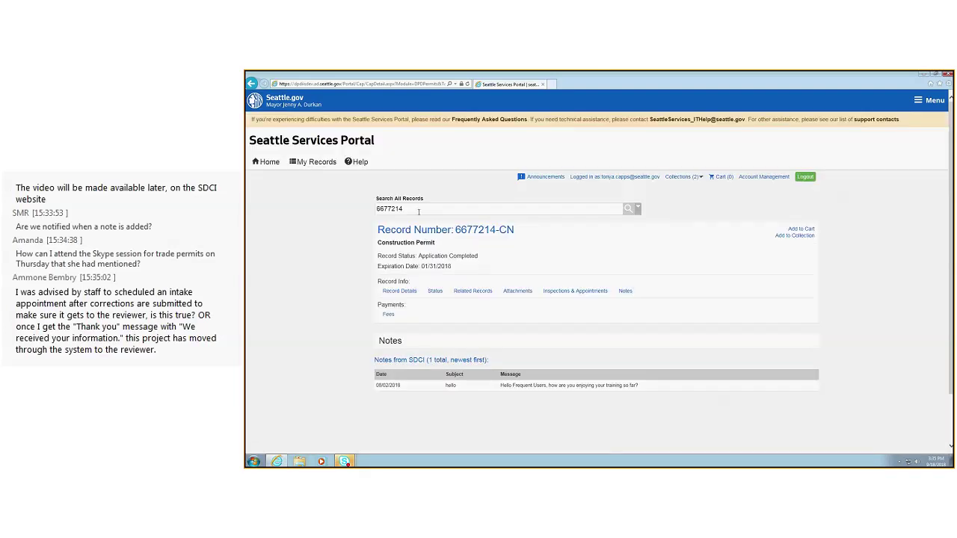
Look up record 6677213 and show its Status steps, Application through Intake Fees complete, Reviews in progress
{"action": "key", "text": "Return"}
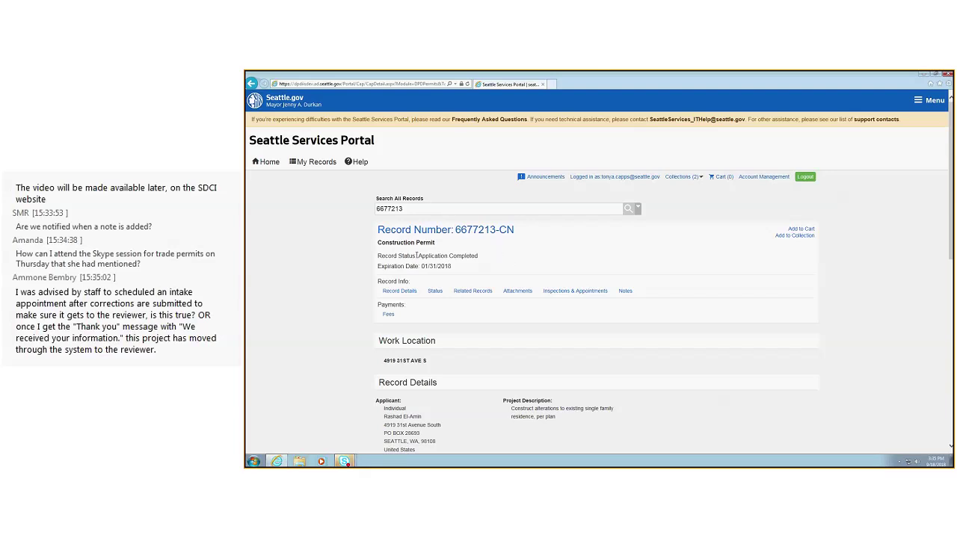
{"action": "left_click_drag", "start_coordinate": [419, 256], "coordinate": [473, 259]}
{"action": "left_click", "coordinate": [473, 259]}
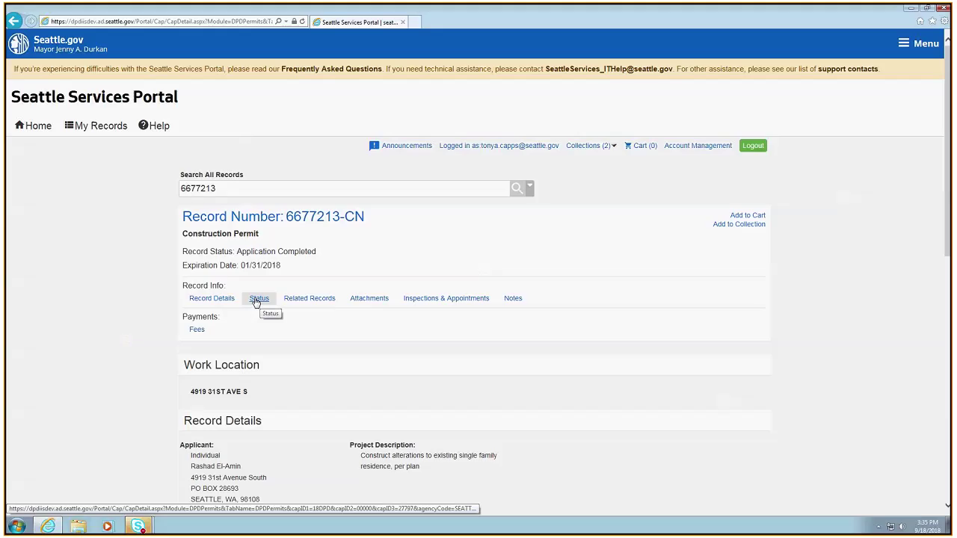
{"action": "left_click", "coordinate": [435, 292]}
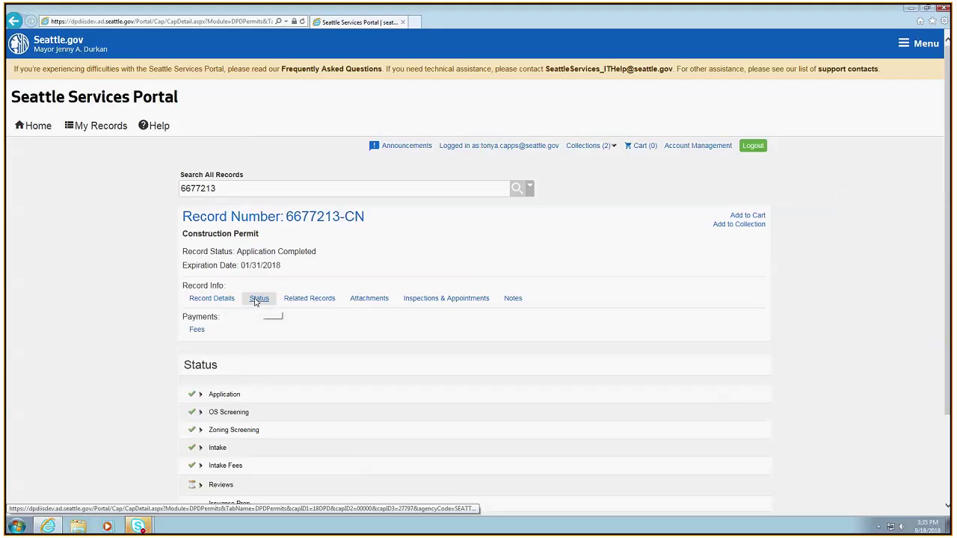
{"action": "scroll", "coordinate": [354, 387], "scroll_direction": "down", "scroll_amount": 3}
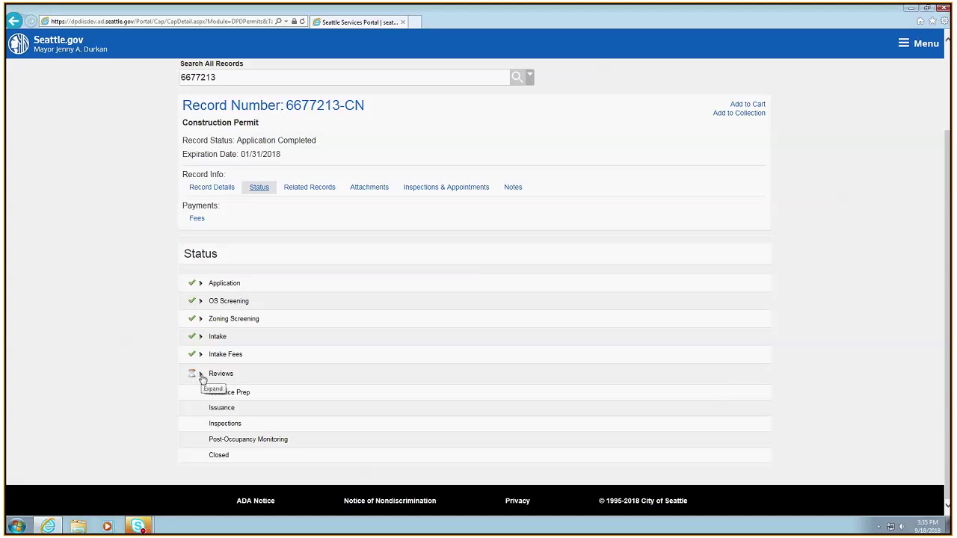
{"action": "left_click", "coordinate": [200, 375]}
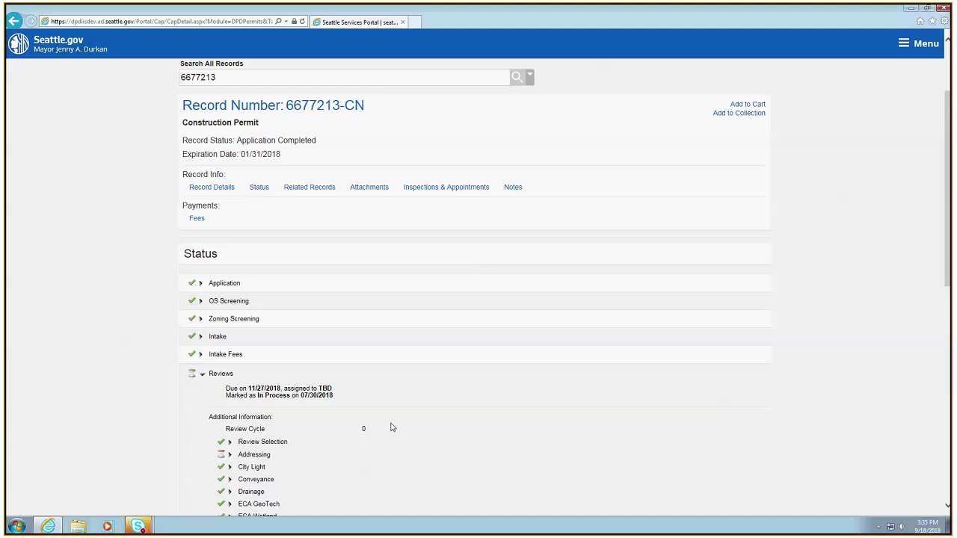
{"action": "scroll", "coordinate": [390, 427], "scroll_direction": "down", "scroll_amount": 4}
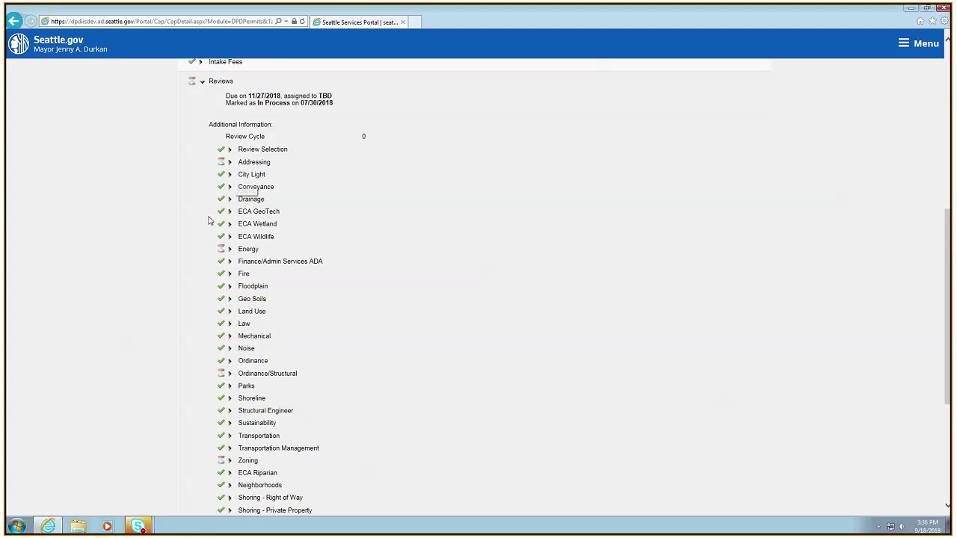
{"action": "left_click", "coordinate": [229, 199]}
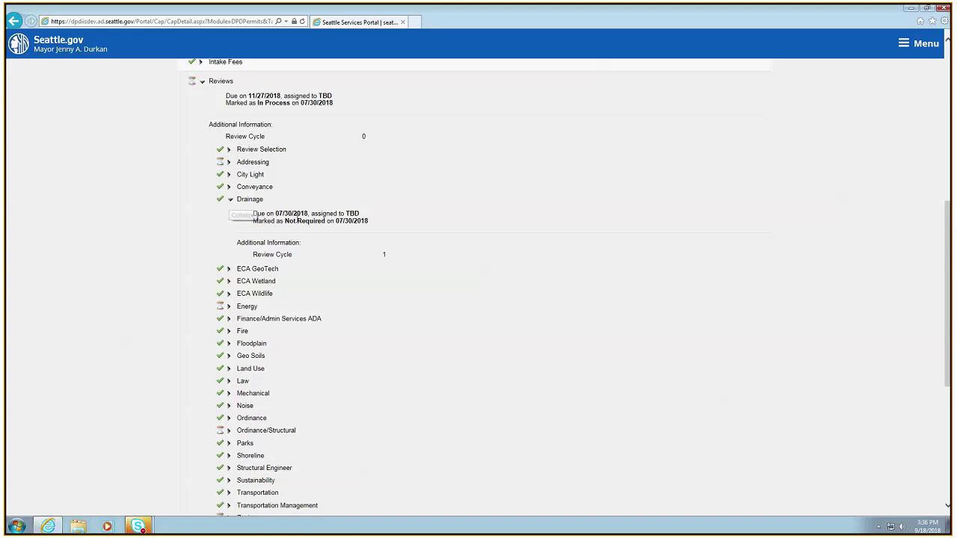
{"action": "left_click", "coordinate": [228, 200]}
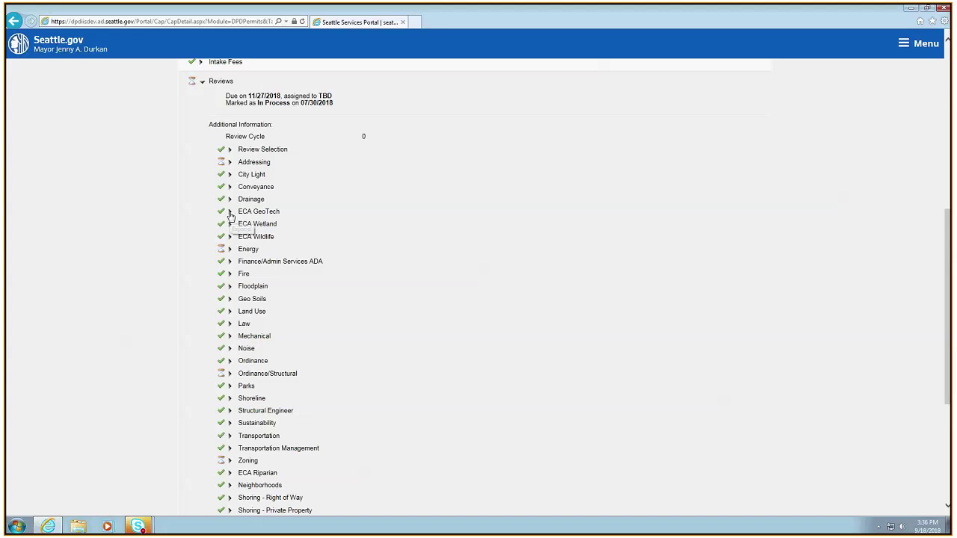
{"action": "left_click", "coordinate": [231, 216]}
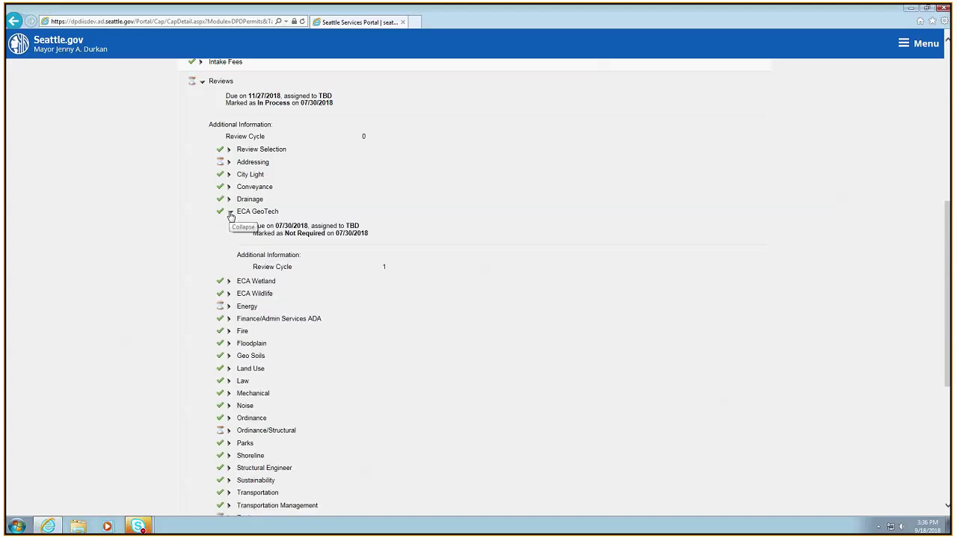
{"action": "left_click", "coordinate": [231, 215]}
{"action": "scroll", "coordinate": [260, 149], "scroll_direction": "up", "scroll_amount": 1}
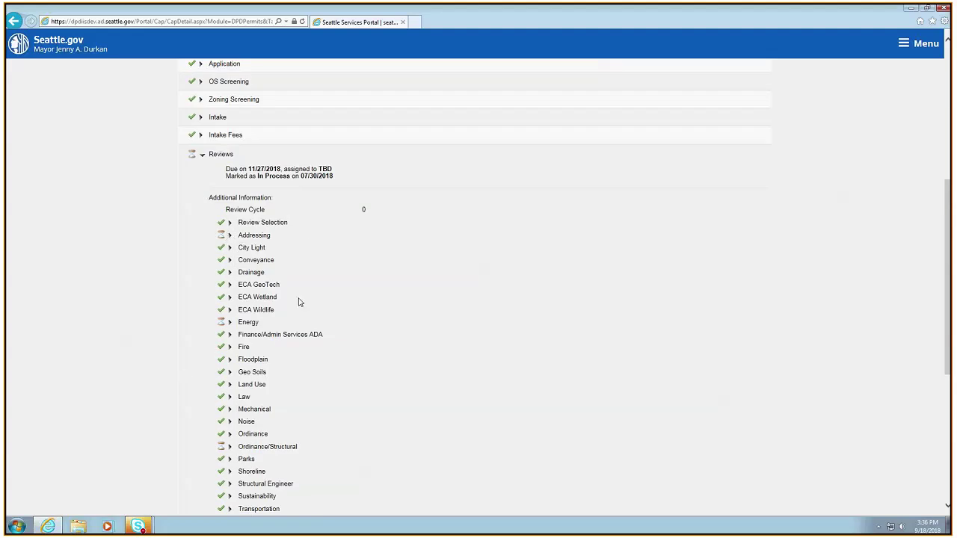
{"action": "scroll", "coordinate": [350, 252], "scroll_direction": "down", "scroll_amount": 1}
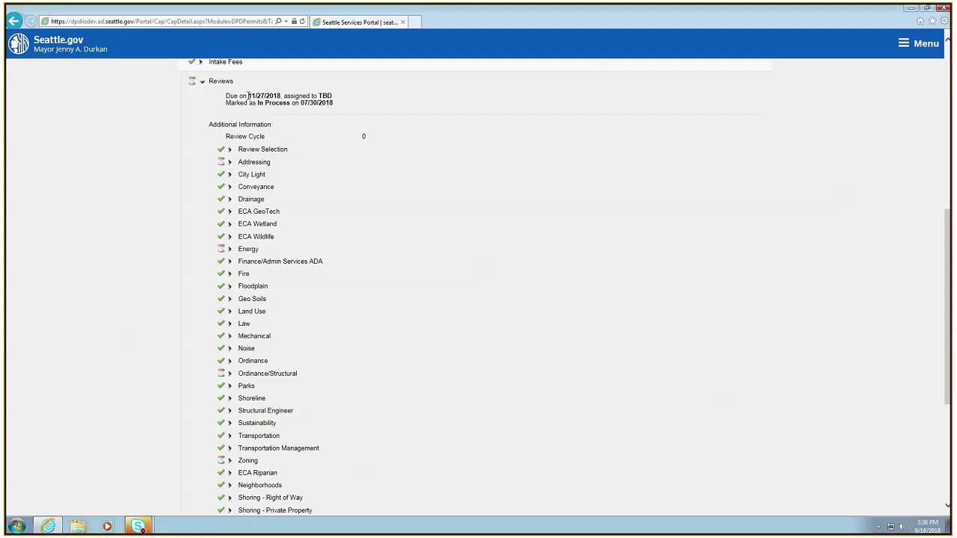
{"action": "left_click_drag", "start_coordinate": [248, 95], "coordinate": [281, 95]}
{"action": "left_click", "coordinate": [243, 95]}
{"action": "left_click_drag", "start_coordinate": [247, 96], "coordinate": [283, 96]}
{"action": "left_click", "coordinate": [337, 105]}
Expand the Addressing review and highlight its 07/30/2018 due date and Pending Assignment status
{"action": "left_click", "coordinate": [230, 165]}
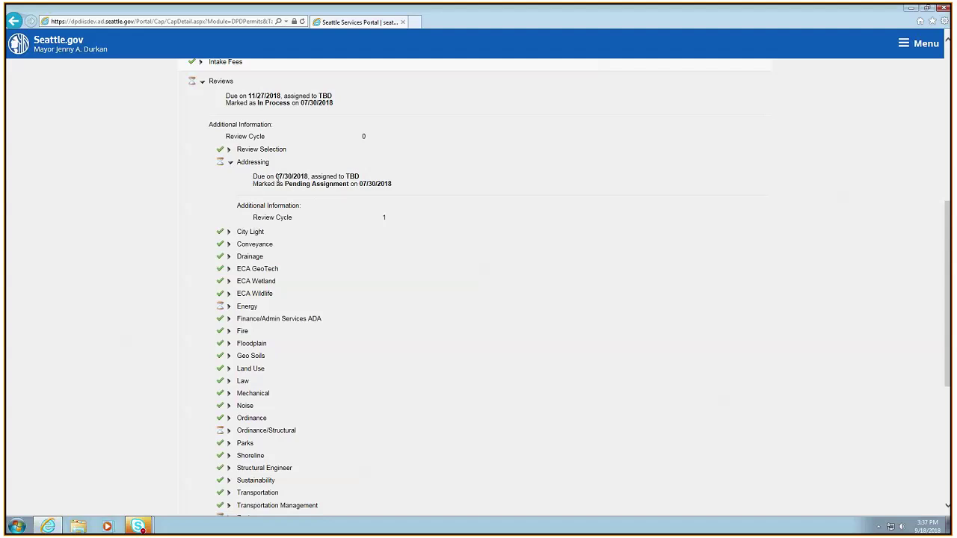
{"action": "double_click", "coordinate": [278, 177]}
{"action": "left_click_drag", "start_coordinate": [284, 184], "coordinate": [346, 184]}
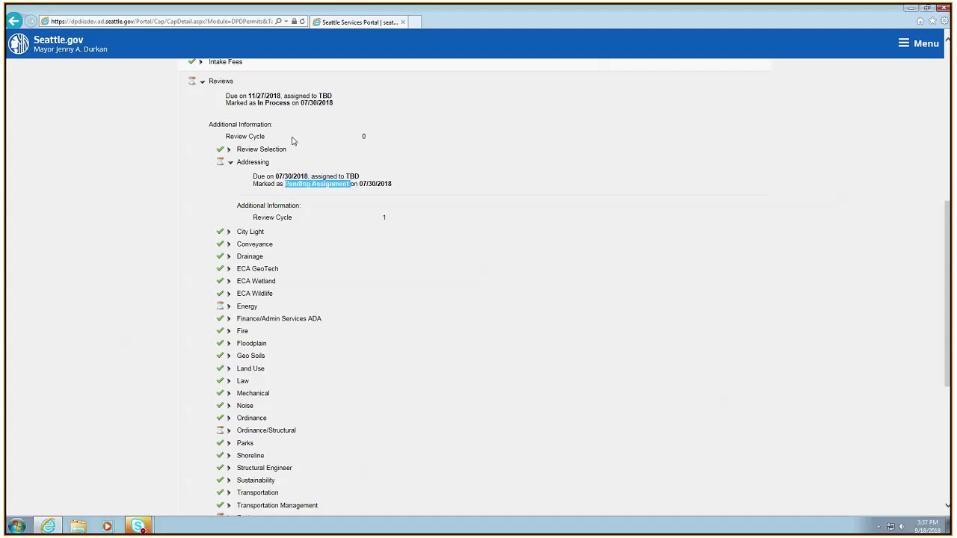
Expand the Energy review and highlight its 08/17/2018 due date and assignment entries
{"action": "left_click", "coordinate": [230, 308]}
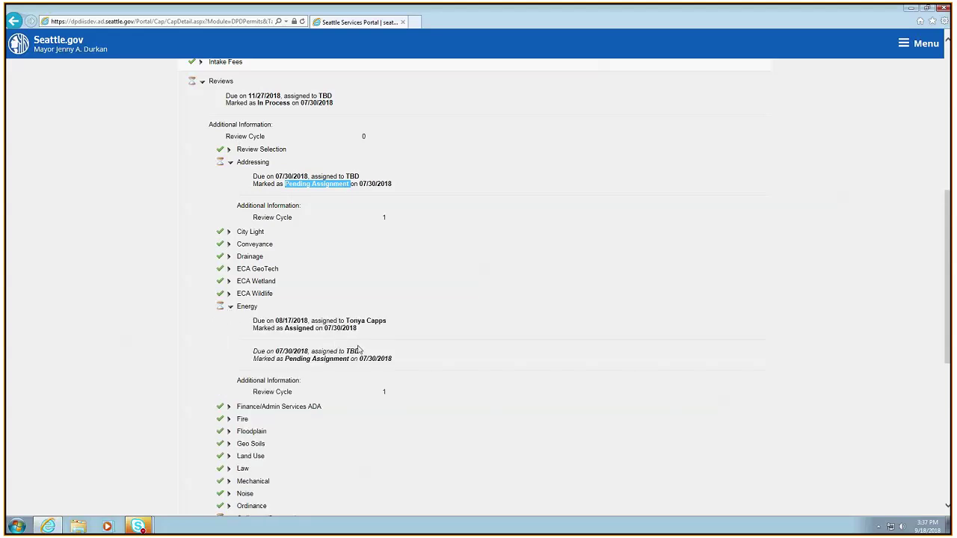
{"action": "double_click", "coordinate": [280, 320]}
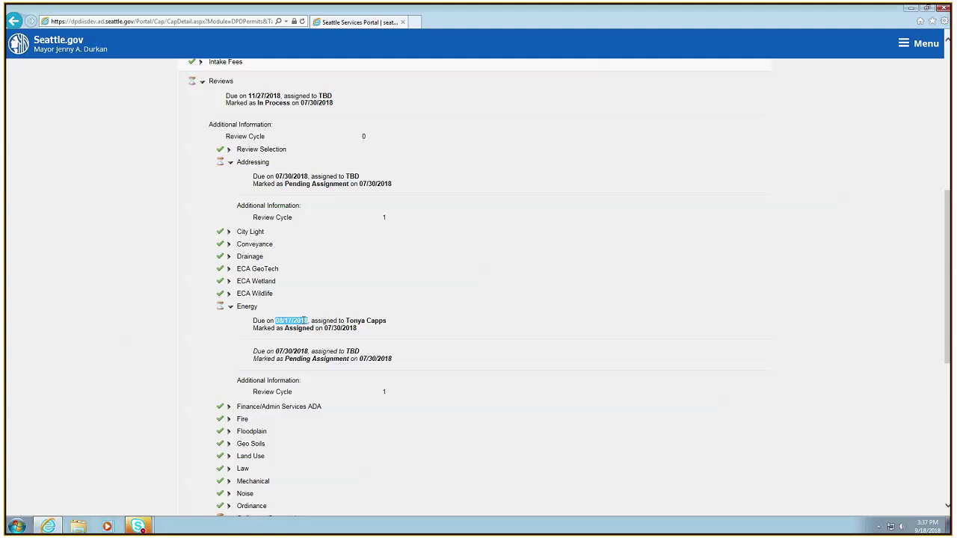
{"action": "left_click_drag", "start_coordinate": [354, 320], "coordinate": [373, 320]}
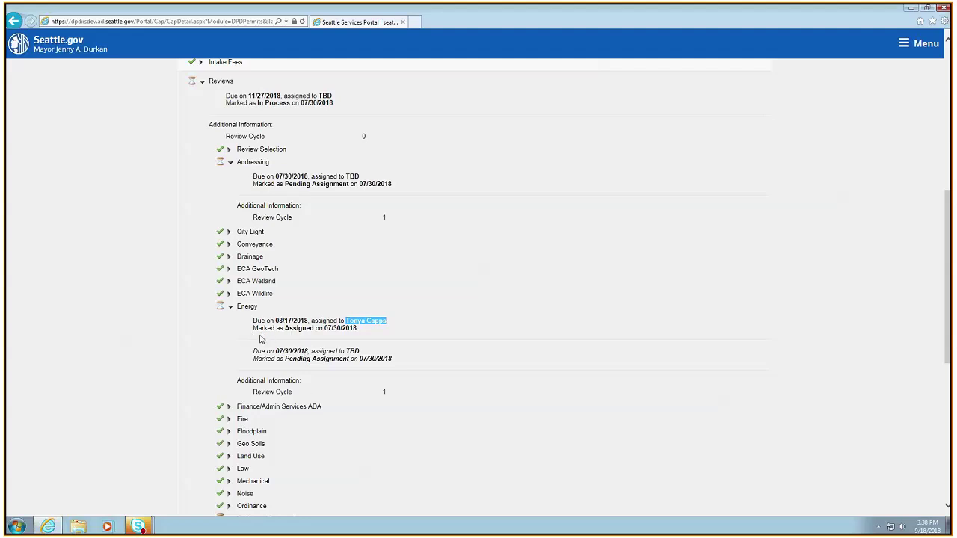
{"action": "left_click_drag", "start_coordinate": [259, 353], "coordinate": [403, 362]}
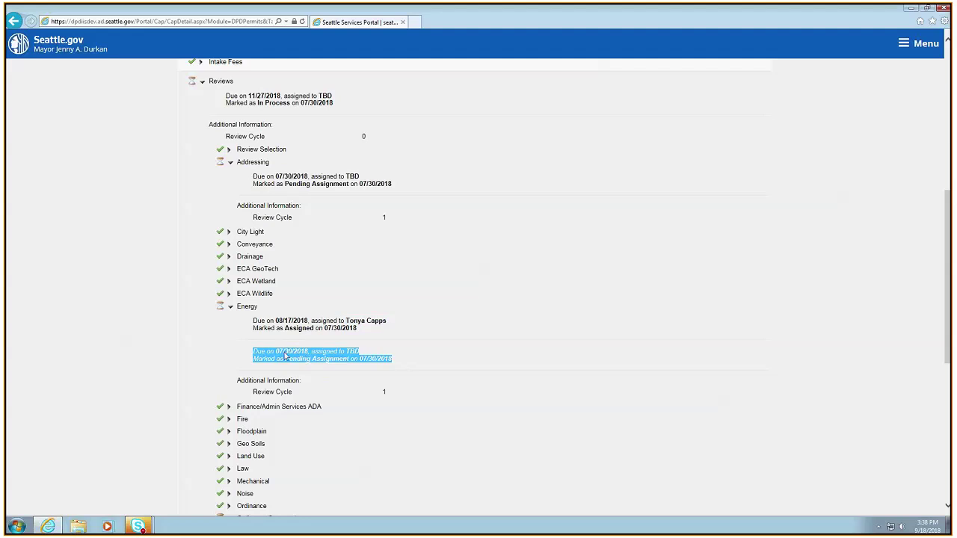
{"action": "mouse_move", "coordinate": [276, 353]}
{"action": "left_mouse_down"}
{"action": "mouse_move", "coordinate": [292, 350]}
{"action": "mouse_move", "coordinate": [290, 359]}
{"action": "left_mouse_up"}
{"action": "left_click", "coordinate": [266, 323]}
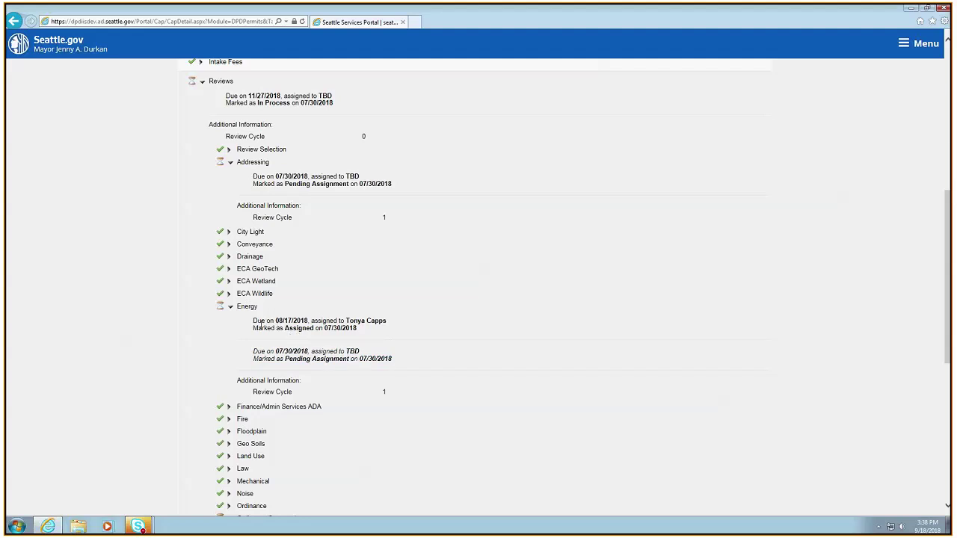
{"action": "double_click", "coordinate": [276, 323]}
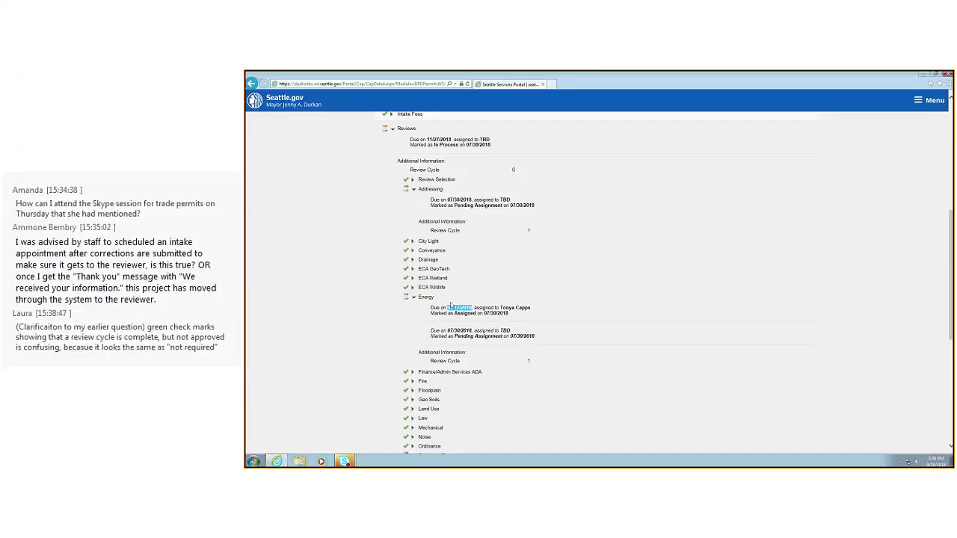
{"action": "left_click", "coordinate": [256, 318]}
{"action": "left_click_drag", "start_coordinate": [431, 308], "coordinate": [475, 309]}
{"action": "scroll", "coordinate": [443, 309], "scroll_direction": "down", "scroll_amount": 3}
Expand the Zoning review, highlighting its Pending Assignment status, and recheck Energy's assigned status
{"action": "left_click", "coordinate": [412, 412]}
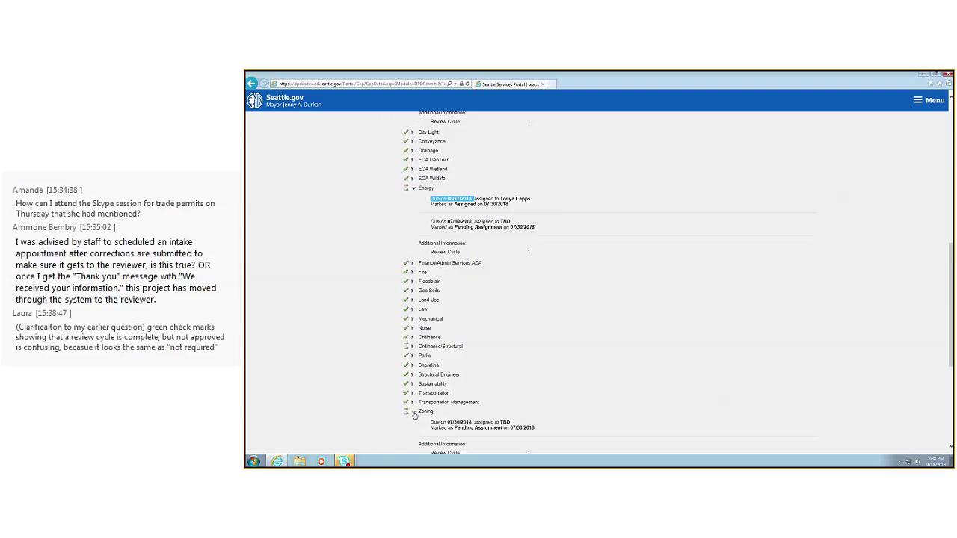
{"action": "scroll", "coordinate": [568, 411], "scroll_direction": "down", "scroll_amount": 3}
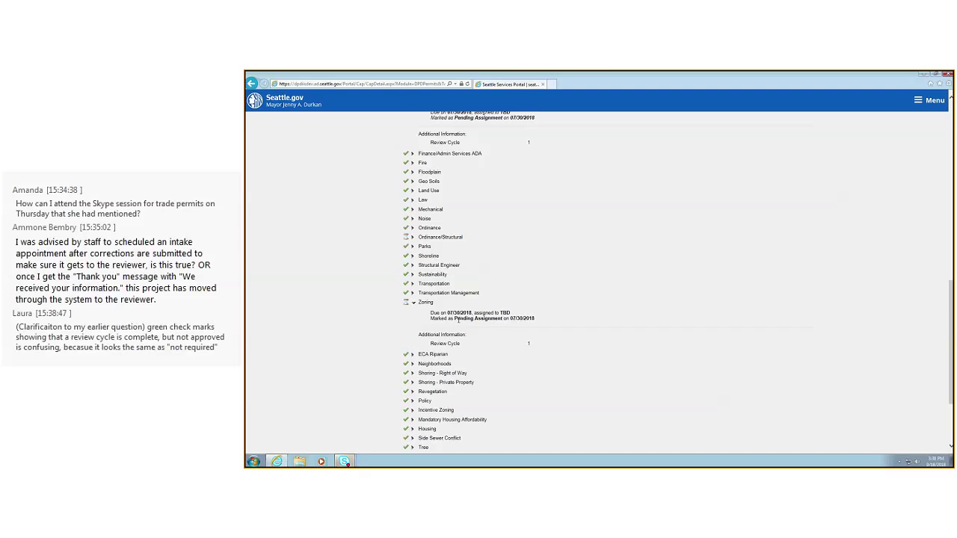
{"action": "left_click_drag", "start_coordinate": [455, 319], "coordinate": [503, 320]}
{"action": "scroll", "coordinate": [524, 407], "scroll_direction": "down", "scroll_amount": 4}
{"action": "scroll", "coordinate": [525, 407], "scroll_direction": "up", "scroll_amount": 9}
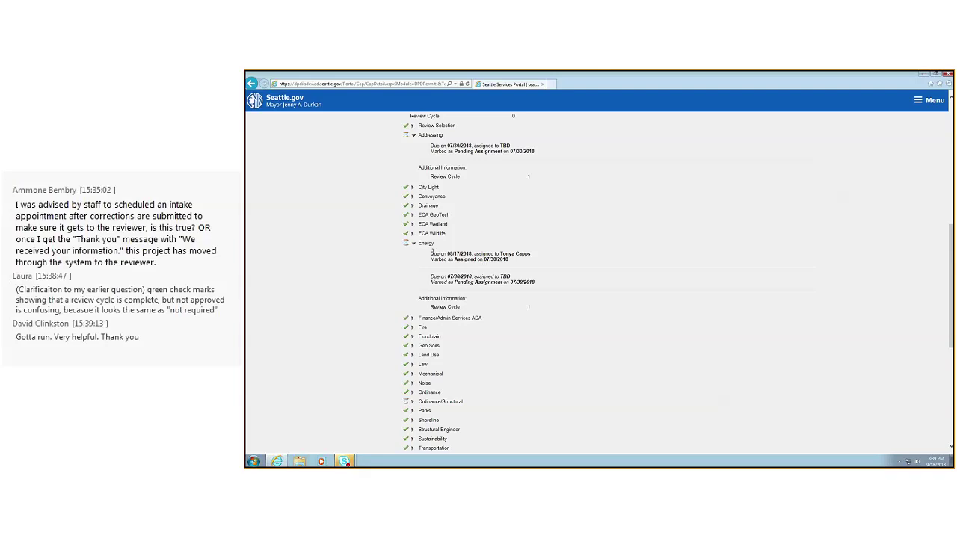
{"action": "left_click_drag", "start_coordinate": [432, 253], "coordinate": [530, 261]}
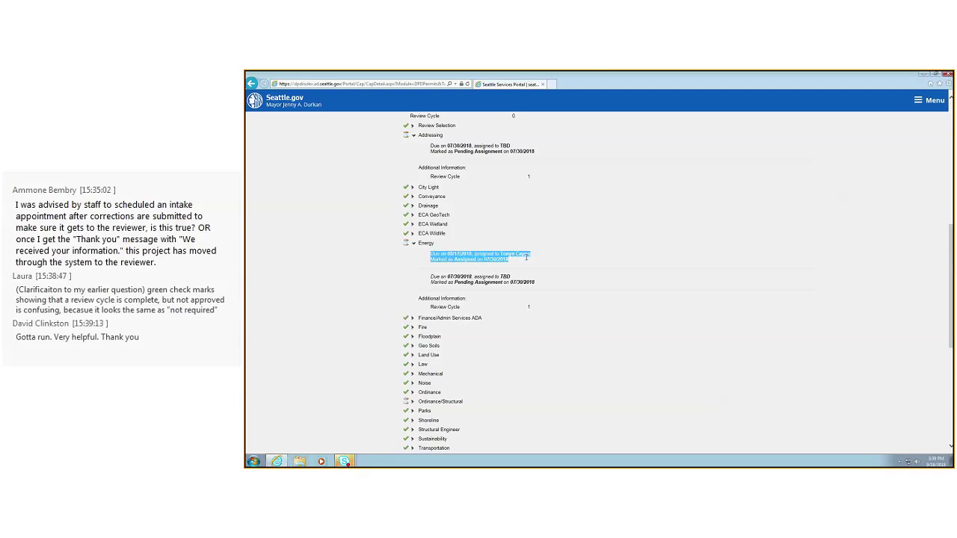
{"action": "left_click", "coordinate": [574, 268]}
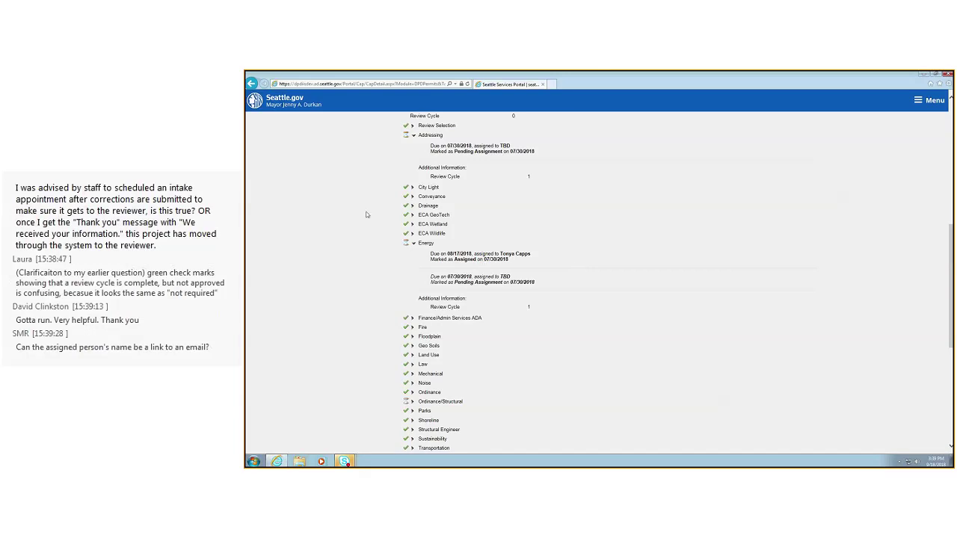
Collapse Energy and Zoning, then expand Ordinance/Structural: due 07/30/2018, Pending Assignment, review cycle 1
{"action": "left_click", "coordinate": [412, 244]}
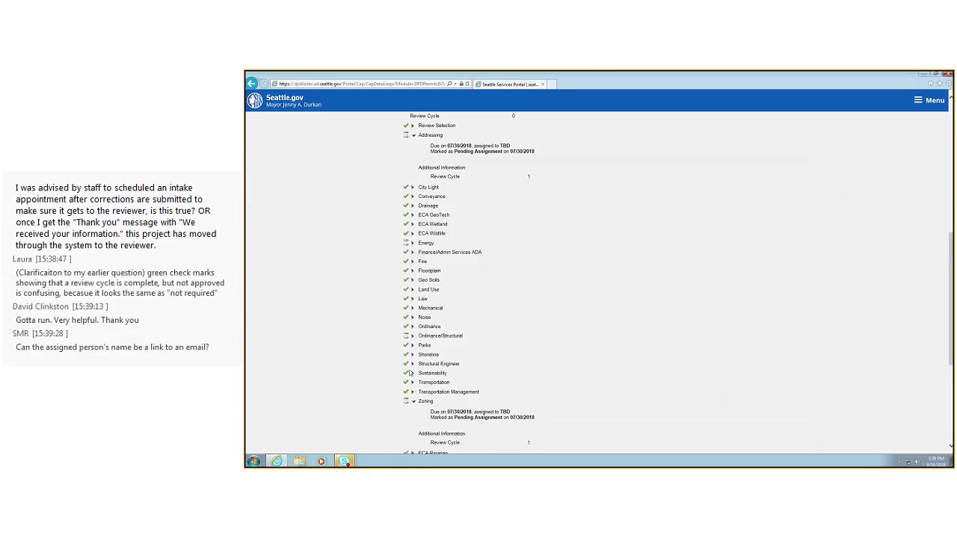
{"action": "left_click", "coordinate": [413, 402]}
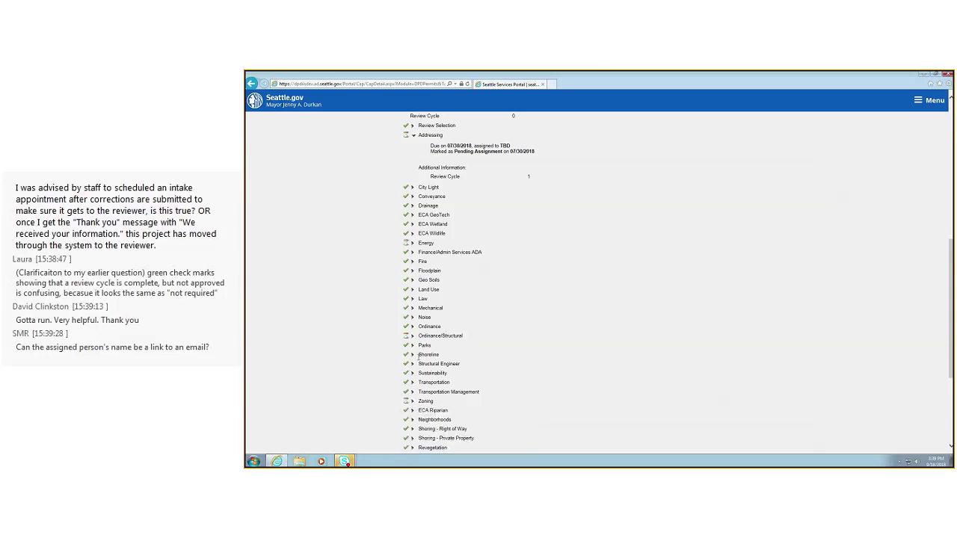
{"action": "left_click", "coordinate": [411, 338]}
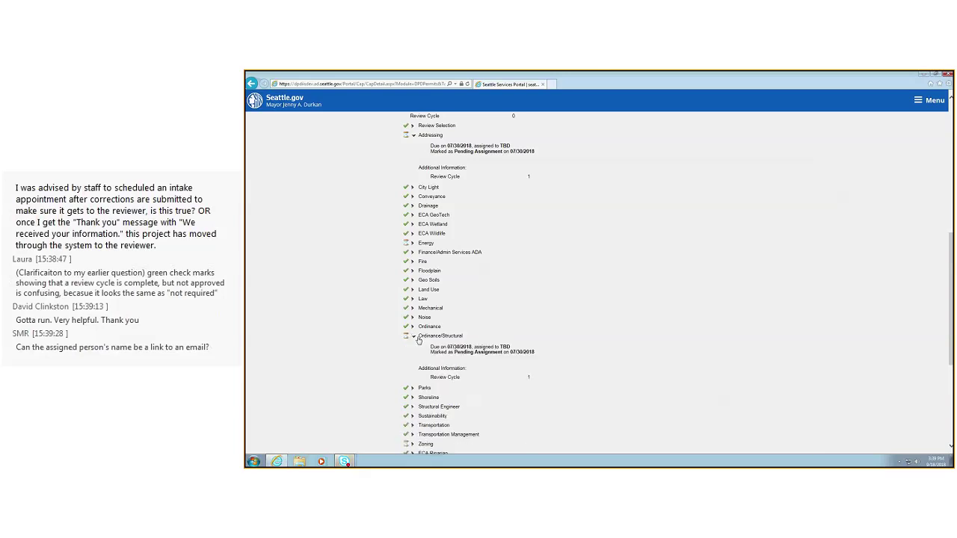
{"action": "scroll", "coordinate": [411, 337], "scroll_direction": "up", "scroll_amount": 3}
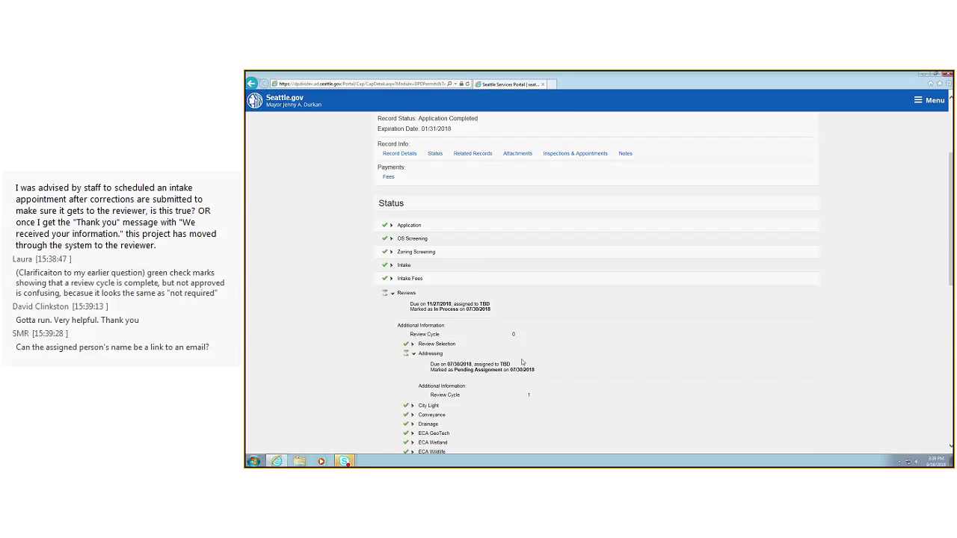
{"action": "scroll", "coordinate": [533, 361], "scroll_direction": "down", "scroll_amount": 3}
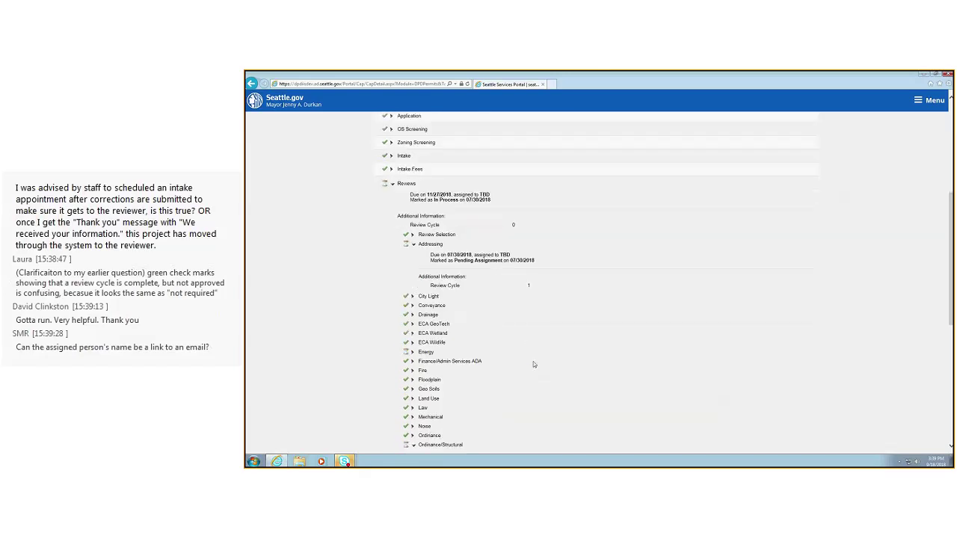
{"action": "scroll", "coordinate": [534, 364], "scroll_direction": "down", "scroll_amount": 3}
{"action": "scroll", "coordinate": [533, 364], "scroll_direction": "down", "scroll_amount": 2}
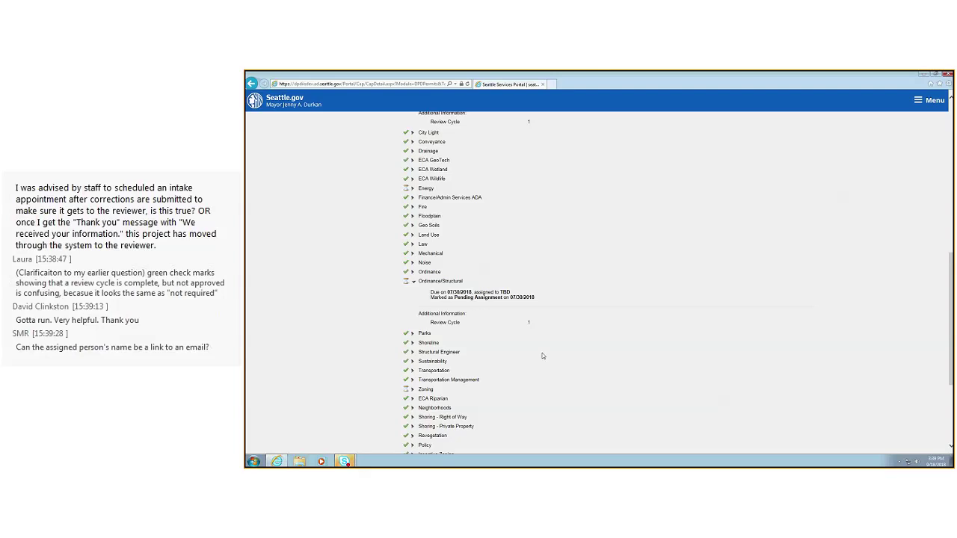
{"action": "scroll", "coordinate": [544, 357], "scroll_direction": "up", "scroll_amount": 3}
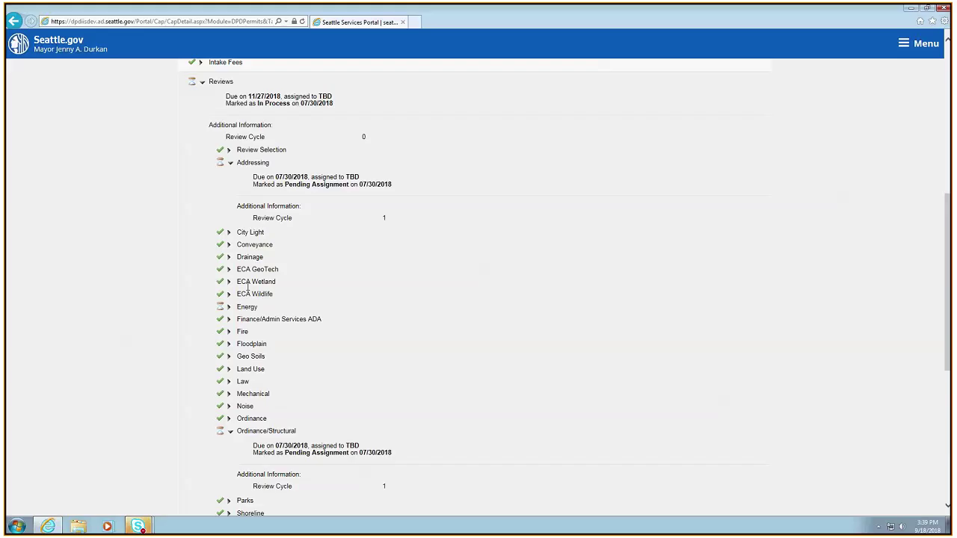
{"action": "scroll", "coordinate": [249, 287], "scroll_direction": "up", "scroll_amount": 5}
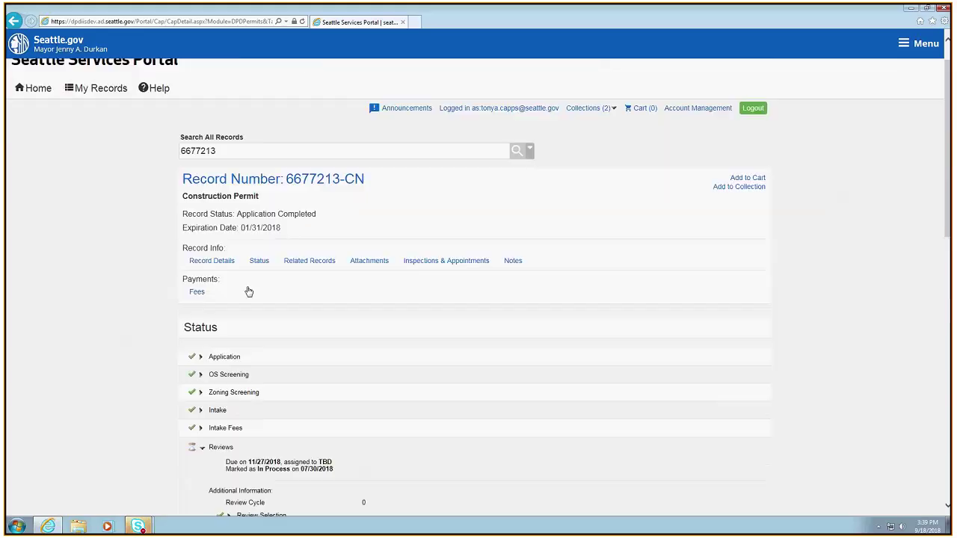
{"action": "scroll", "coordinate": [249, 292], "scroll_direction": "up", "scroll_amount": 1}
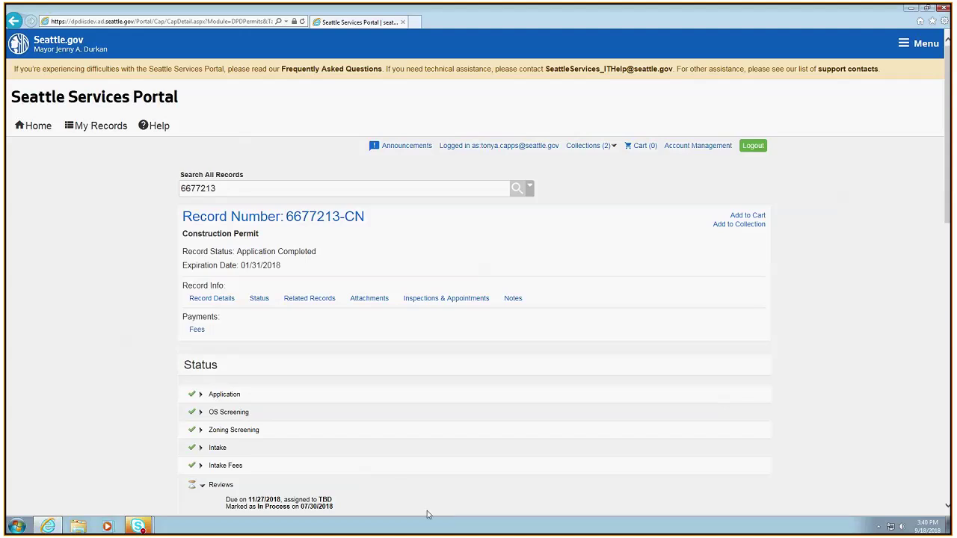
{"action": "scroll", "coordinate": [411, 434], "scroll_direction": "down", "scroll_amount": 3}
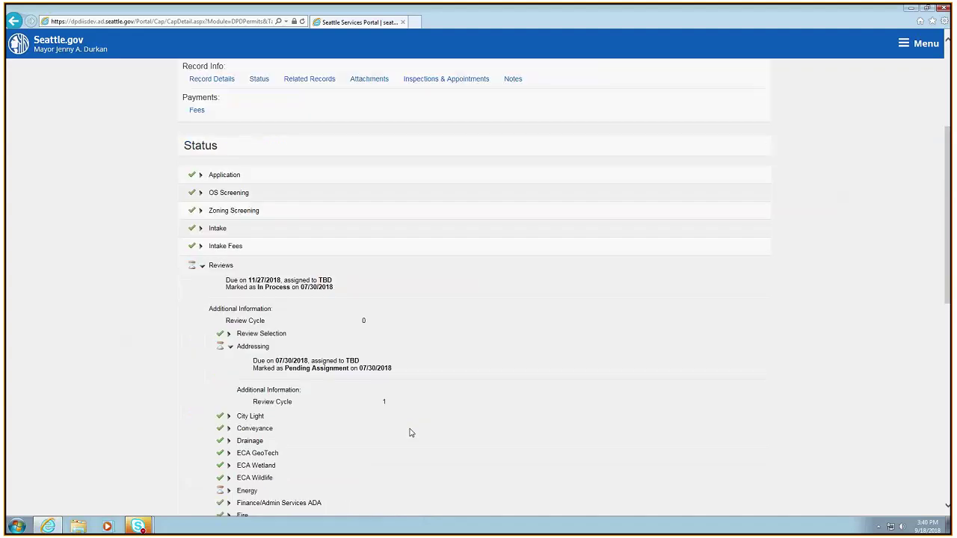
{"action": "scroll", "coordinate": [410, 433], "scroll_direction": "up", "scroll_amount": 2}
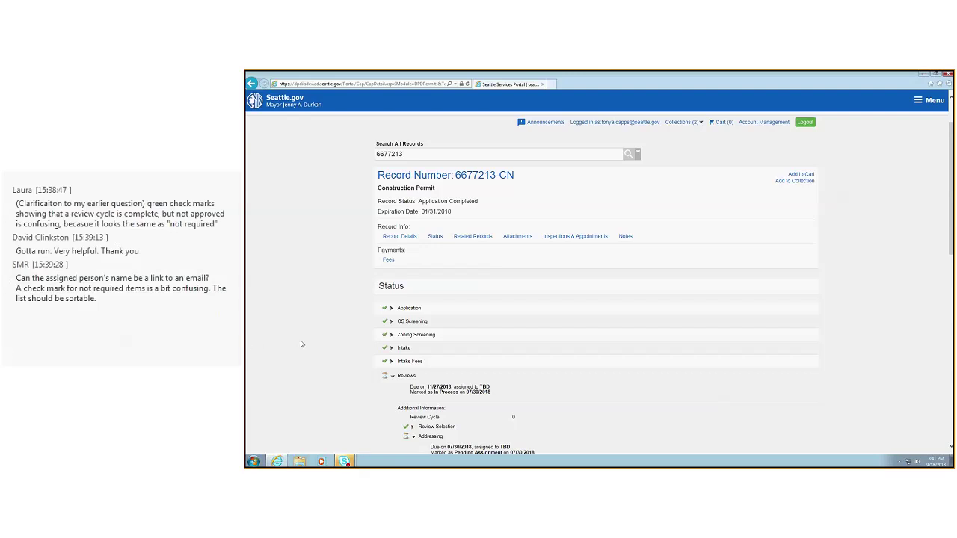
{"action": "scroll", "coordinate": [301, 344], "scroll_direction": "down", "scroll_amount": 1}
{"action": "scroll", "coordinate": [300, 342], "scroll_direction": "down", "scroll_amount": 1}
{"action": "scroll", "coordinate": [301, 342], "scroll_direction": "up", "scroll_amount": 1}
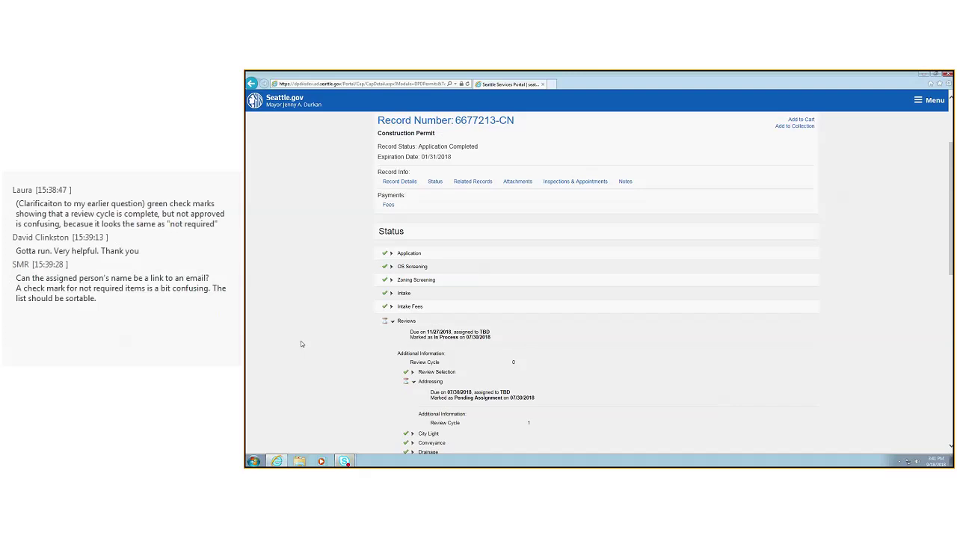
{"action": "scroll", "coordinate": [302, 339], "scroll_direction": "up", "scroll_amount": 1}
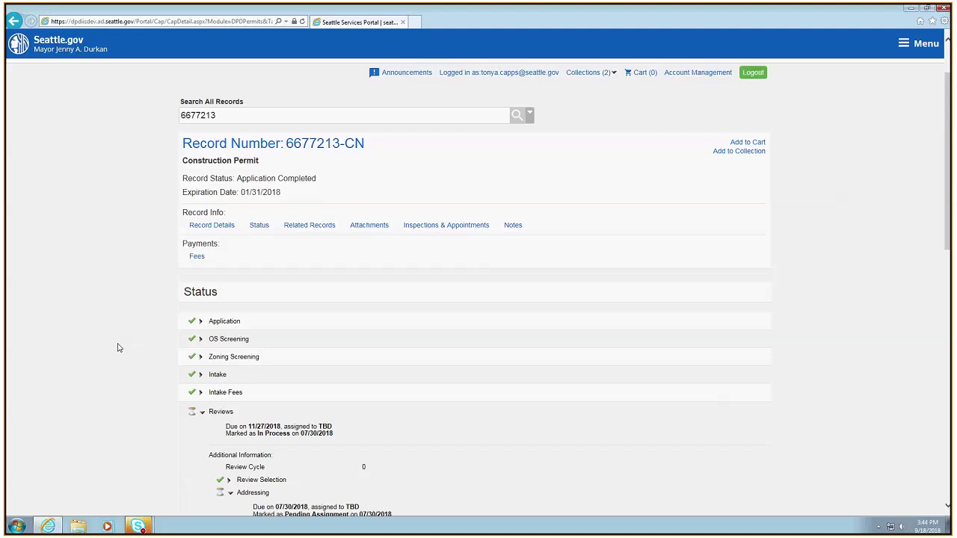
Expand the Energy review to reveal its assignments
{"action": "scroll", "coordinate": [428, 480], "scroll_direction": "down", "scroll_amount": 4}
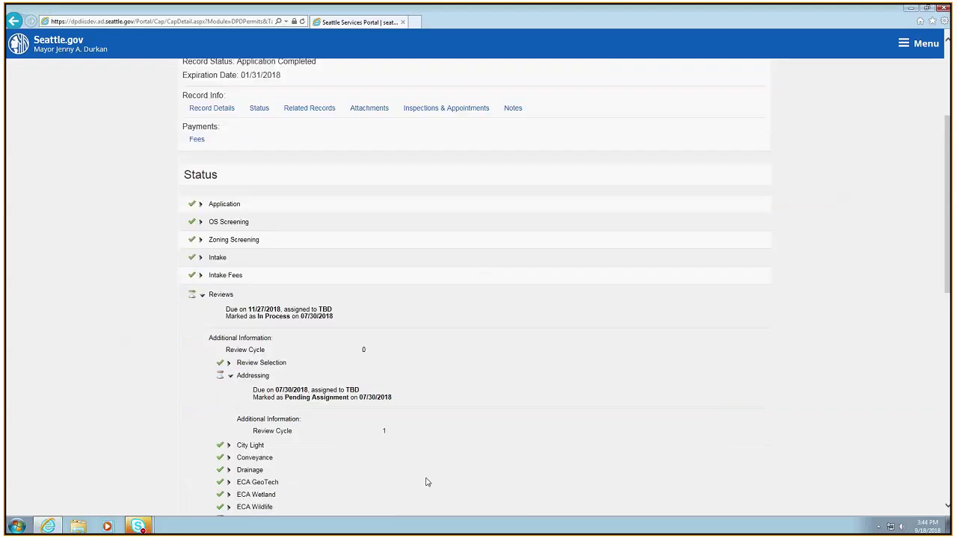
{"action": "scroll", "coordinate": [429, 476], "scroll_direction": "down", "scroll_amount": 2}
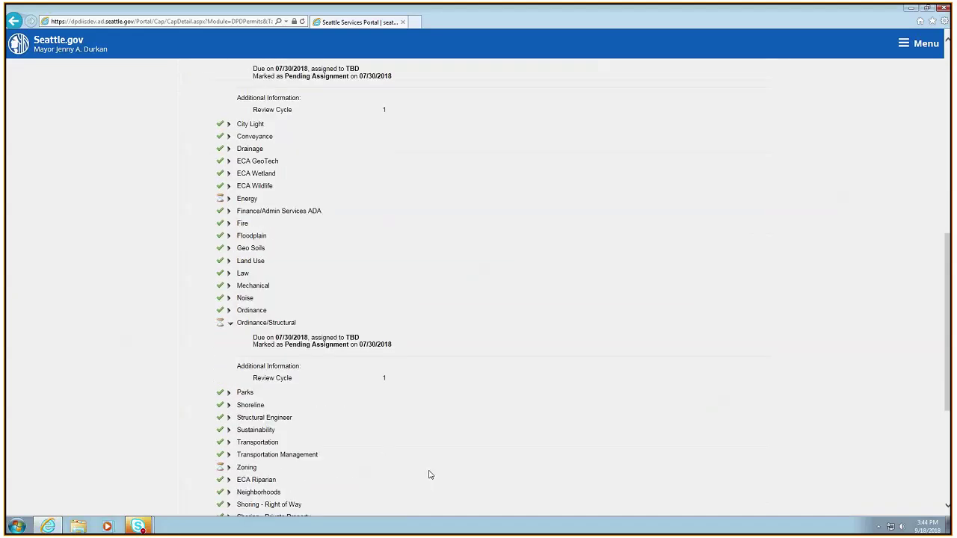
{"action": "left_click", "coordinate": [230, 198]}
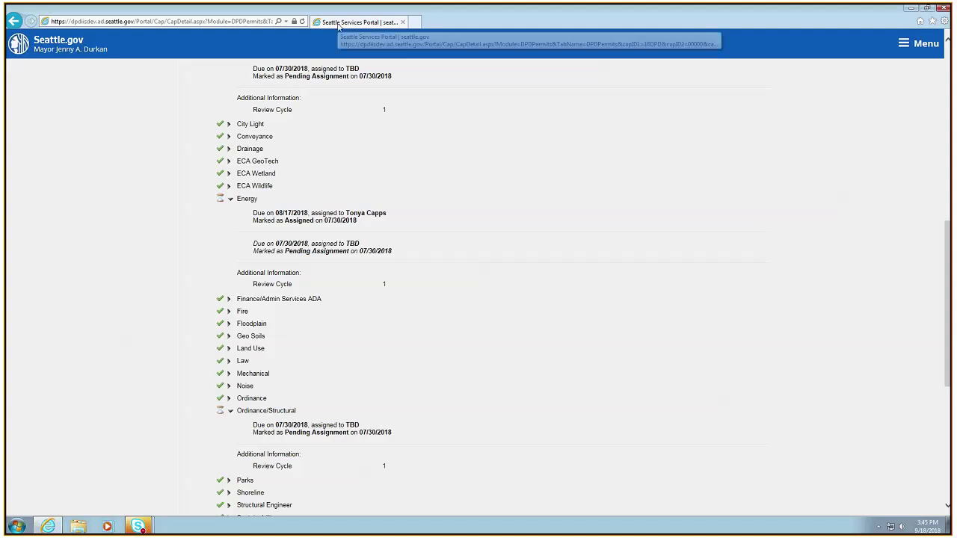
Open the Help Center in a new tab and choose the Trade, Construction & Land Use topic
{"action": "scroll", "coordinate": [316, 112], "scroll_direction": "up", "scroll_amount": 8}
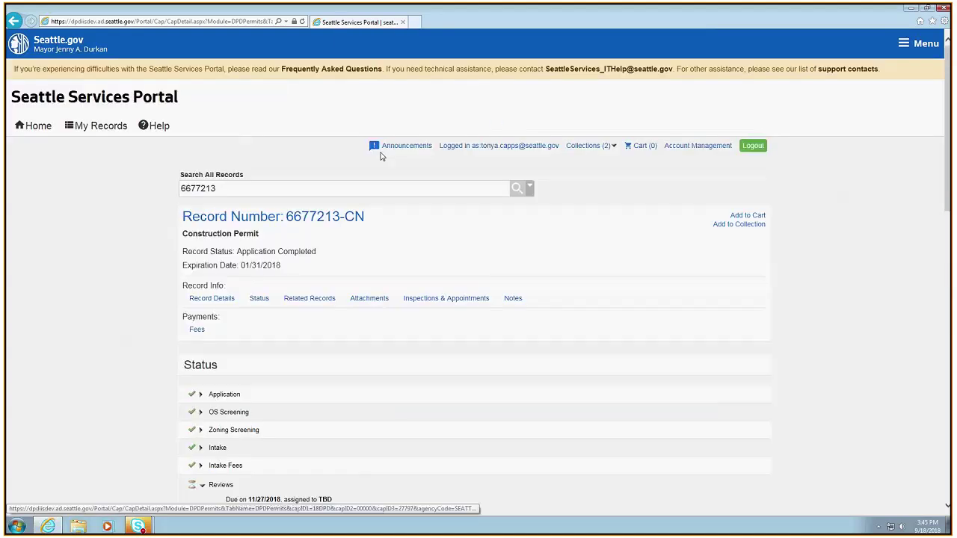
{"action": "left_click", "coordinate": [158, 127]}
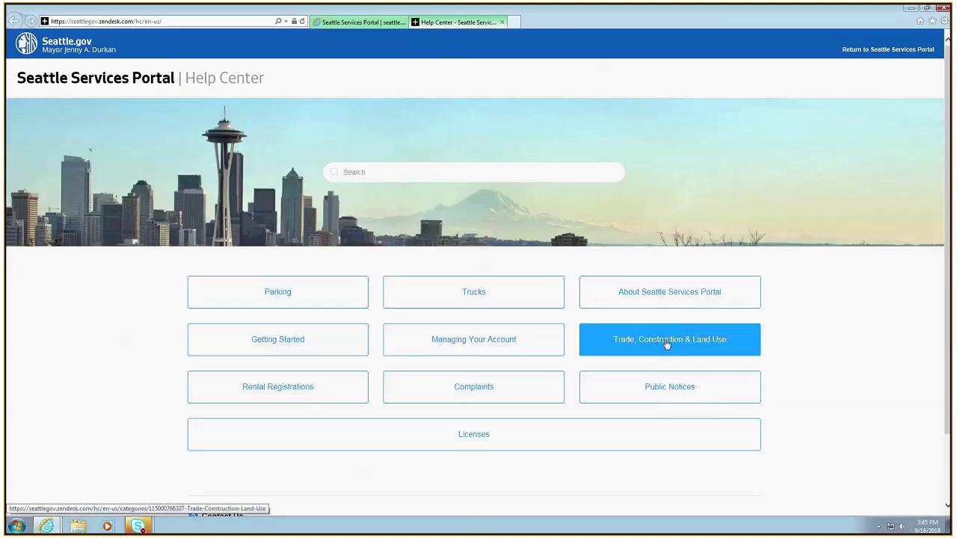
{"action": "left_click", "coordinate": [667, 344]}
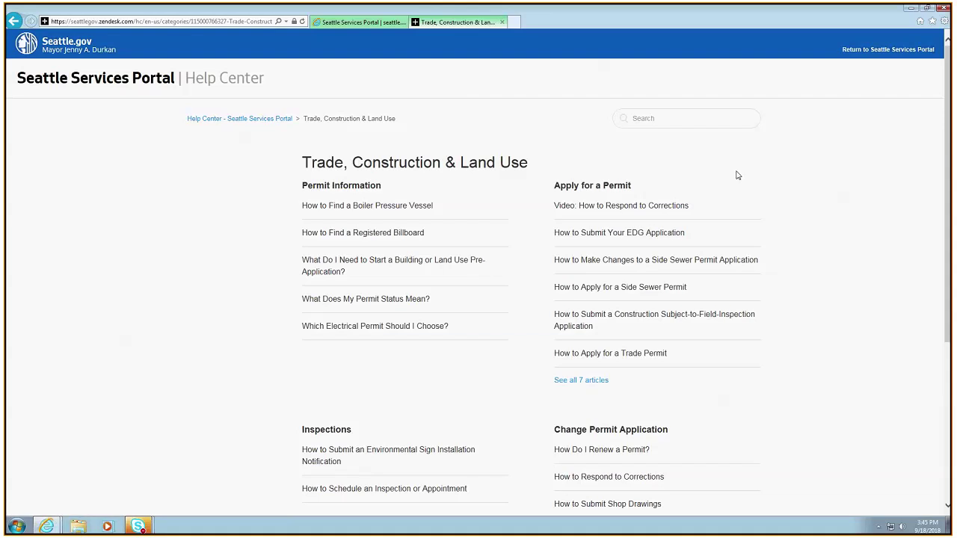
Bring up the Trade, Construction & Land Use help page with Permit Information and Apply for a Permit articles
{"action": "mouse_move", "coordinate": [461, 6]}
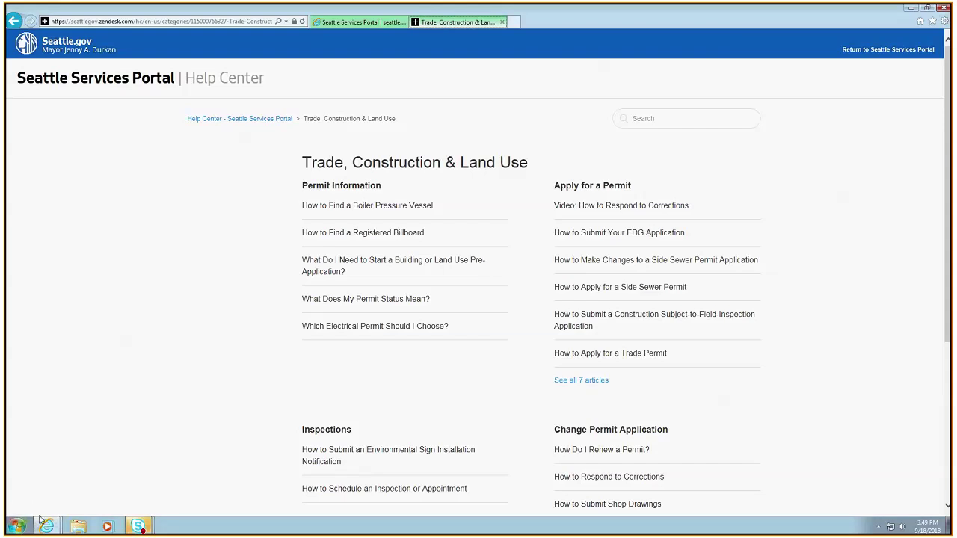
Bring the Skype for Business meeting window forward and open its Present content-sharing options
{"action": "mouse_move", "coordinate": [151, 527]}
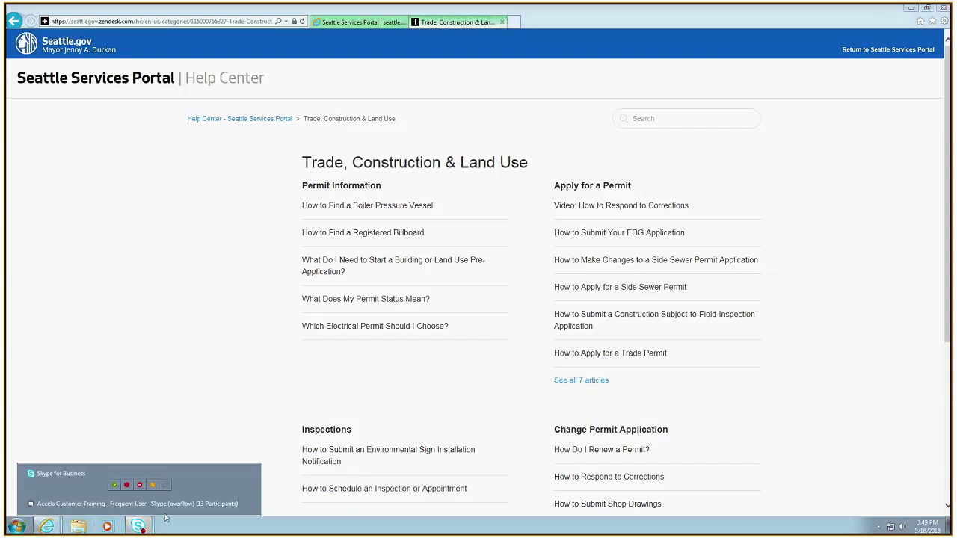
{"action": "left_click", "coordinate": [166, 509]}
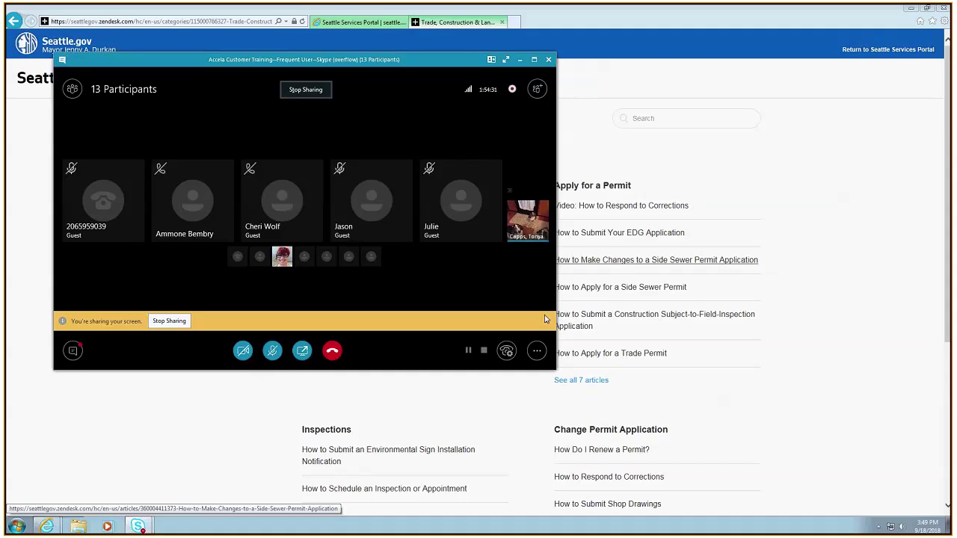
{"action": "left_click", "coordinate": [304, 352]}
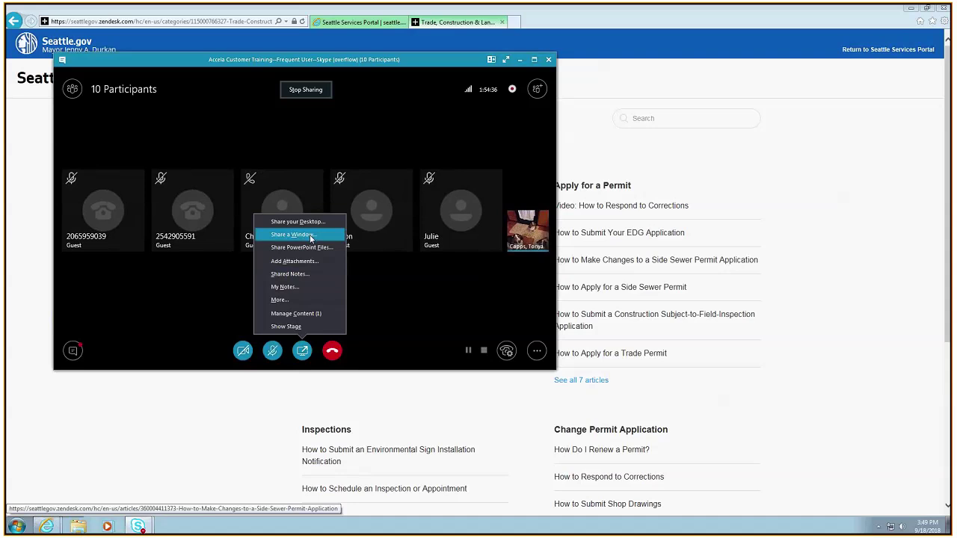